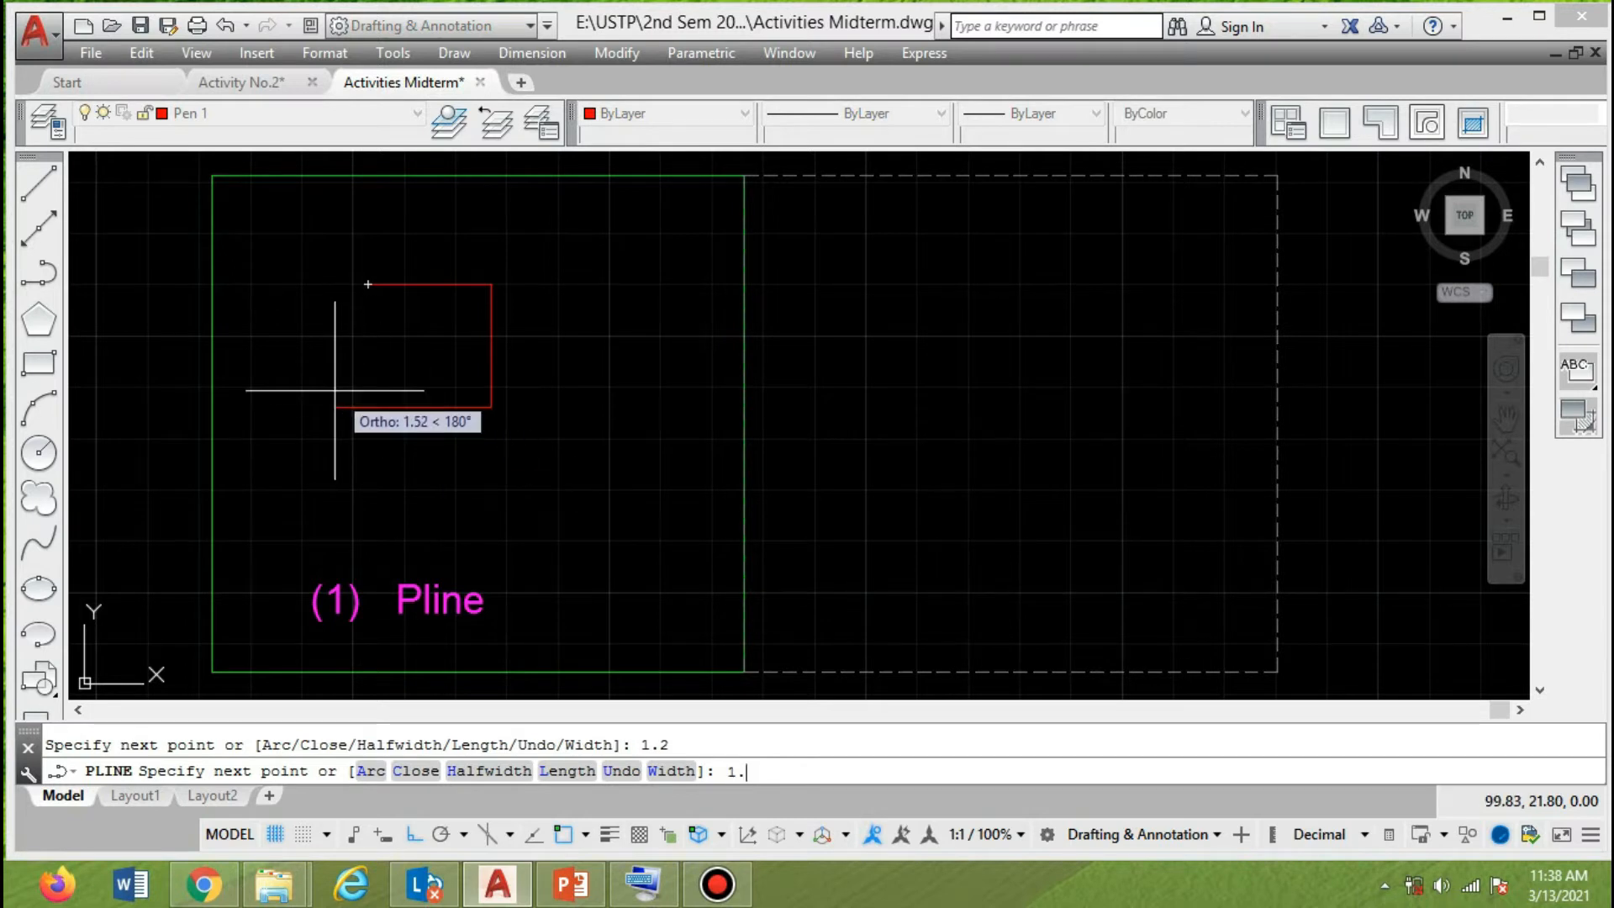
Finish the polyline square with a 1.2-unit bottom side and close it back to its start point.
key("Return")
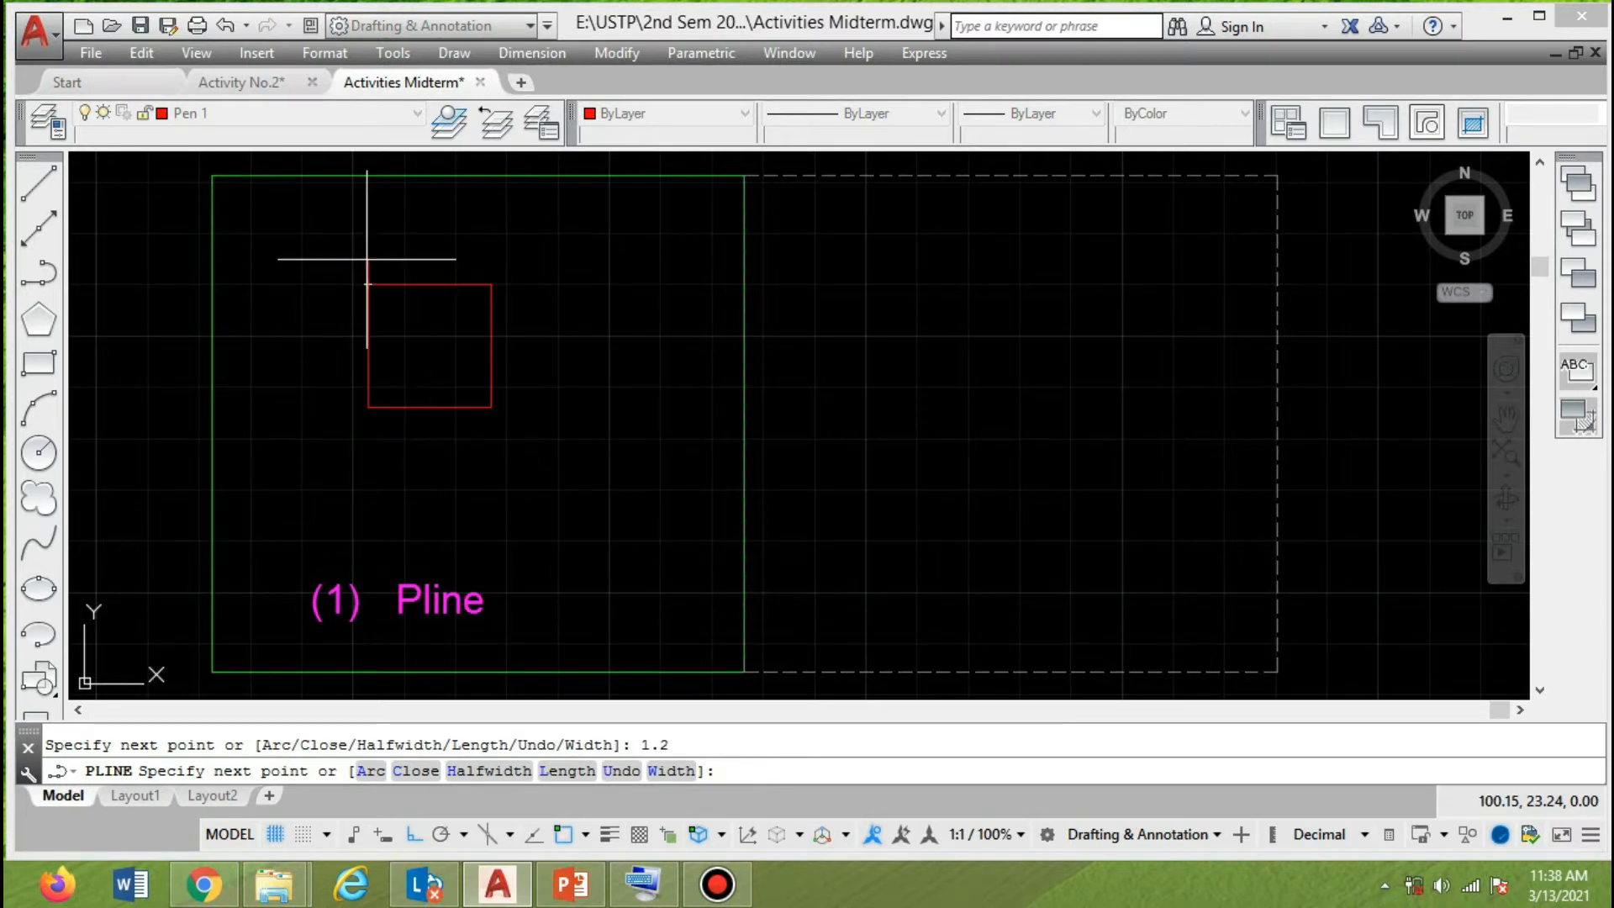
type("c")
key("Return")
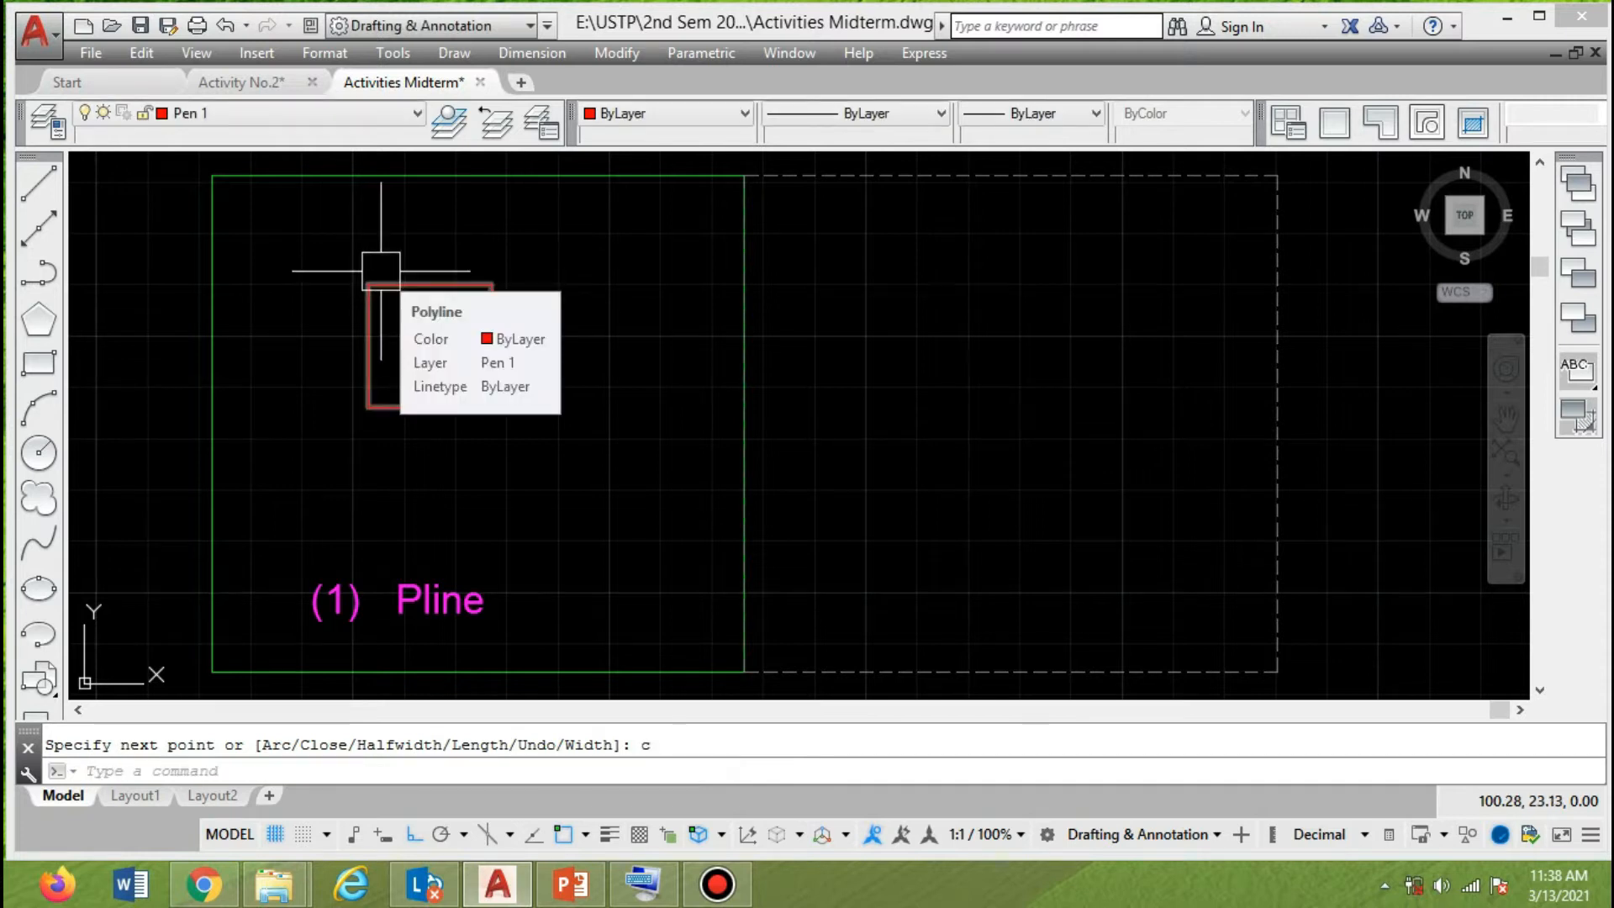
Move the polyline square to the right and about 0.1 units down inside the green frame.
left_click(375, 268)
type("m")
key("Return")
left_click(559, 340)
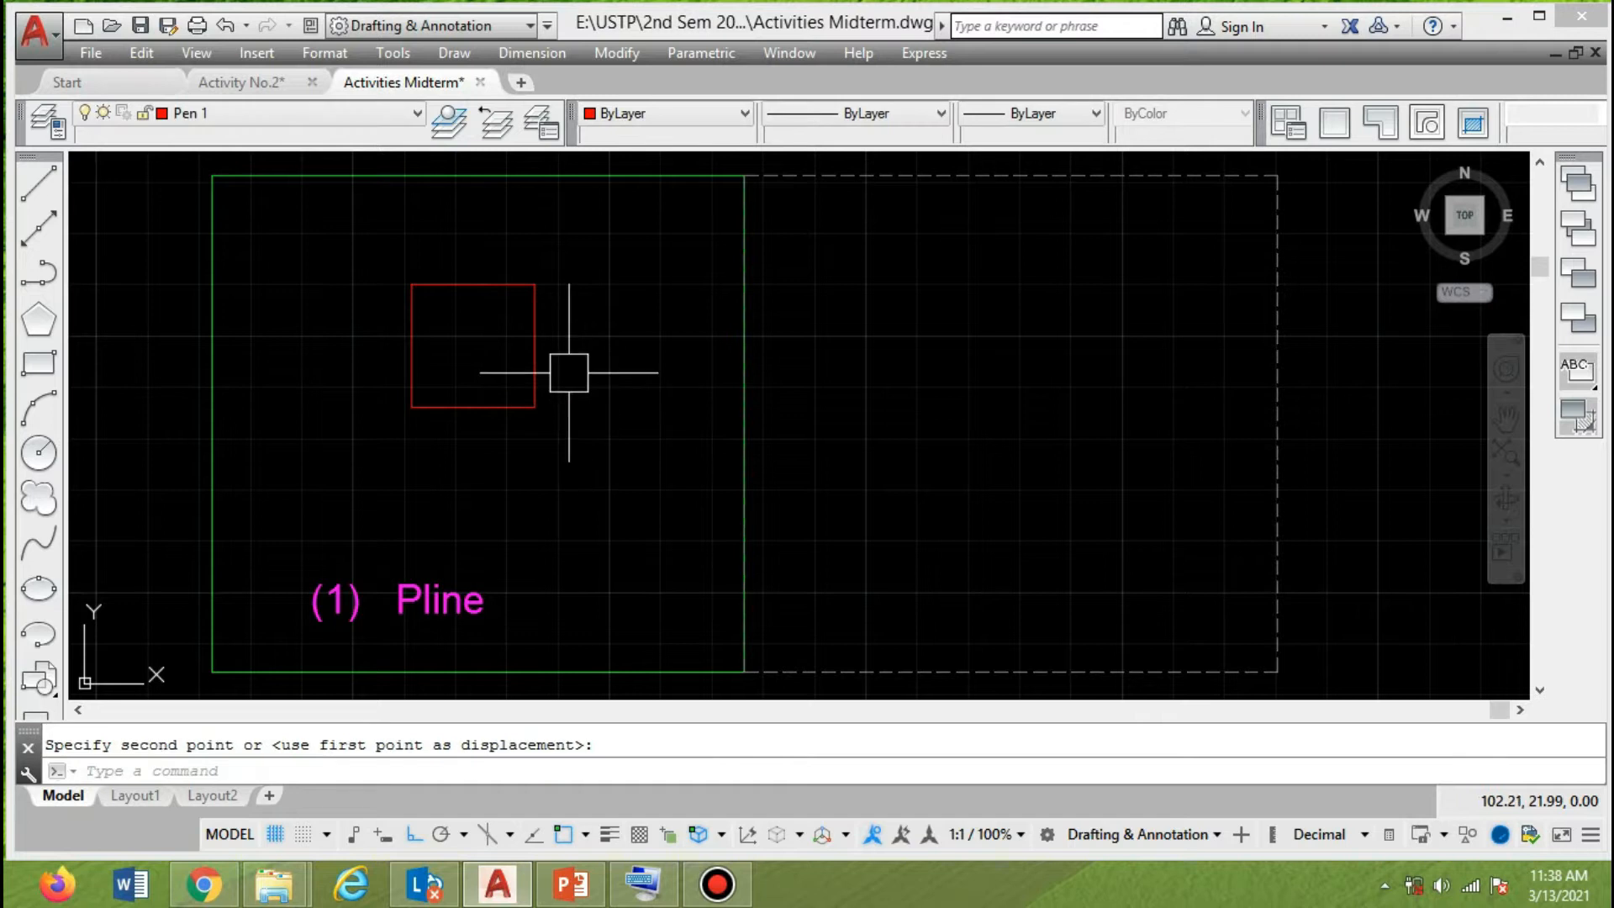
key("Return")
left_click(510, 280)
key("Return")
left_click(610, 263)
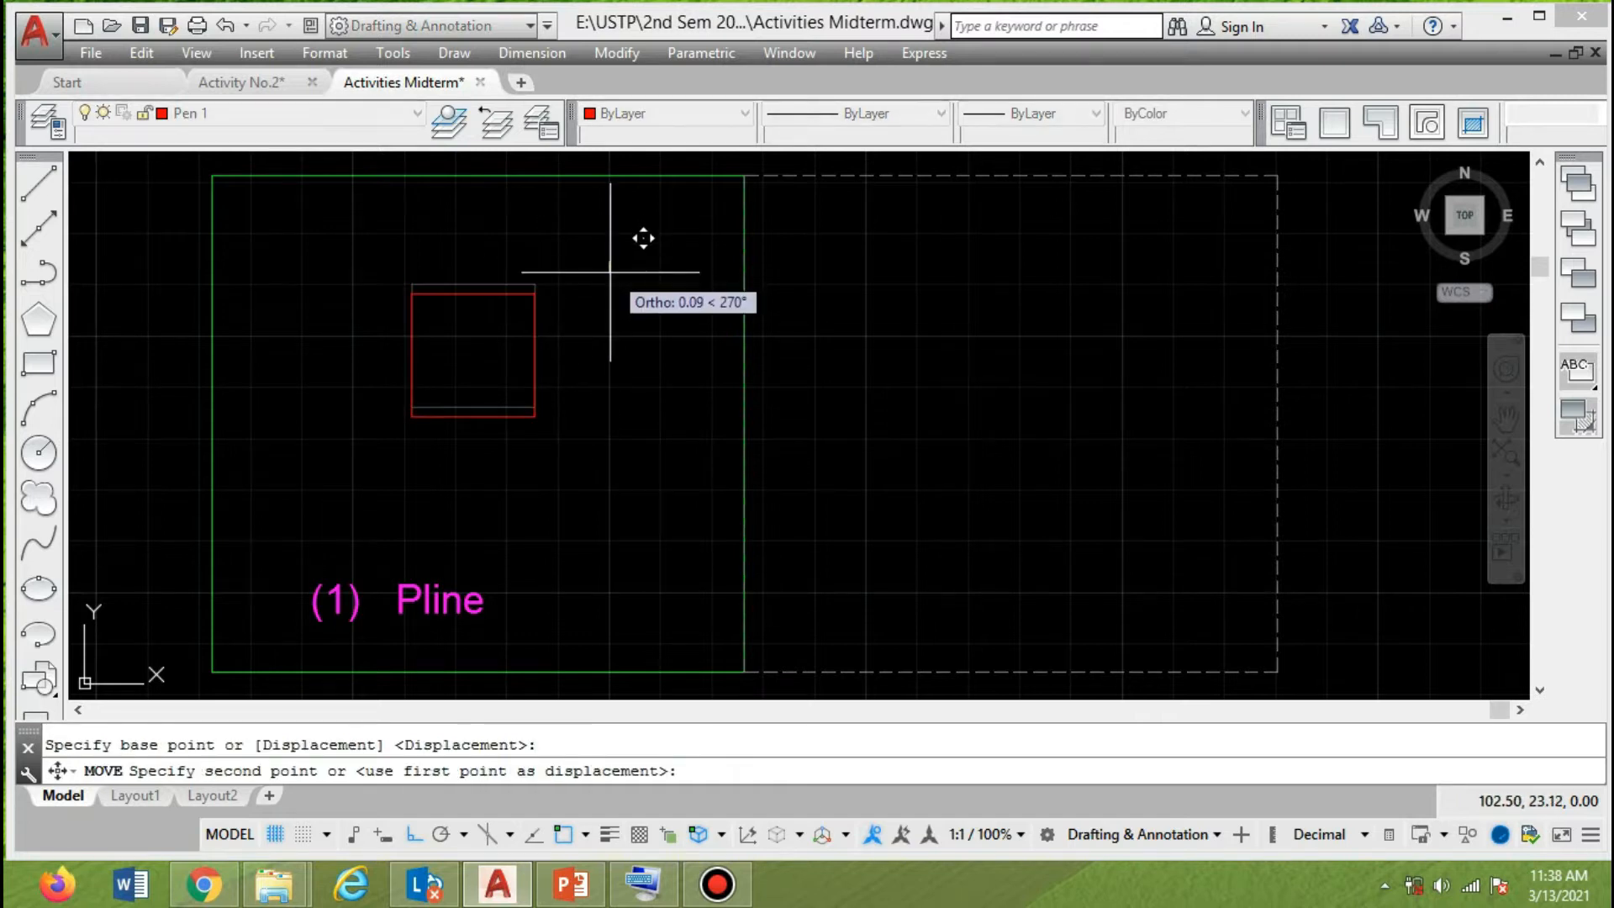
left_click(609, 272)
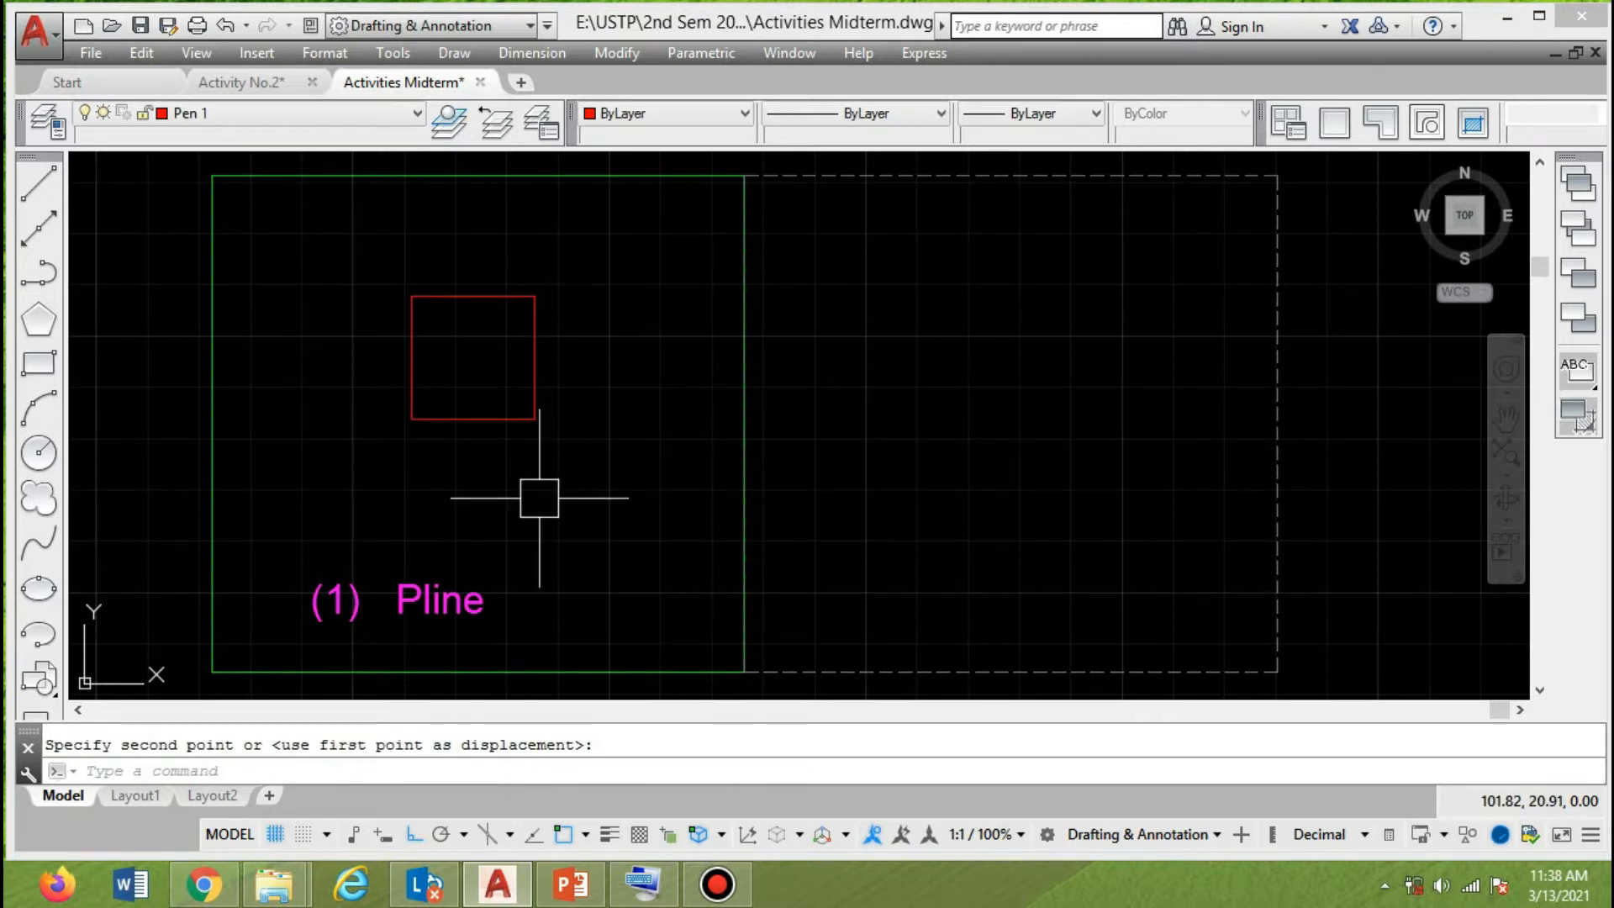
Move the polyline square slightly to the left, keeping its height in the green frame.
key("Return")
left_click(551, 361)
key("Return")
left_click(631, 350)
left_click(606, 352)
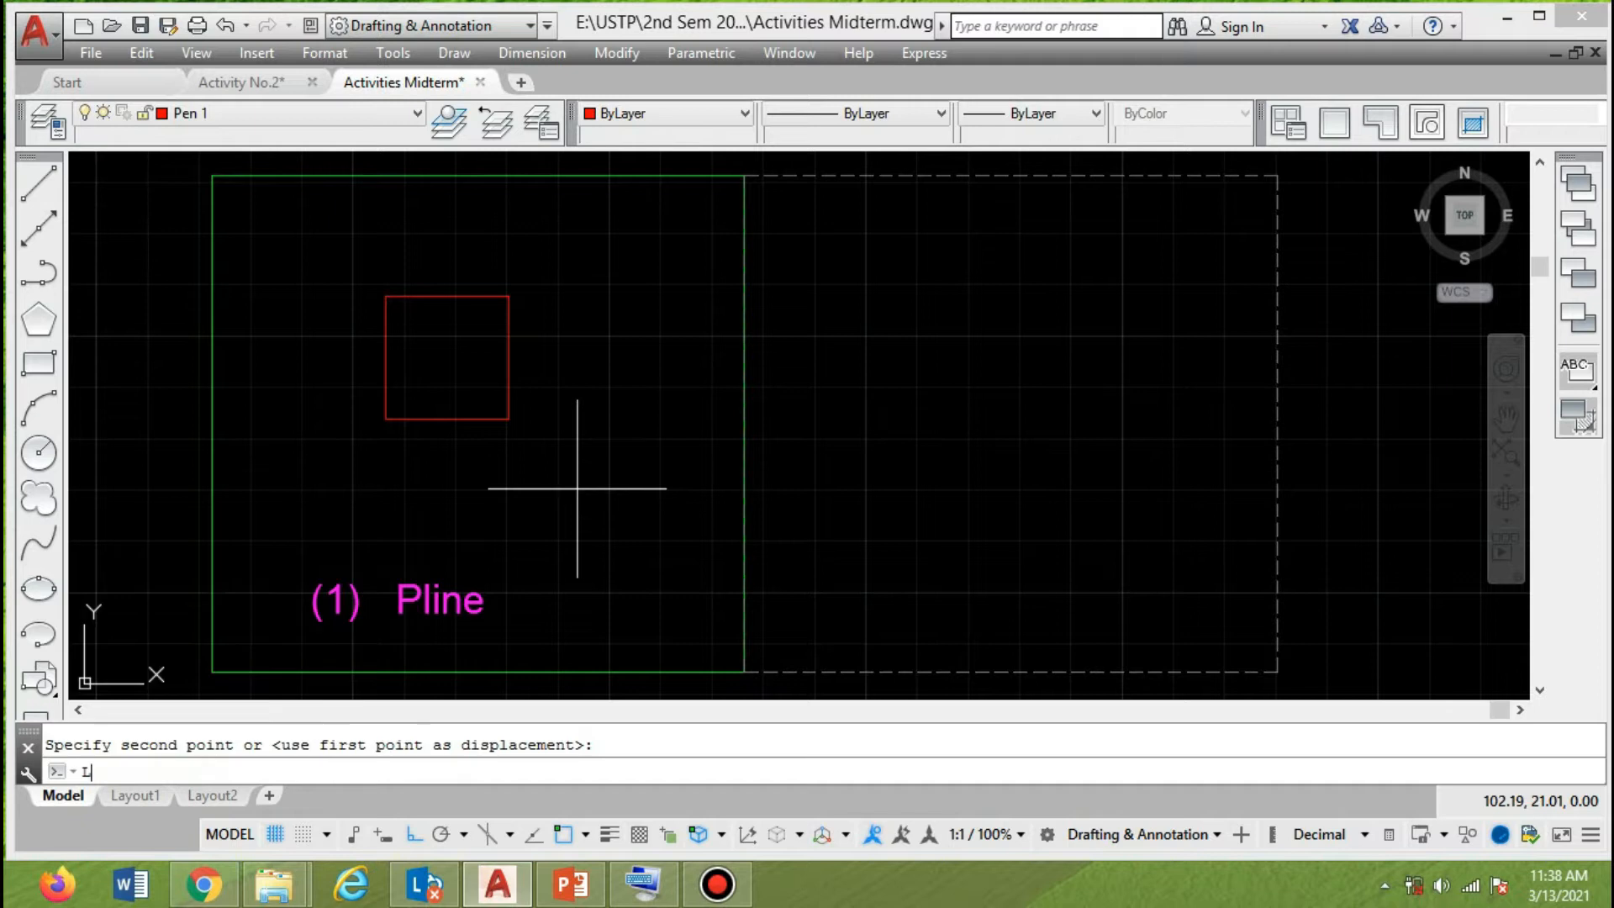
Draw a closed square with 1.2-unit sides using Line, to the right of the polyline square and level with it.
key("Return")
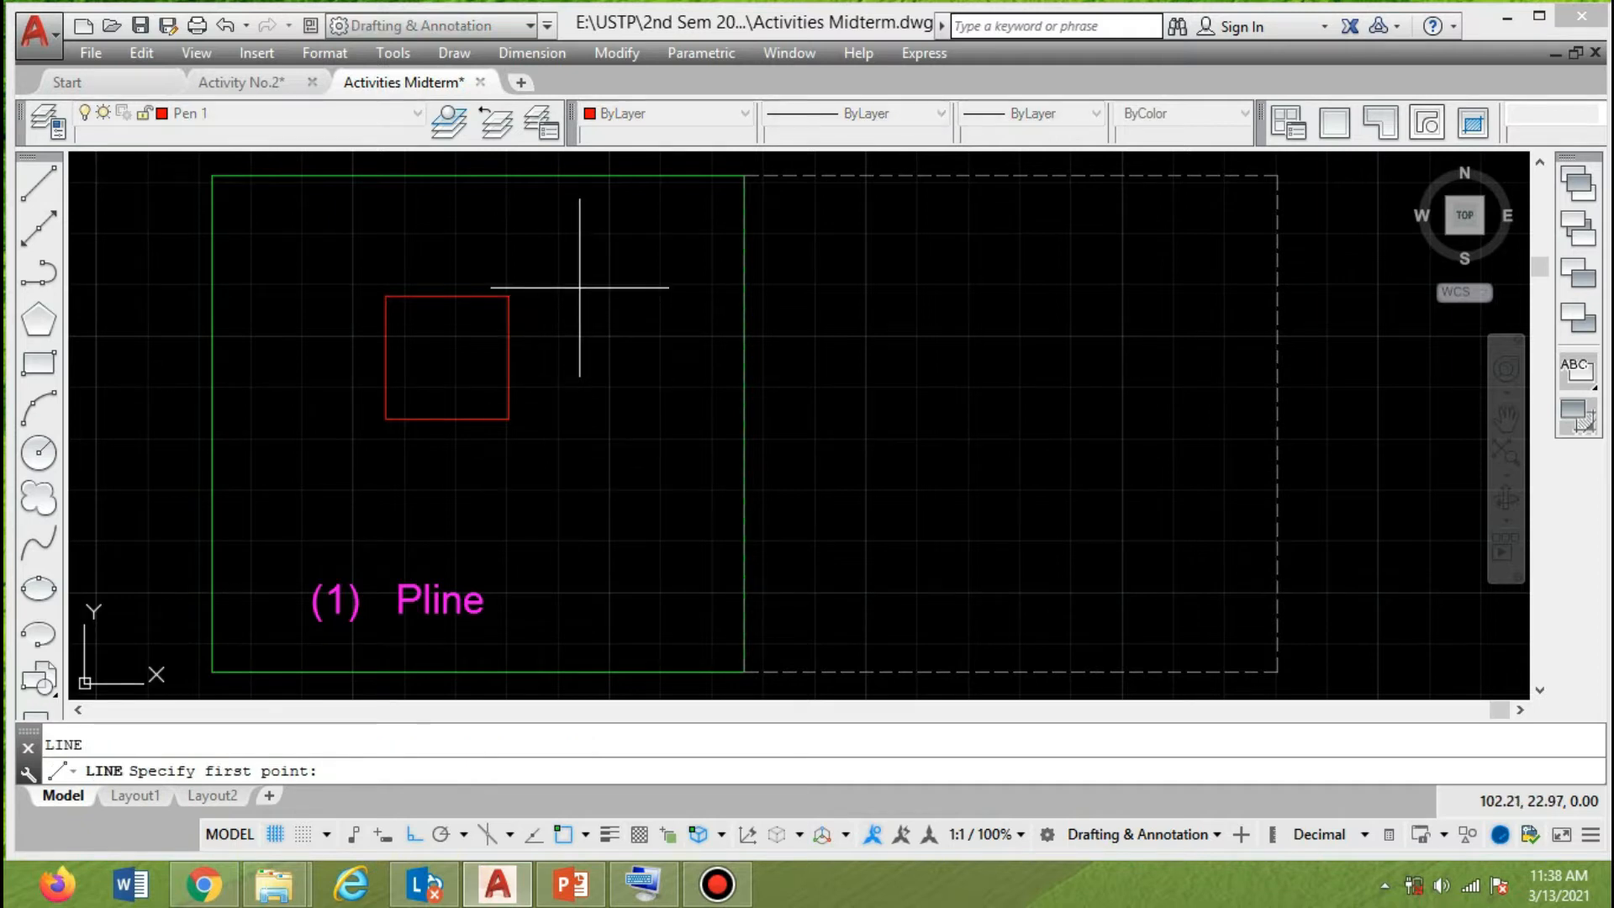
left_click(581, 295)
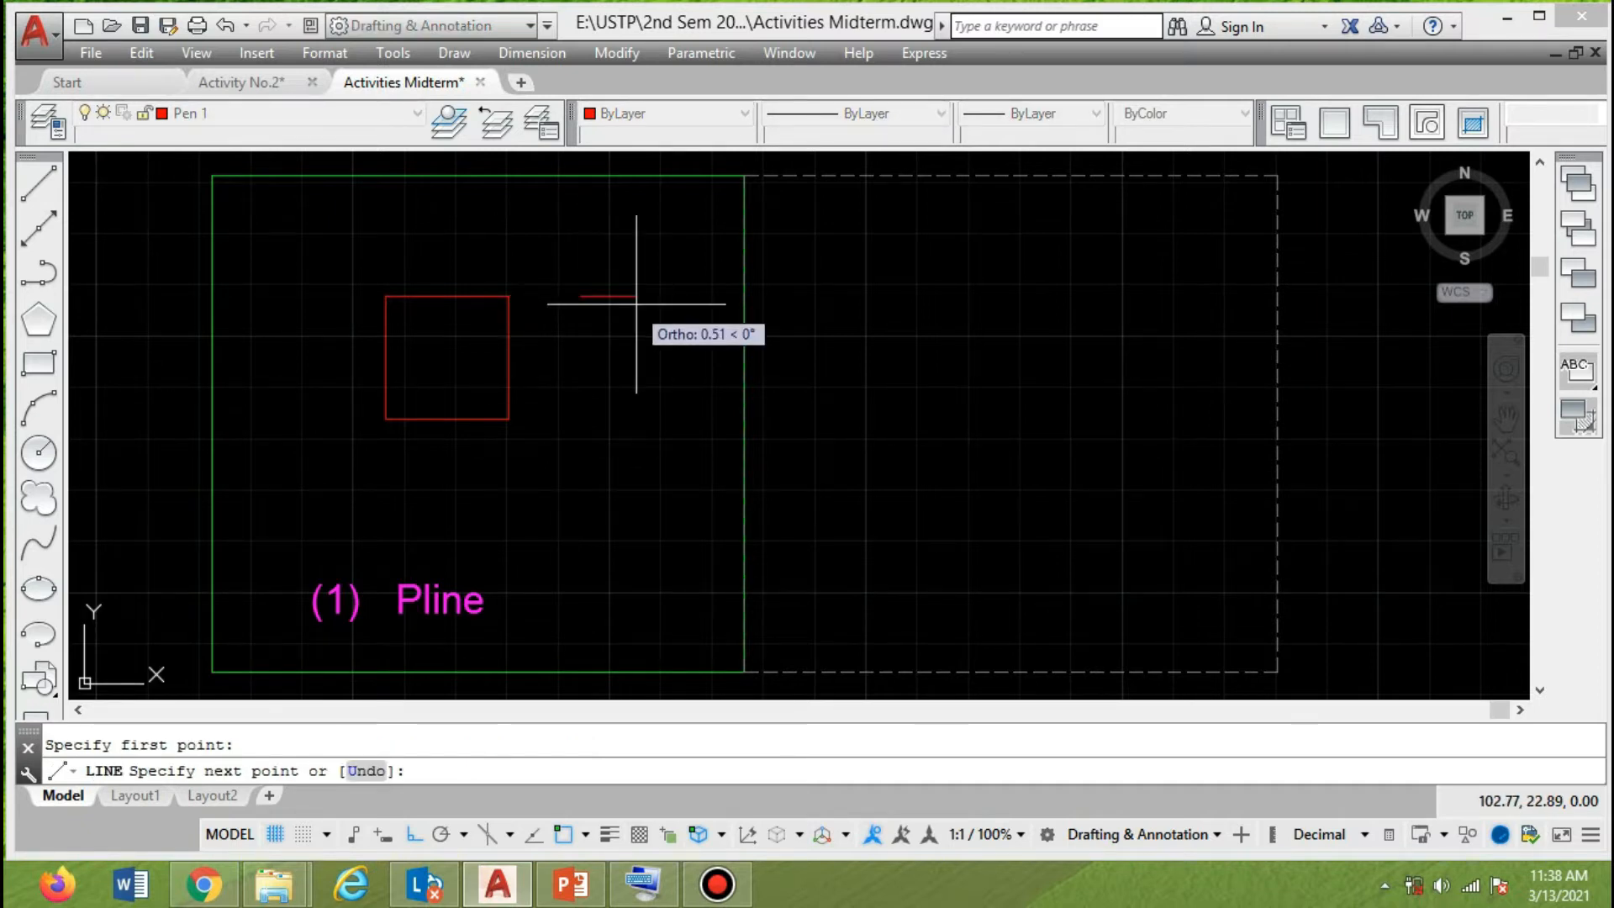
type("1.")
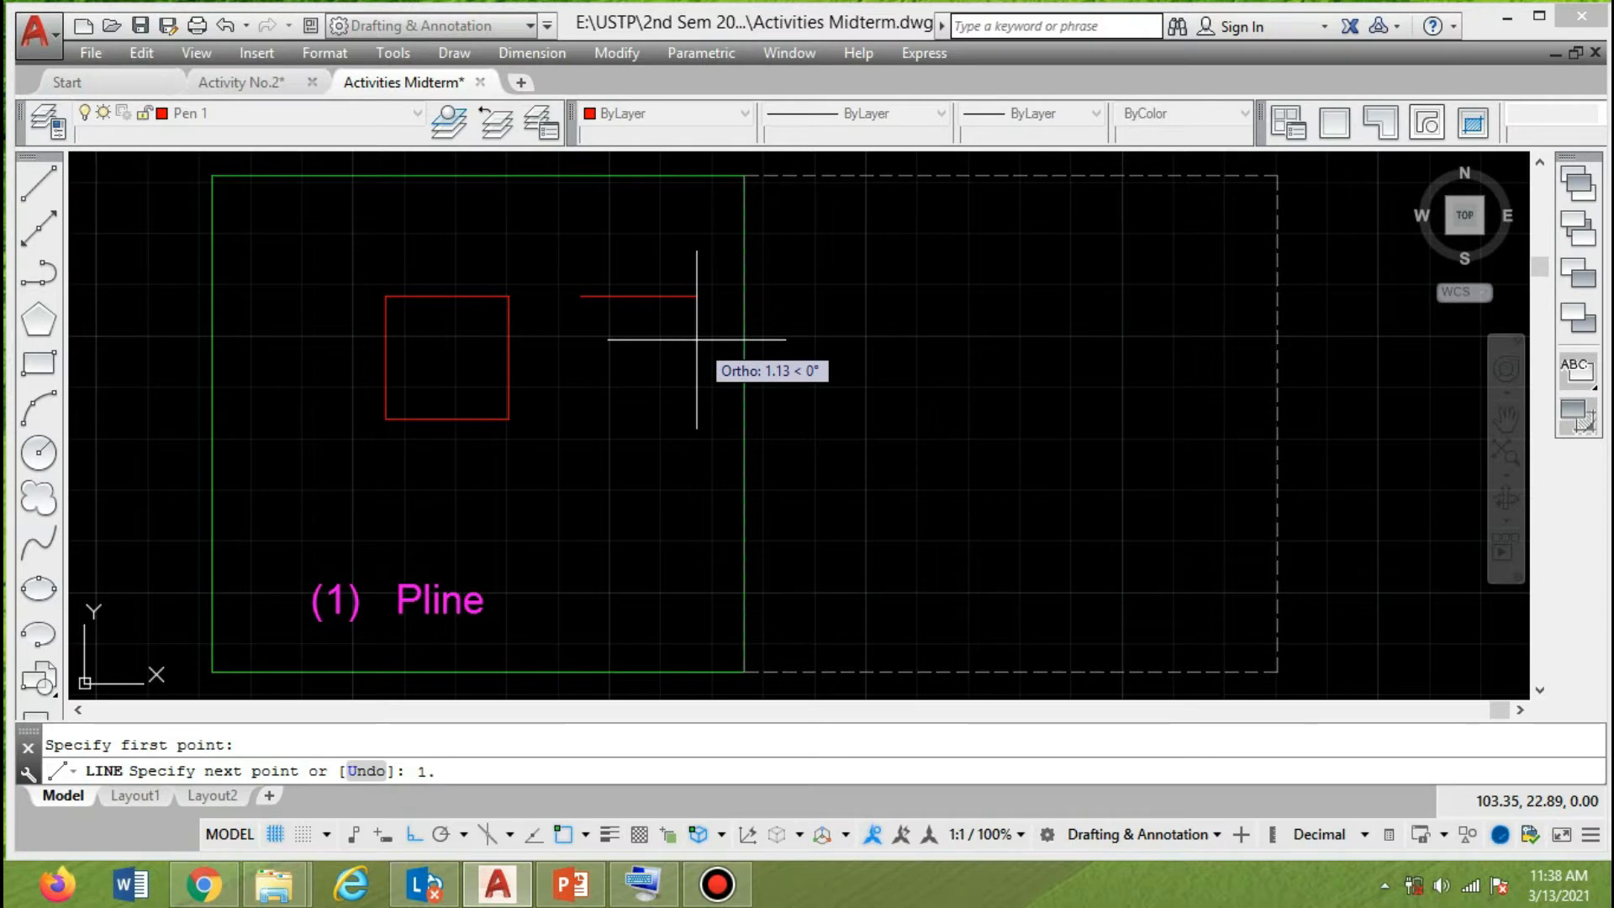
type("2")
key("Return")
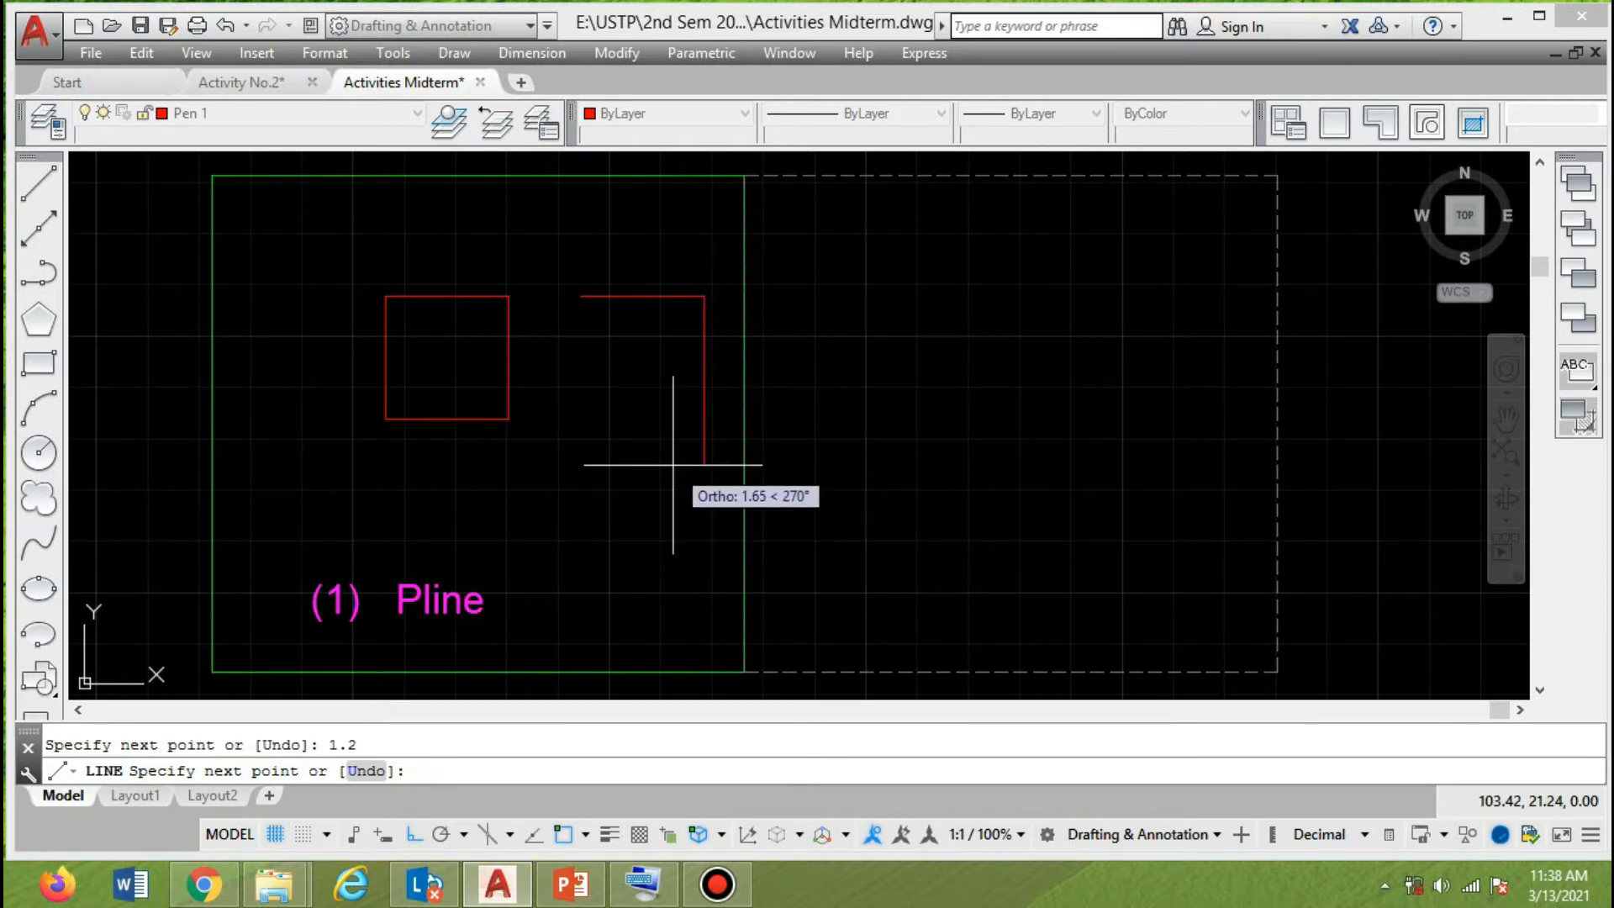
key("Return")
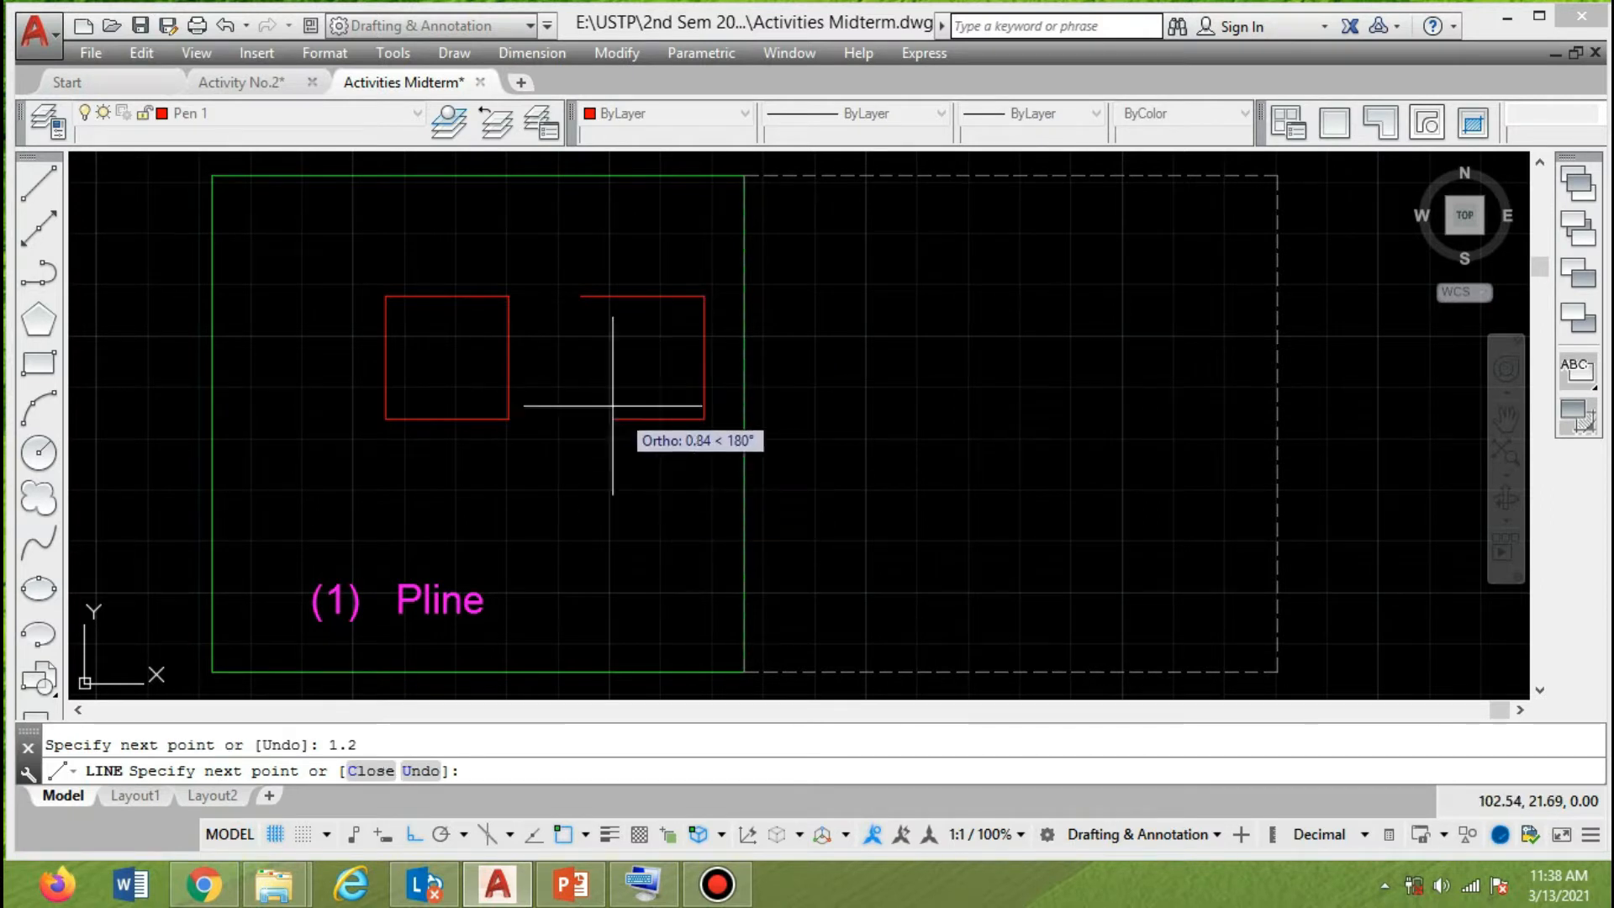
type("1.")
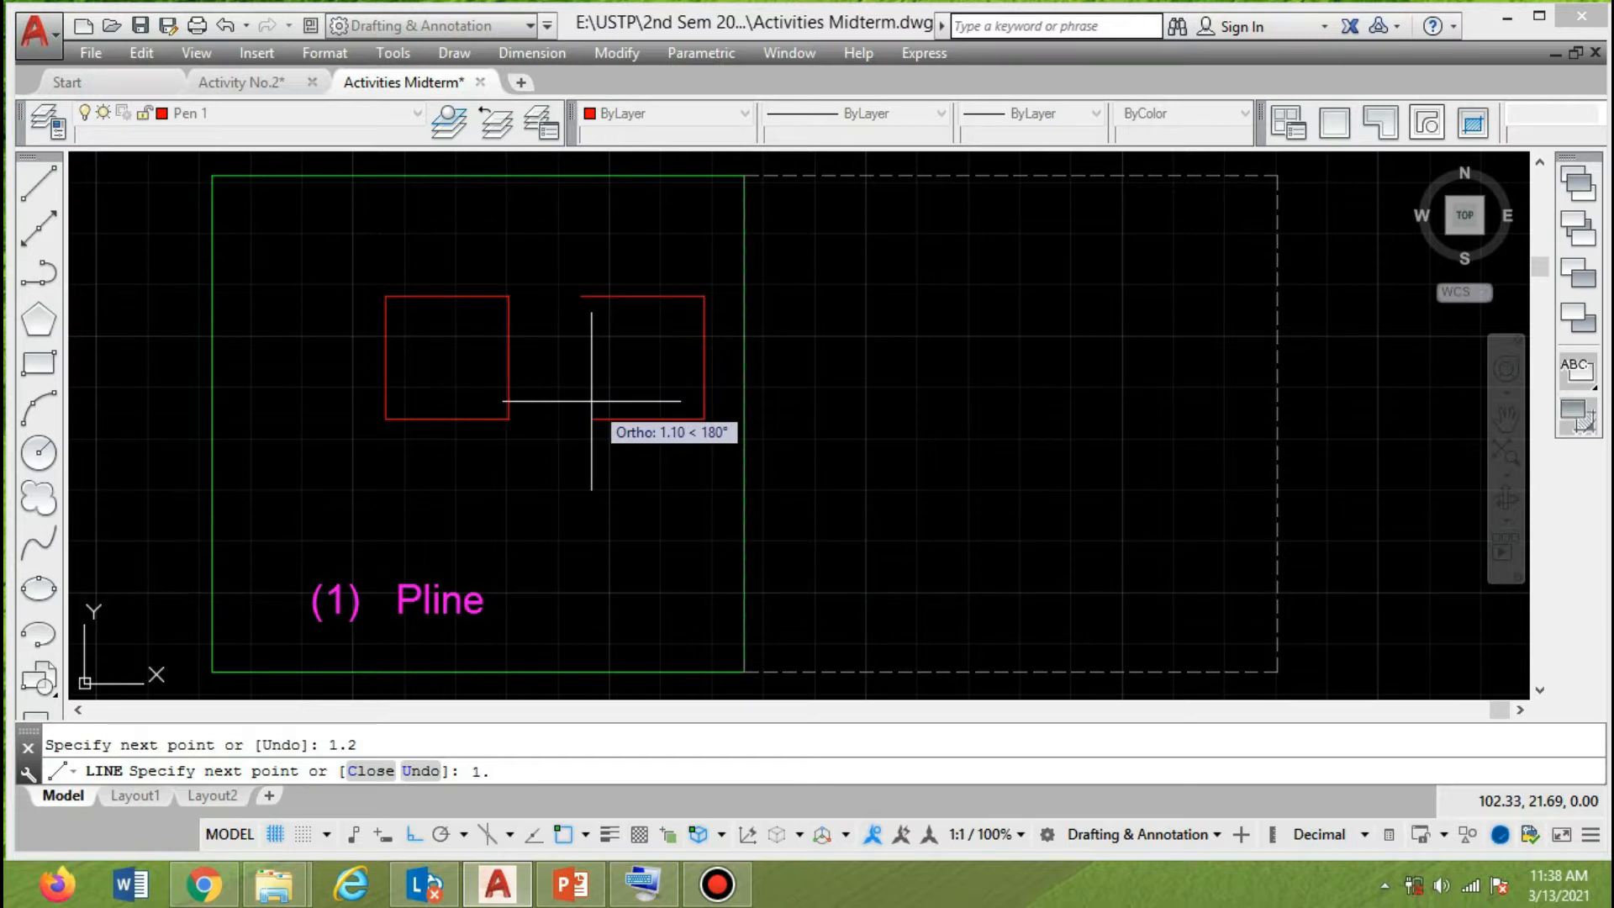
type("2")
key("Return")
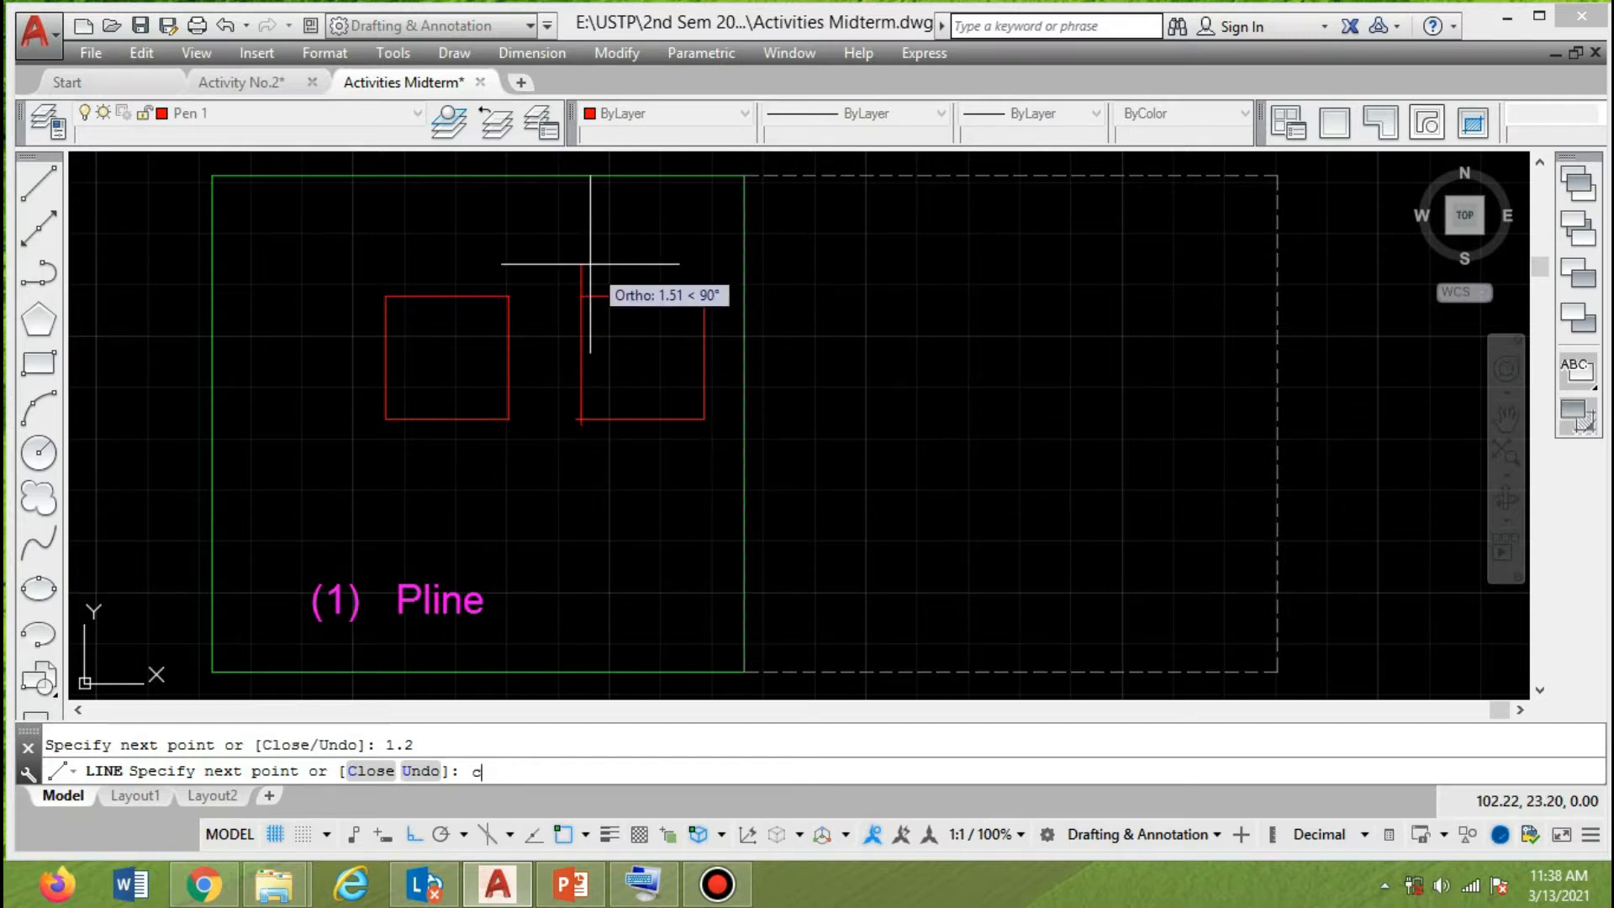
type("c")
key("Return")
Select the four sides of the line-drawn square one at a time to examine them, and clear the selection.
left_click(676, 296)
left_click(702, 378)
left_click(619, 426)
left_click(570, 376)
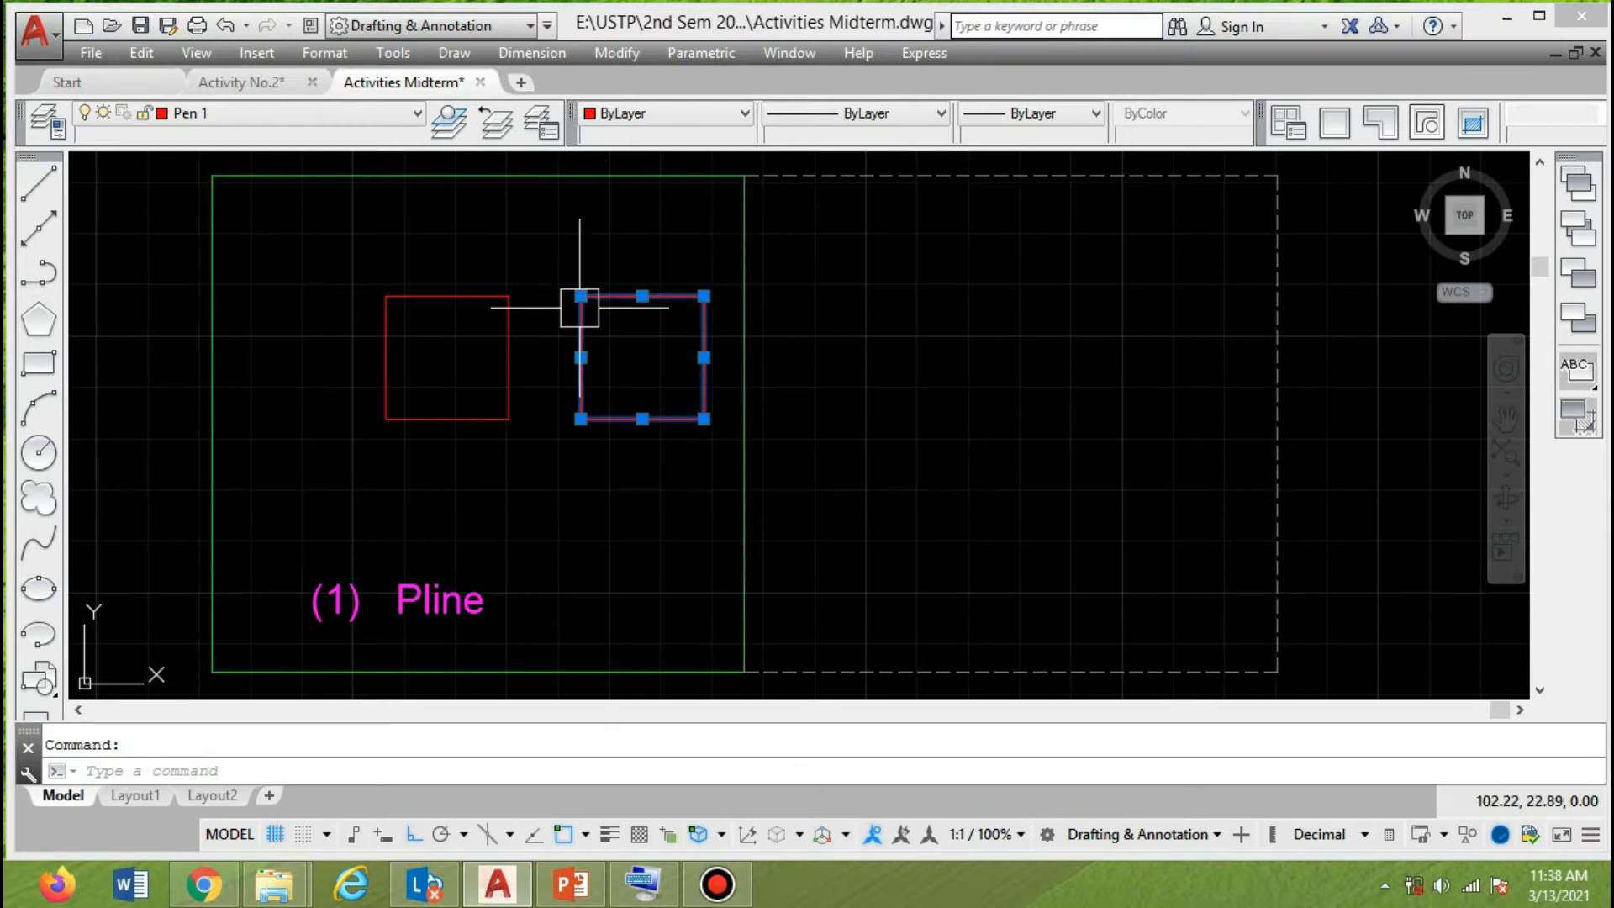
key("Escape")
Move the polyline square horizontally to the left, farther away from the line-drawn square.
left_click(501, 419)
right_click(648, 577)
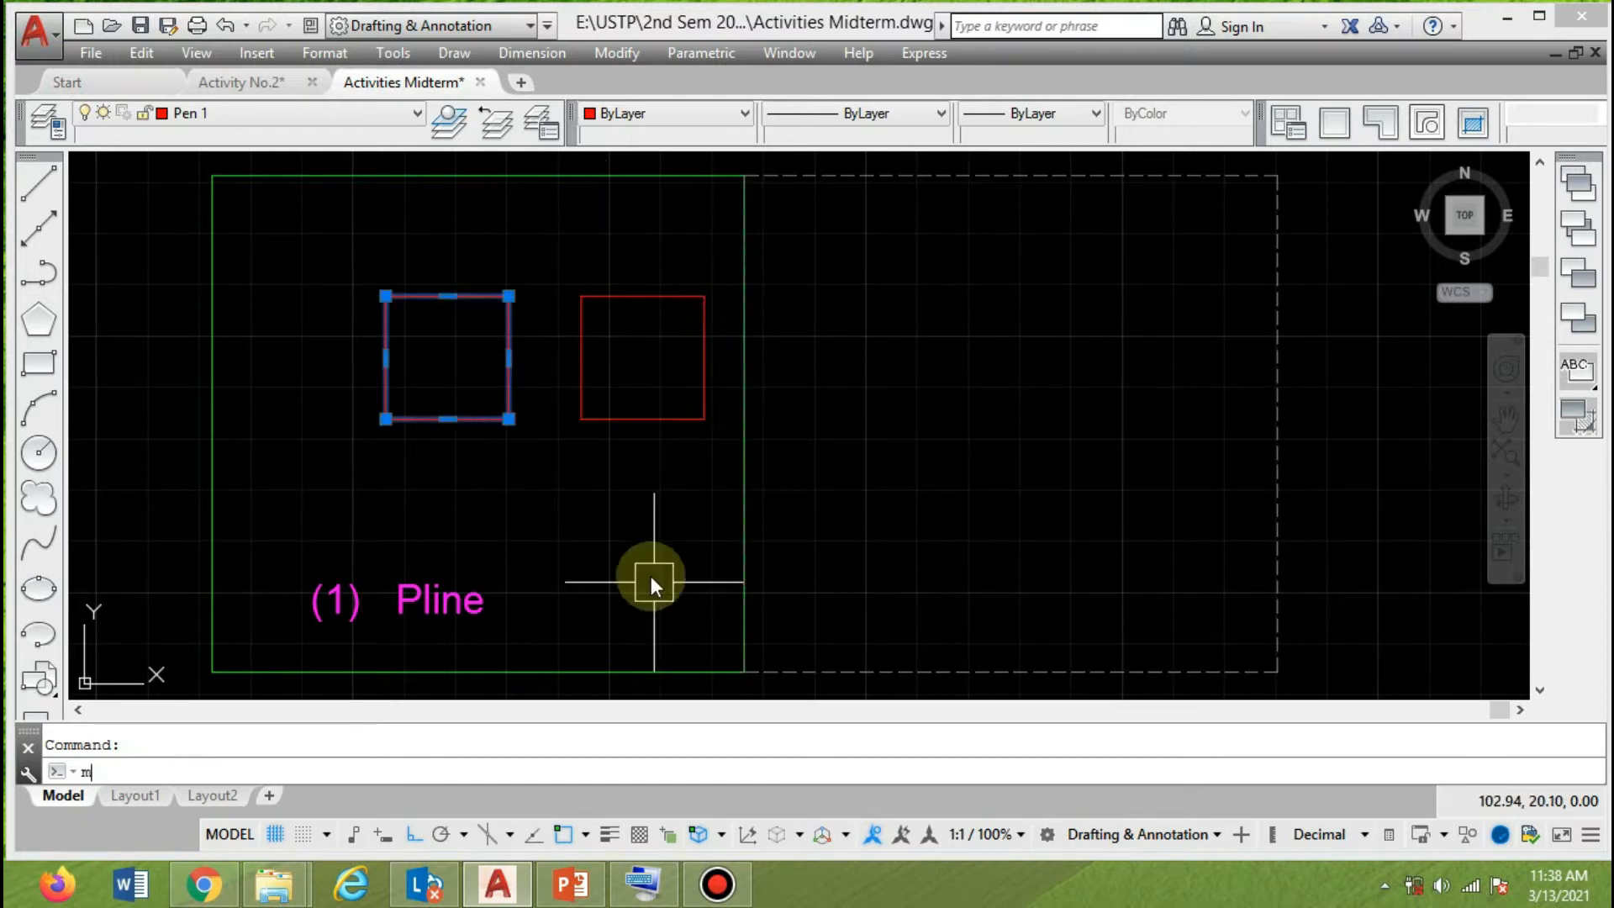
left_click(587, 505)
left_click(479, 505)
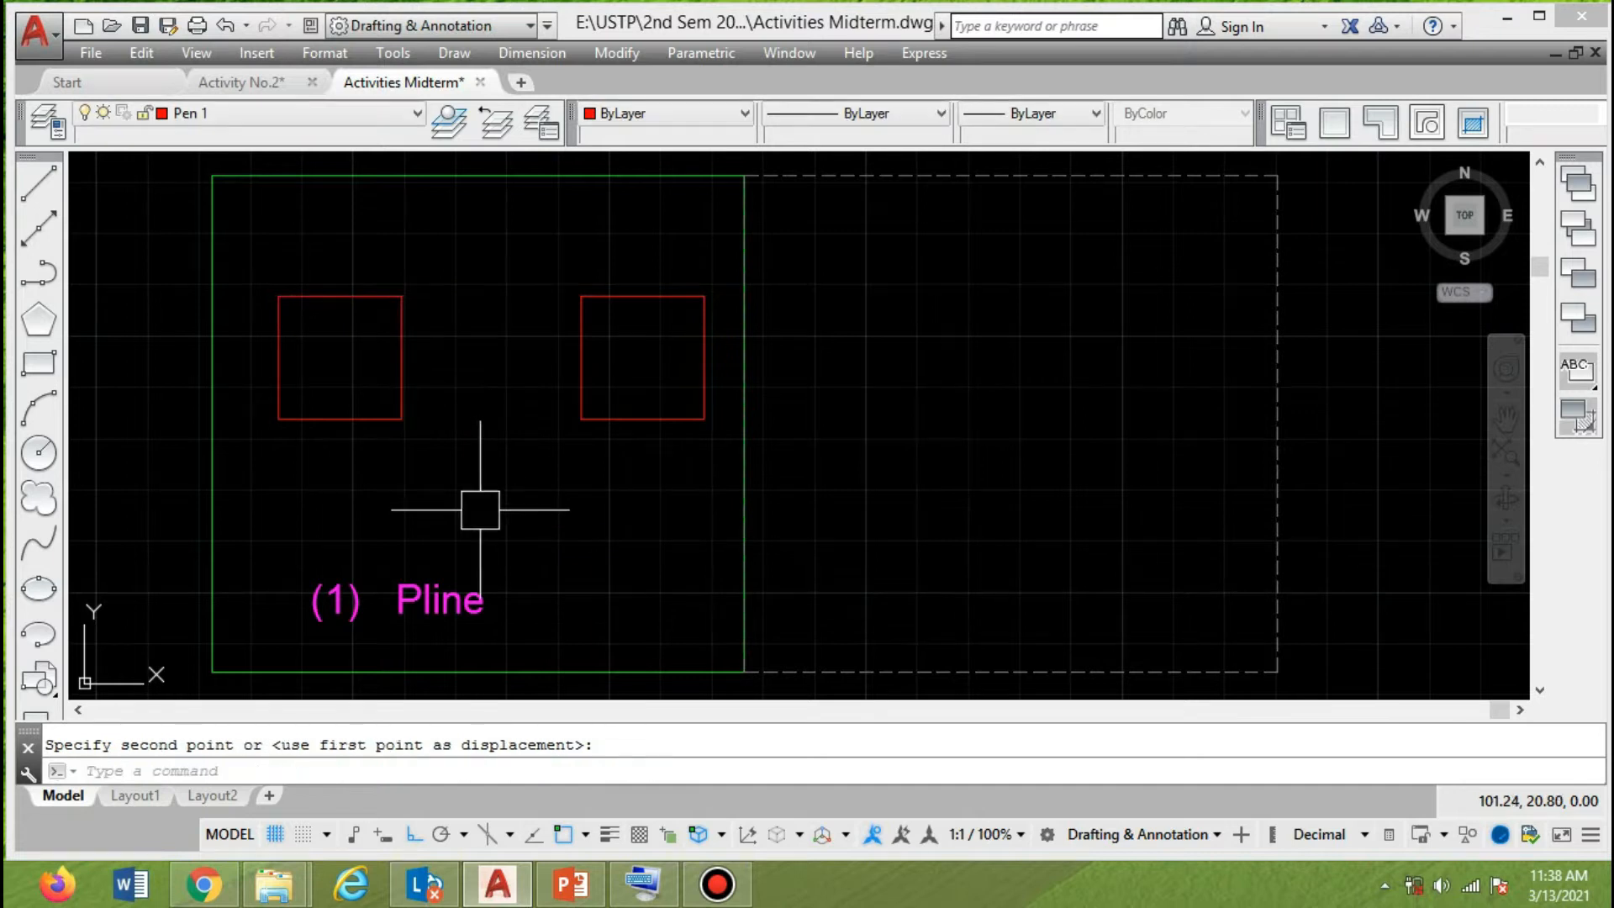
Move the "(1) Pline" label straight up to just below the squares.
type("m")
key("space")
left_click(483, 599)
key("space")
left_click(597, 603)
left_click(577, 460)
Move the "(1) Pline" label horizontally to the left, under the polyline square.
type("m")
key("space")
left_click(440, 472)
key("space")
left_click(605, 479)
left_click(541, 479)
Remove the "(1)" numbering from the label so its text is "Pline".
double_click(385, 457)
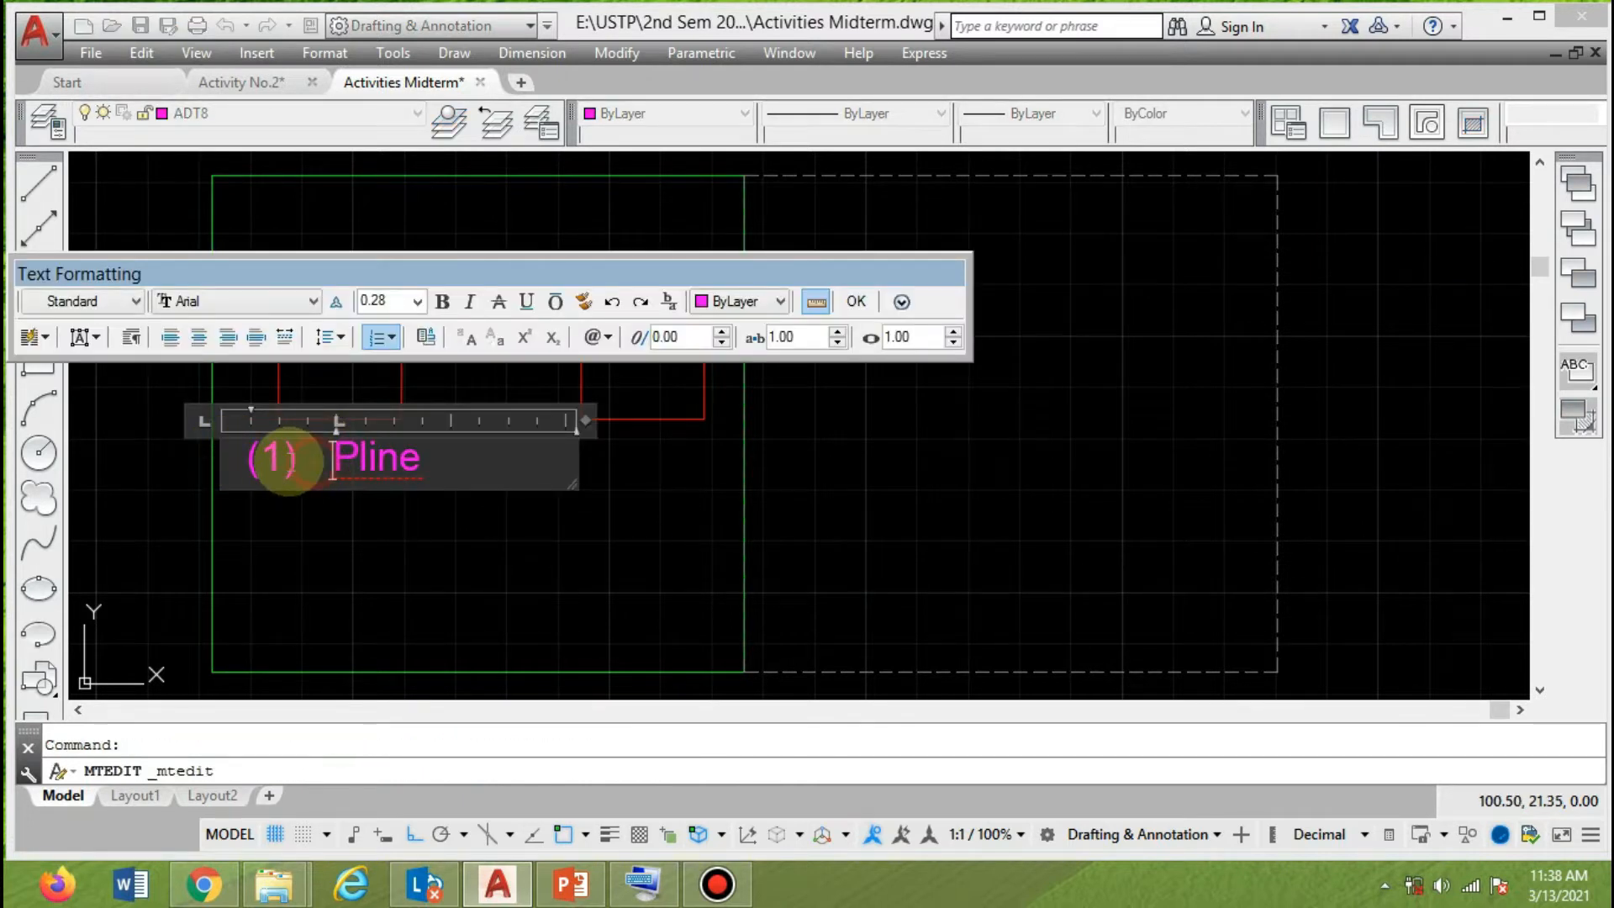
key("BackSpace")
key("BackSpace")
key("BackSpace")
key("BackSpace")
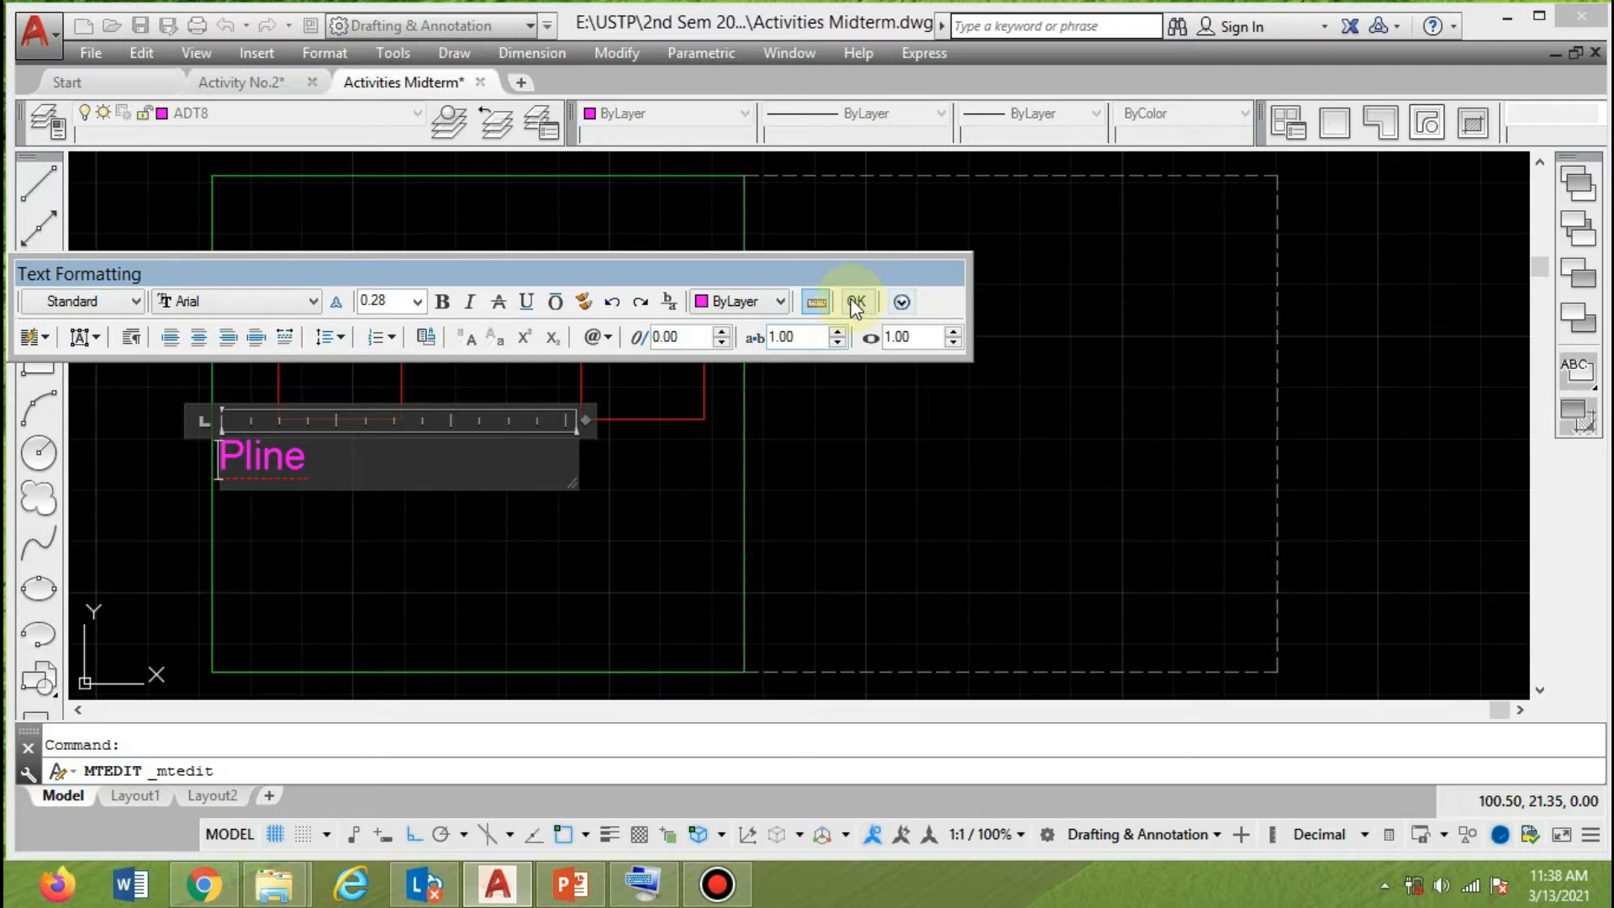
left_click(854, 301)
Move the "Pline" label to the right, centred below the polyline square.
type("m")
key("Return")
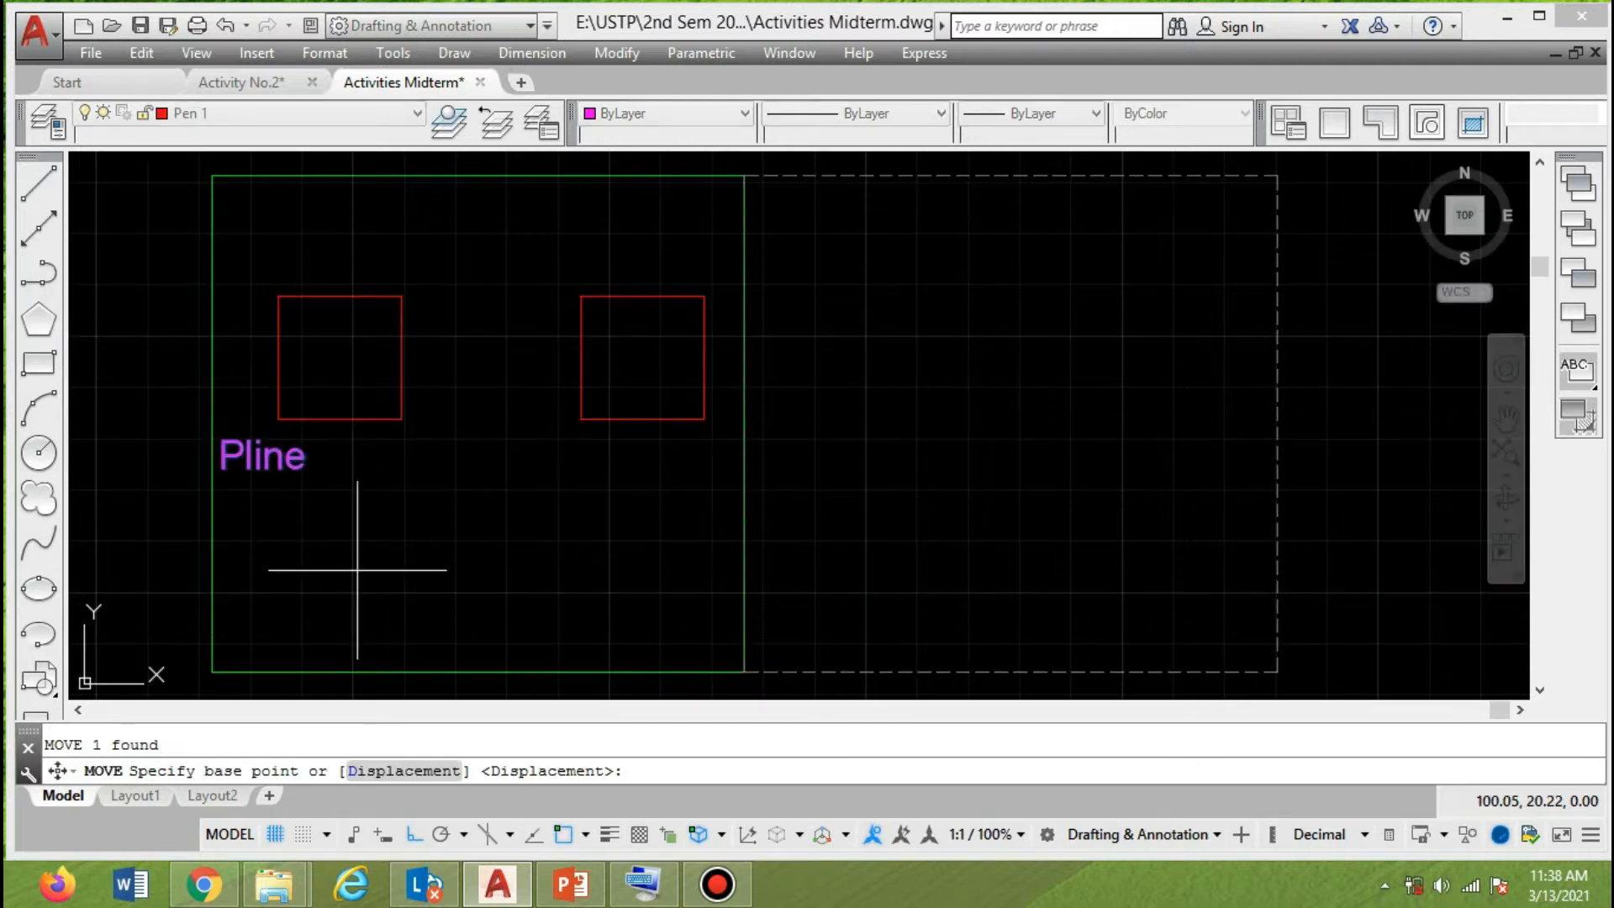
left_click(318, 559)
left_click(395, 561)
Copy the "Pline" label below the line-drawn square and change the copy's text to "Line".
type("co")
key("Return")
left_click(332, 471)
key("Return")
left_click(332, 548)
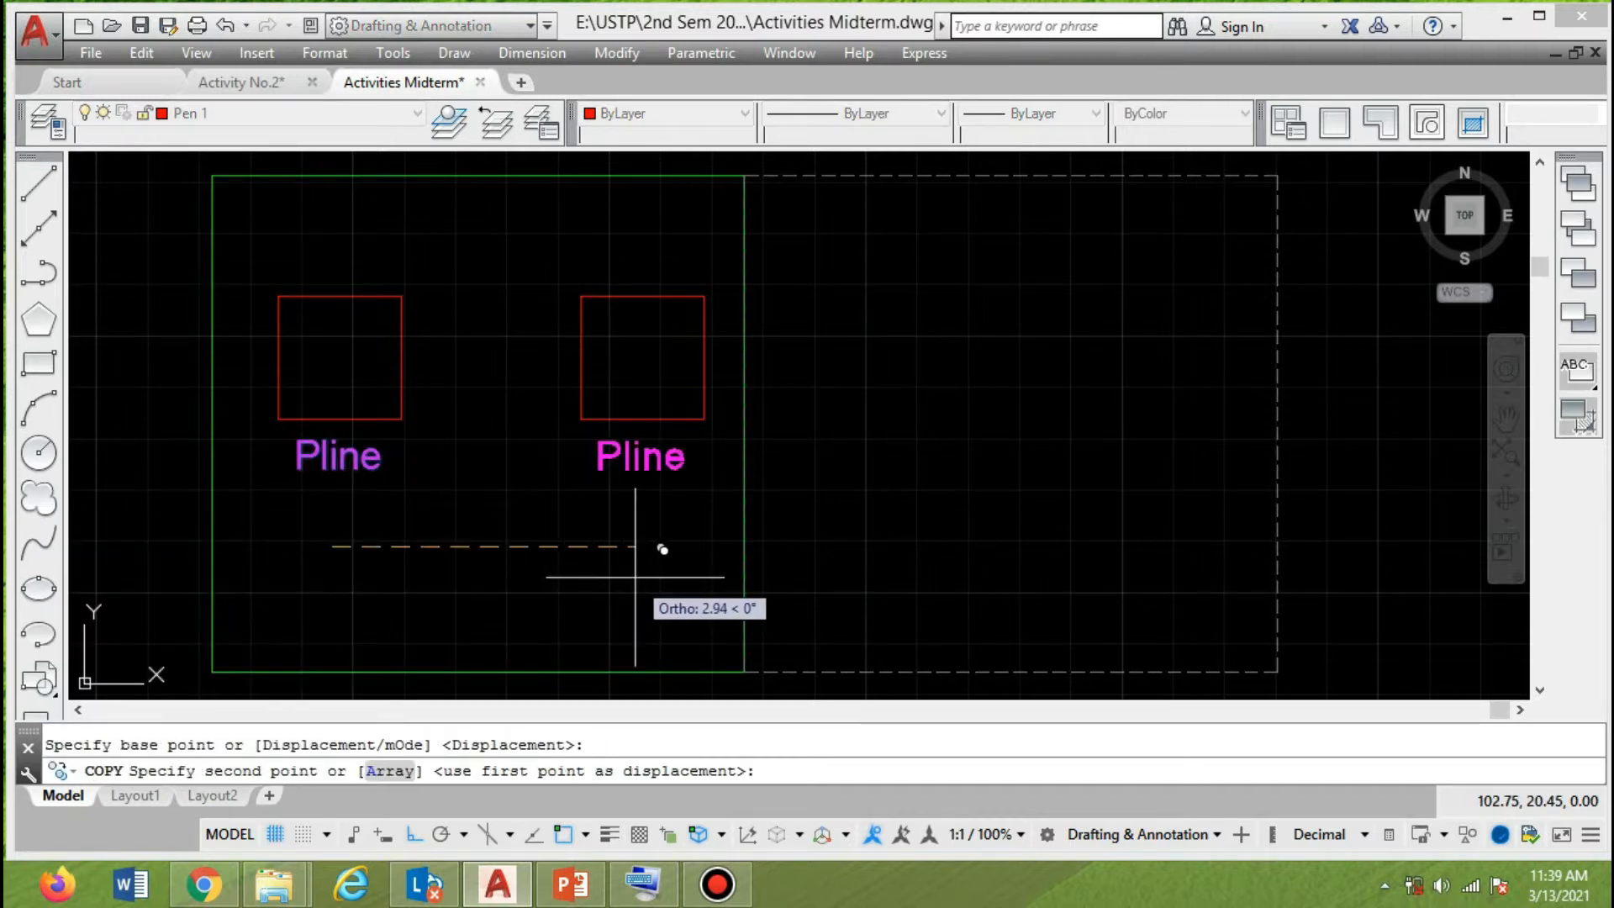
left_click(632, 574)
key("Escape")
double_click(622, 458)
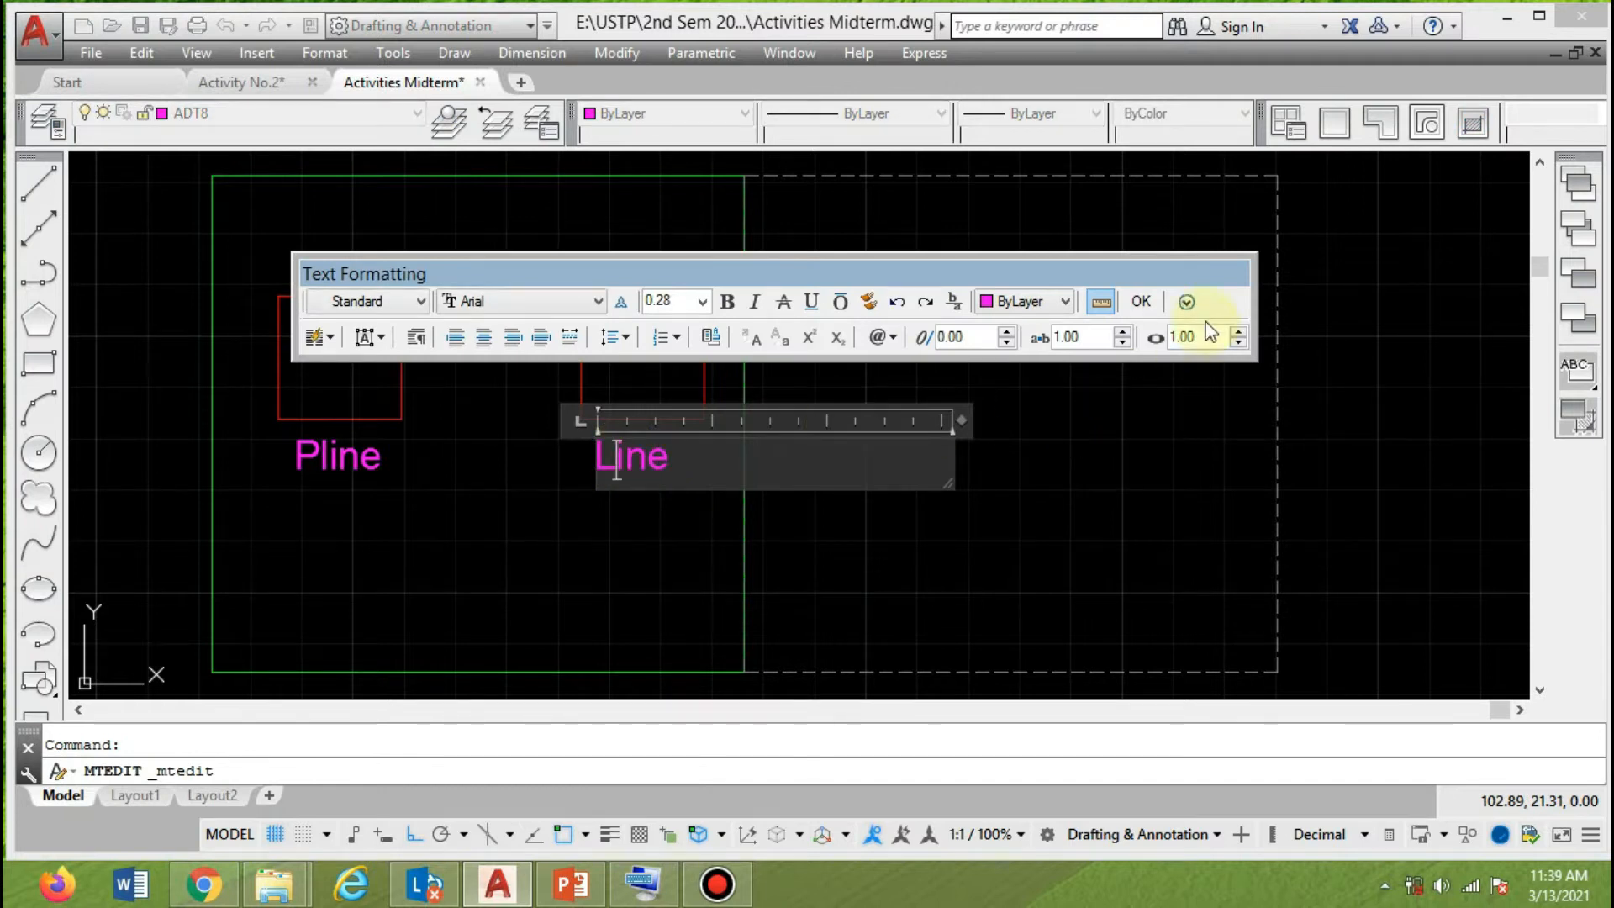
left_click(1143, 303)
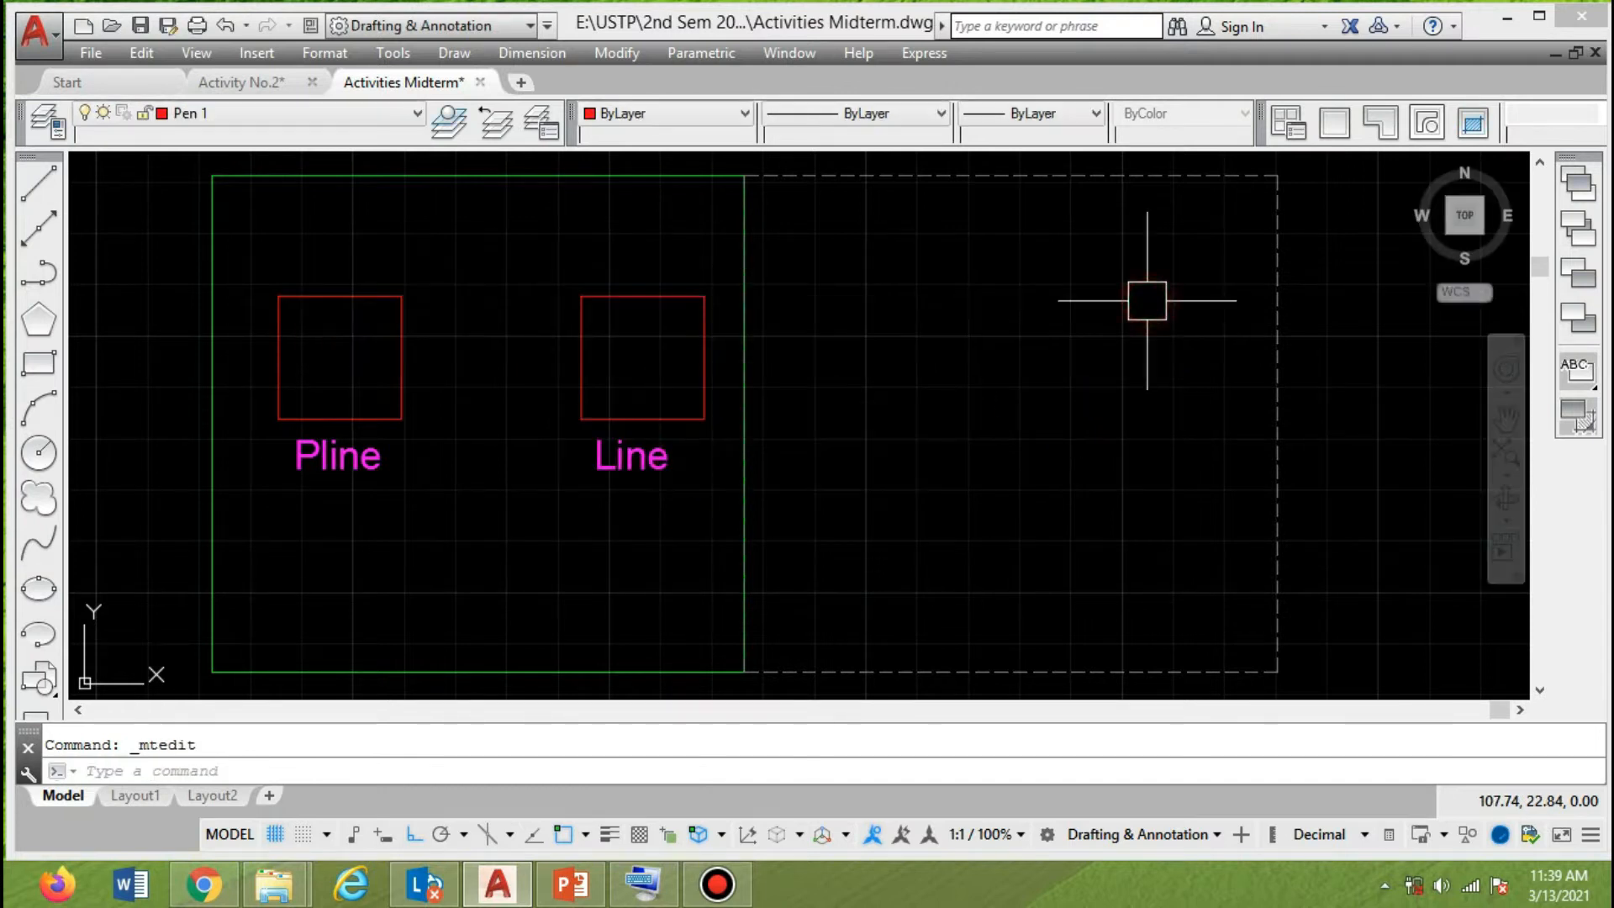
Pick each separate line of the square labelled "Line" to inspect the individual segments, and deselect them.
left_click(652, 419)
left_click(660, 296)
left_click(589, 361)
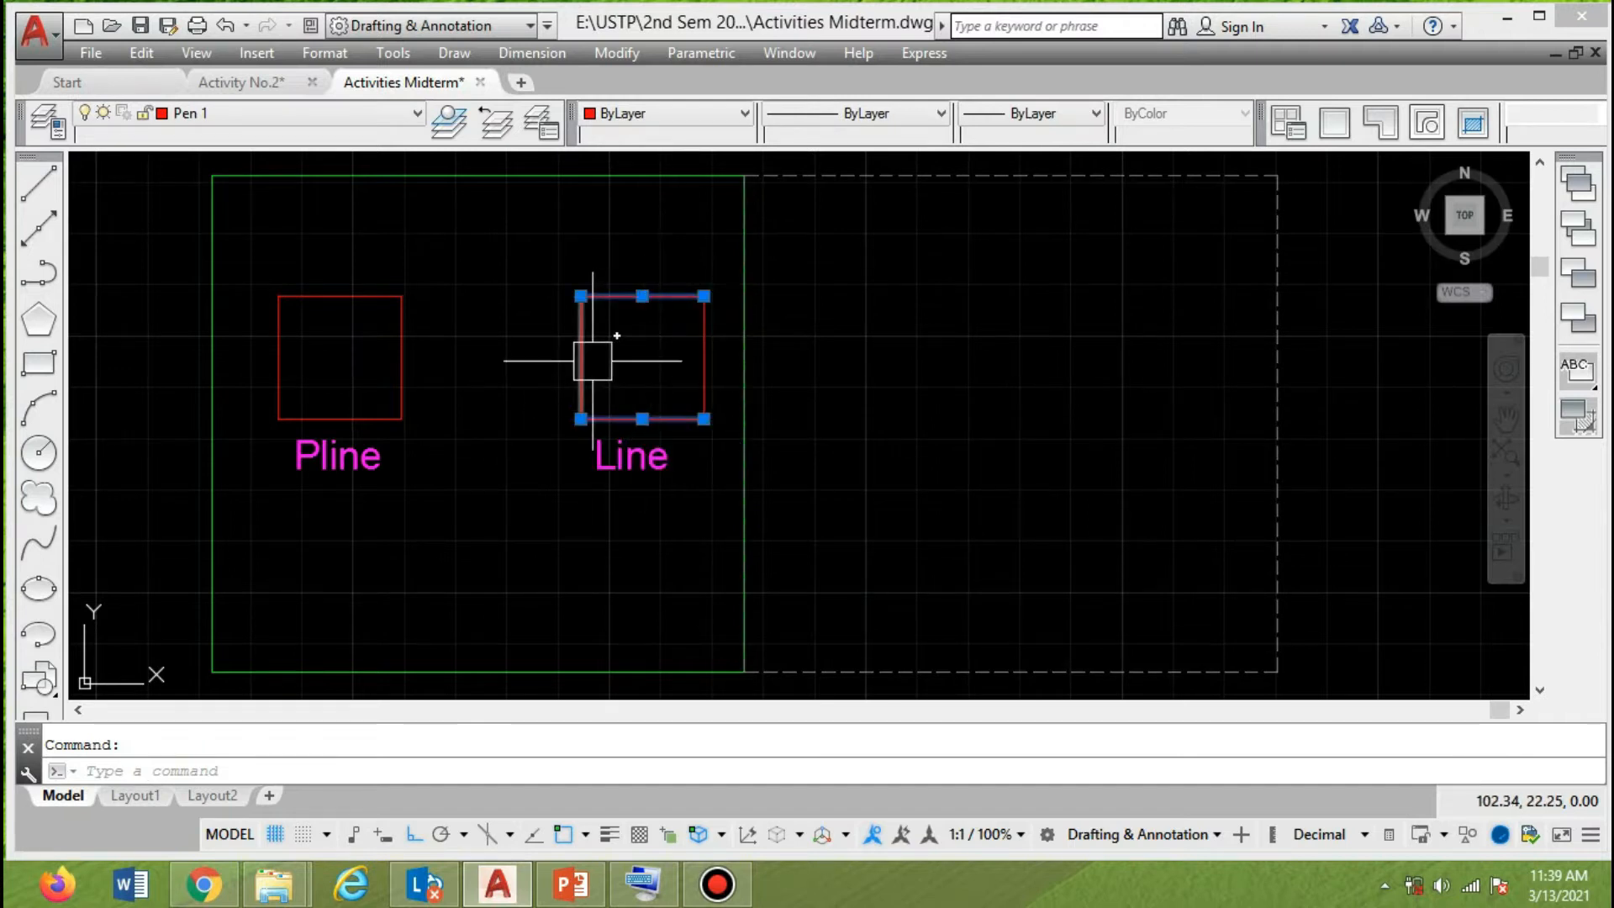
left_click(705, 355)
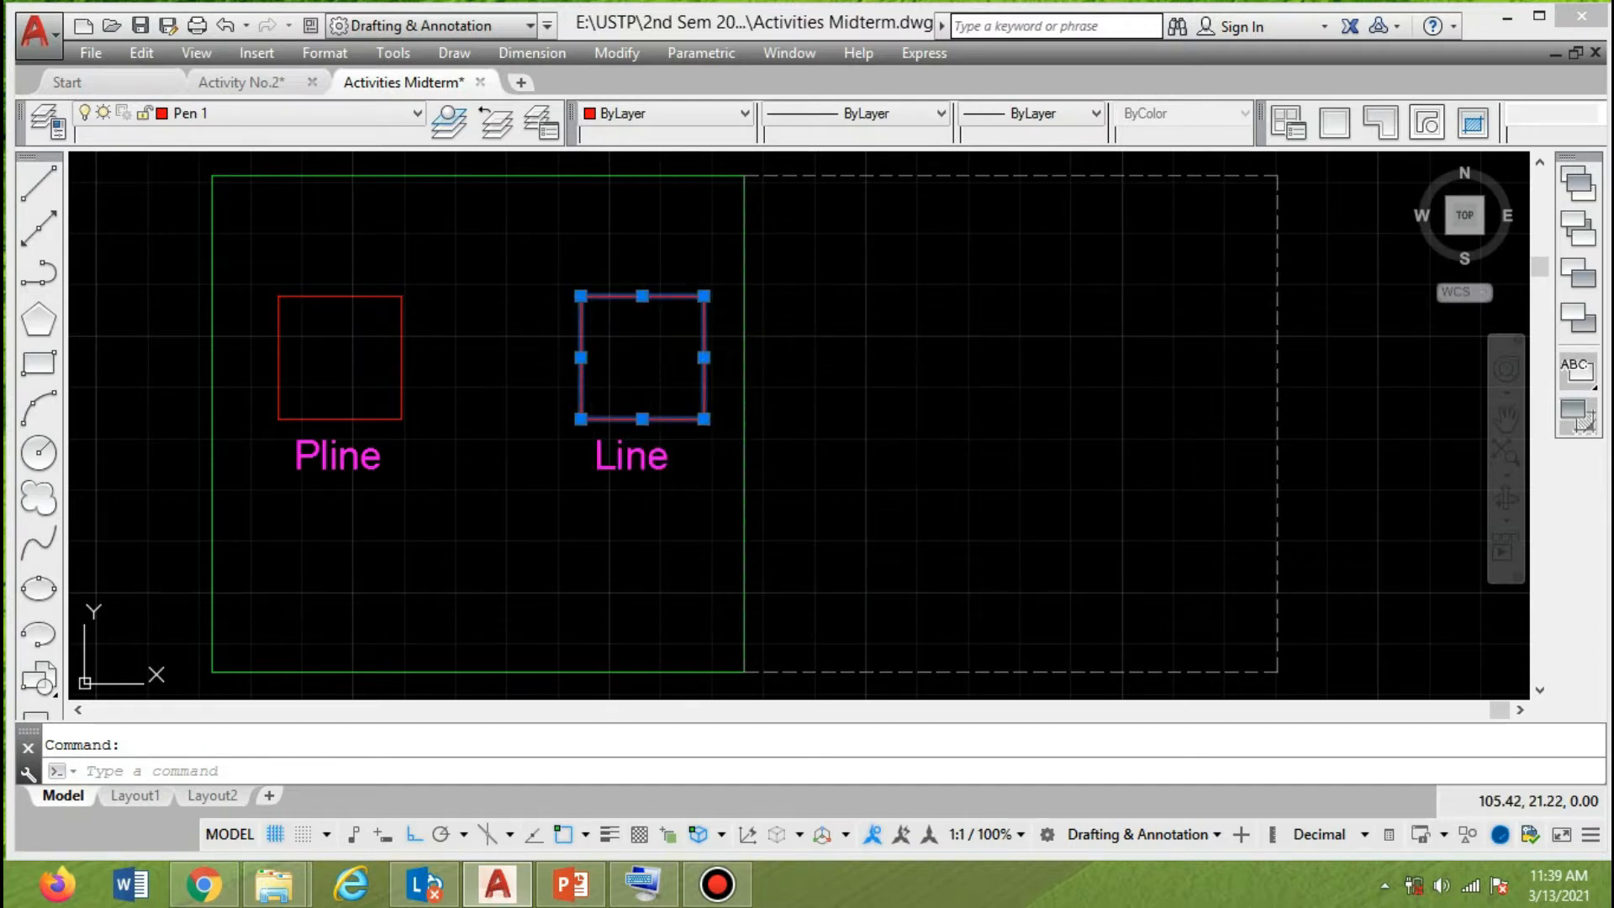
key("Escape")
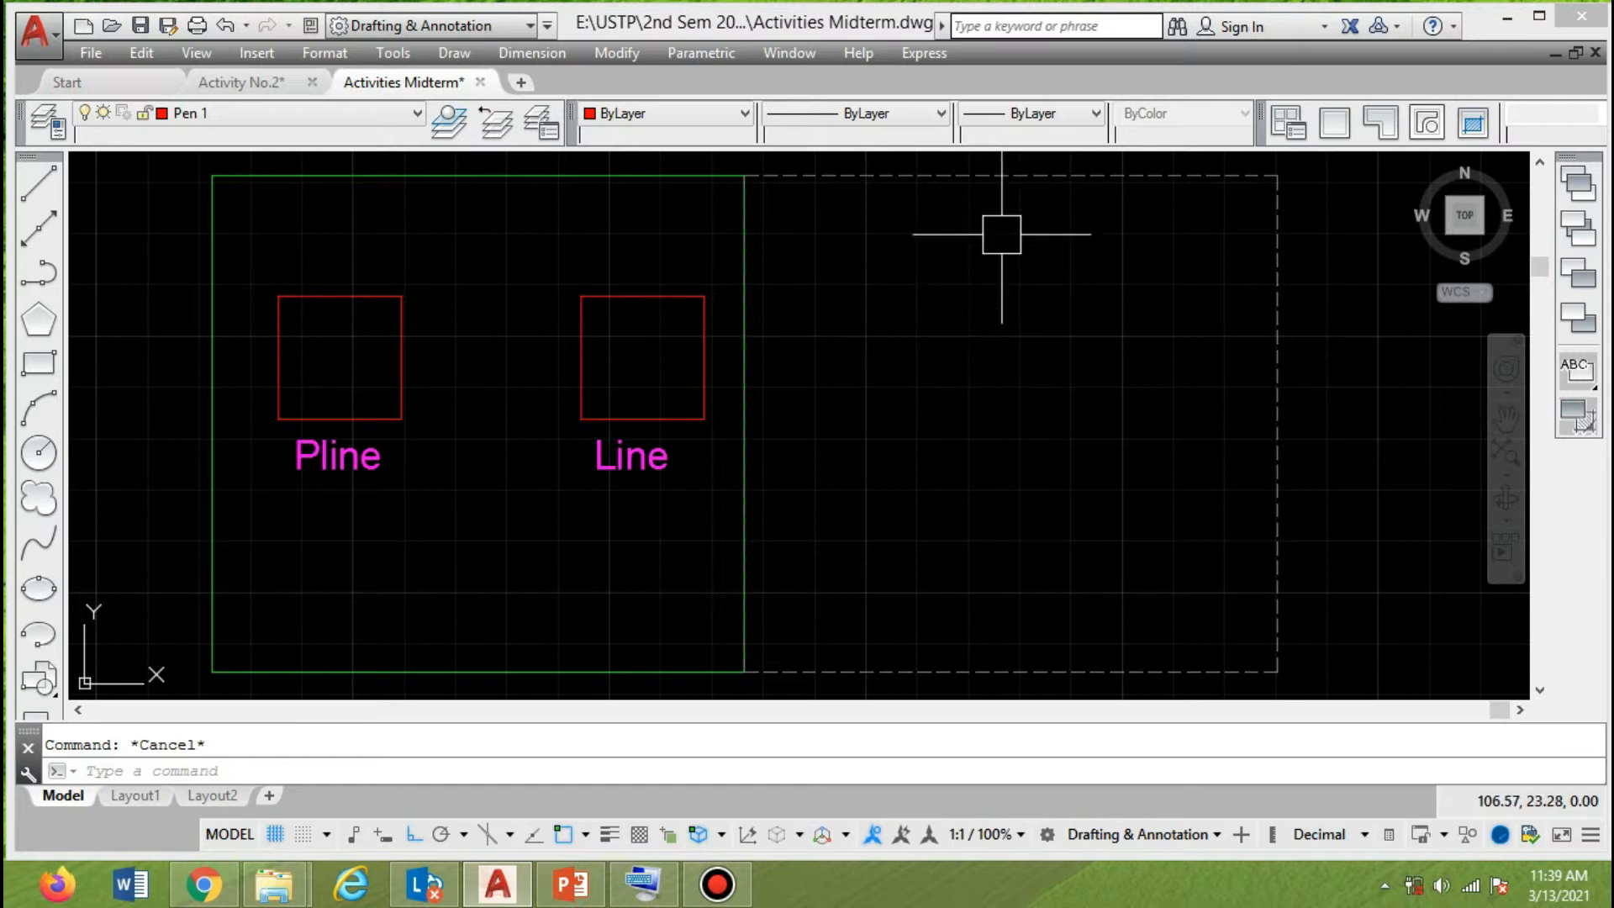
Start a polyline in the upper part of the dashed frame with a 1.2-unit horizontal segment to the right.
type("pl")
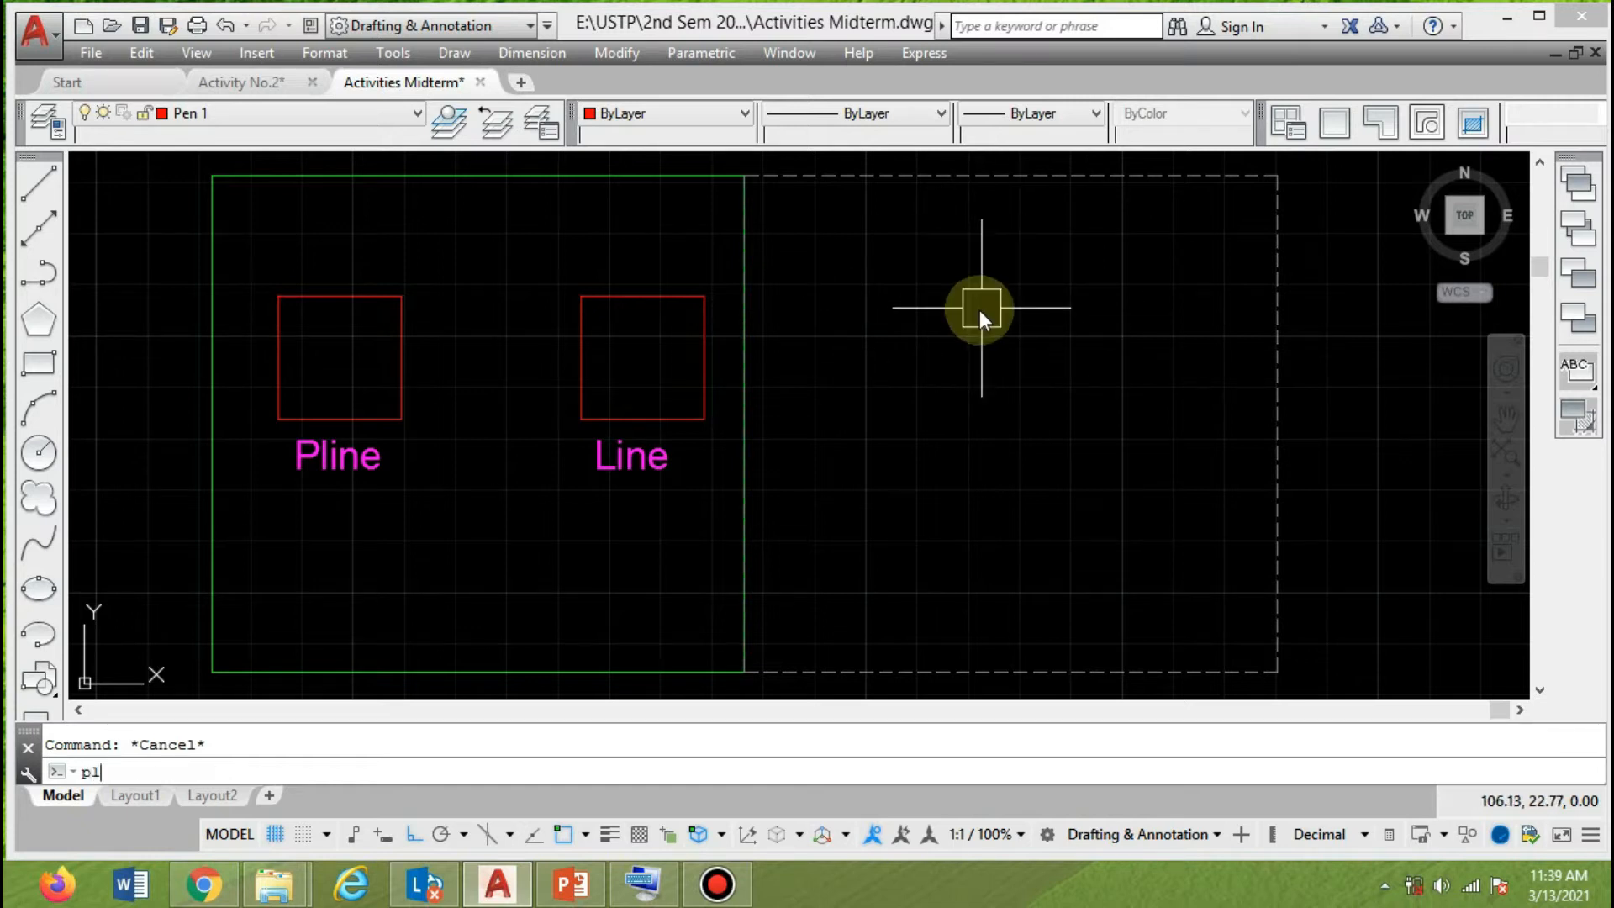
key("Return")
left_click(921, 287)
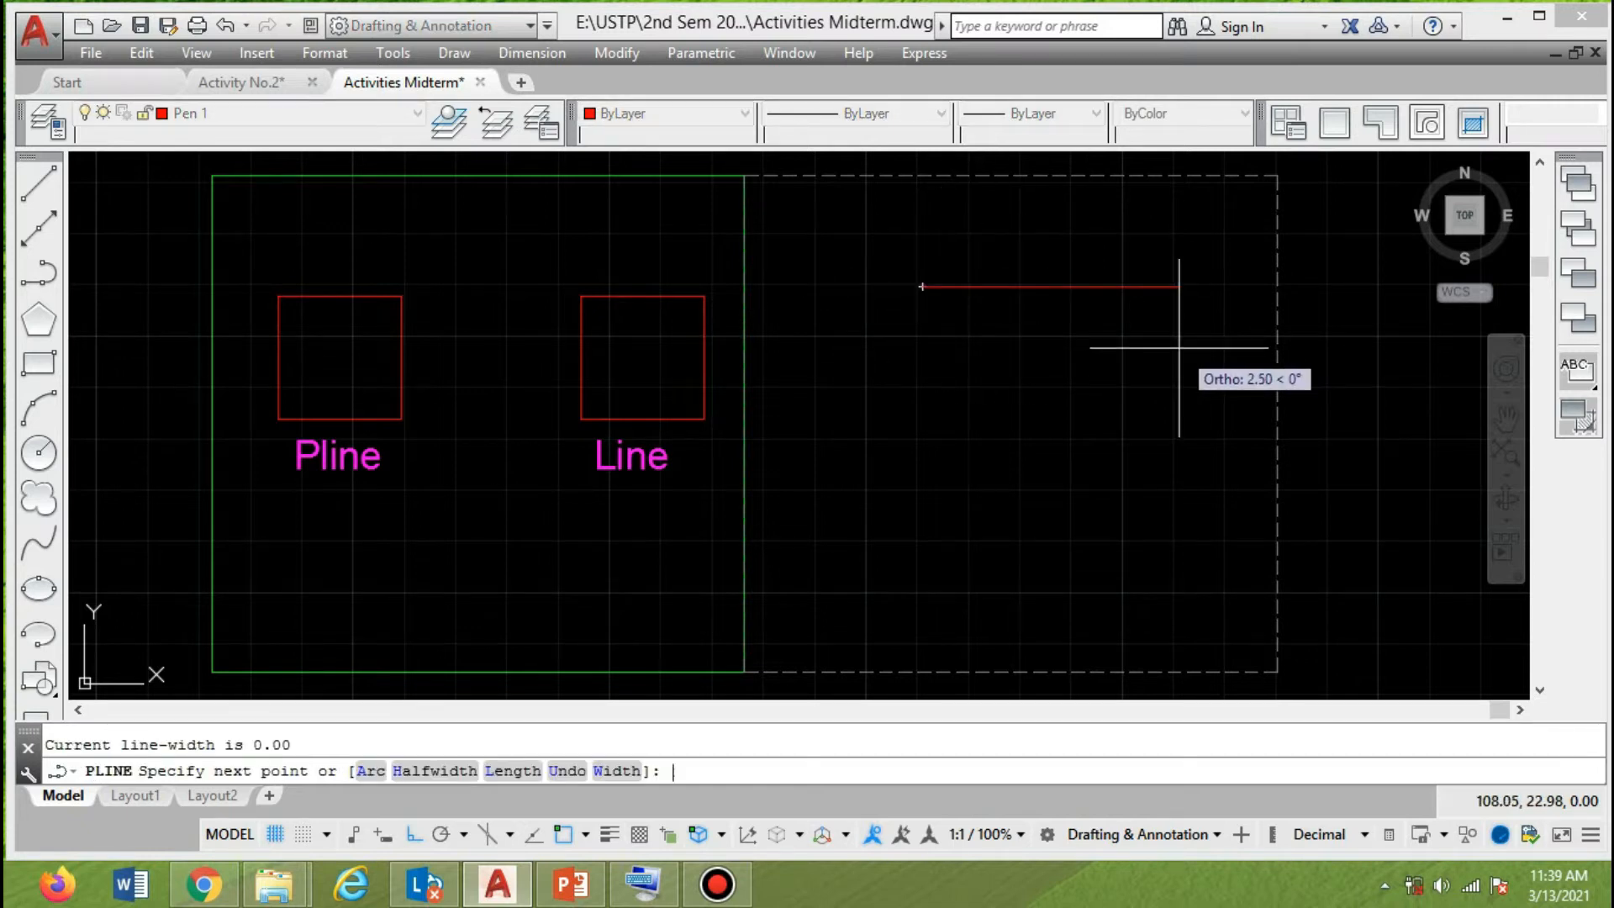
type("1.2")
key("Return")
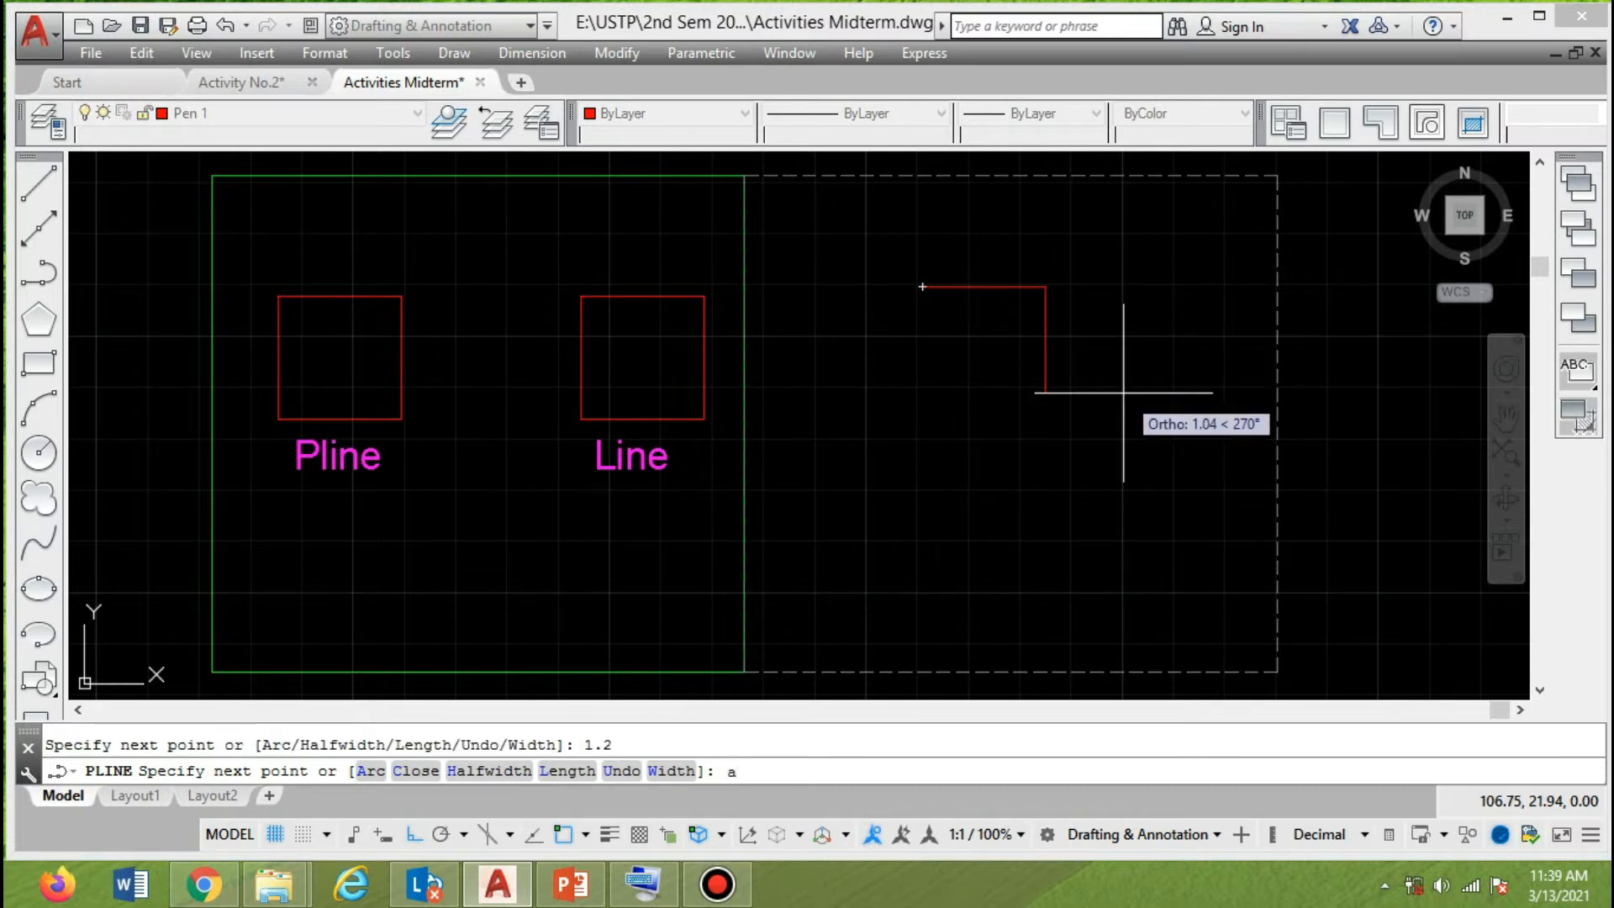
Continue the polyline with a half-circle arc ending about 1.04 units below and a second arc back to the start point.
type("a")
key("Return")
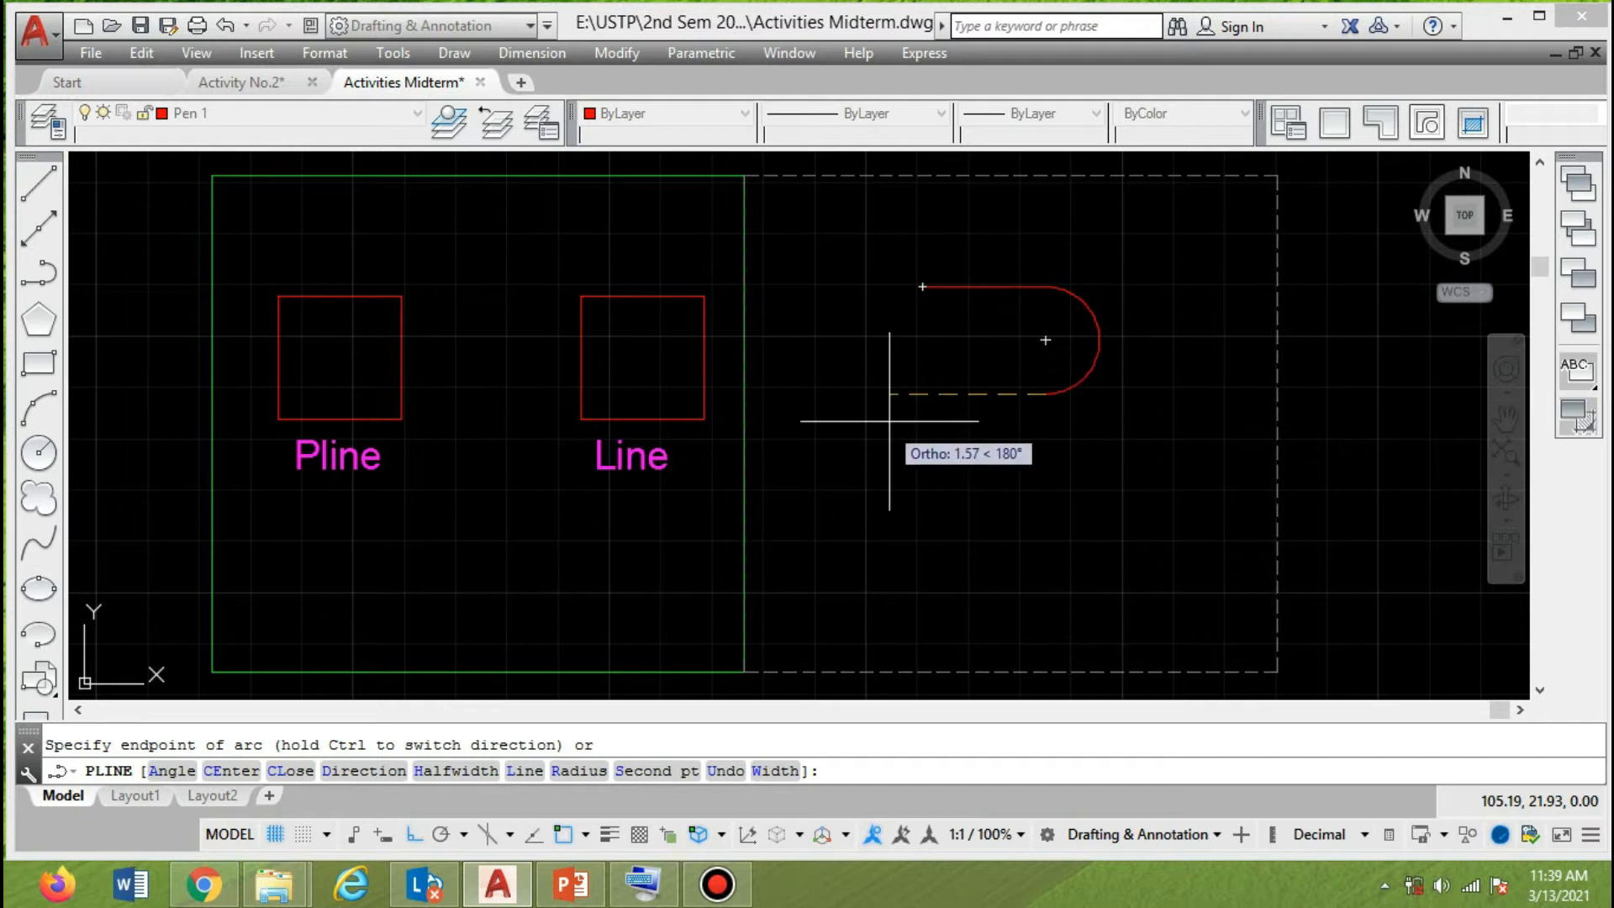
type("1.")
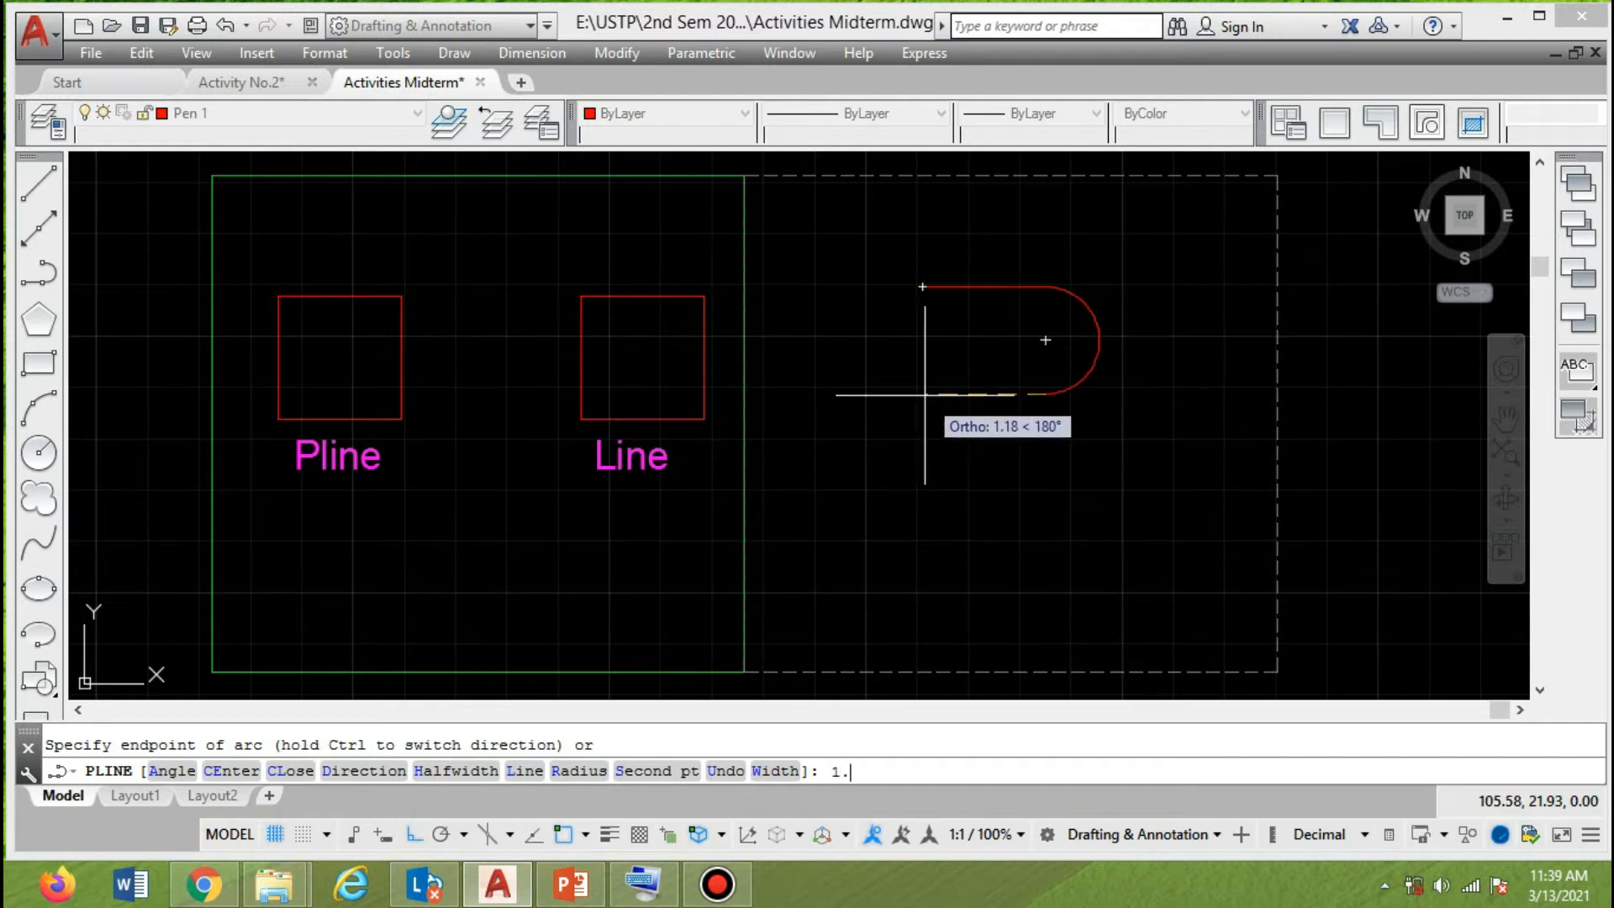
type("2")
key("Return")
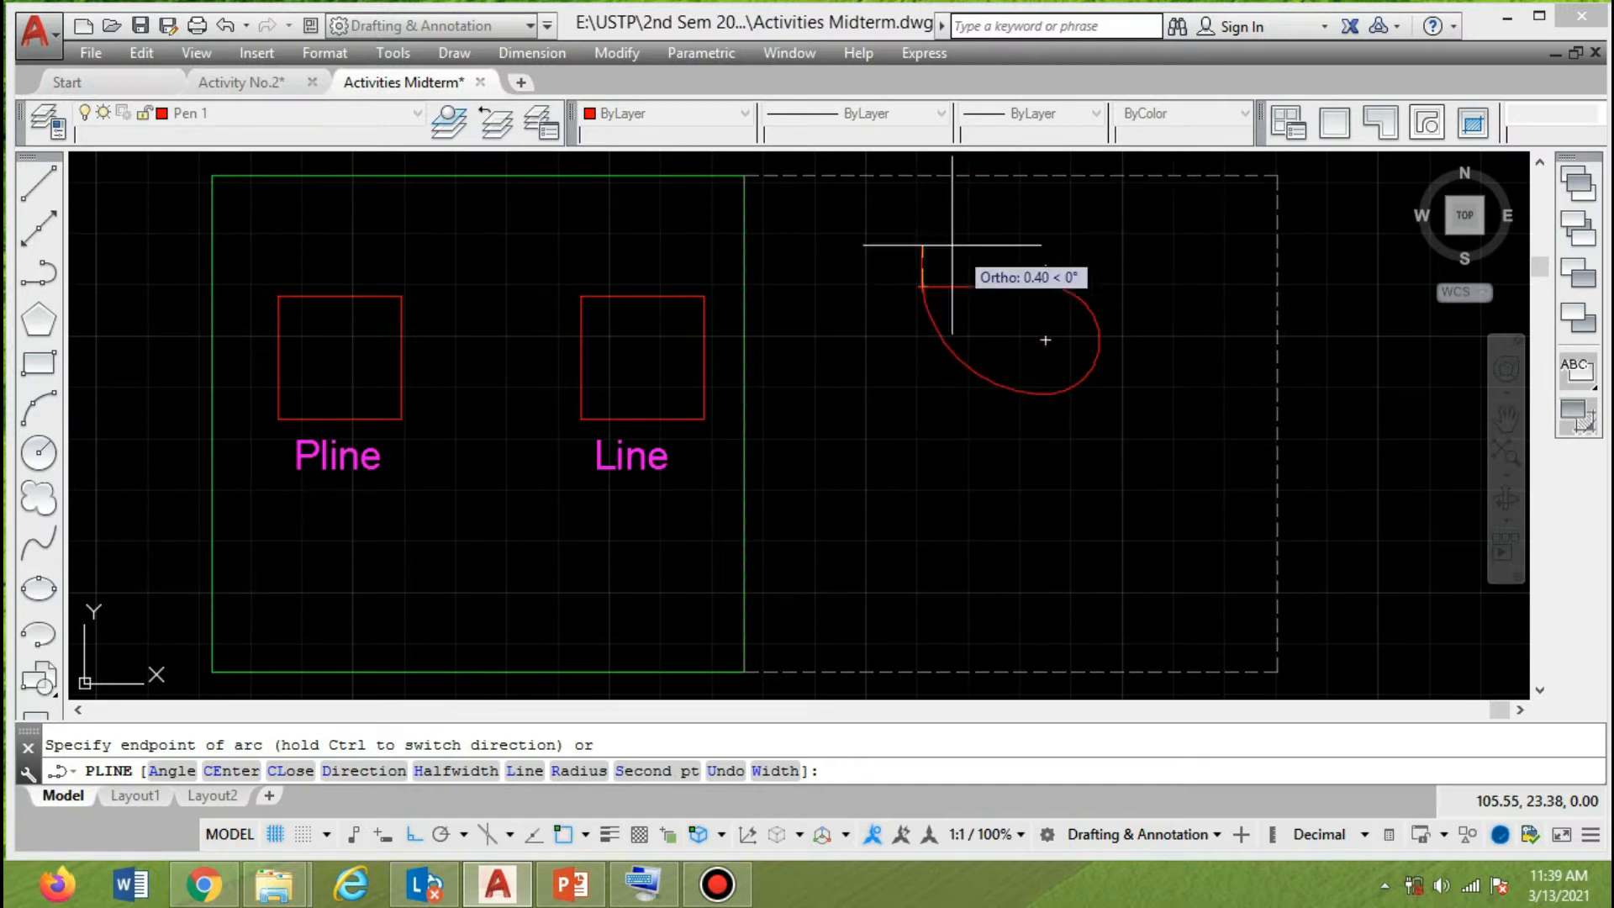
key("Return")
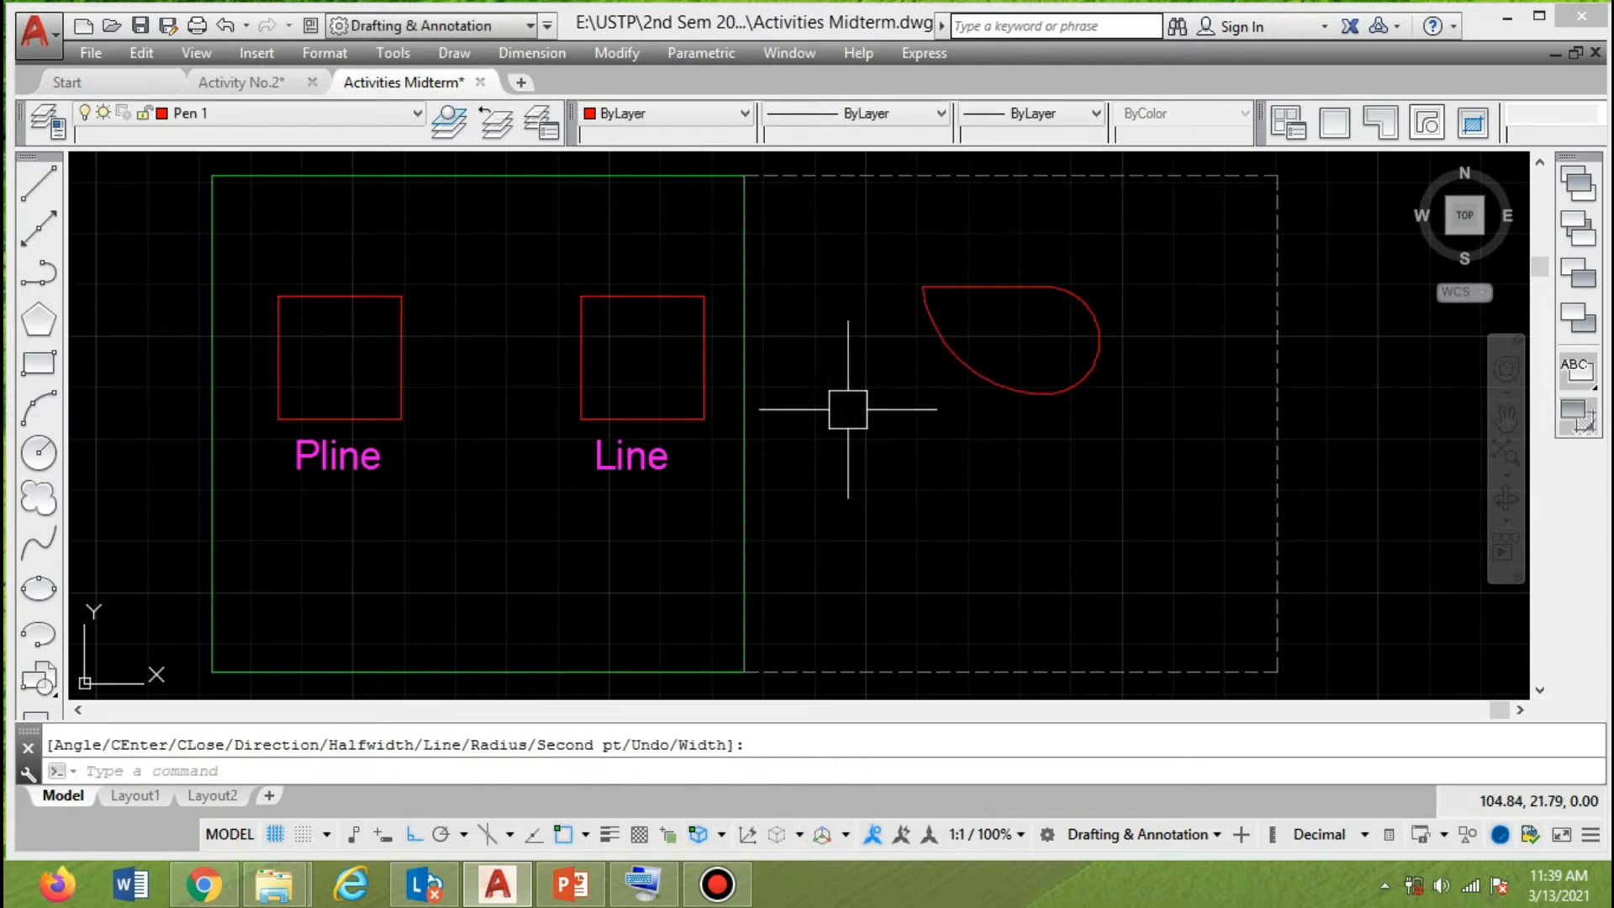
Move the arc polyline vertically so its top edge is about level with the tops of the squares.
left_click(1048, 407)
key("Return")
left_click(864, 488)
left_click(866, 566)
key("Return")
left_click(1067, 487)
key("Return")
left_click(1152, 545)
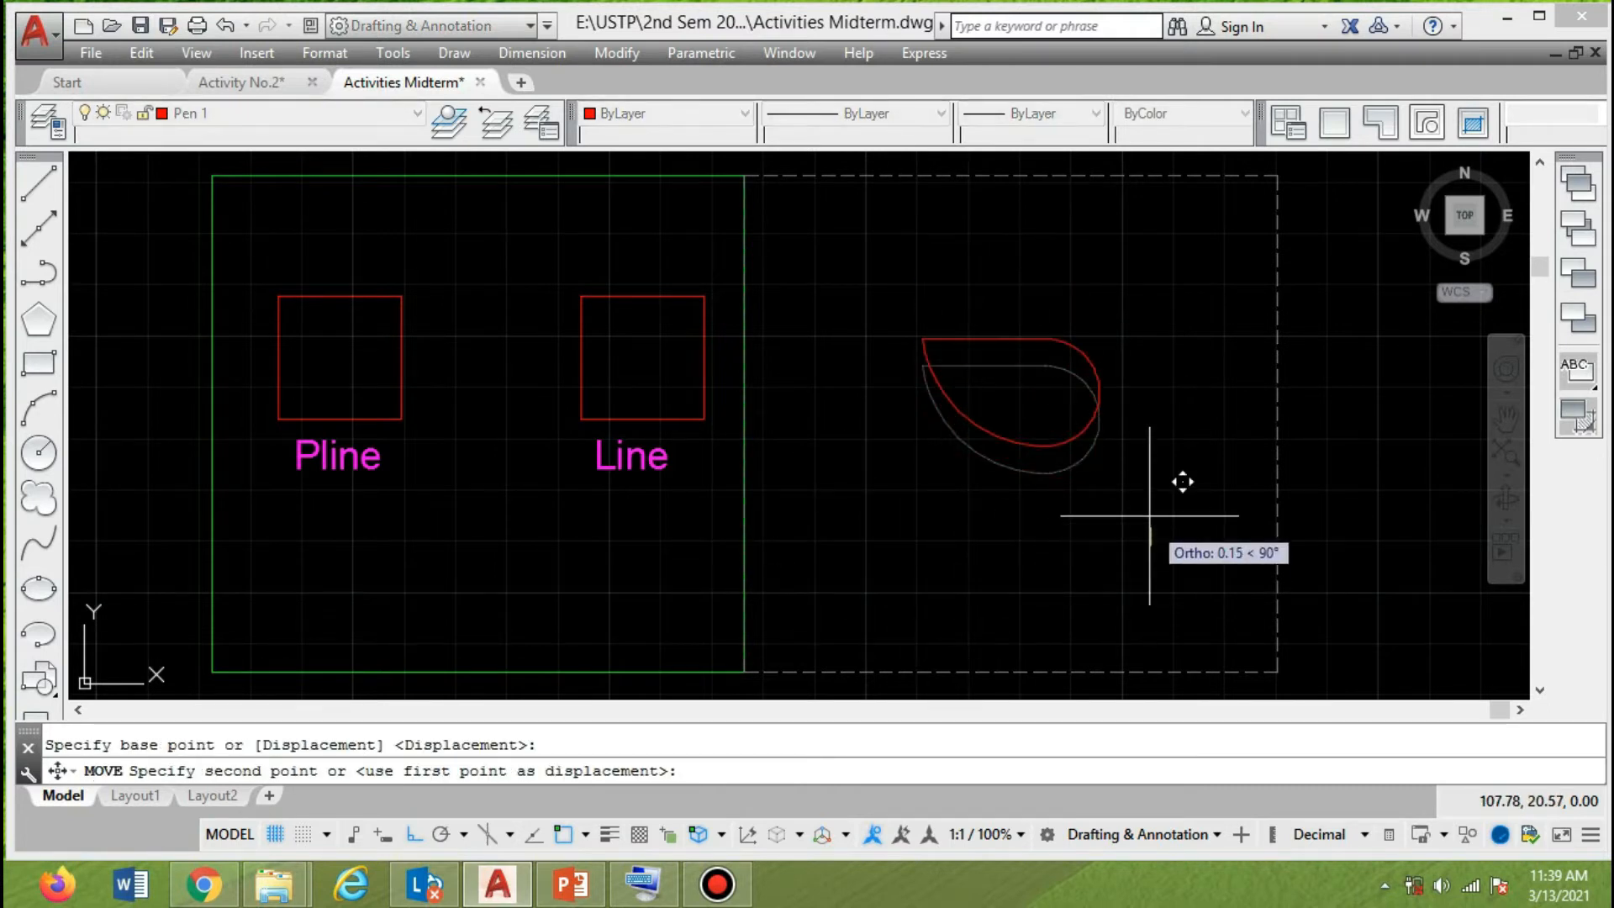
left_click(1163, 473)
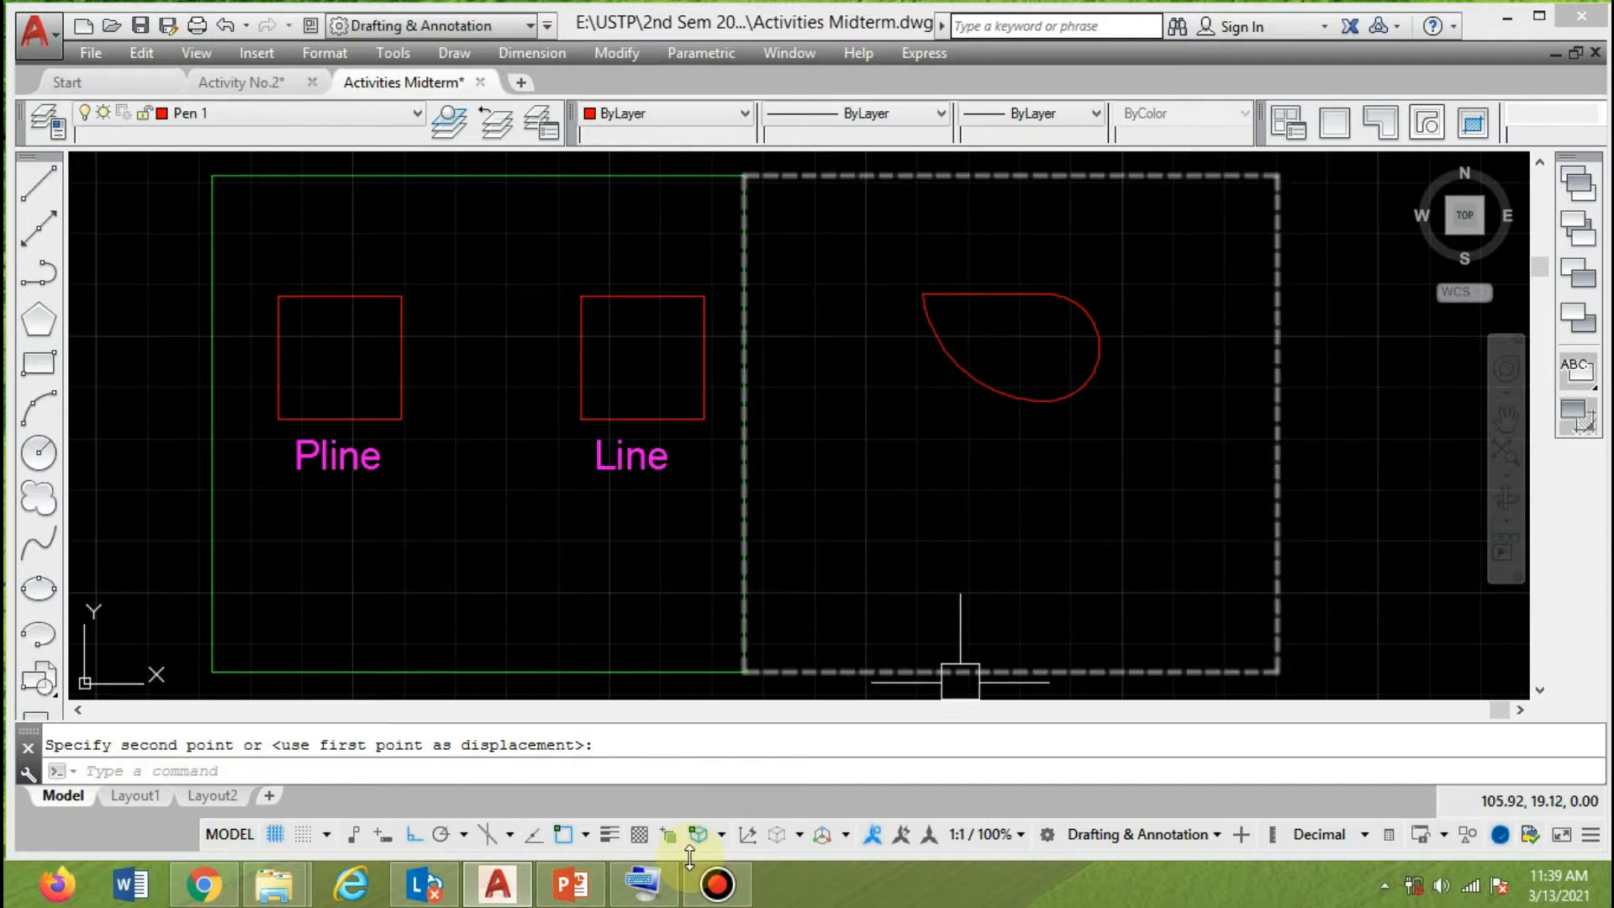
Copy the "Pline" label from under the first square to just below the polyline with arcs.
type("co")
key("Return")
left_click(307, 463)
key("Return")
left_click(323, 547)
left_click(973, 581)
key("Return")
Change the copied label under the arc polyline to "Pline w/ arc segment".
double_click(1059, 463)
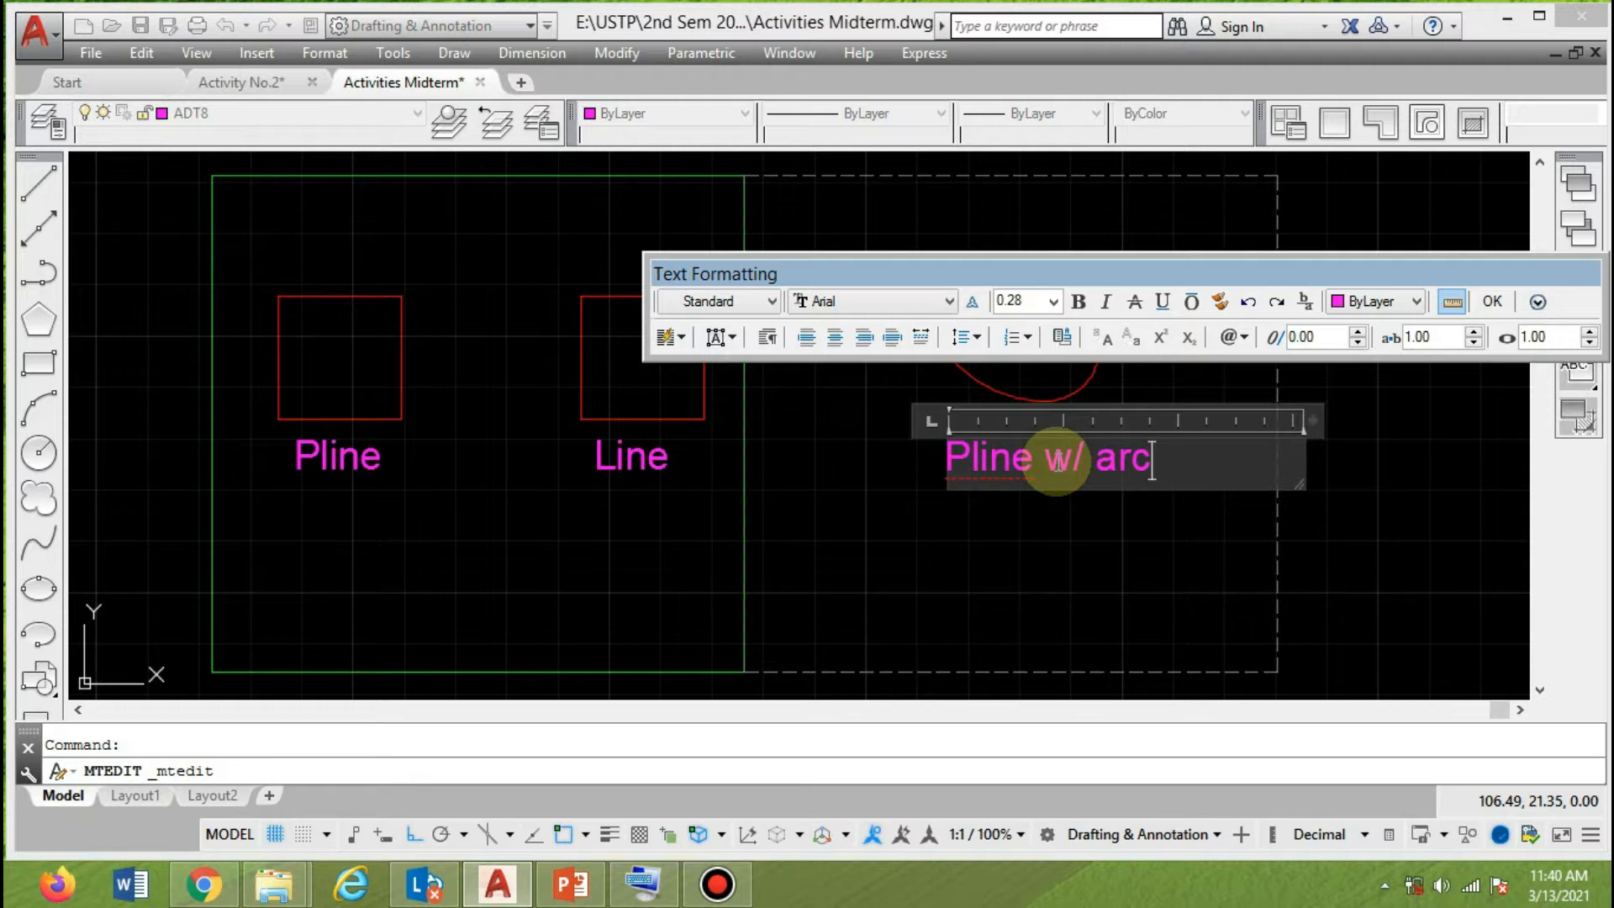
type("w/ arc seg")
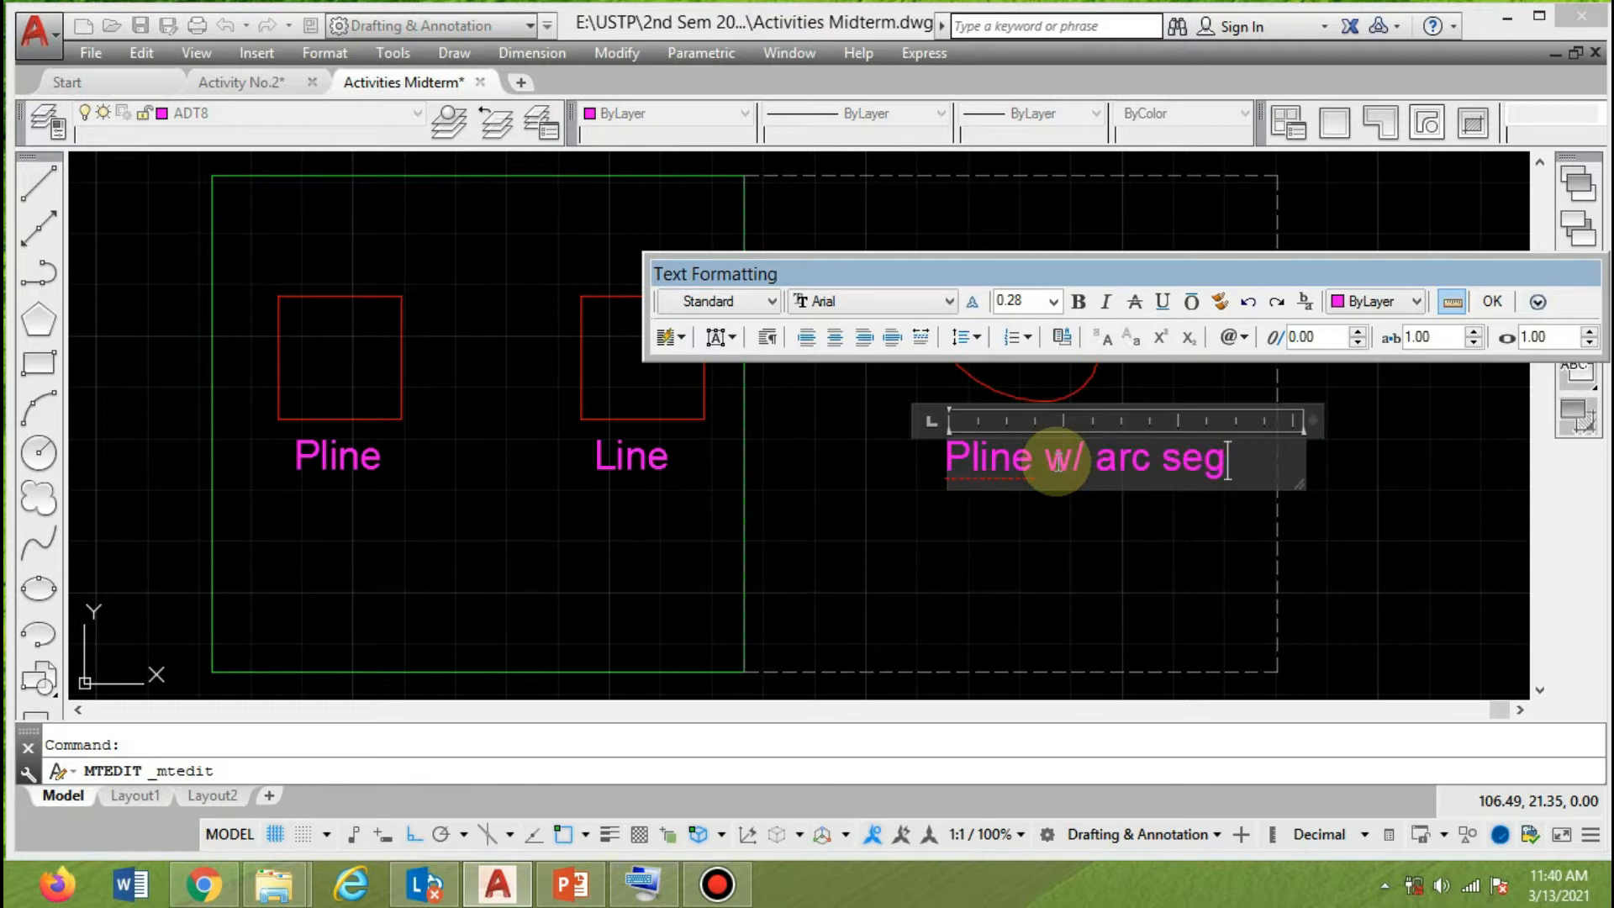
type("ment")
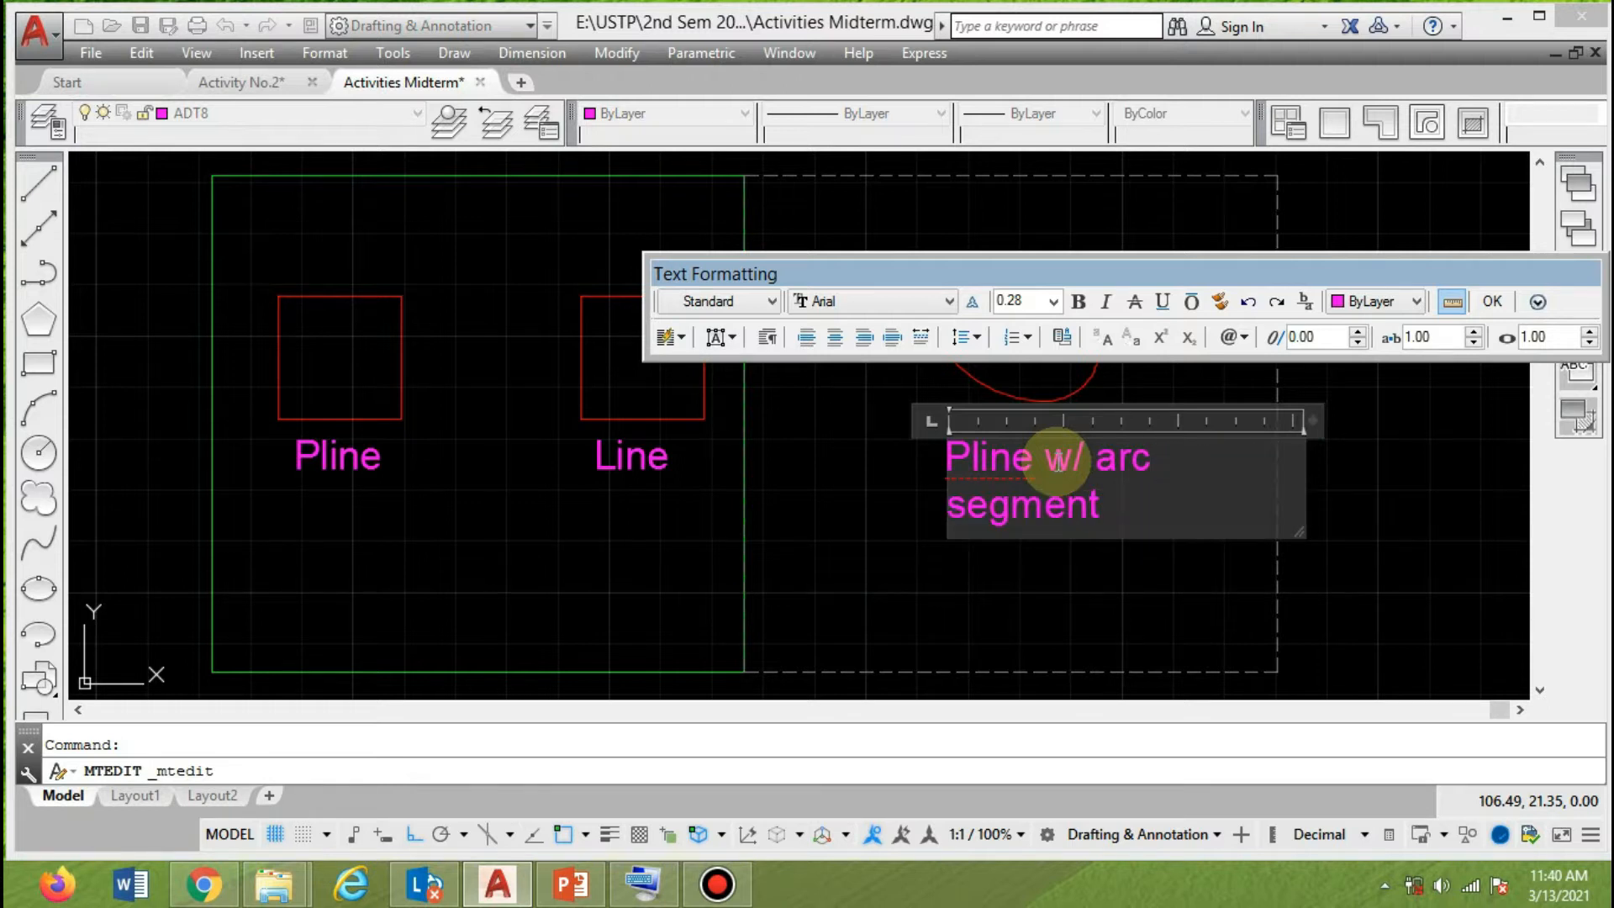
left_click(1499, 302)
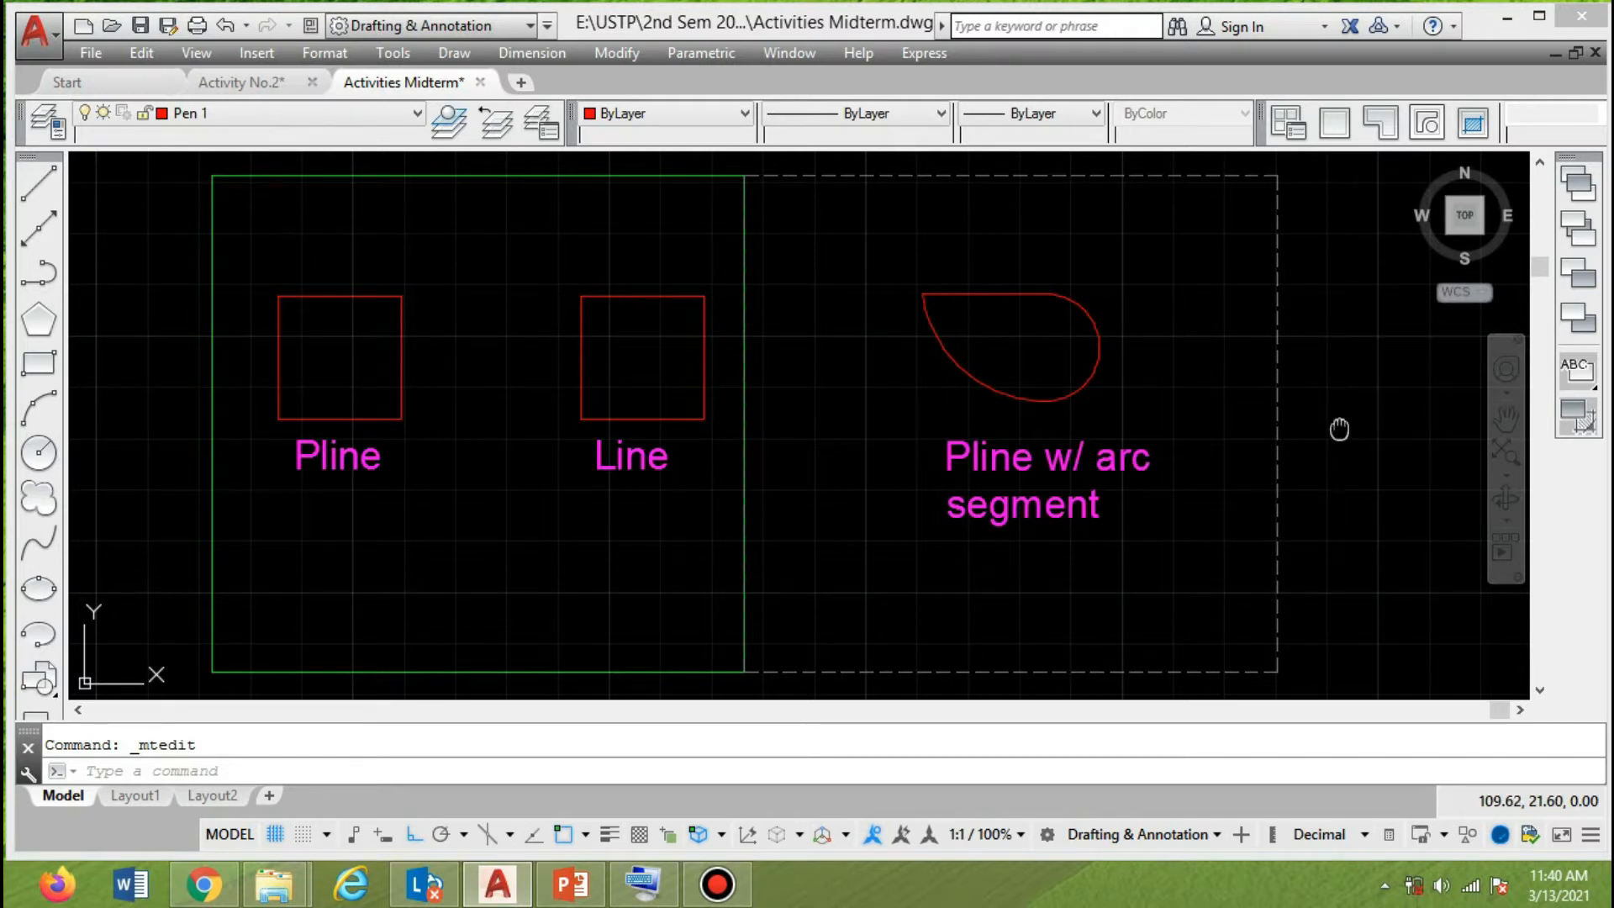
Copy the dashed frame by its upper corners so the duplicate adjoins the original frame's right edge.
middle_click_drag(1339, 430, 1268, 431)
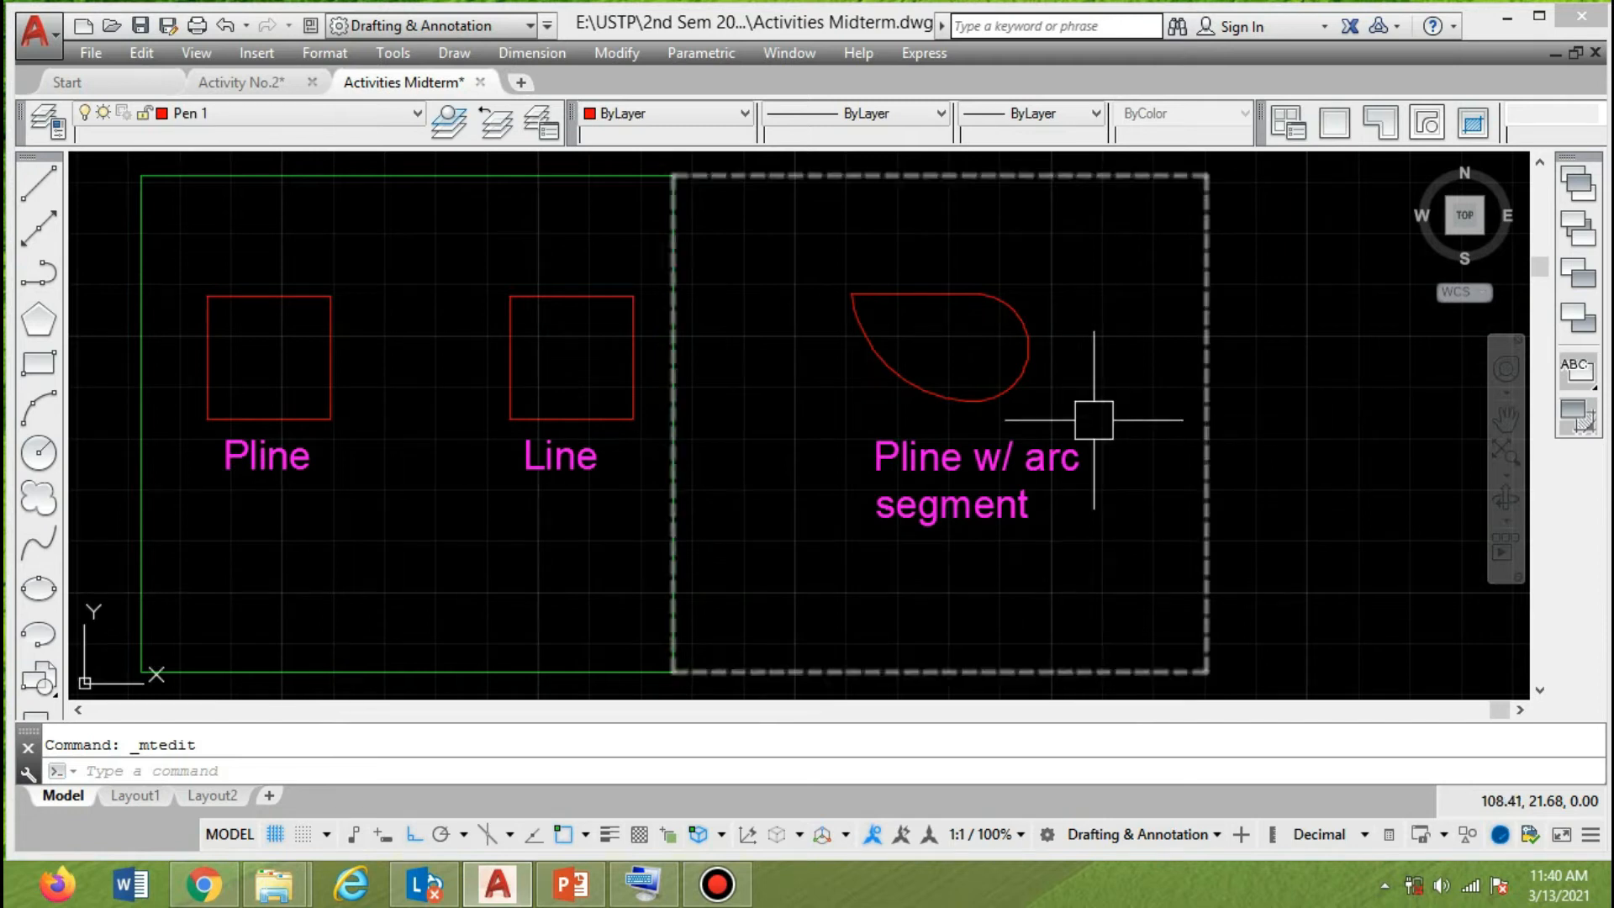
scroll(1051, 417, "down", 2)
scroll(1045, 389, "up", 2)
middle_click_drag(1062, 356, 946, 342)
scroll(953, 357, "down", 2)
type("c")
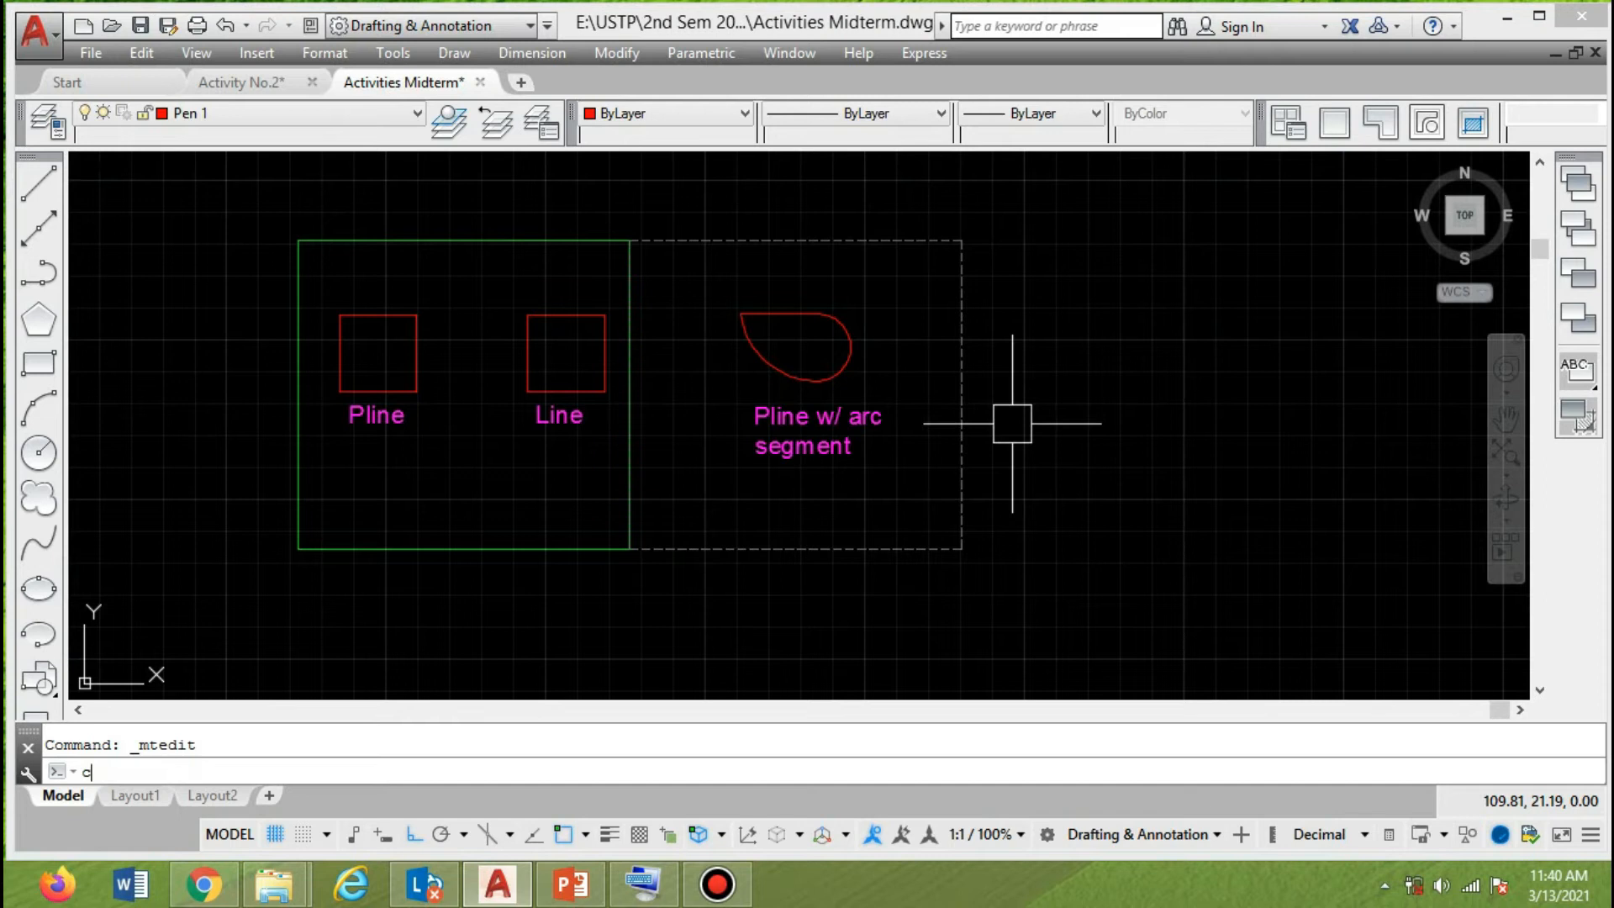
key("Return")
left_click(950, 243)
key("Return")
left_click(629, 241)
left_click(962, 241)
key("Return")
left_click(1131, 324)
left_click(1032, 490)
Start a polyline in the upper part of the empty dashed frame with a starting and ending half-width of 0.1.
type("p")
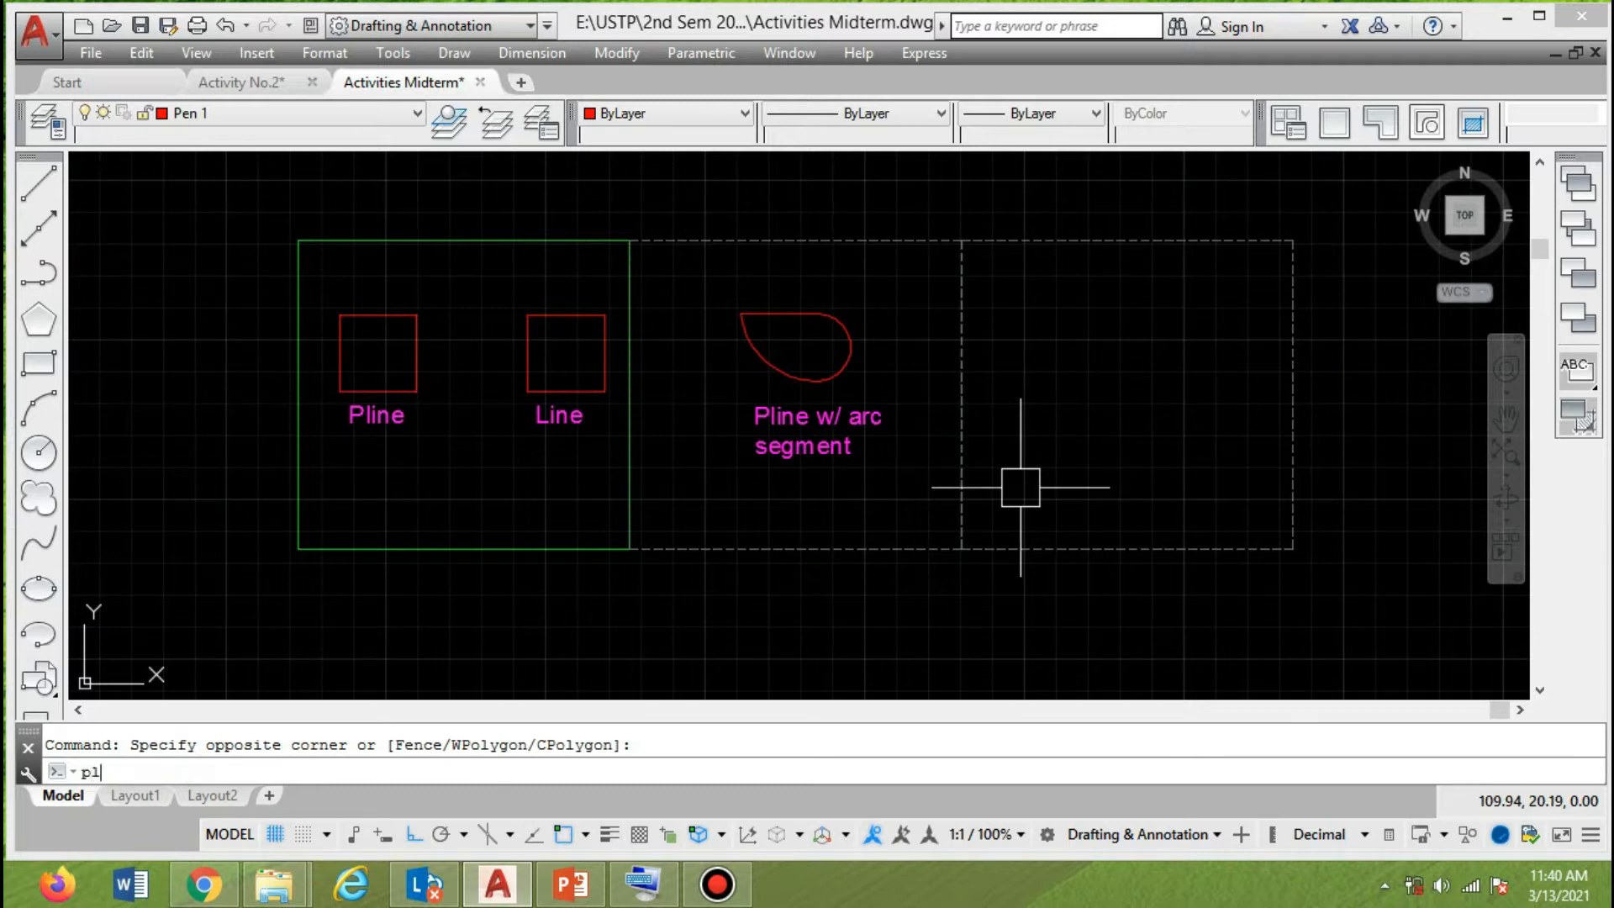
type("l")
key("Return")
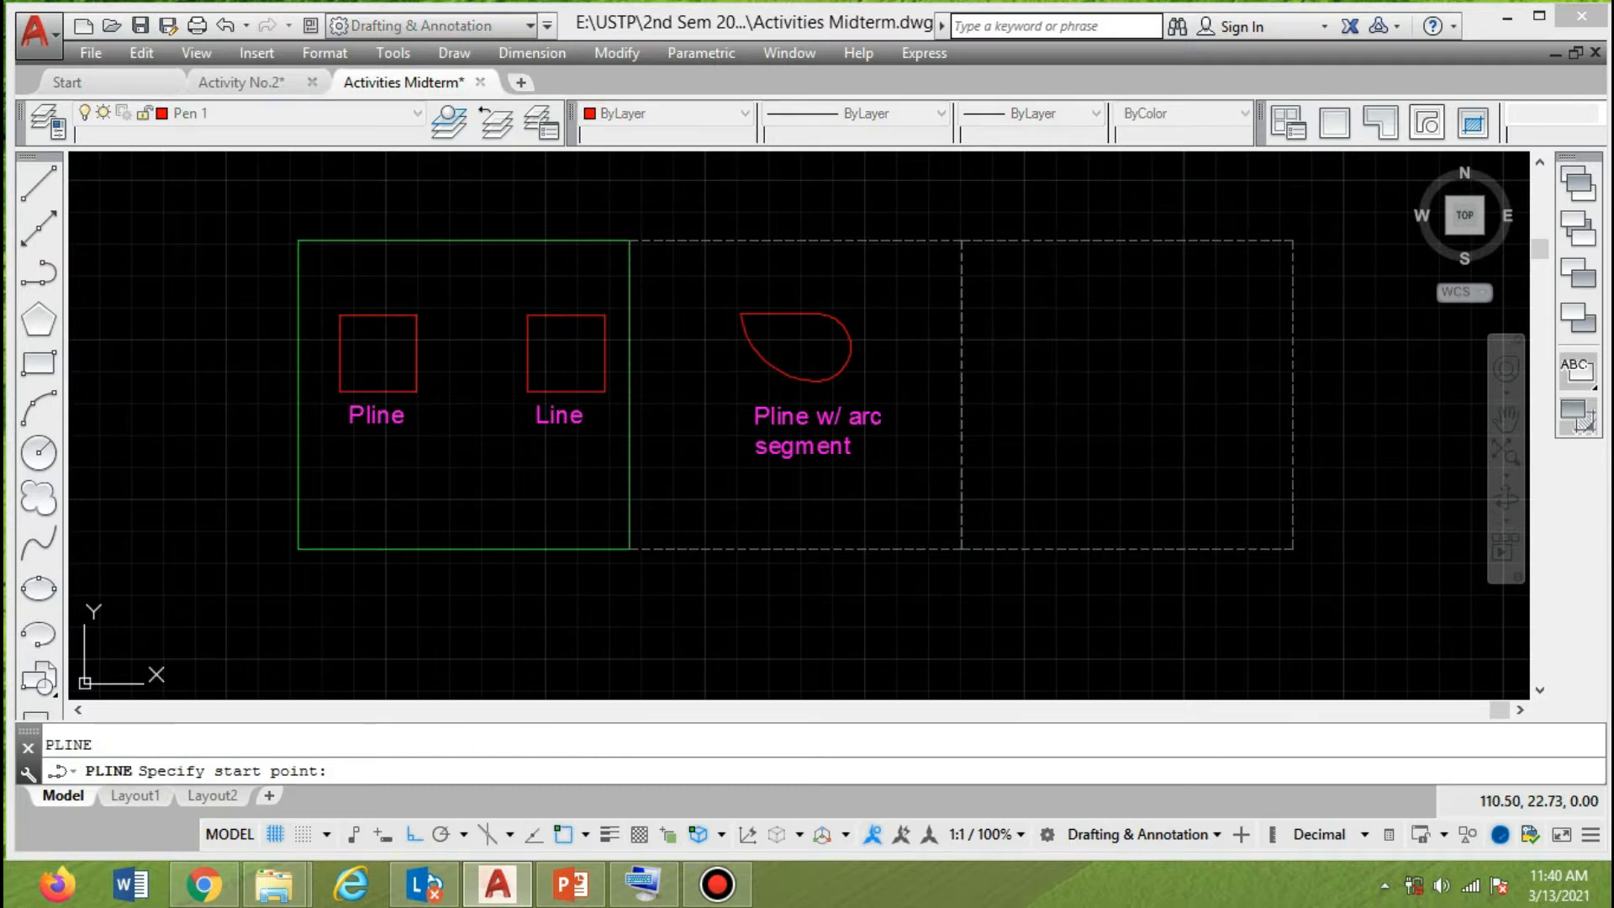
left_click(1056, 325)
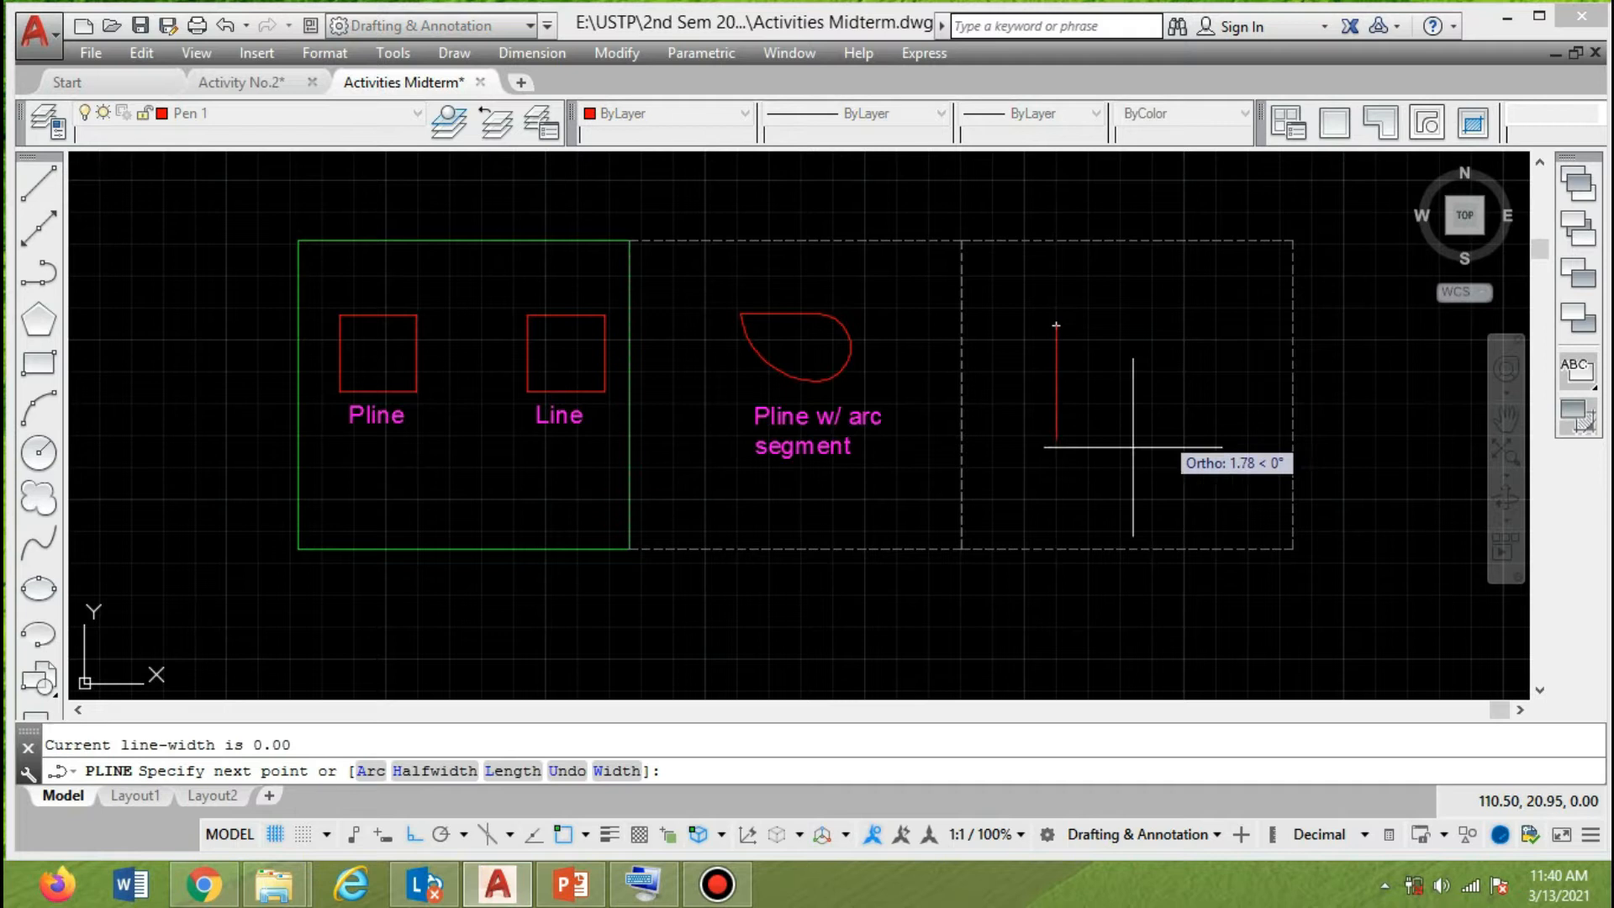
left_click(444, 771)
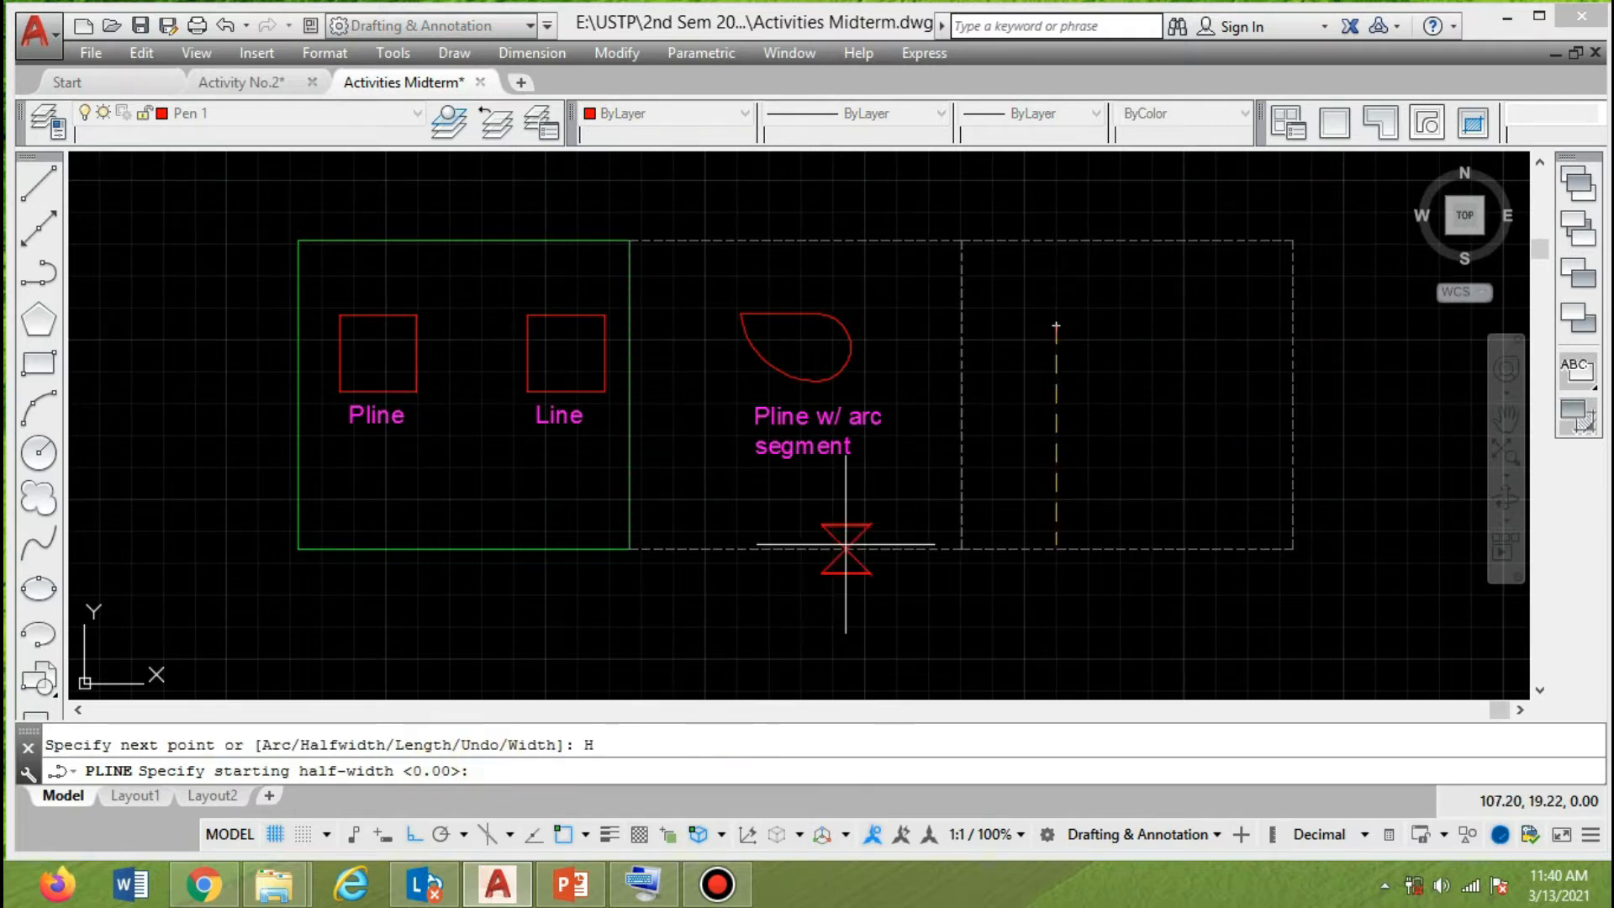
left_click(506, 771)
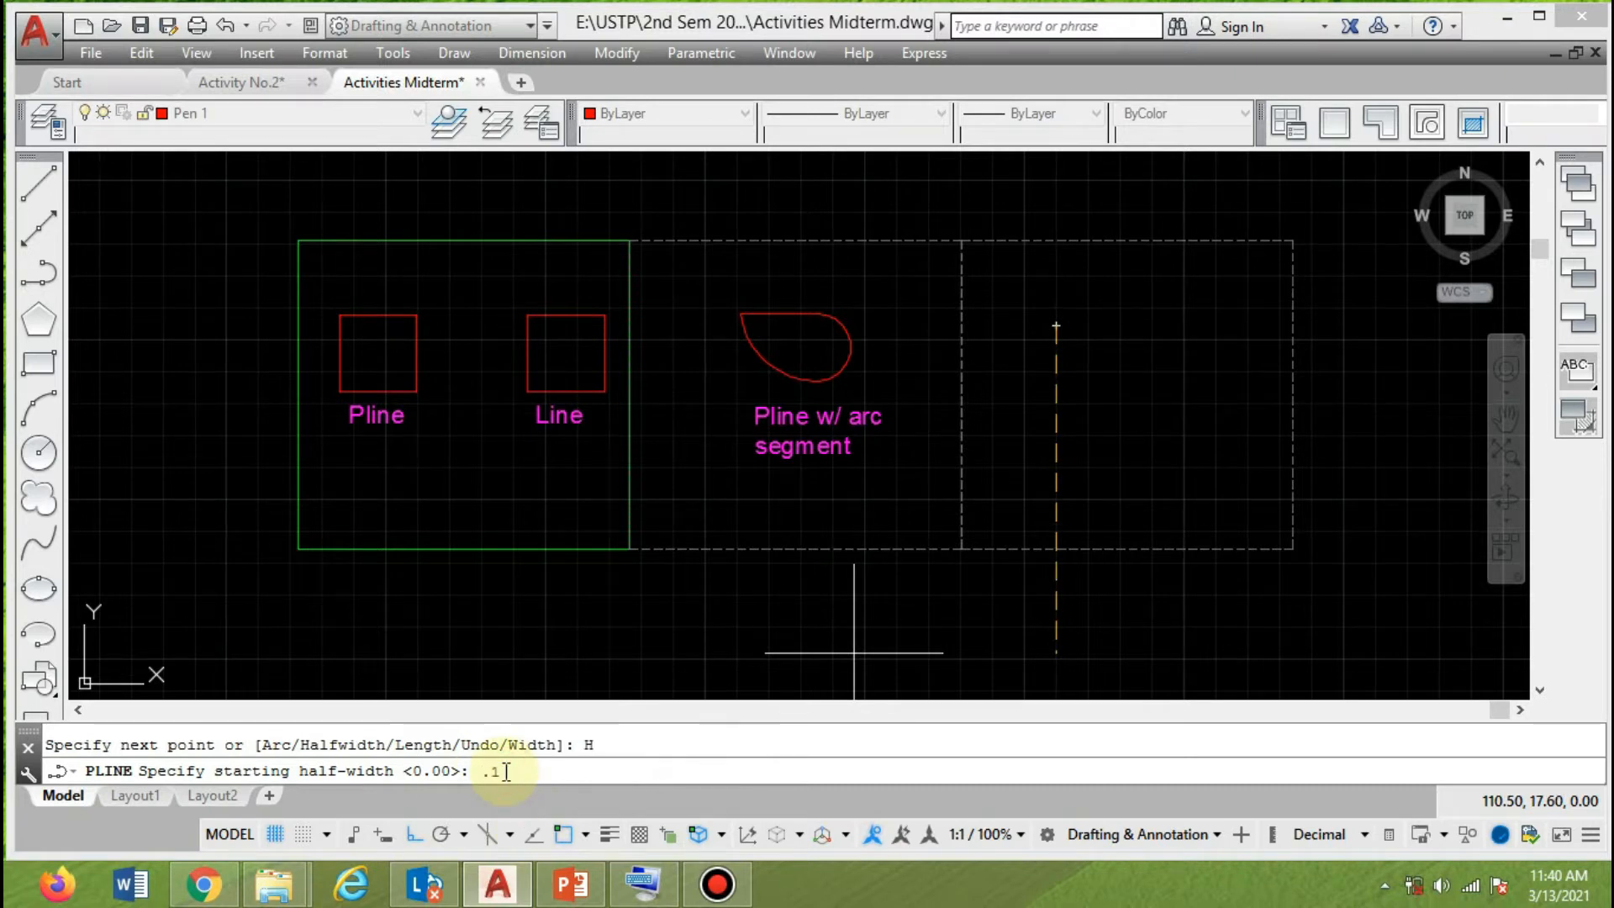
type(".1")
key("Return")
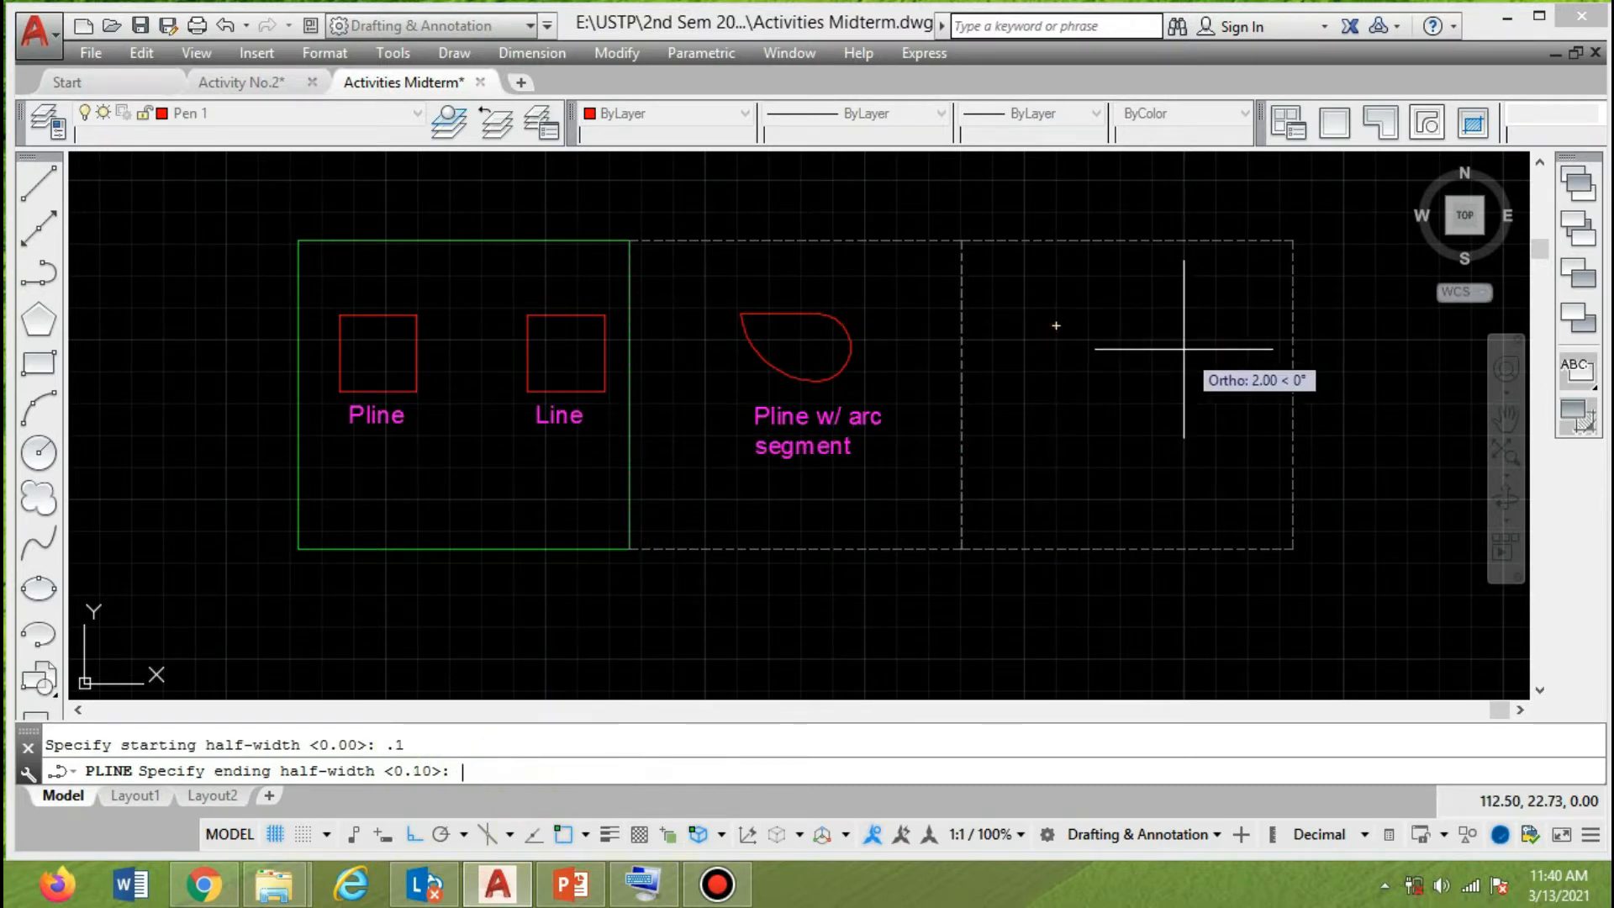
key("Return")
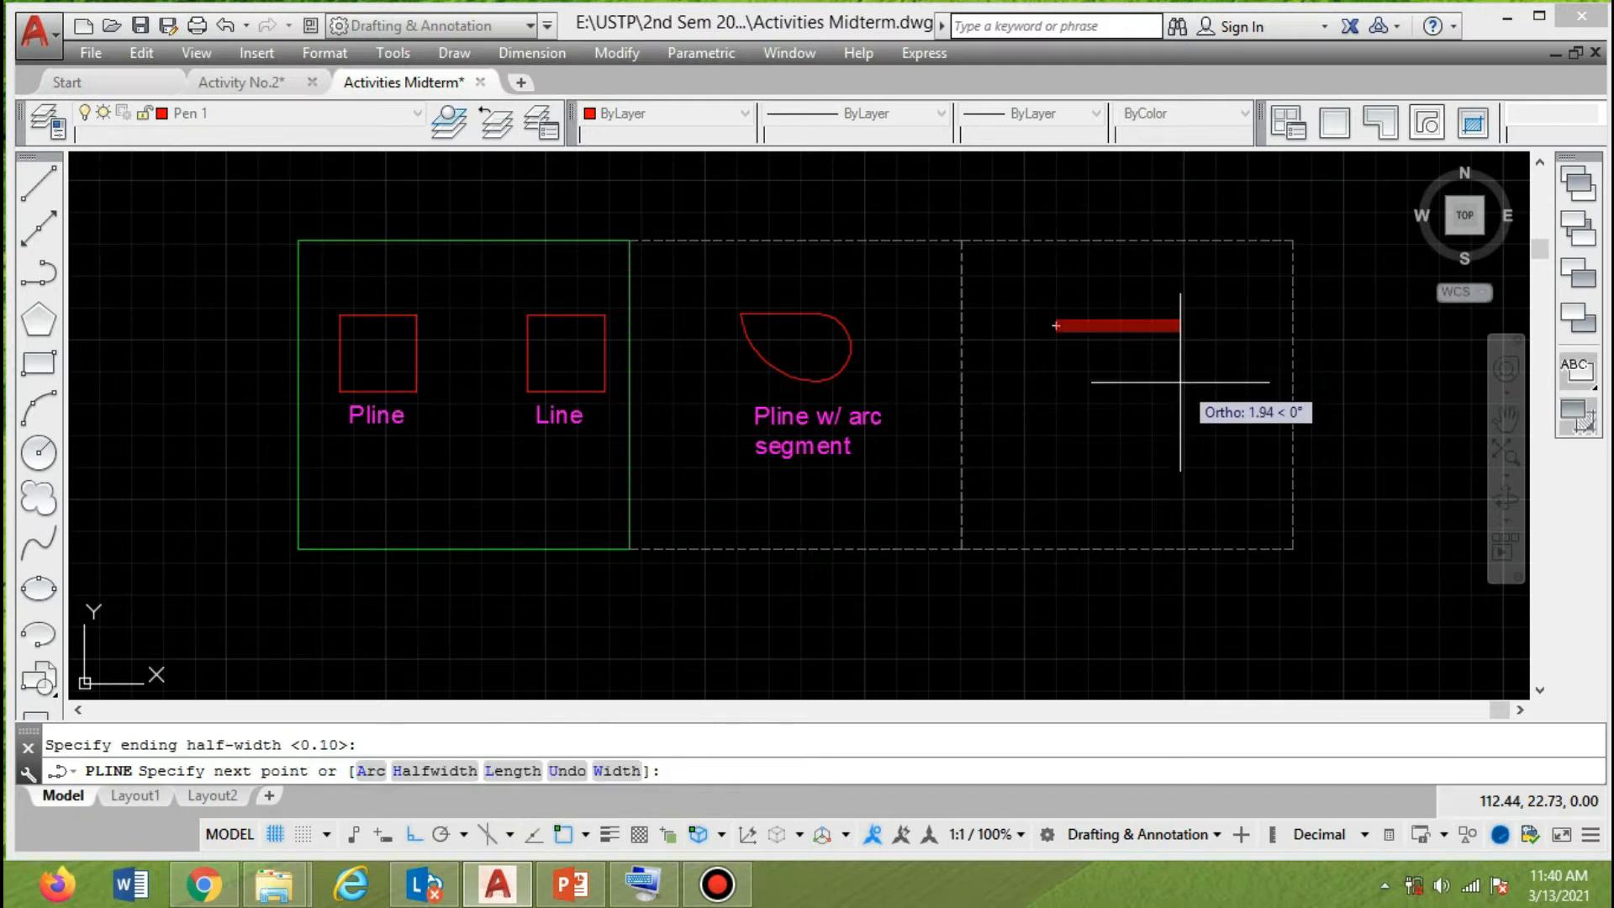
Draw the thick polyline as a rectangle, wider than tall, ending back at its start point, and finish it.
left_click(1193, 327)
left_click(1192, 437)
left_click(1056, 437)
left_click(1053, 326)
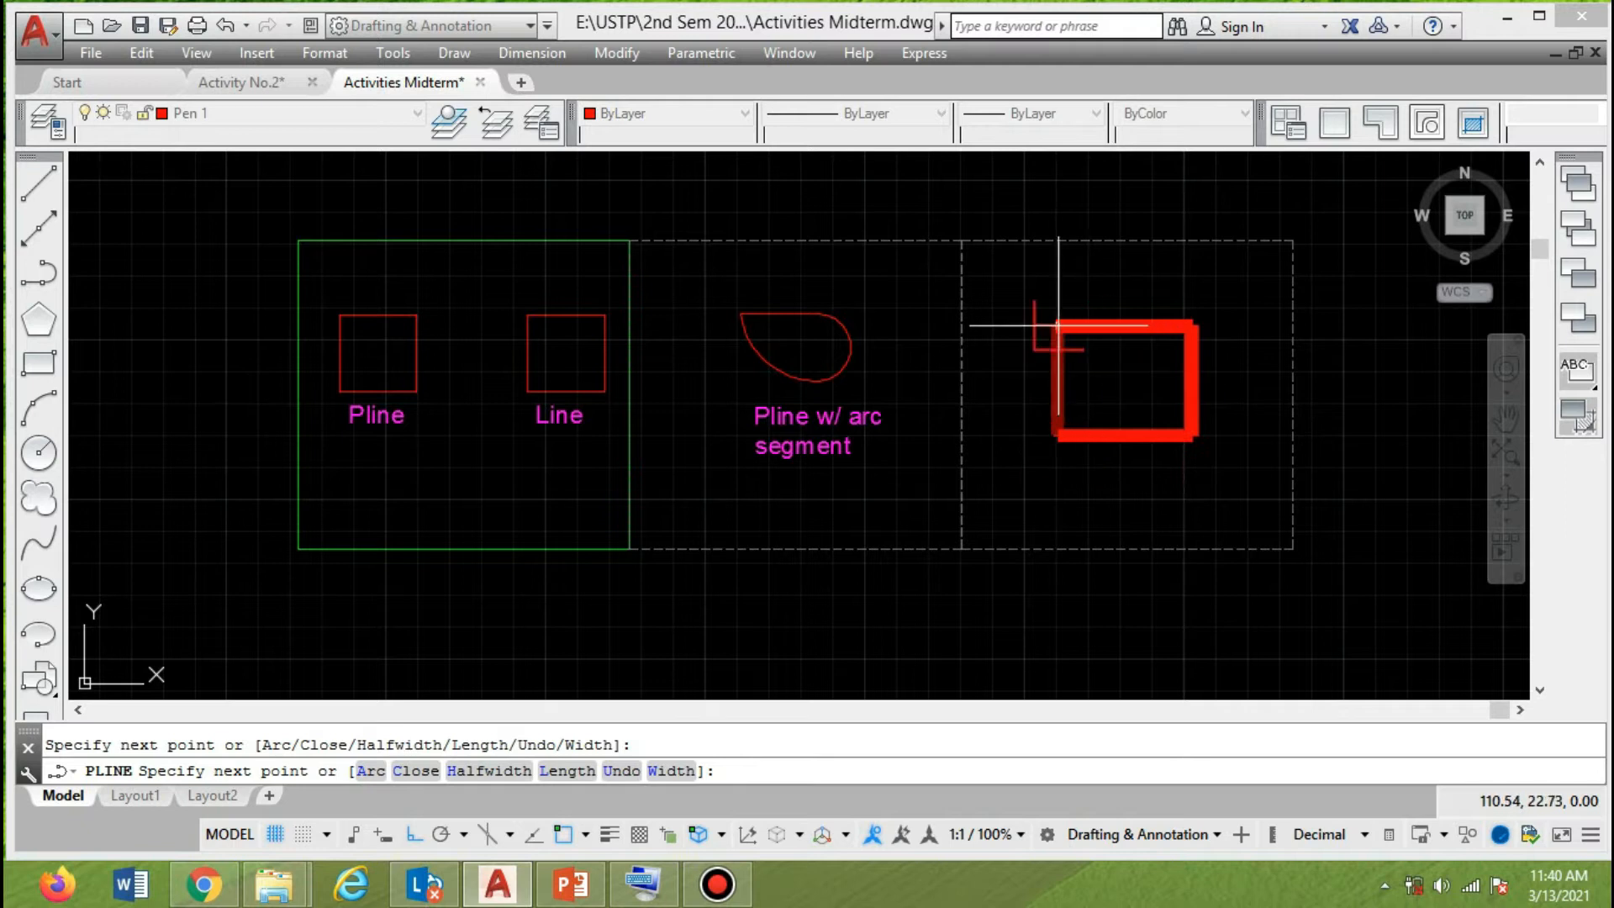
key("Return")
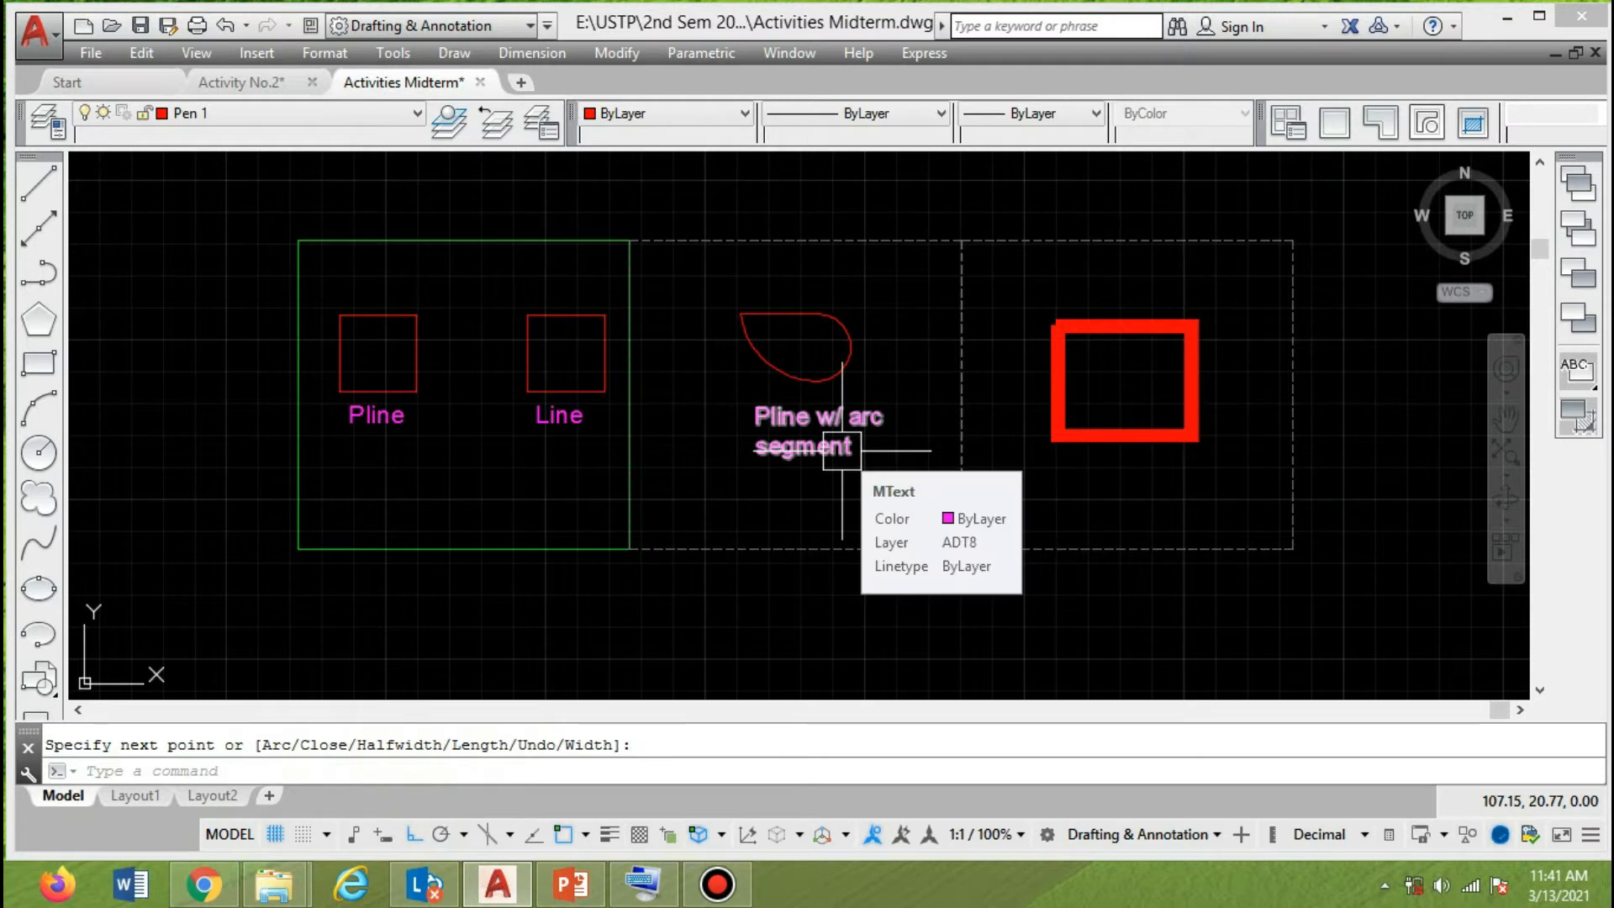
Copy the "Pline w/ arc segment" label to just below the thick rectangle, with Ortho off for free placement.
mouse_move(1167, 529)
middle_mouse_down()
mouse_move(1008, 518)
mouse_move(1038, 528)
middle_mouse_up()
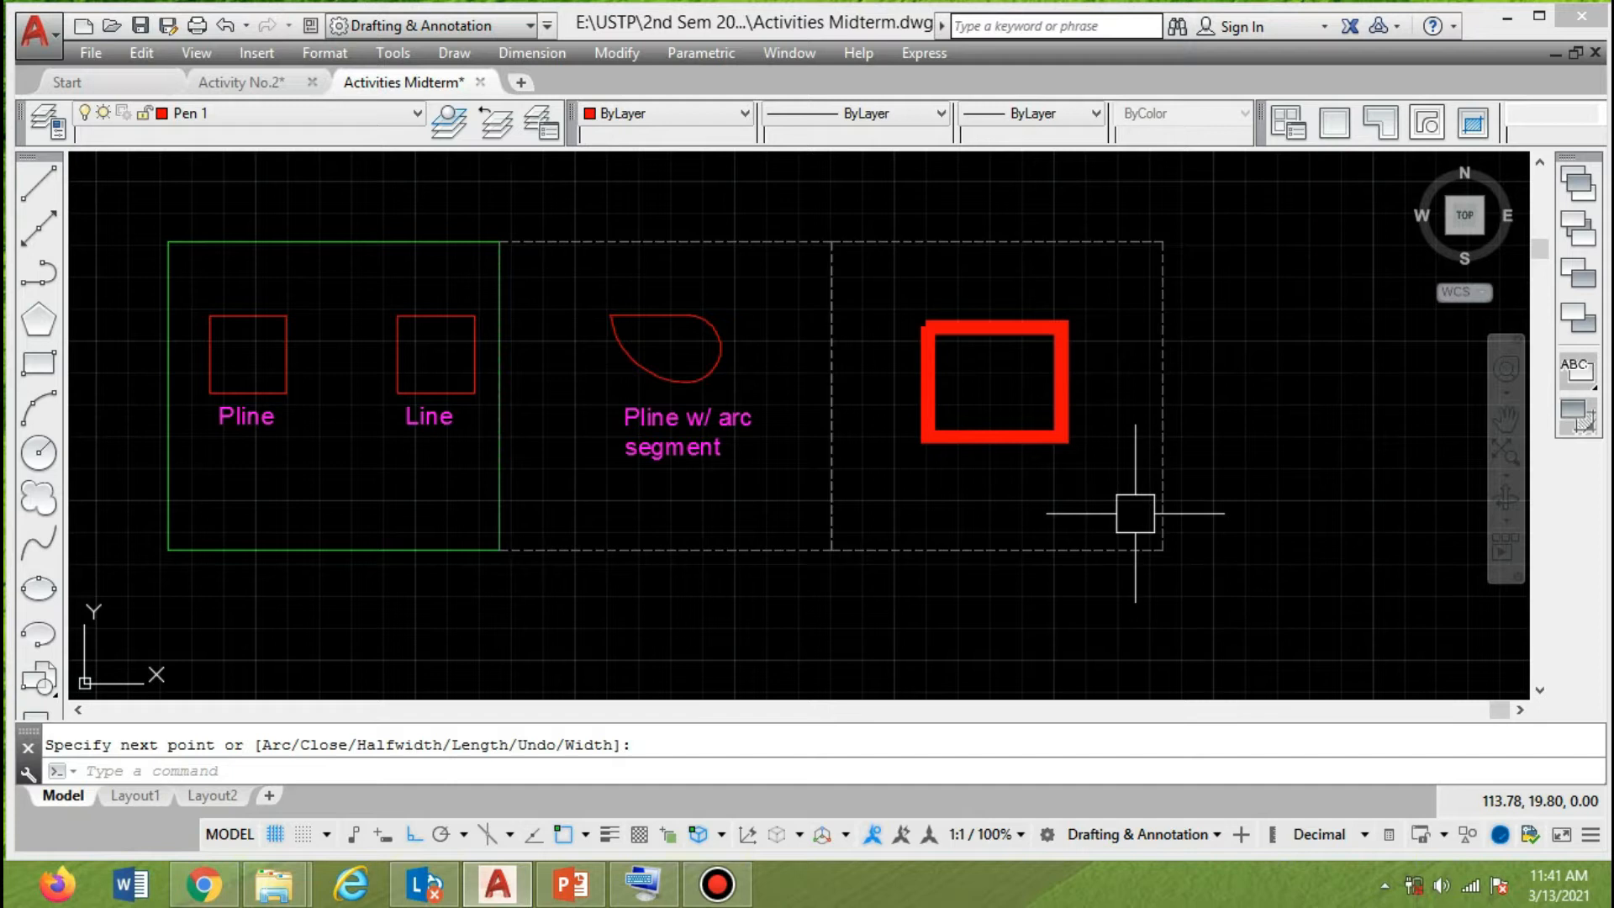
key("Escape")
left_click(722, 440)
type("co")
key("Return")
left_click(628, 460)
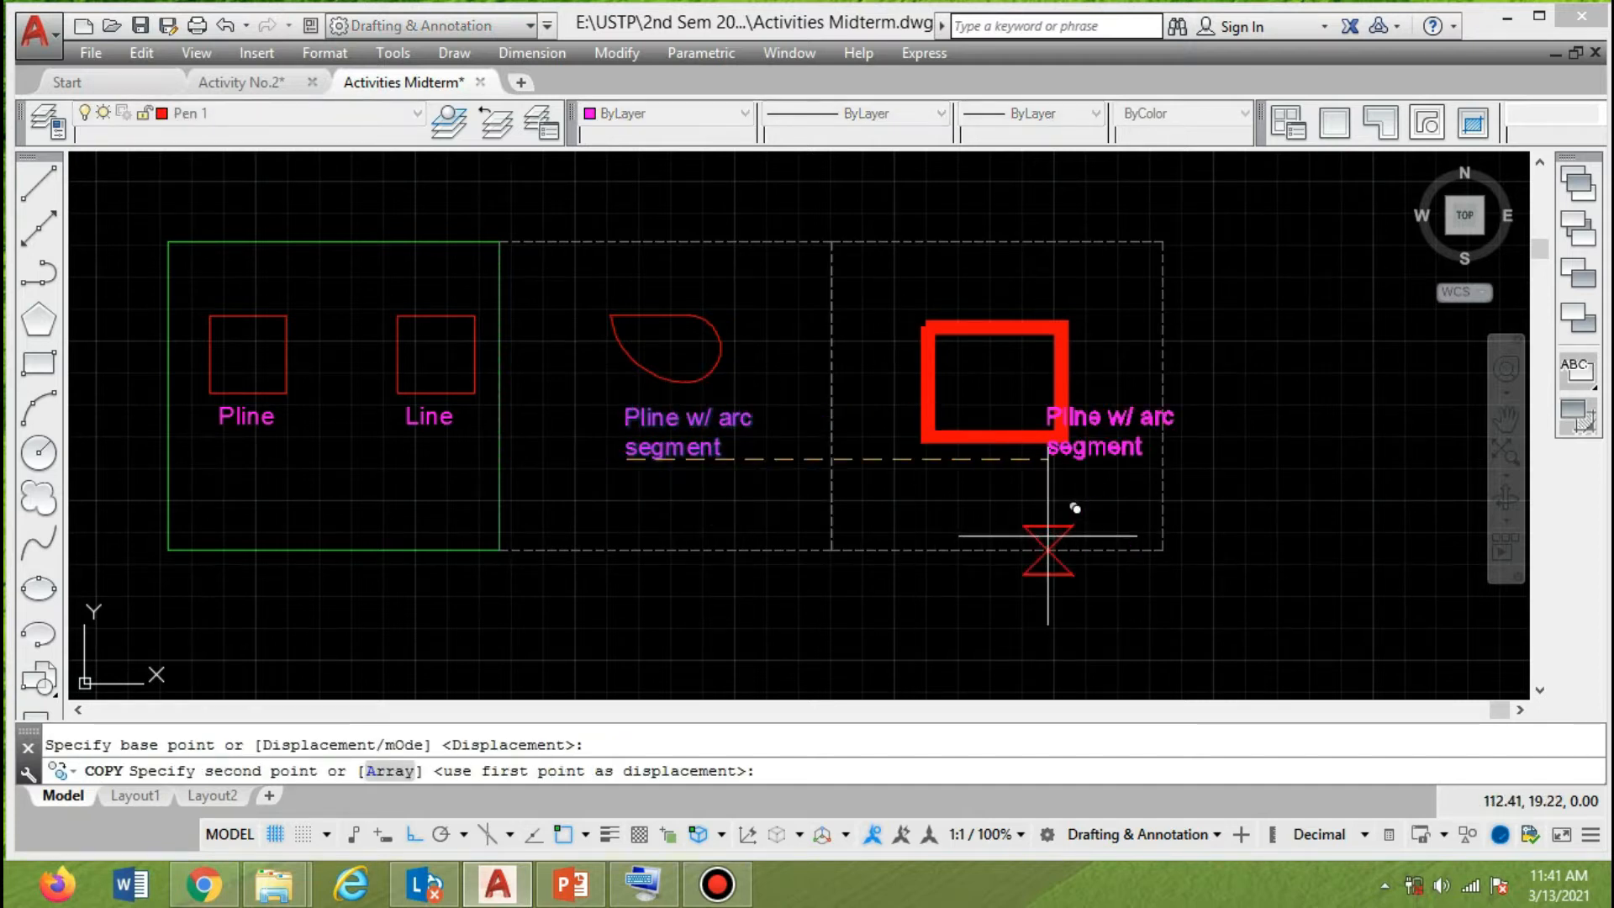
scroll(980, 508, "up", 2)
left_click(898, 519)
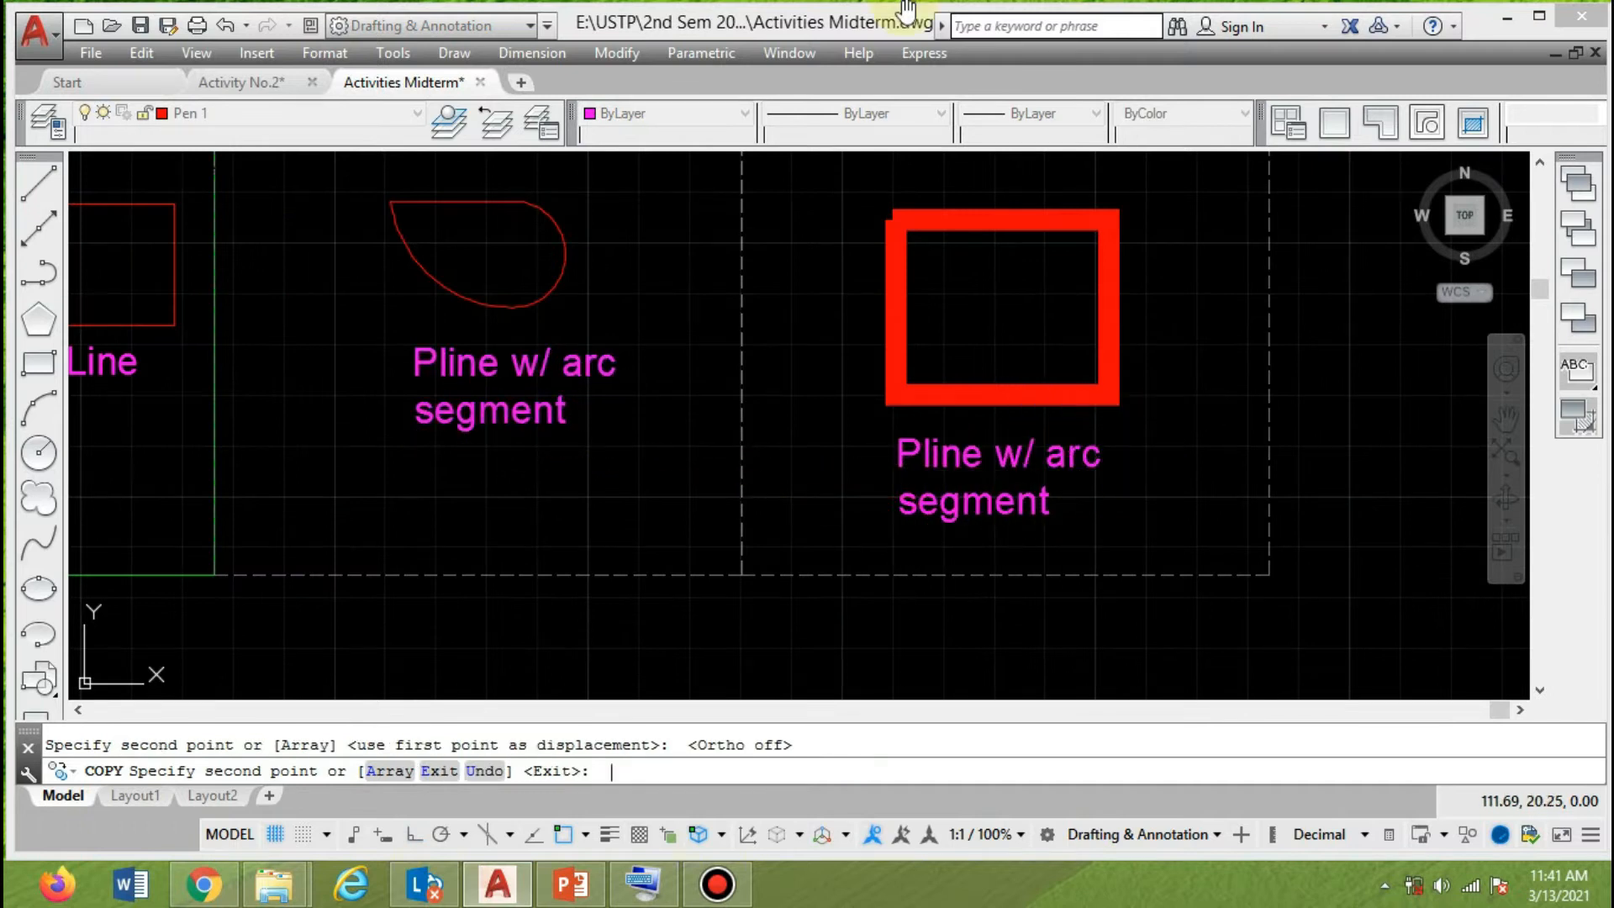
key("Escape")
Change the label under the thick rectangle to "Pline - Halfwidth".
double_click(1043, 458)
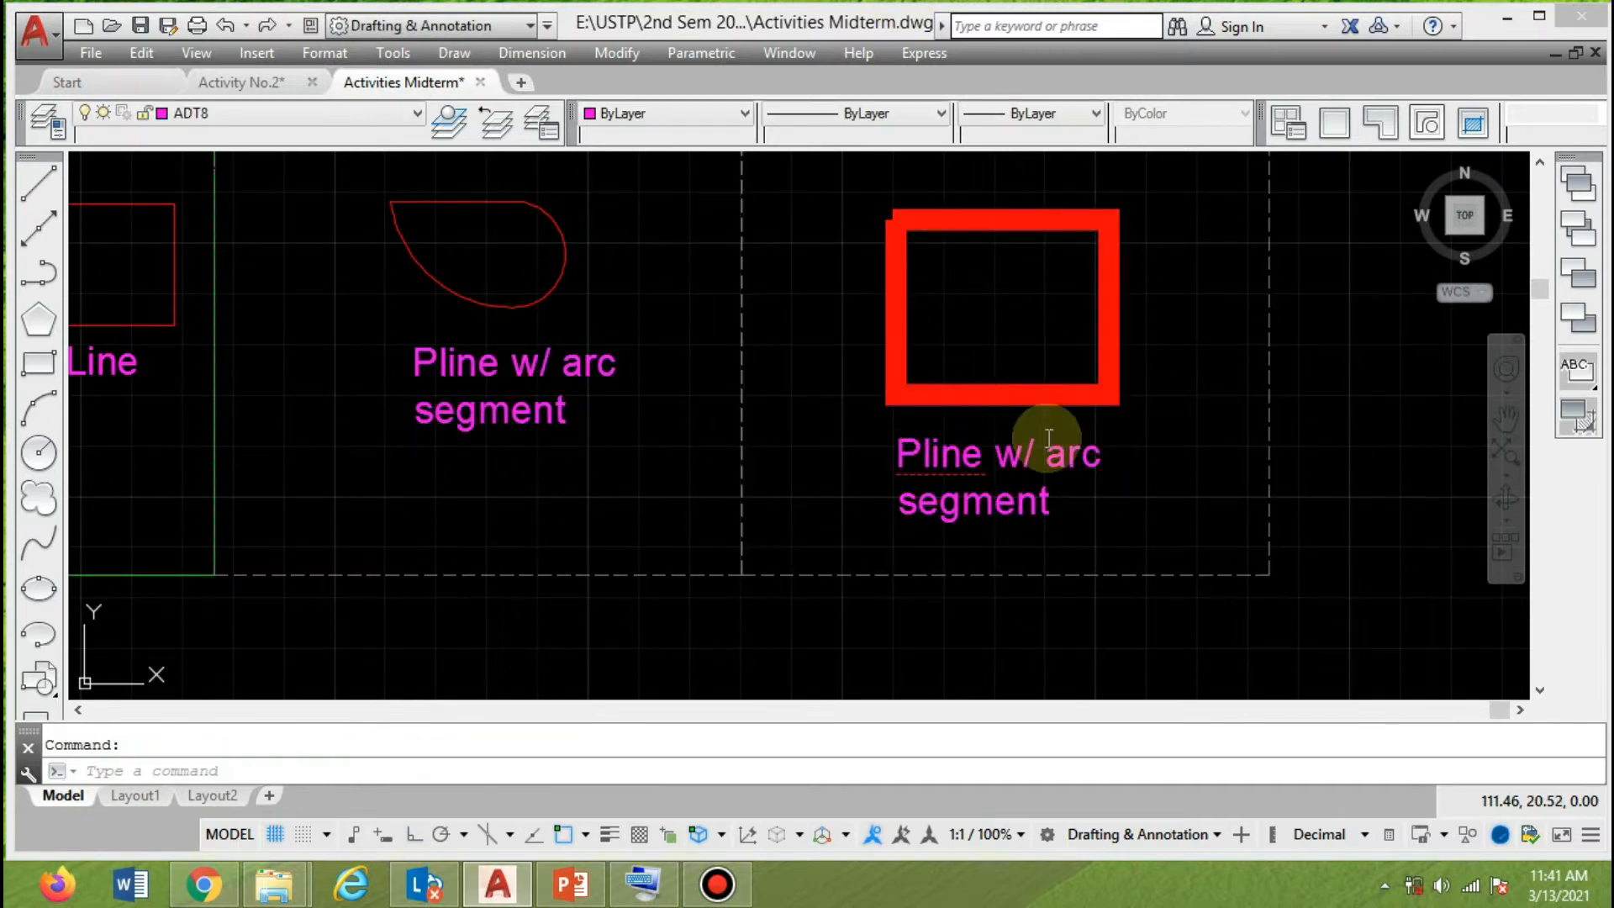
left_click(998, 459)
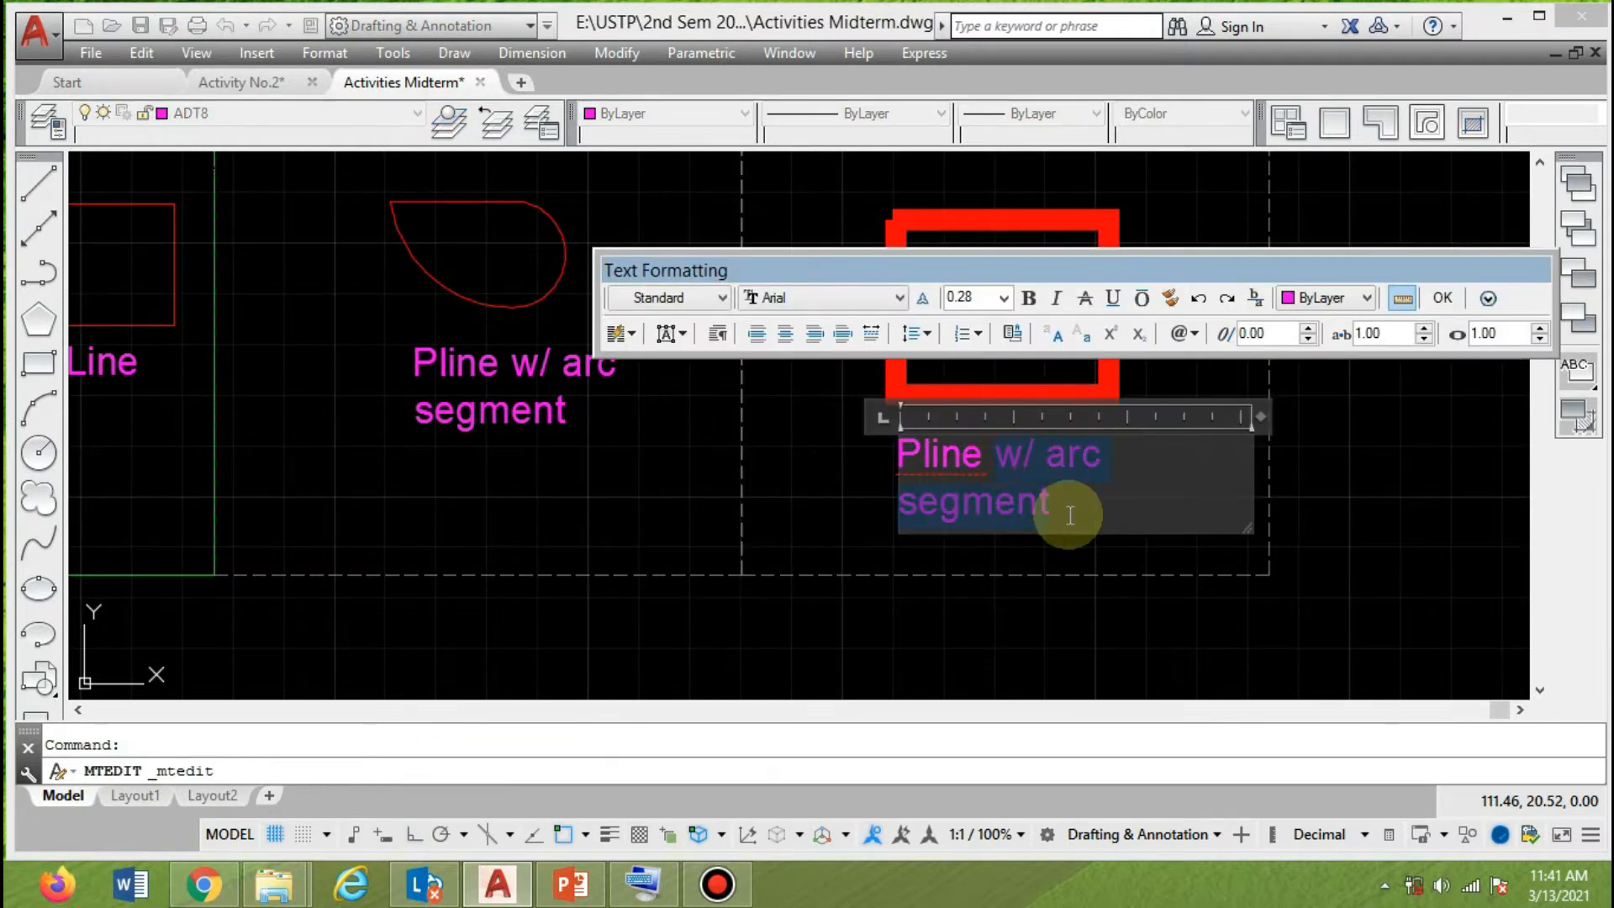
type("- A")
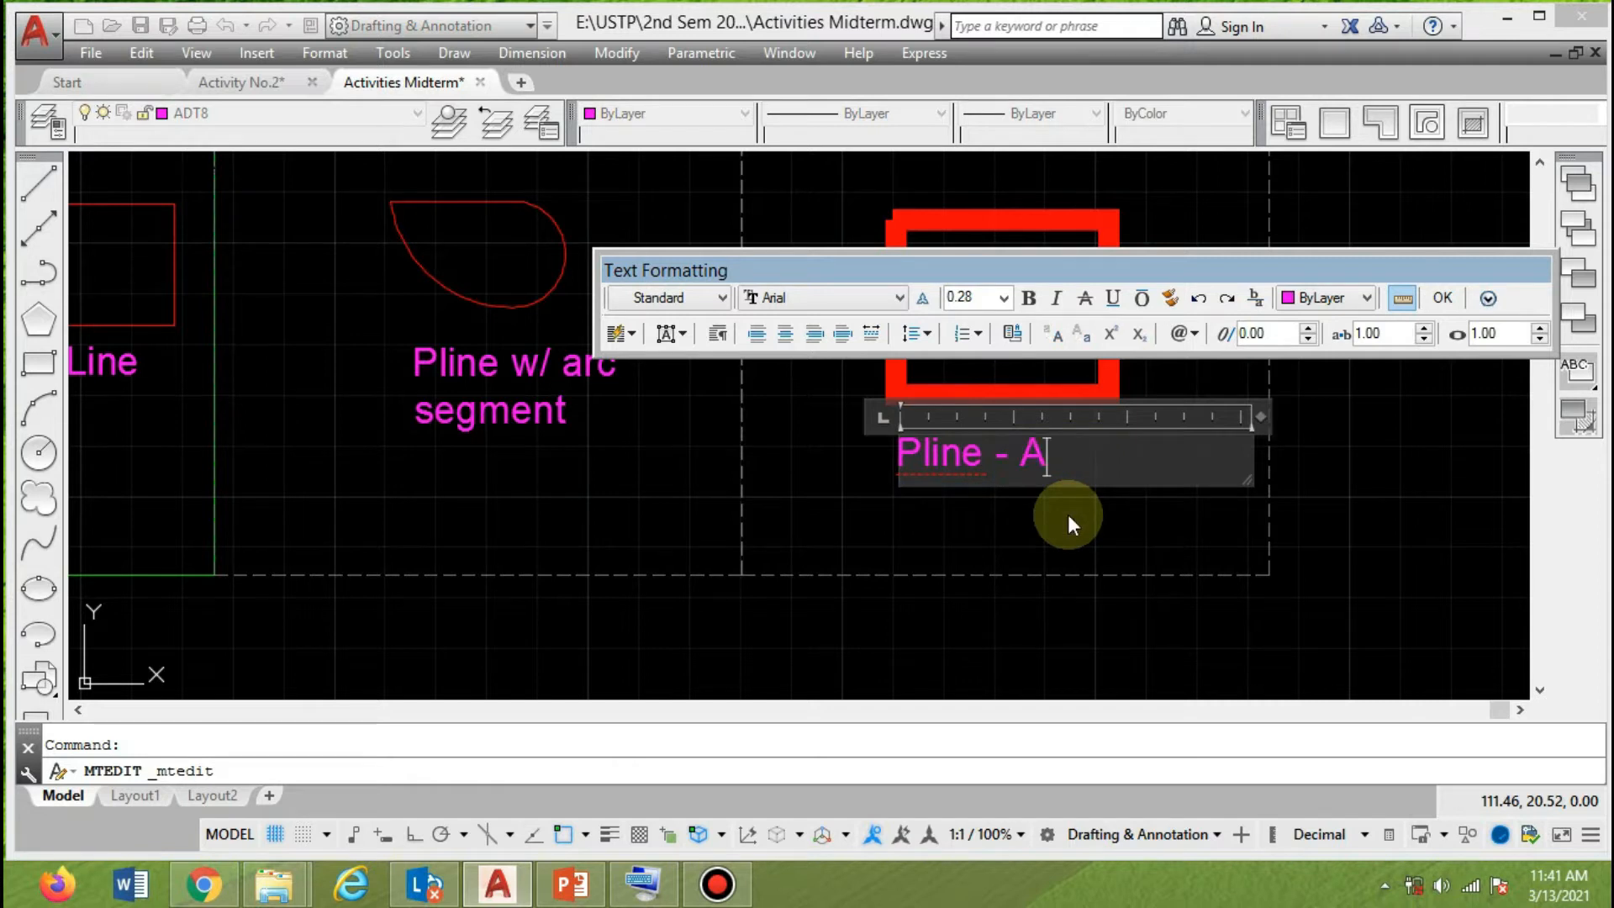
key("BackSpace")
type("H")
type("lf")
key("BackSpace")
key("BackSpace")
type("alfwidth")
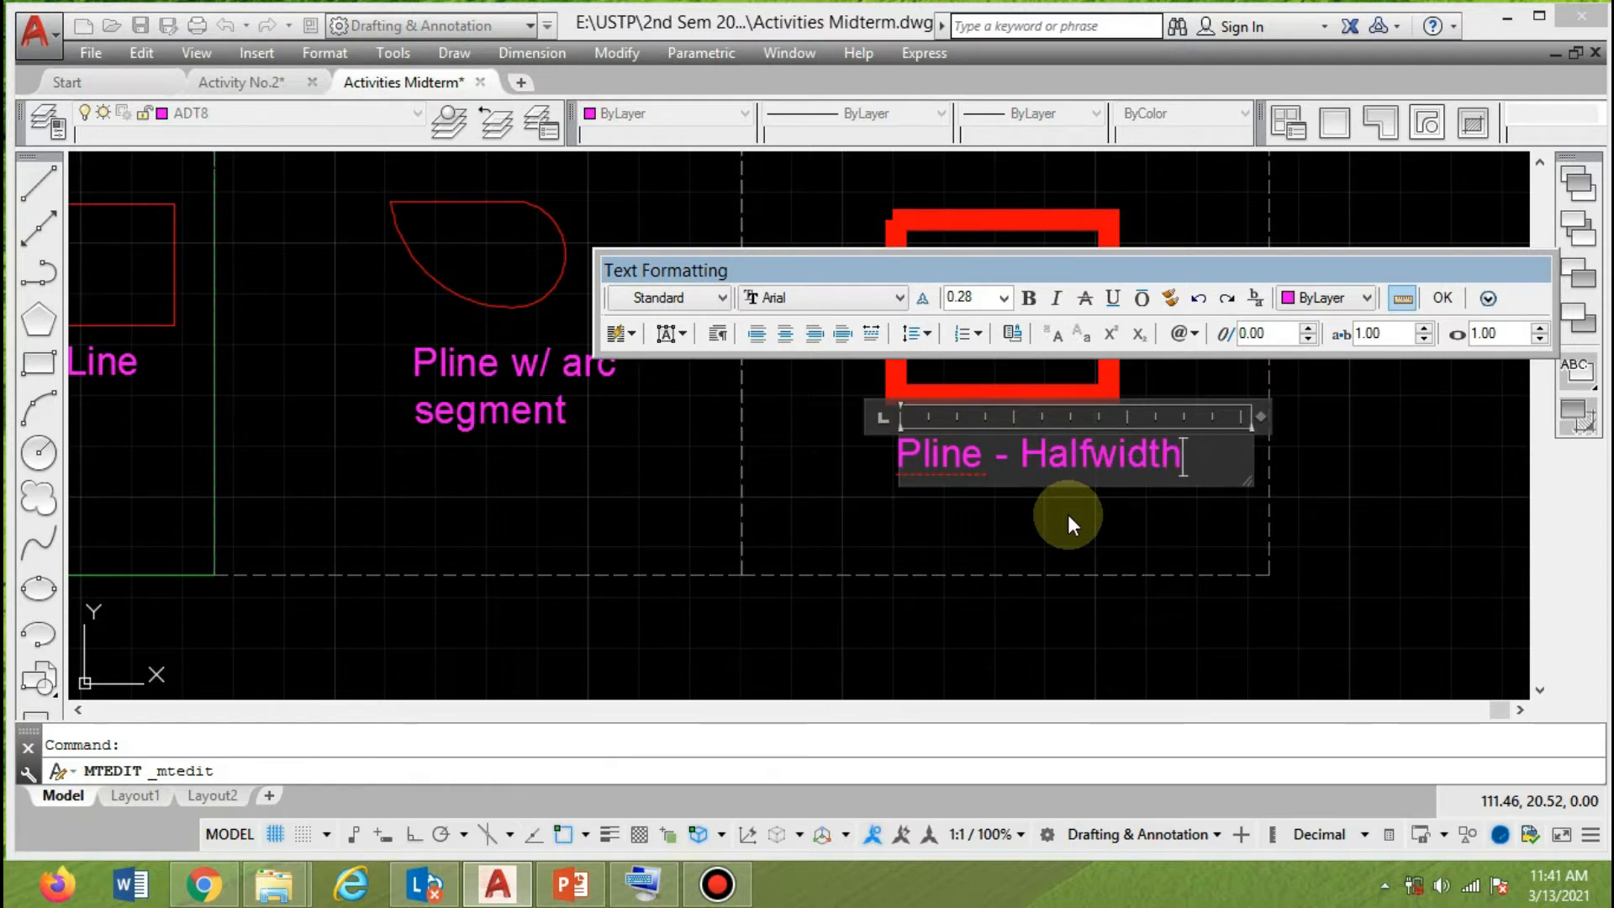
left_click(951, 685)
left_click(329, 766)
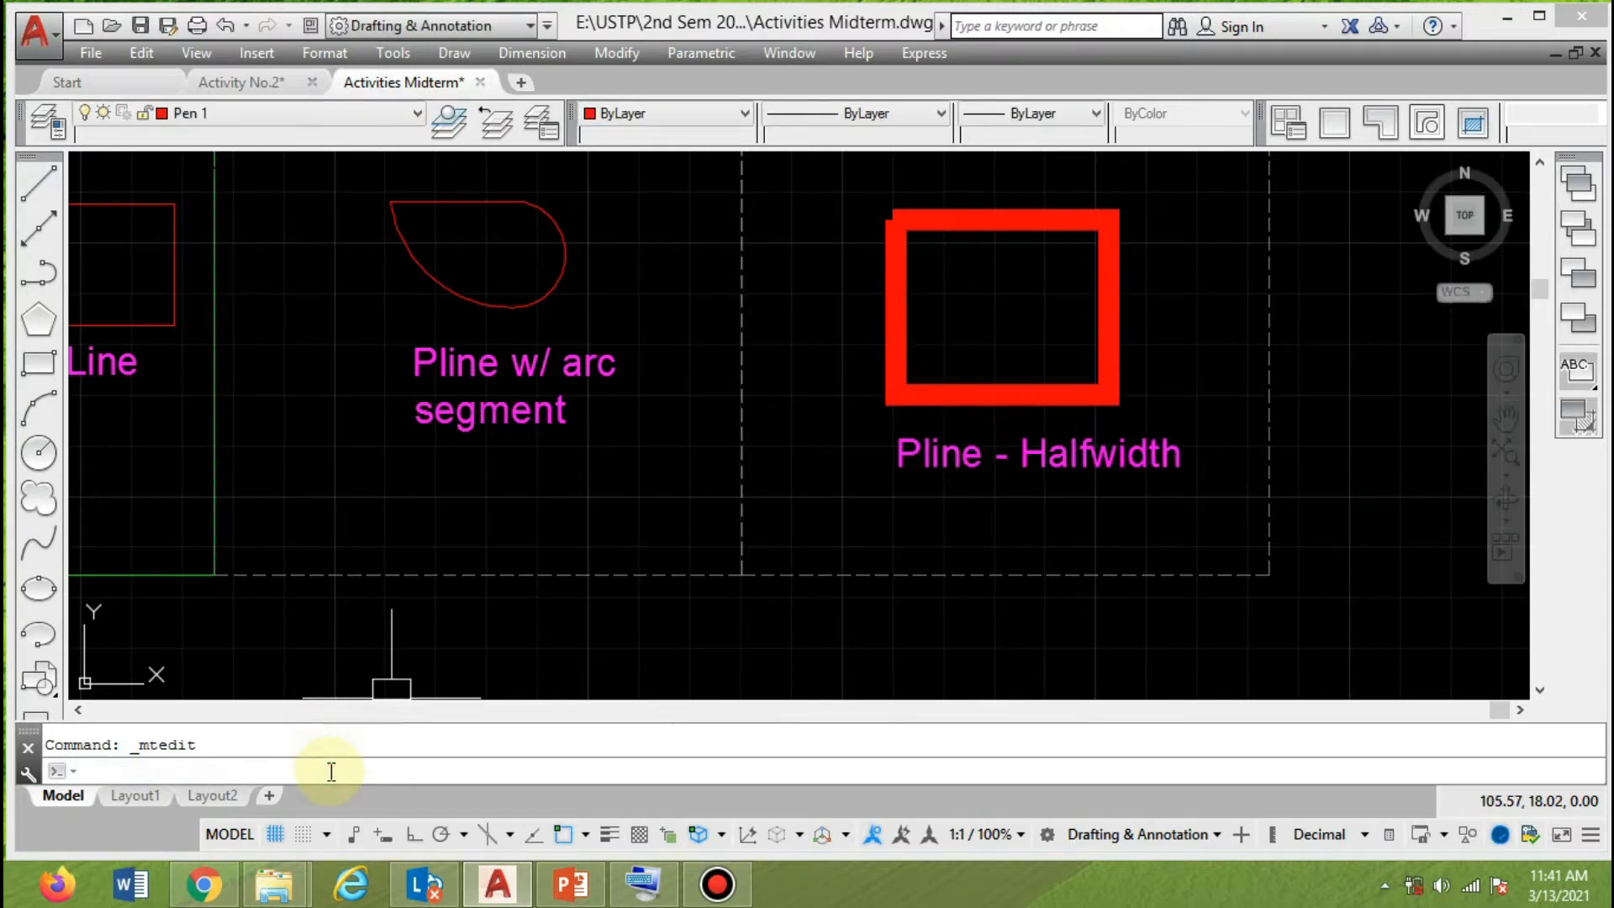
type("pl")
key("Return")
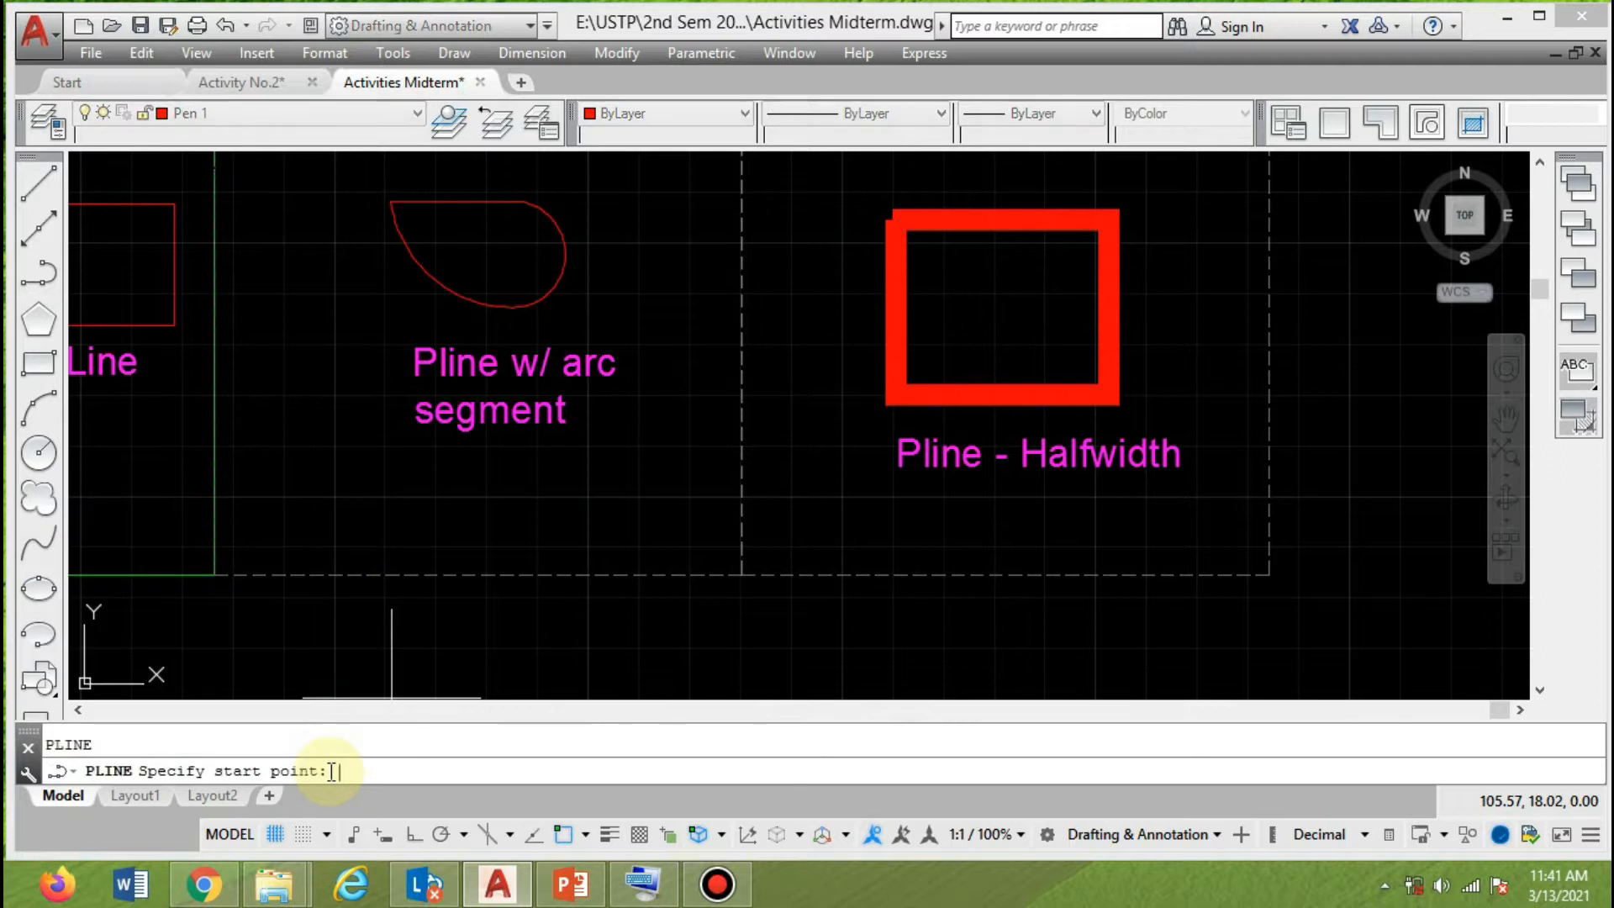
left_click(521, 634)
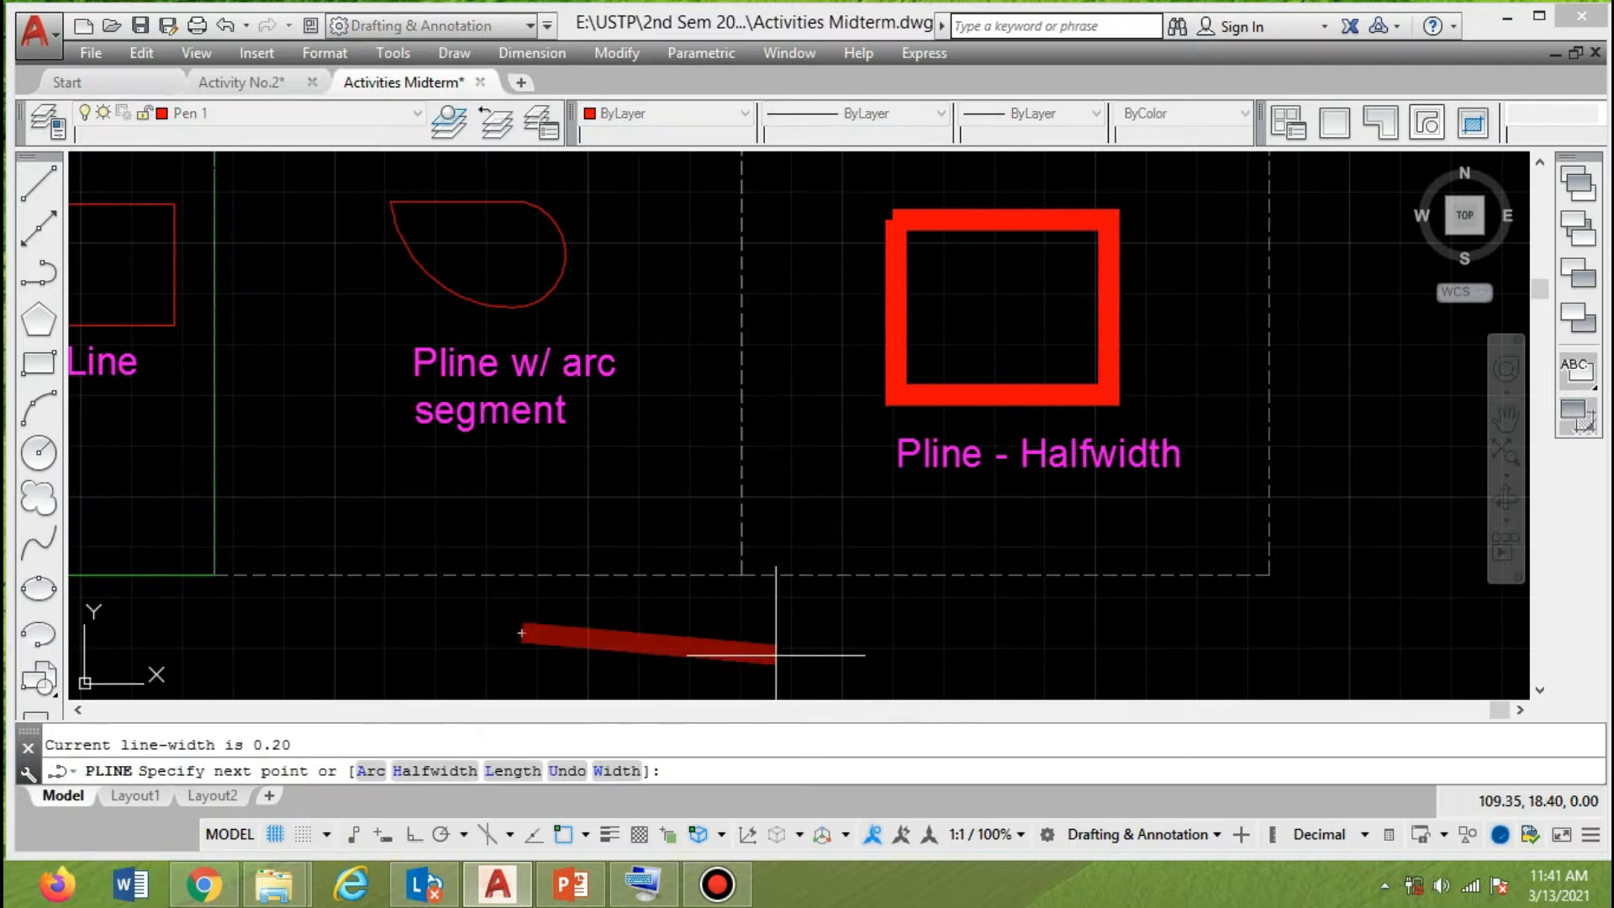
key("Escape")
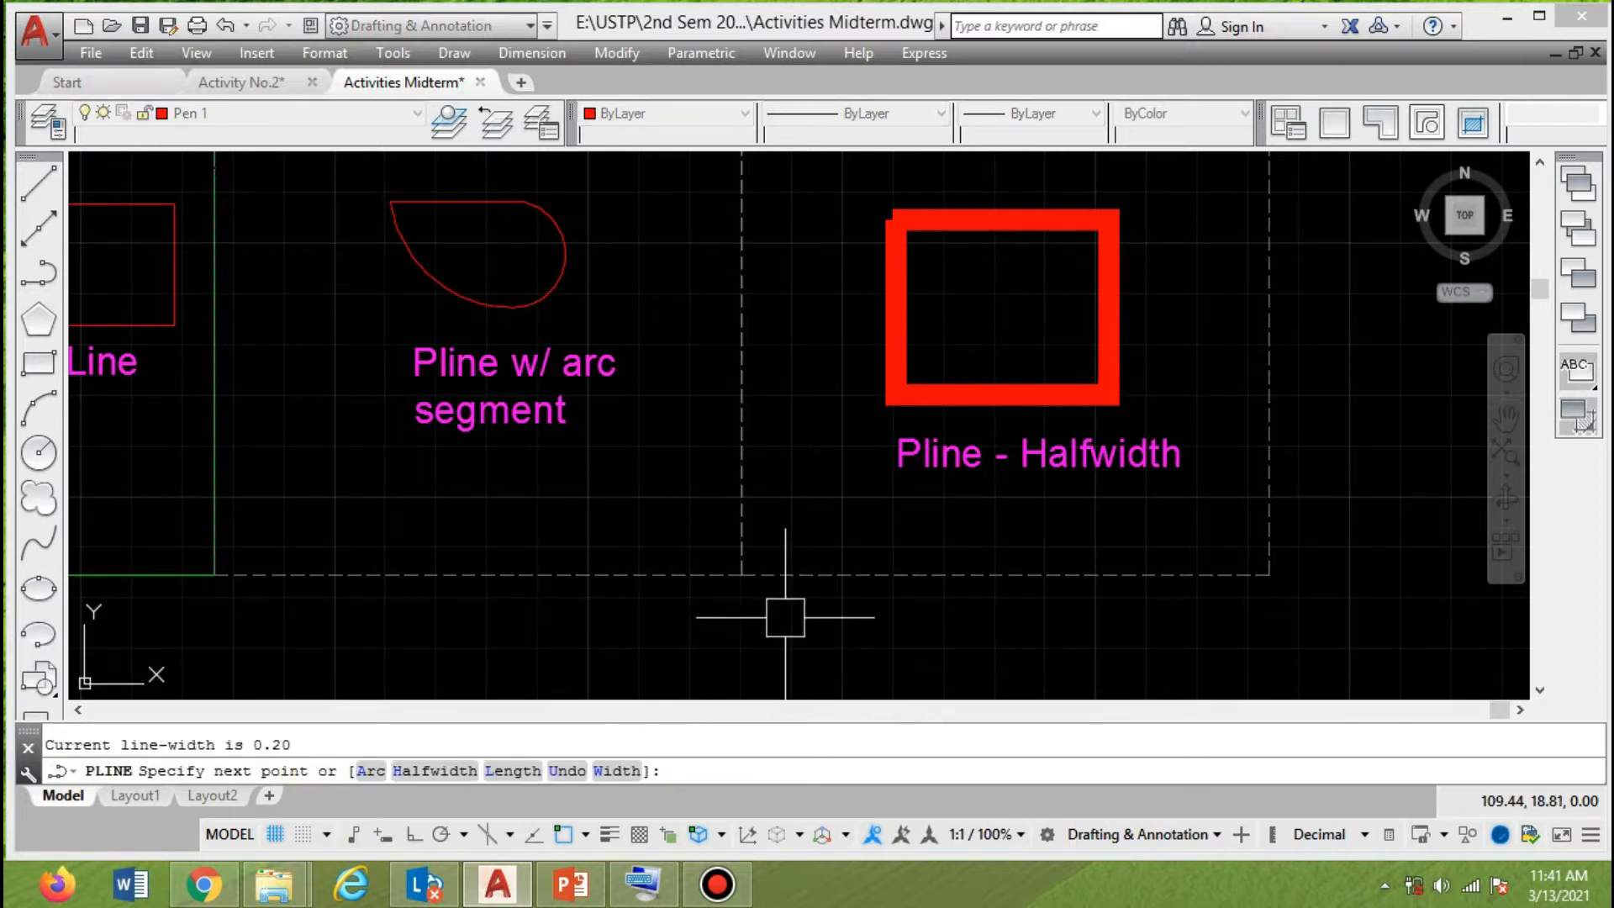
Copy the dashed frame around the thick rectangle so the duplicate adjoins its right edge.
scroll(689, 580, "down", 2)
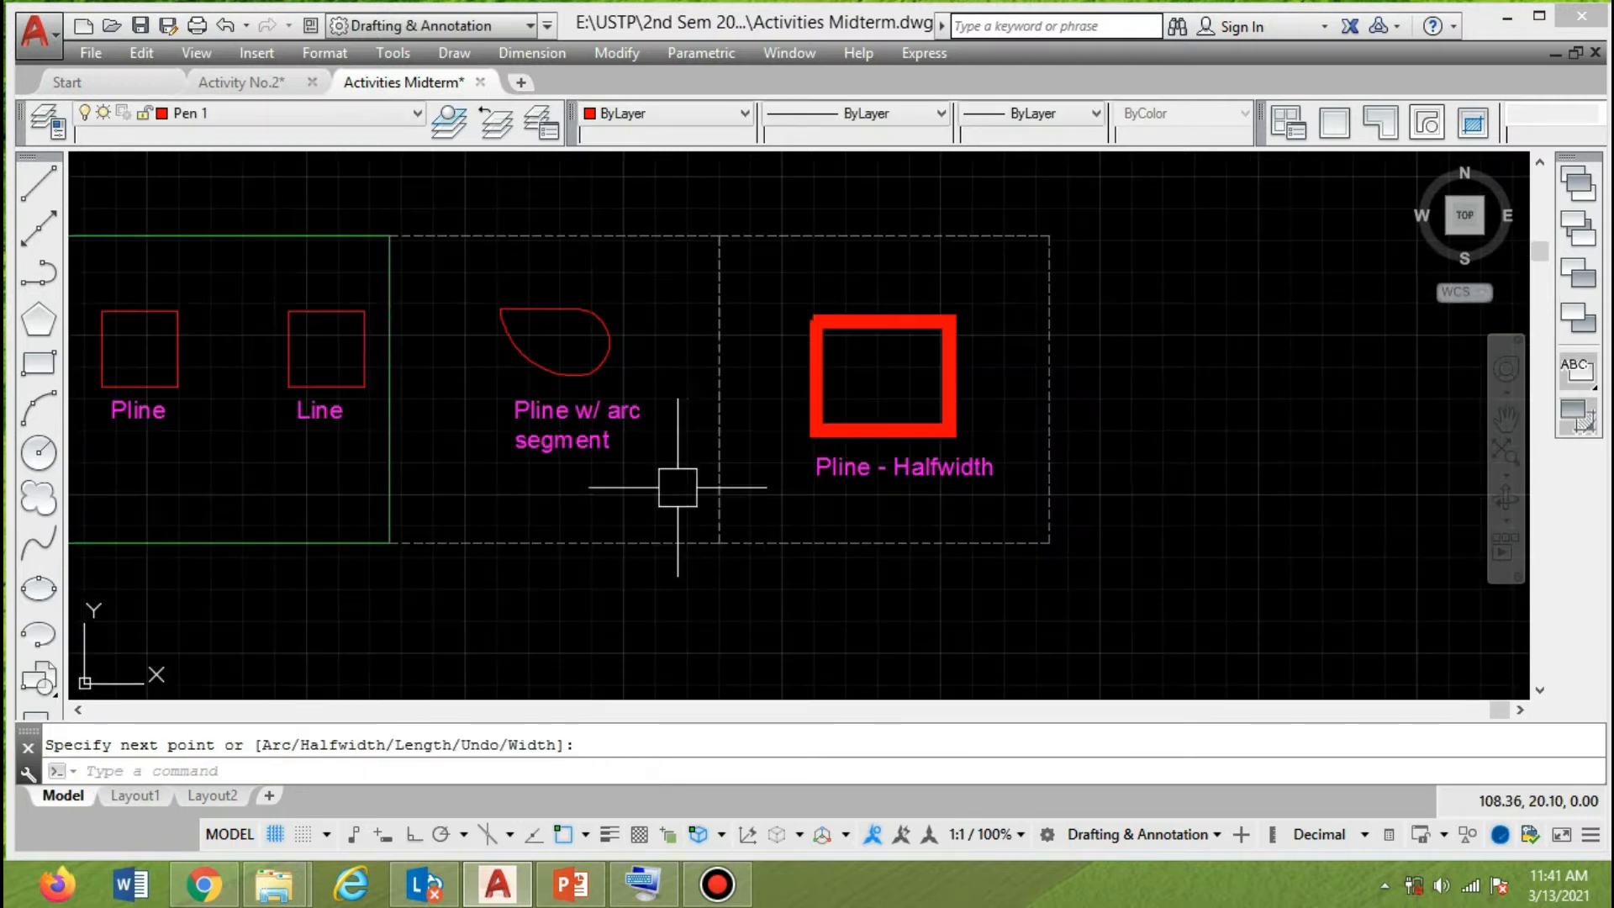
middle_click_drag(1143, 451, 1022, 449)
type("co")
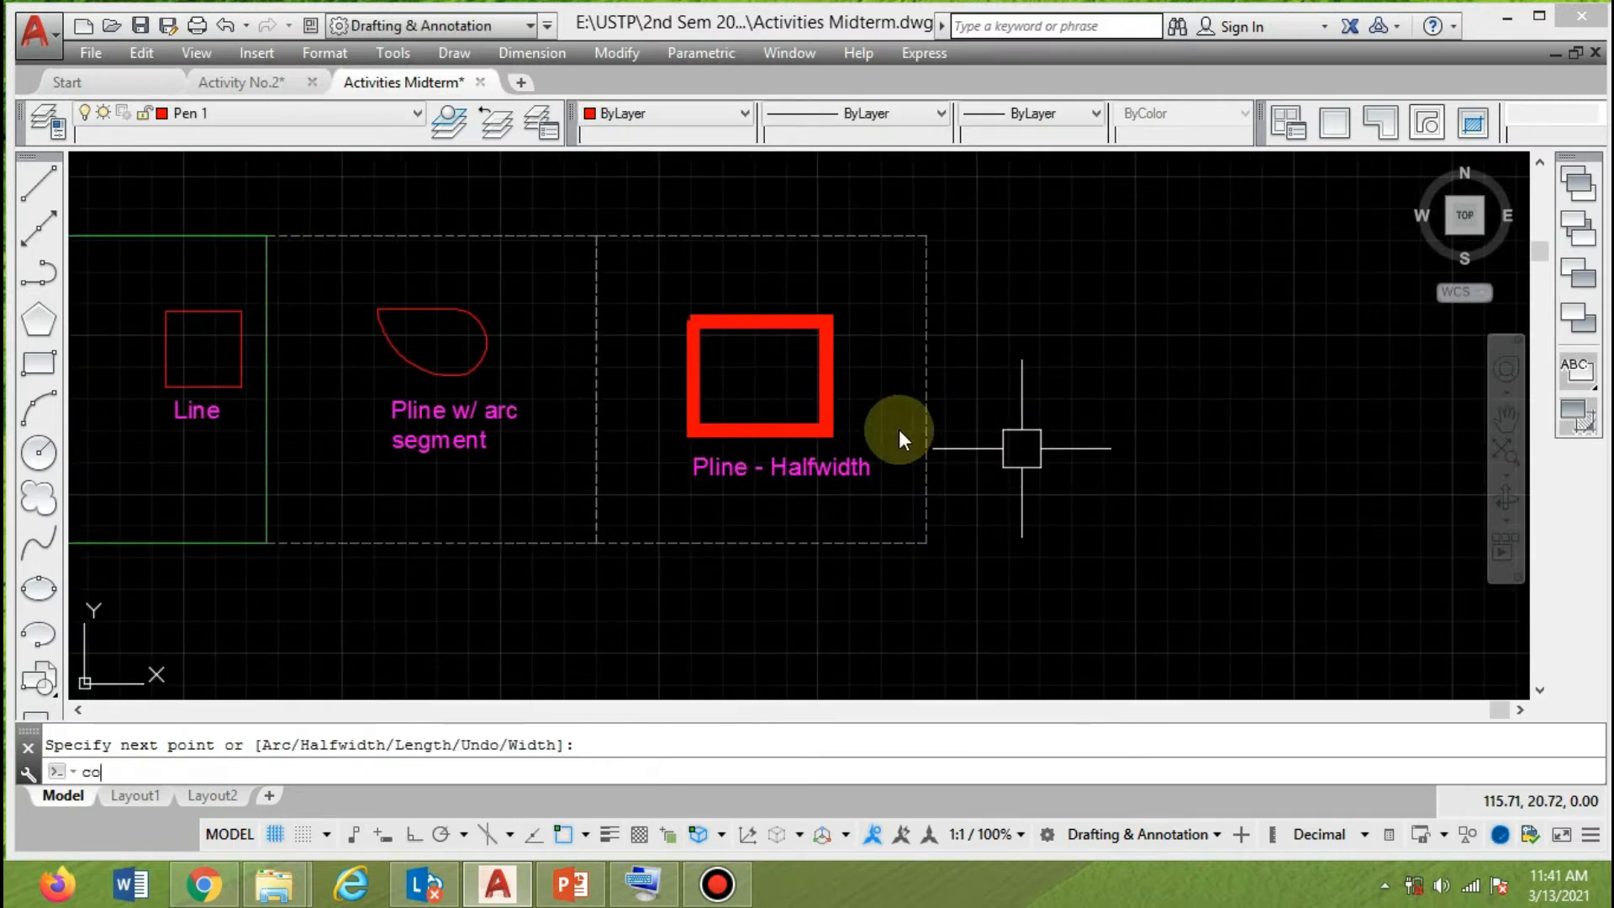
key("Return")
left_click(927, 425)
key("Return")
left_click(596, 237)
left_click(927, 236)
key("Return")
type("p")
key("Return")
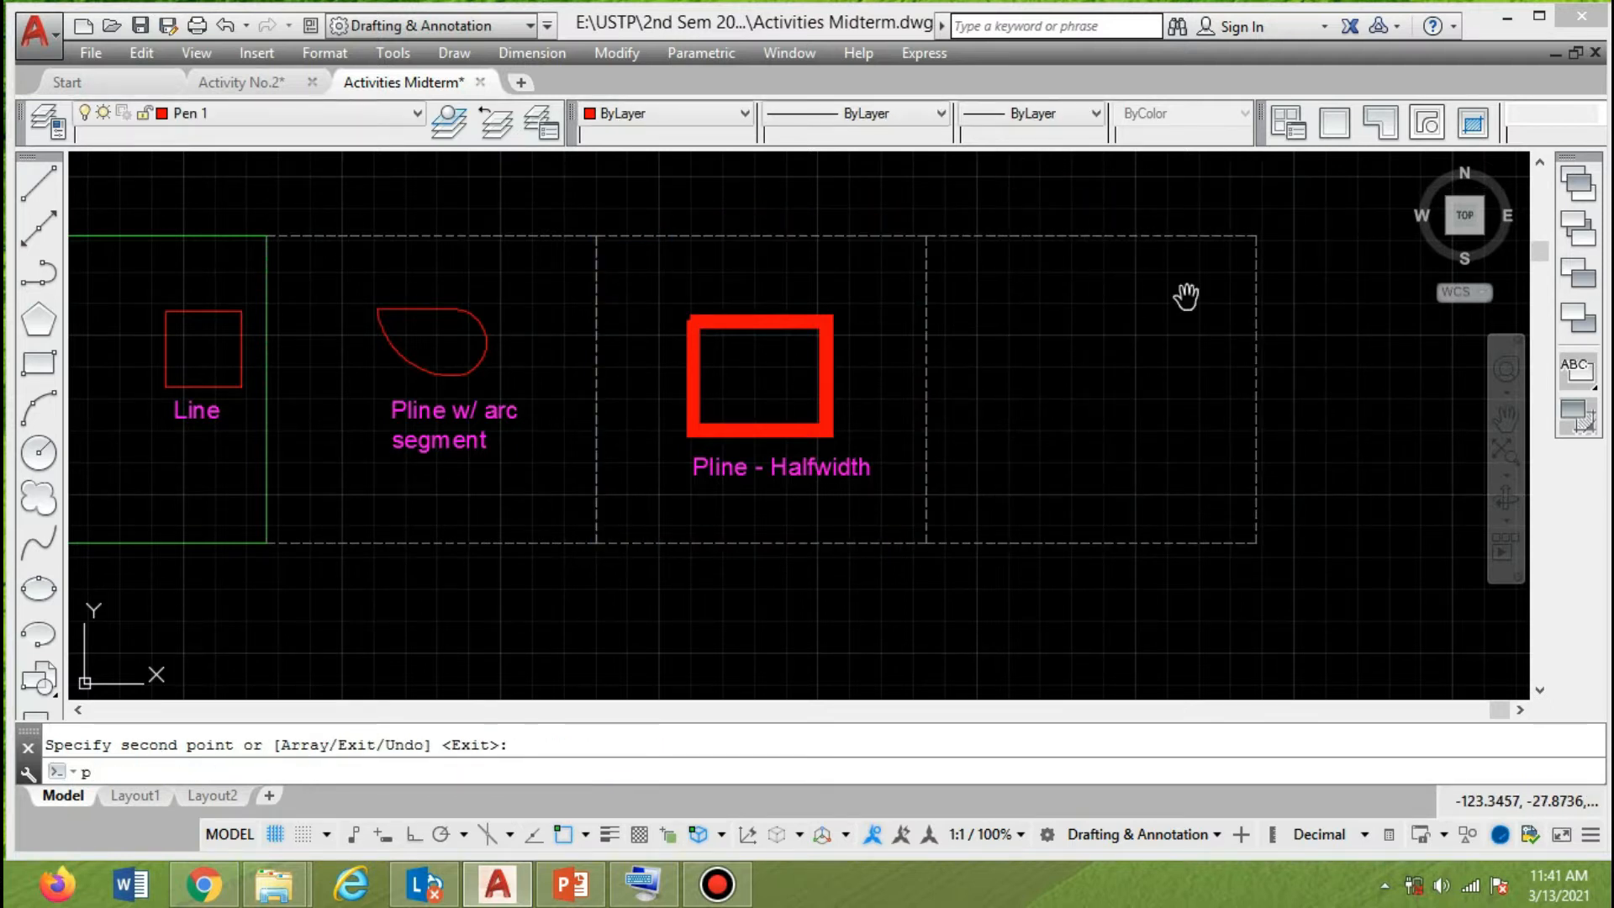
key("Escape")
Start a polyline in the upper part of the new empty frame and set its starting and ending half-width to 0.
type("pl")
key("Return")
left_click(992, 319)
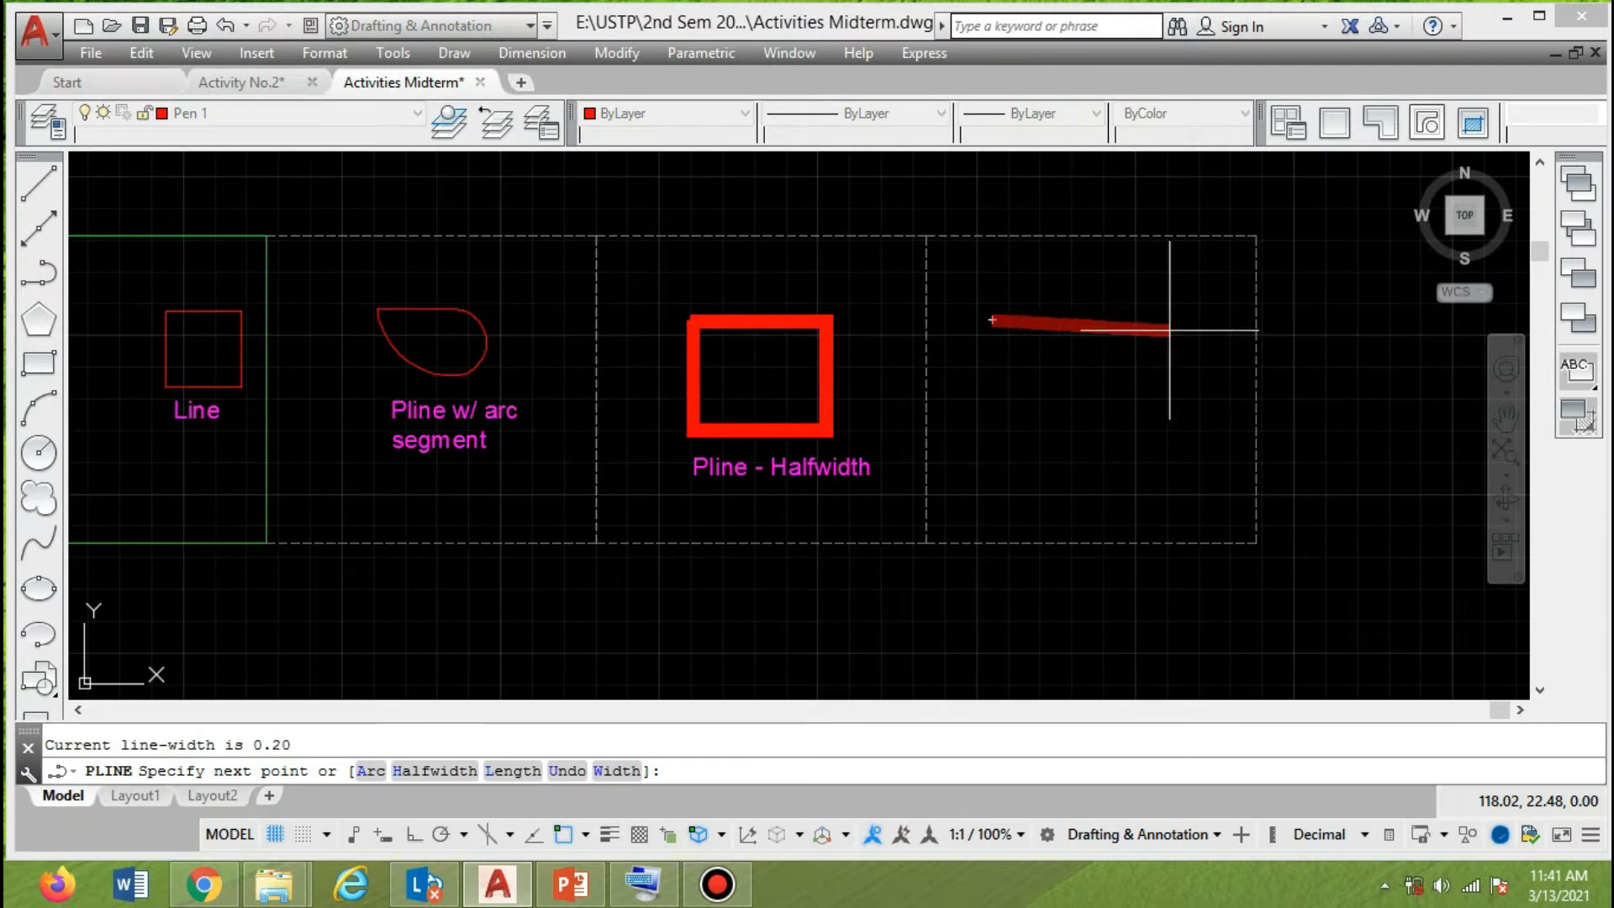
left_click(420, 770)
left_click(485, 771)
type("0")
key("Return")
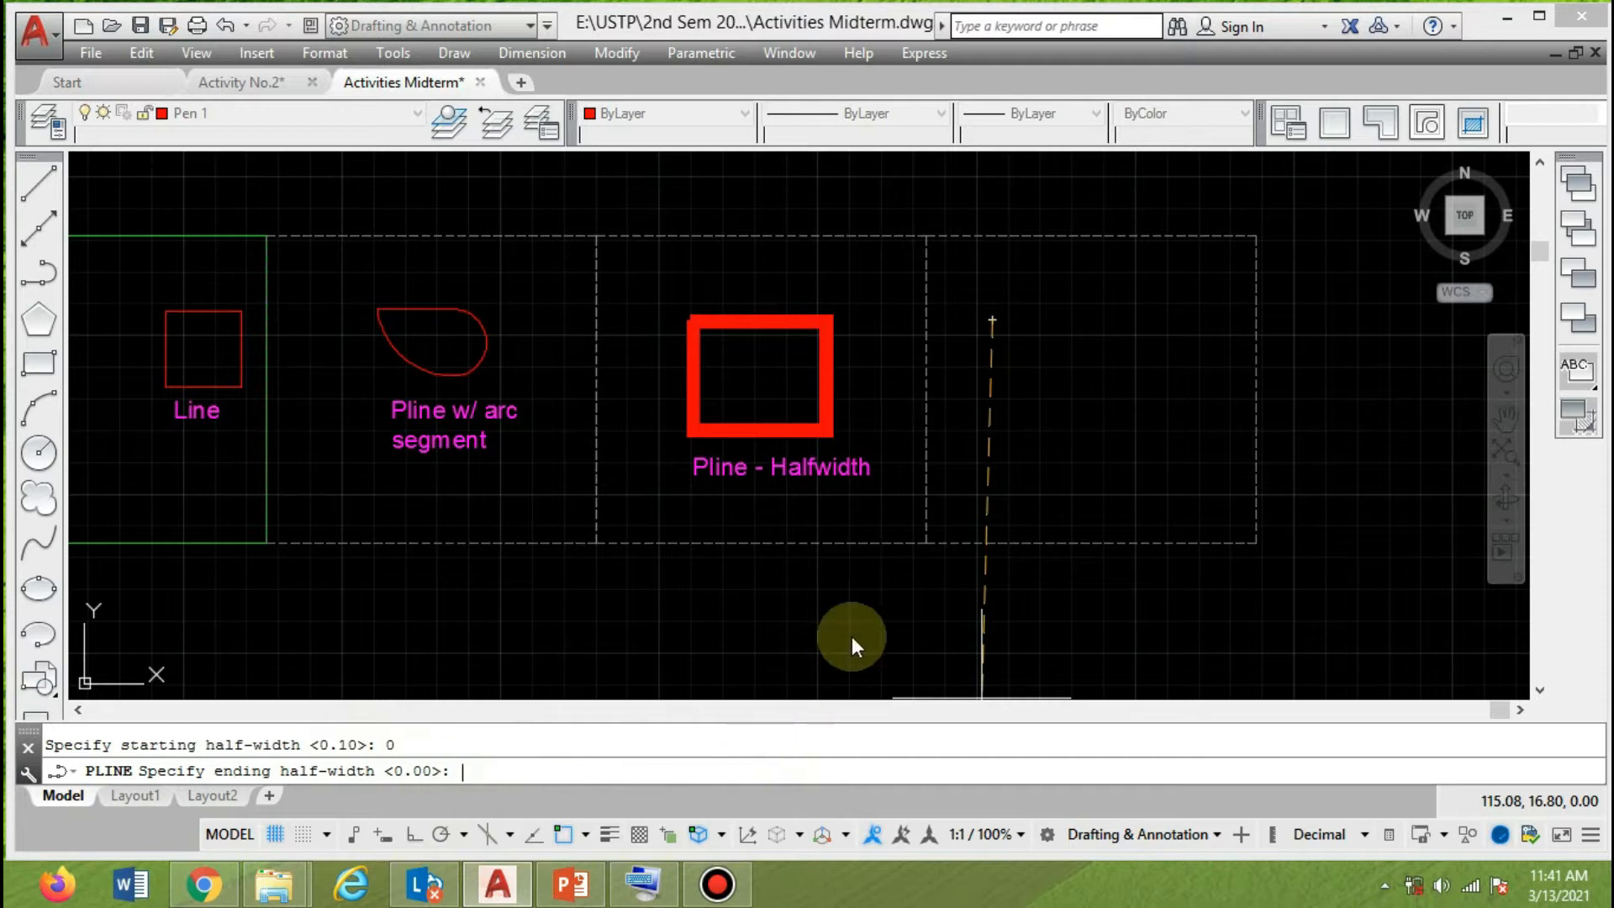
left_click(485, 770)
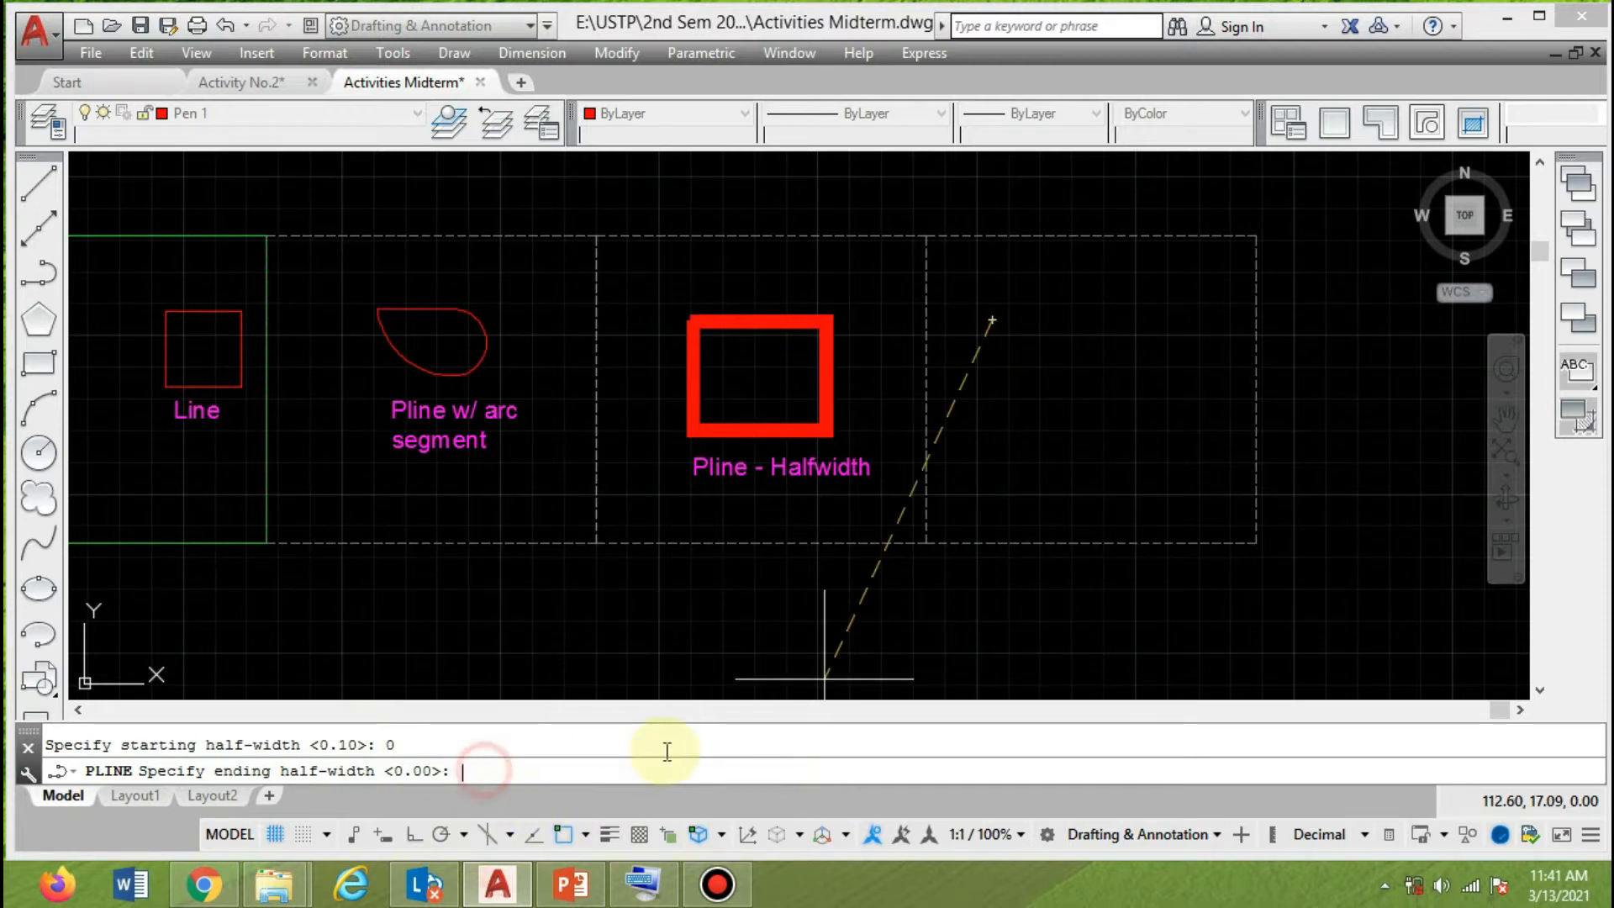
type("0")
key("Return")
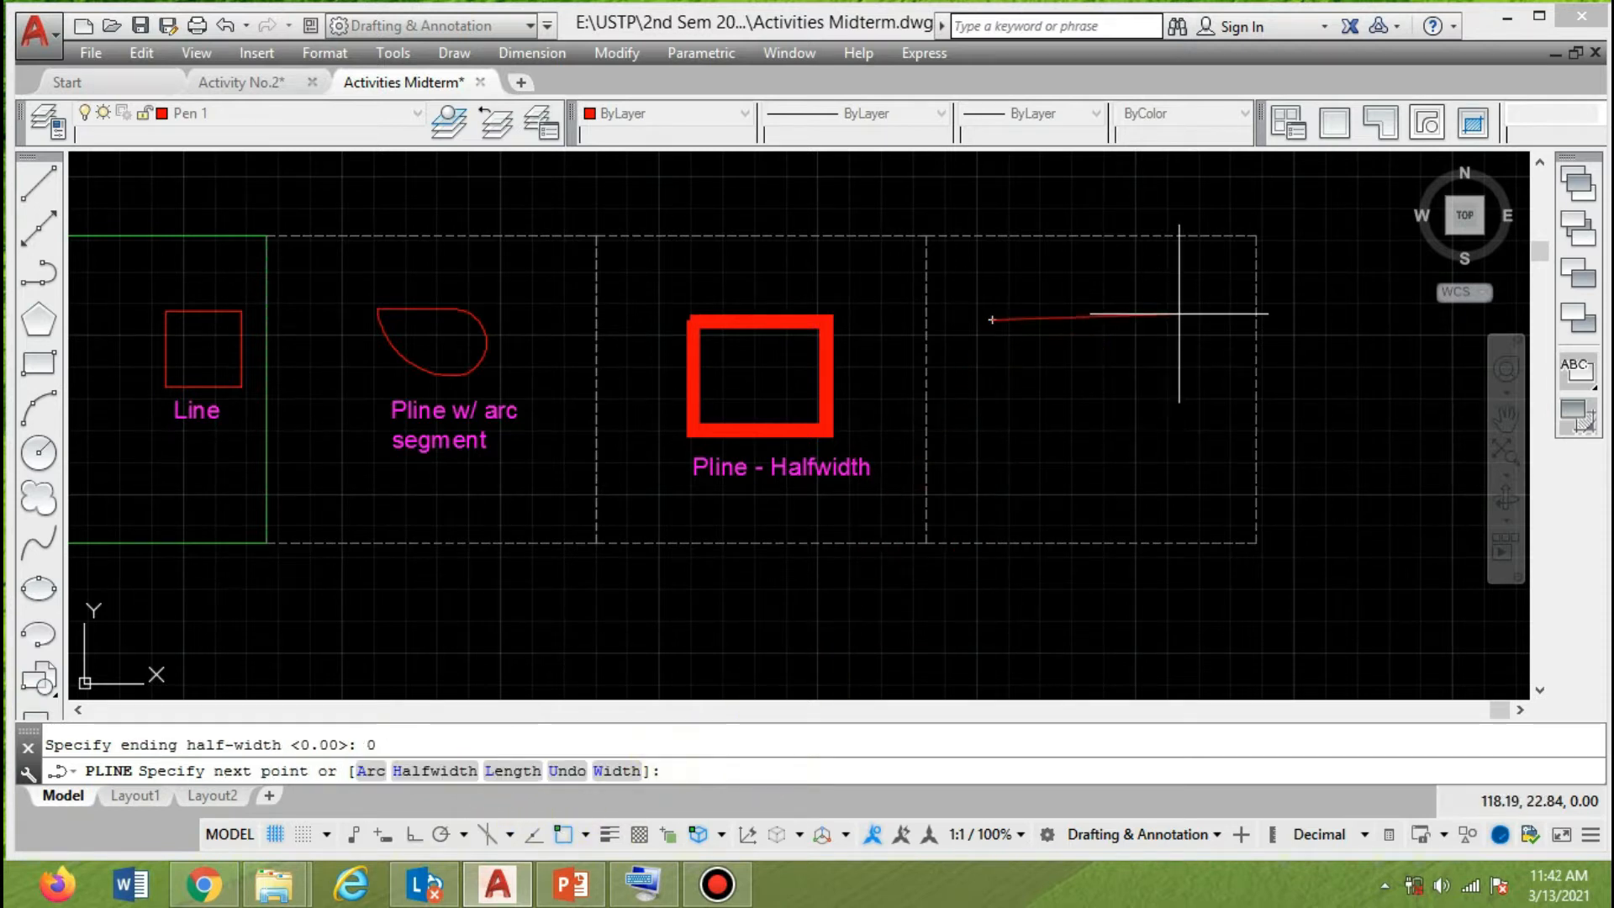
With Ortho on, complete the polyline as a closed thin rectangle about 3 units wide inside the new empty frame.
key("F8")
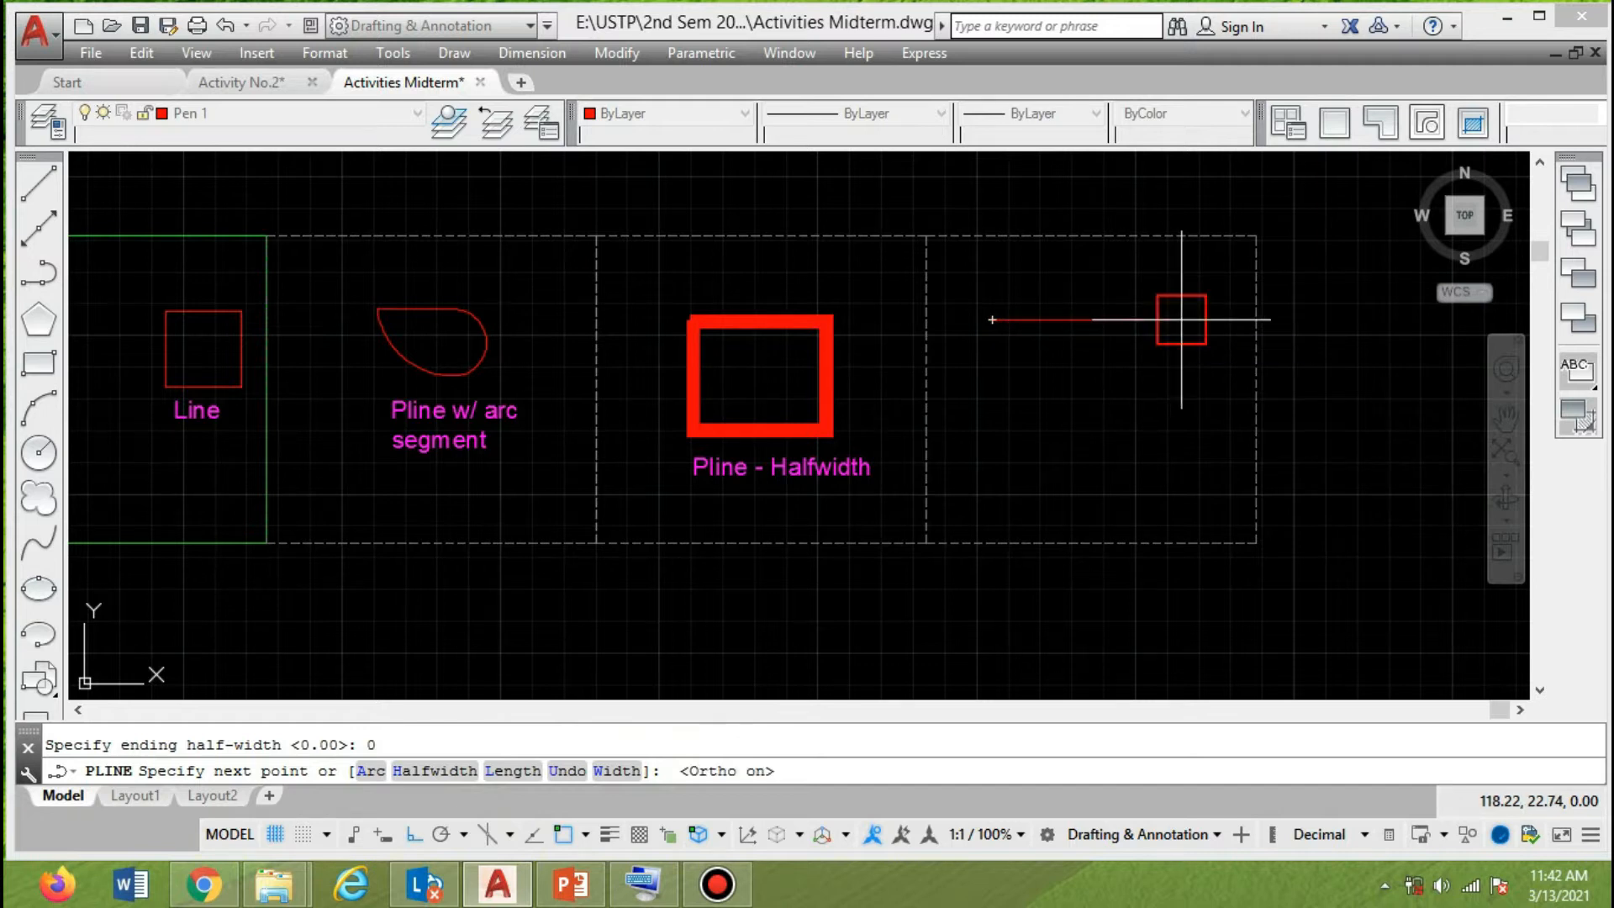
left_click(1183, 320)
left_click(1179, 465)
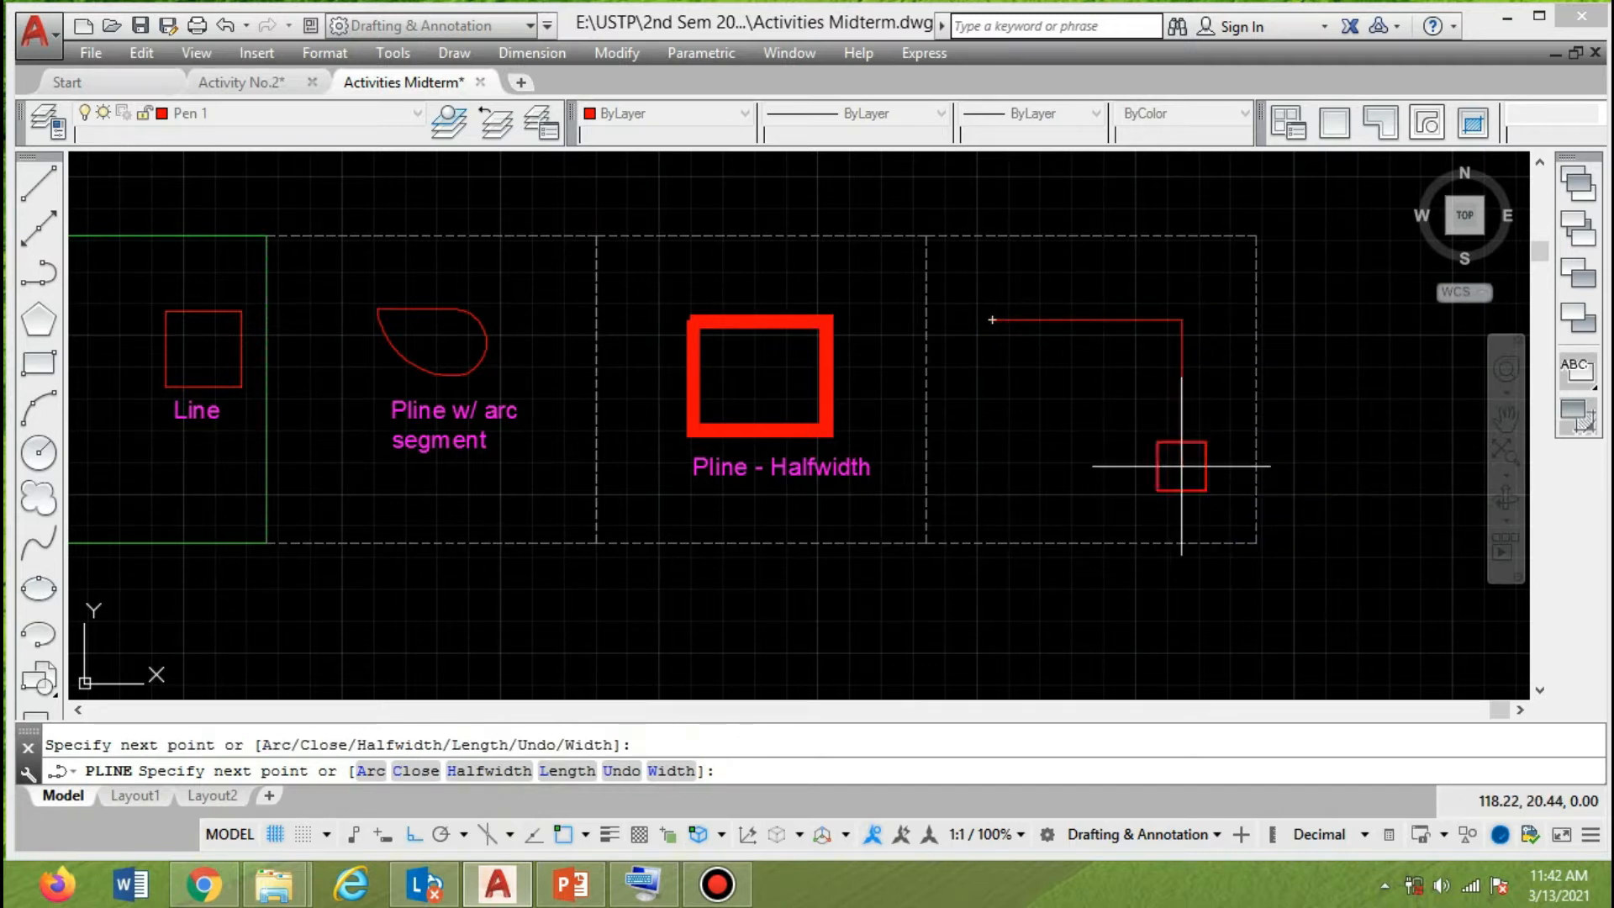
left_click(993, 454)
left_click(985, 326)
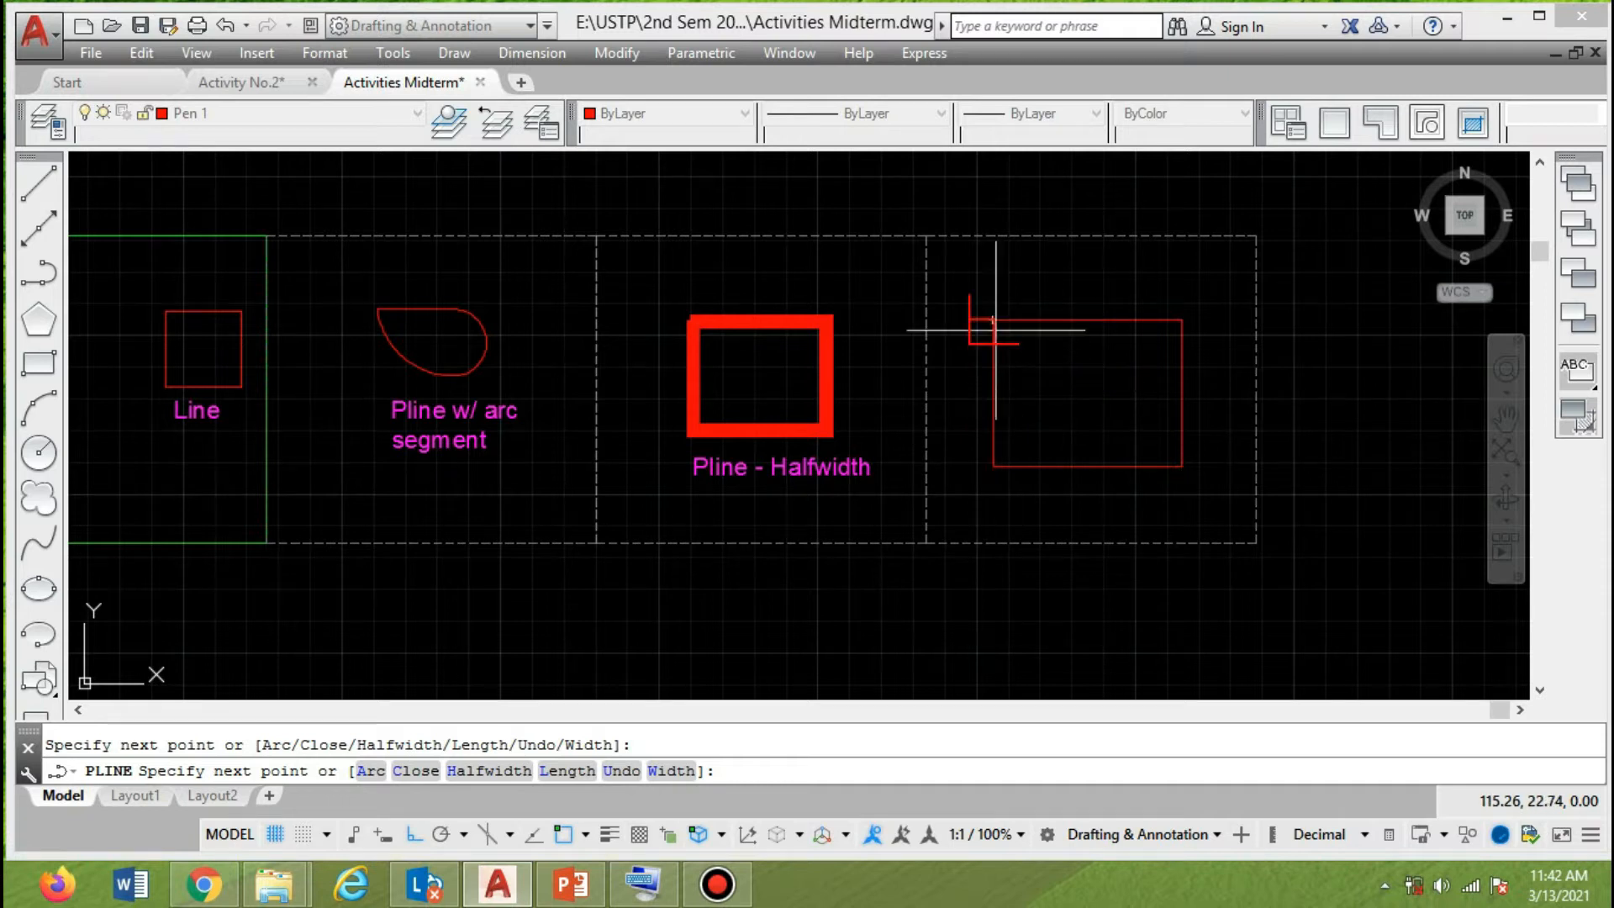
key("Return")
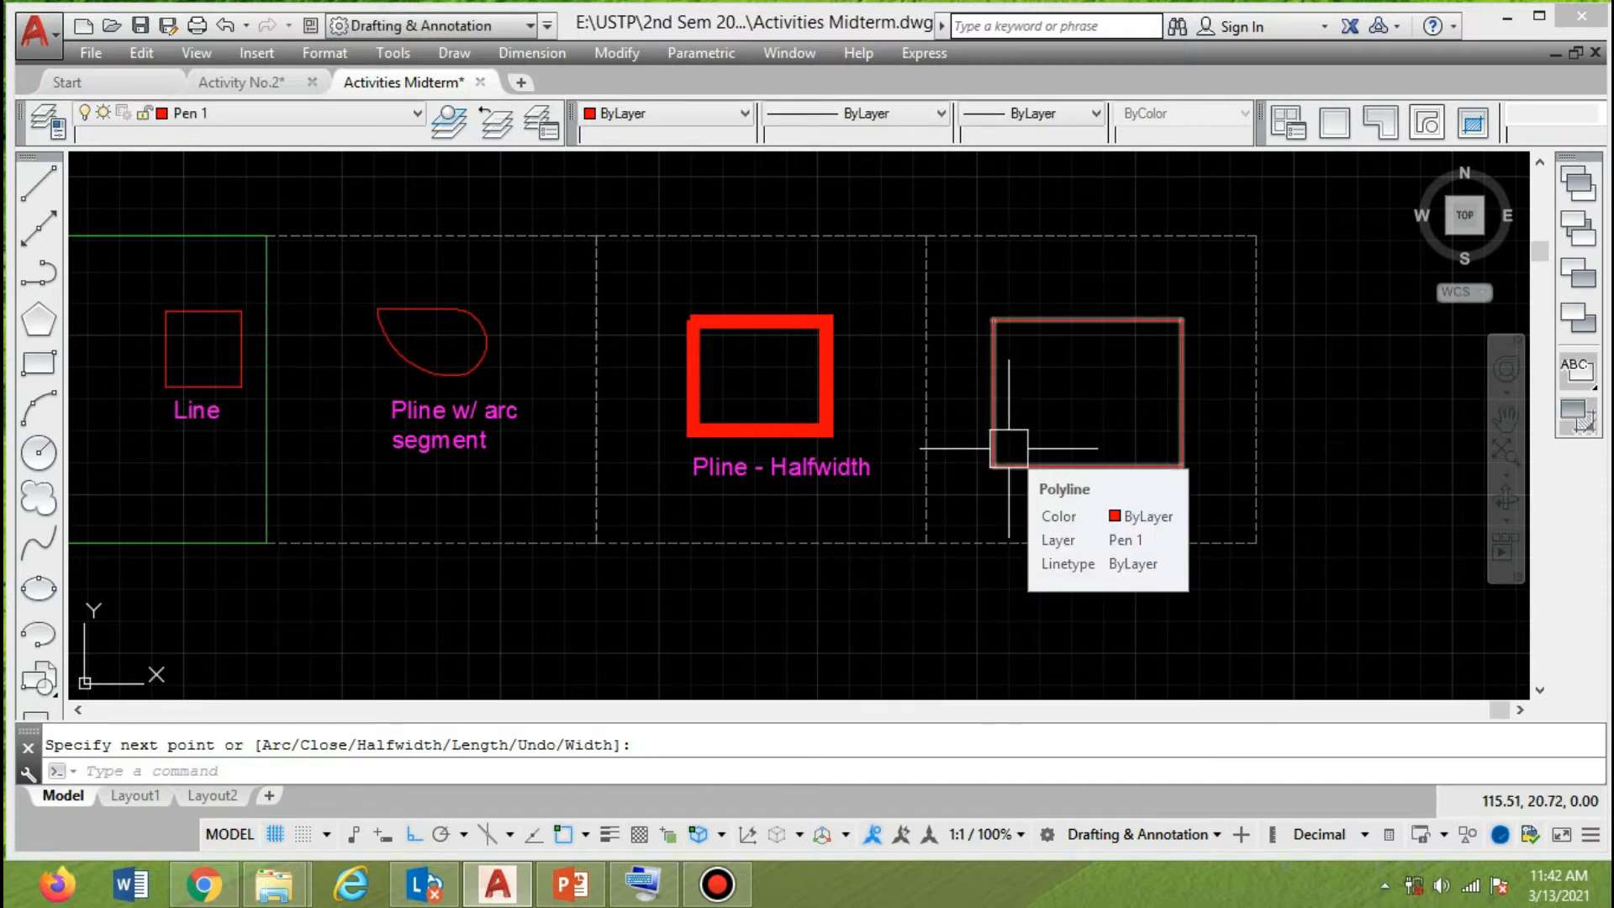
Copy the "Pline - Halfwidth" label horizontally, with Ortho on, to the lower edge of the thin rectangle.
type("co")
key("Return")
left_click(808, 470)
key("Return")
left_click(809, 474)
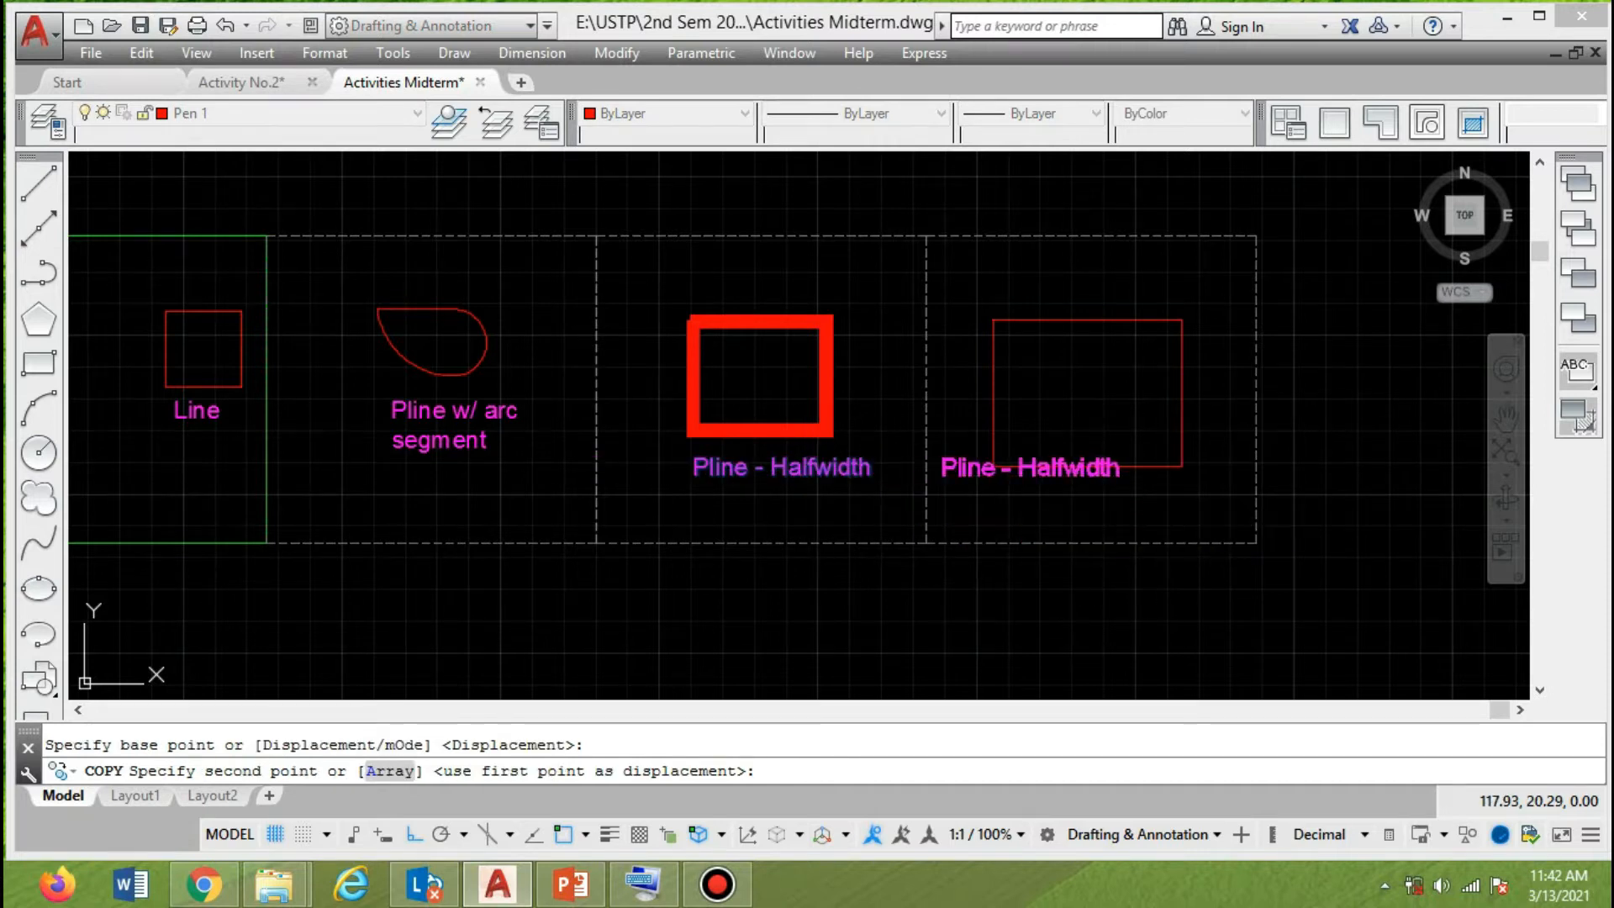
key("F8")
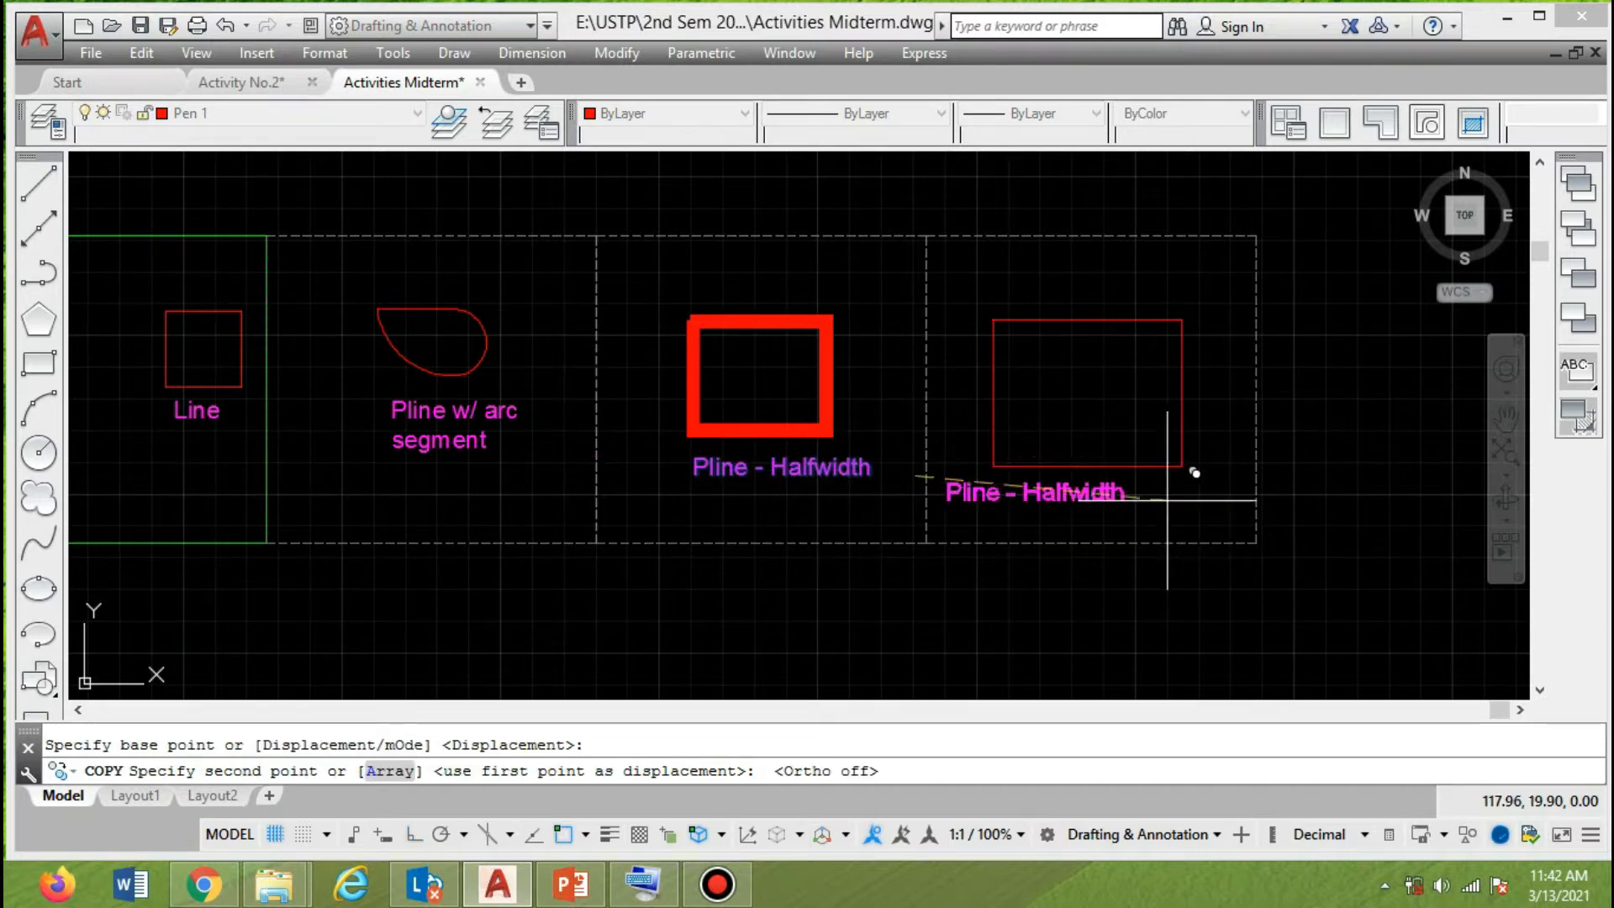
key("F8")
left_click(1211, 483)
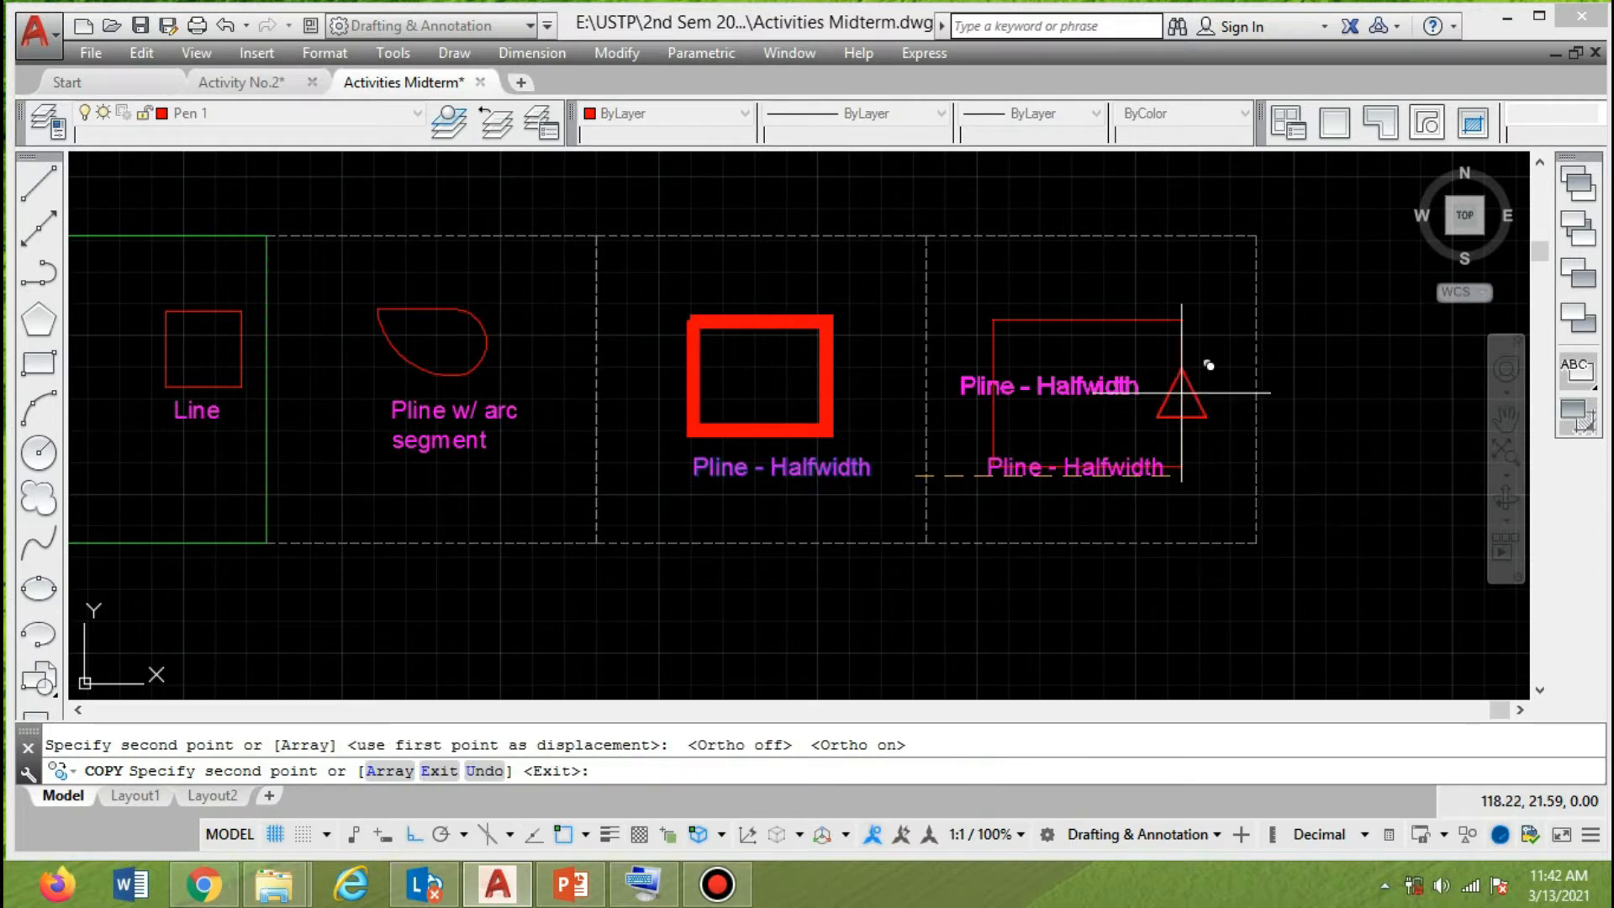
key("Return")
Move the thin rectangle slightly upward so it clears the copied label.
left_click(1173, 319)
type("m")
key("Return")
left_click(1287, 454)
left_click(1330, 432)
Change the copied label under the thin rectangle to "Pline - Halfwidth = 0".
double_click(1177, 468)
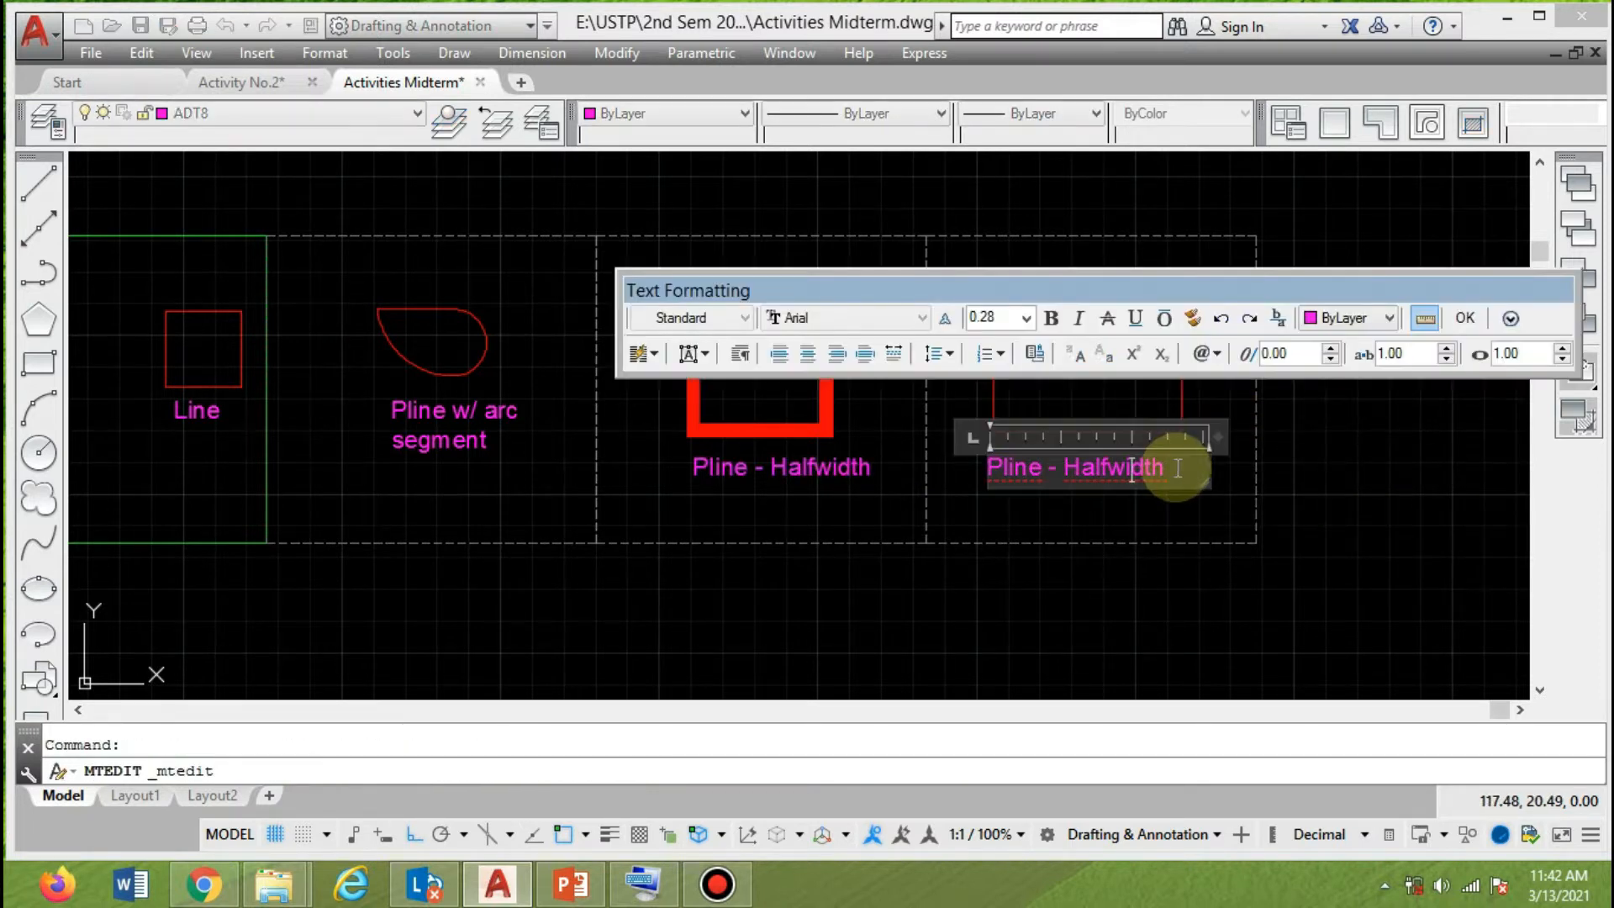
left_click(1188, 469)
type("=")
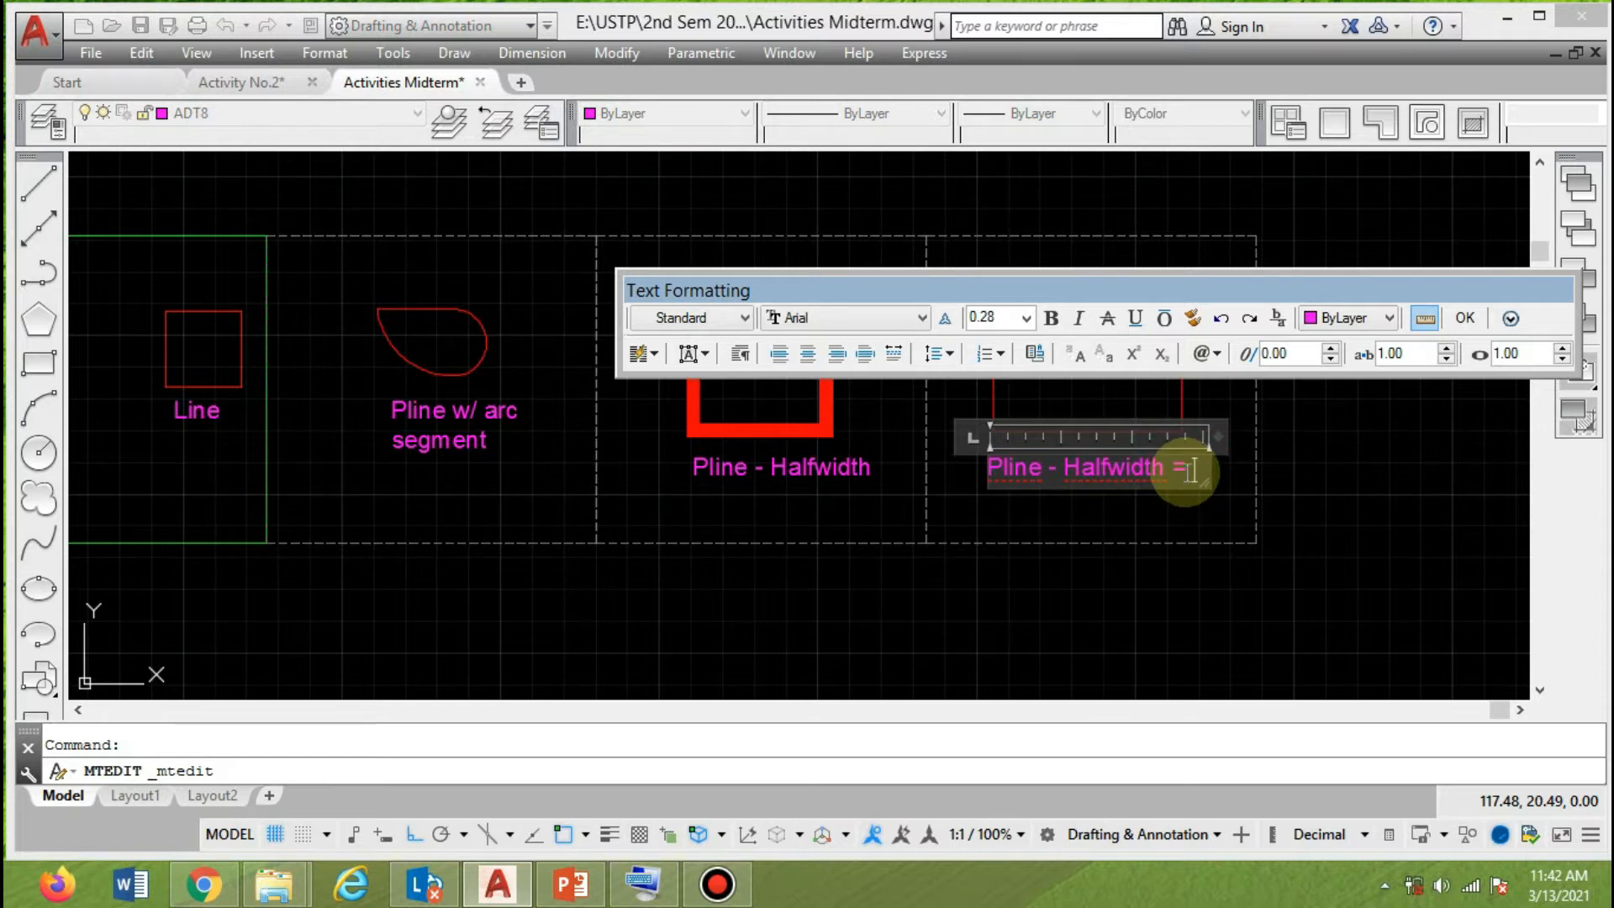
type(" 0")
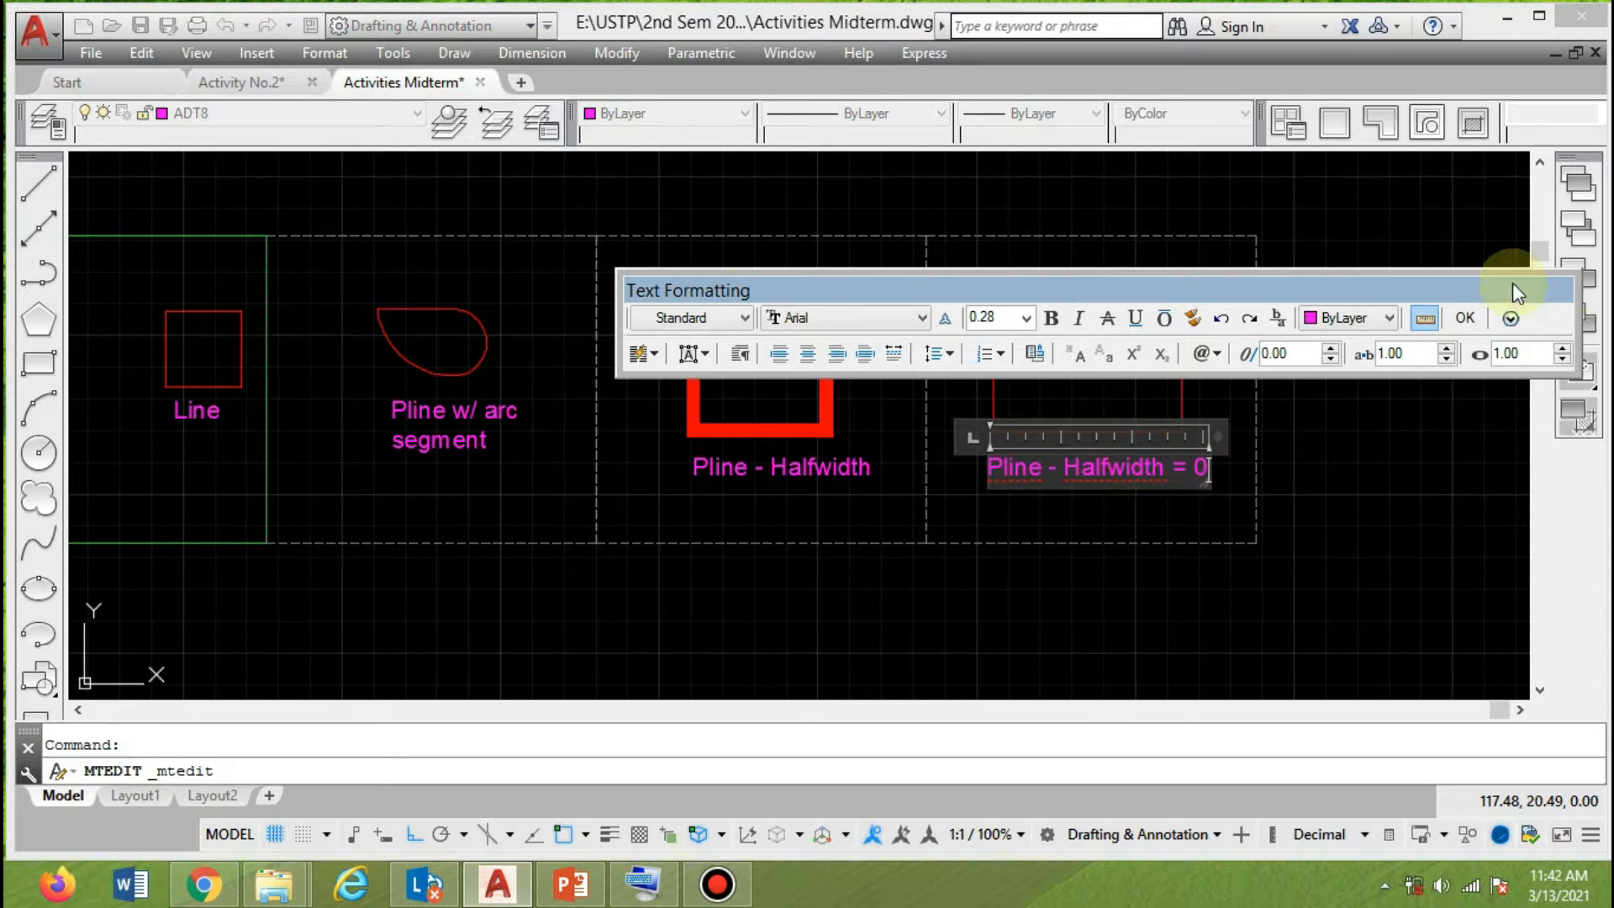
left_click(1473, 312)
scroll(1340, 548, "down", 1)
mouse_move(1097, 457)
middle_mouse_down()
mouse_move(1151, 430)
mouse_move(1080, 438)
mouse_move(1056, 371)
middle_mouse_up()
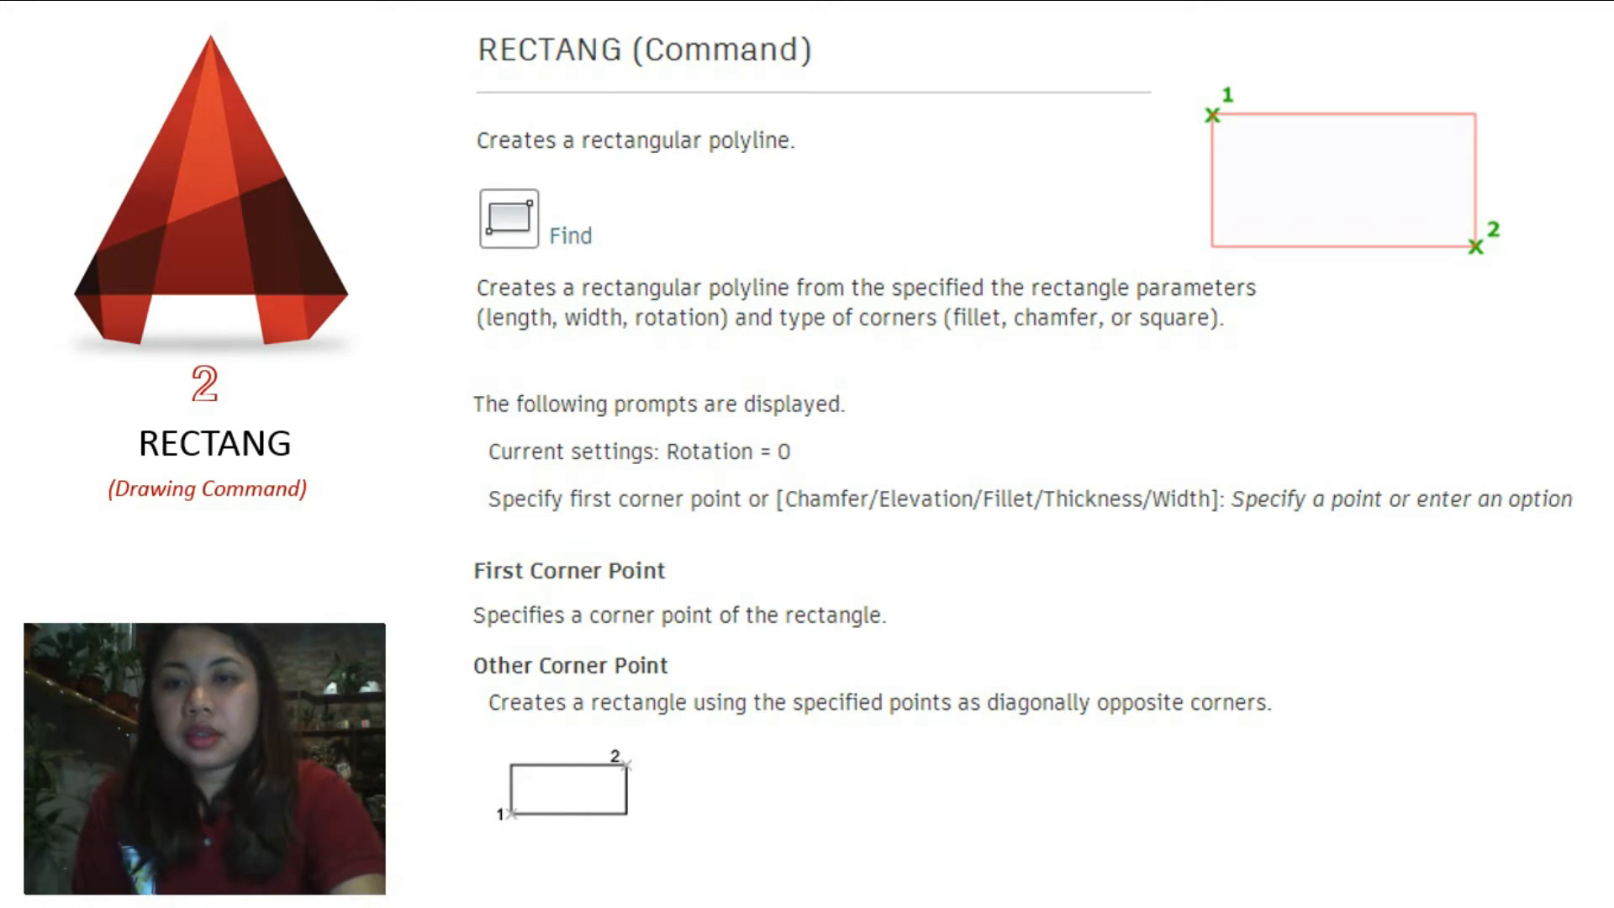
key("Right")
mouse_move(684, 818)
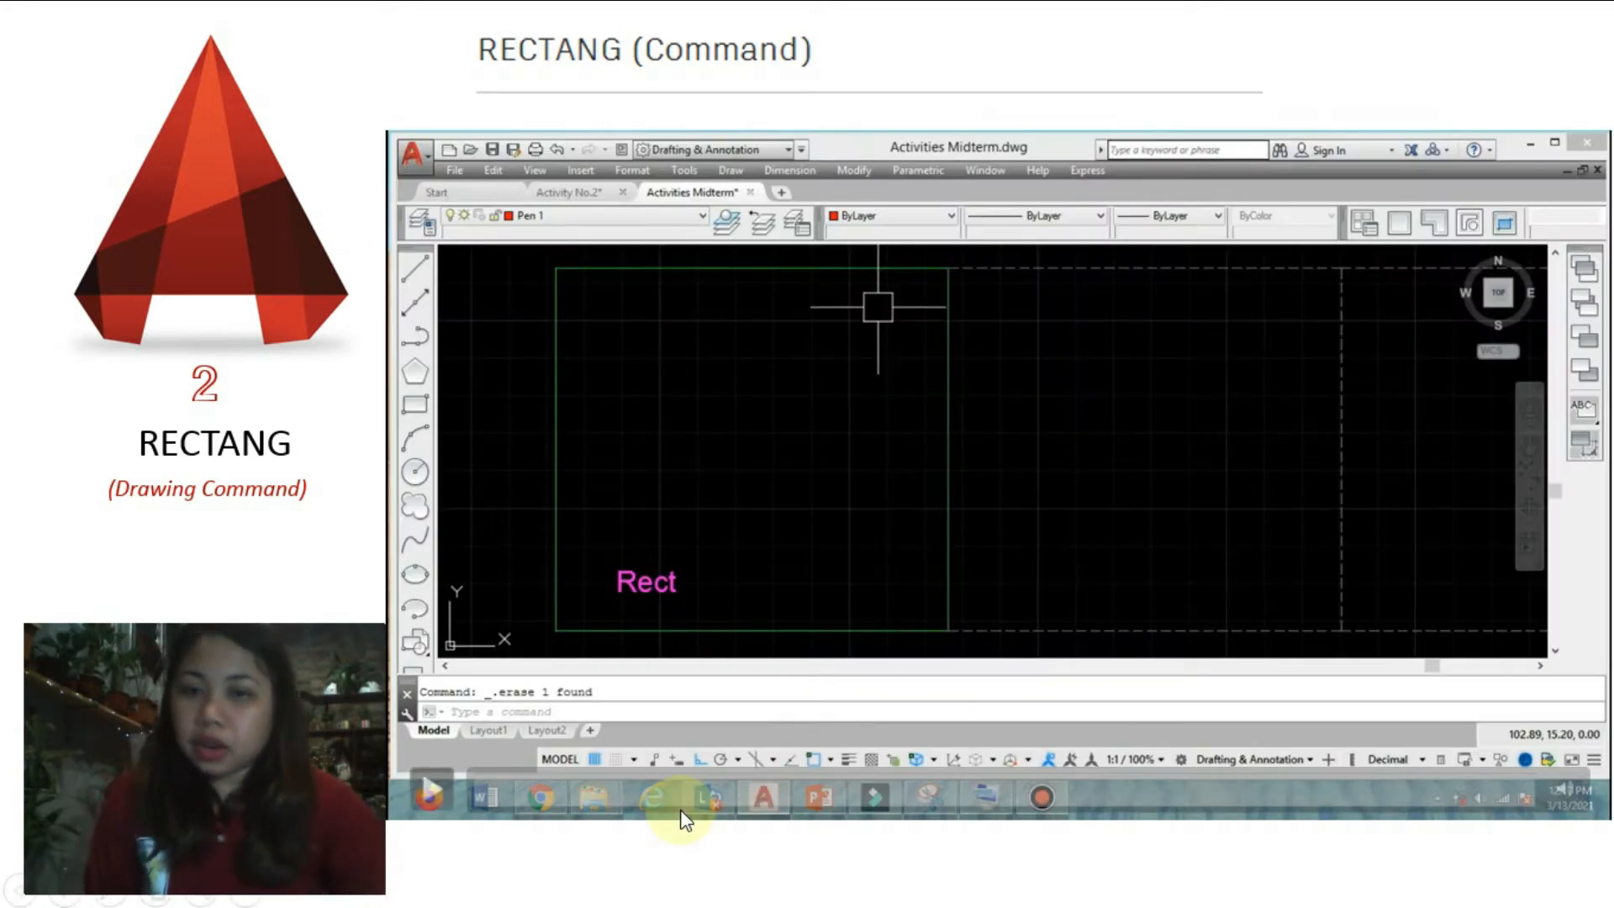
left_click(429, 792)
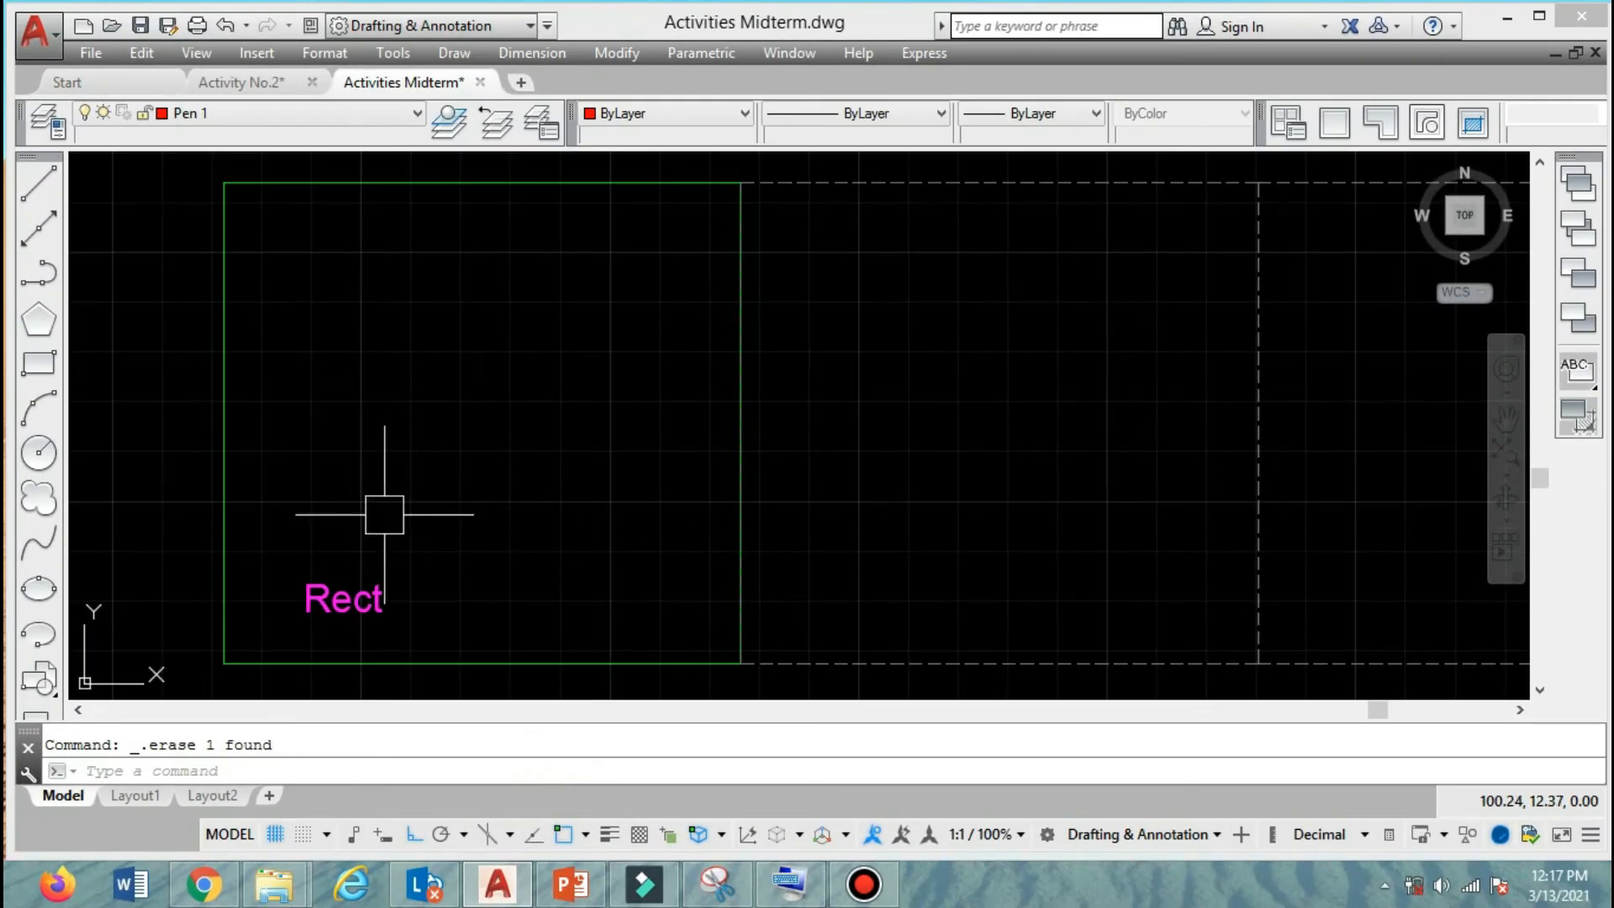
Start a rectangle in the upper left area of the green "Rect" frame and set its length to 1.5 and width to 2.
left_click(195, 774)
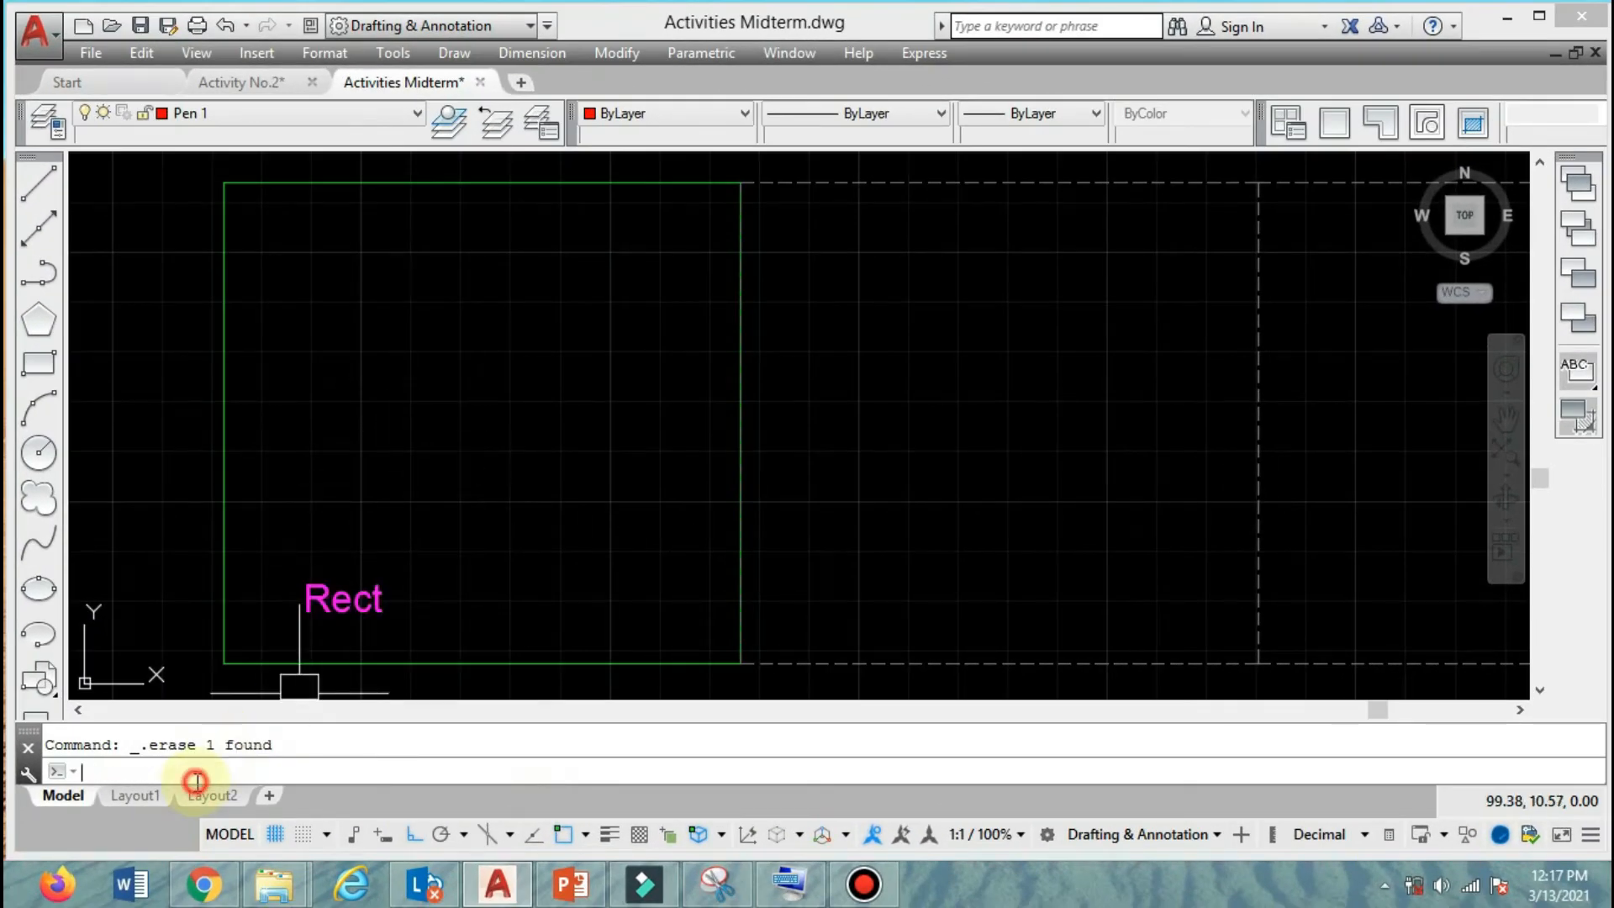
type("rec")
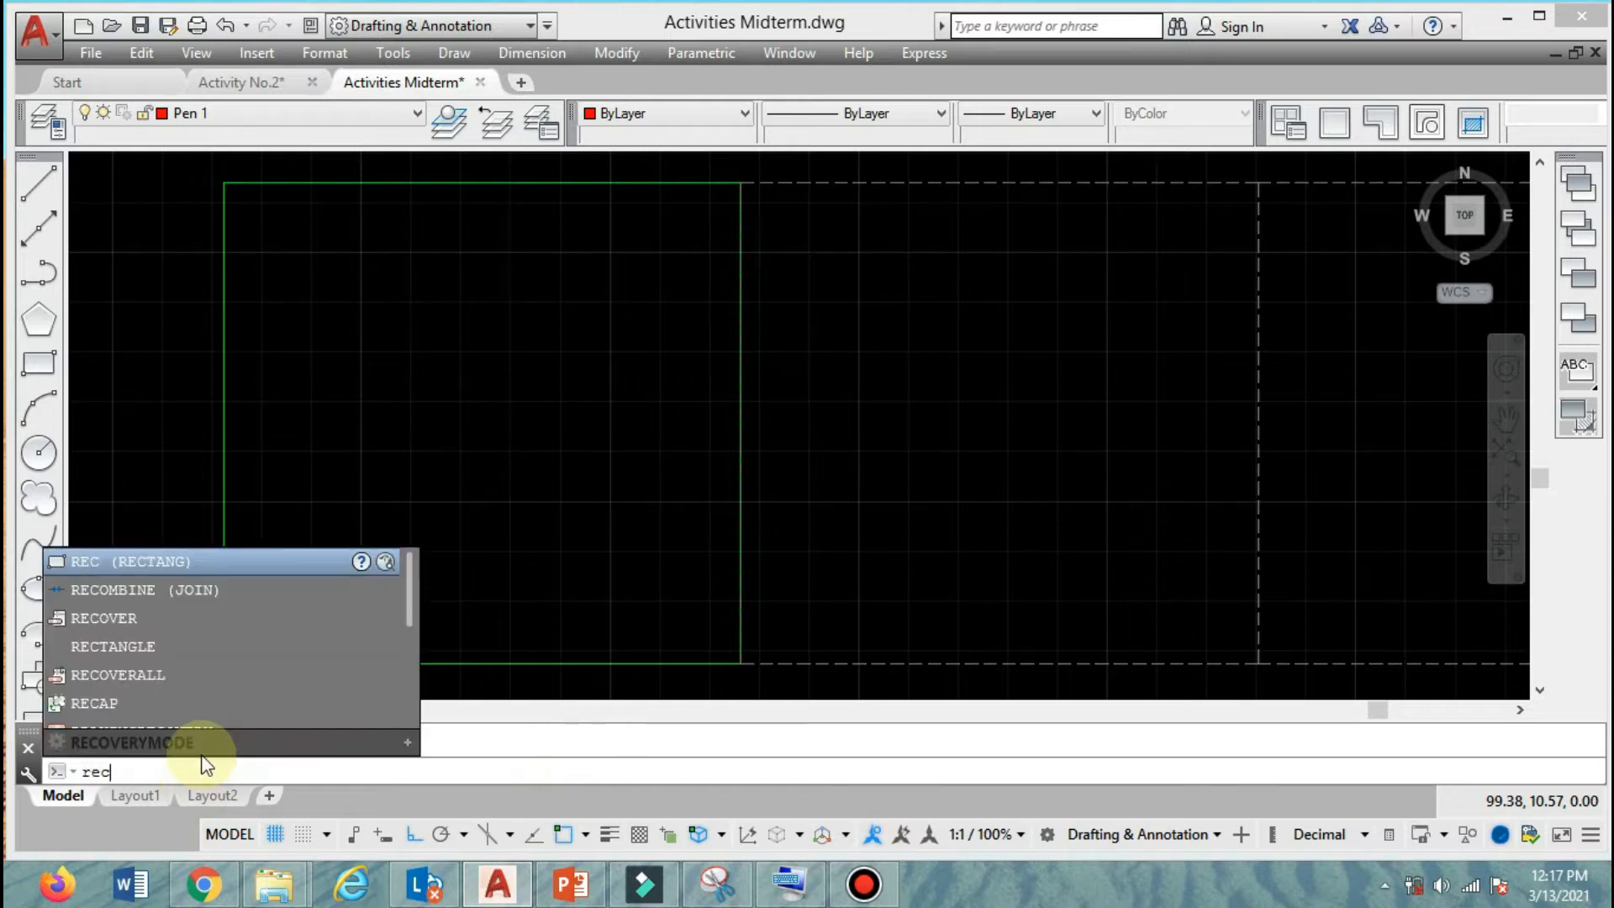
key("Return")
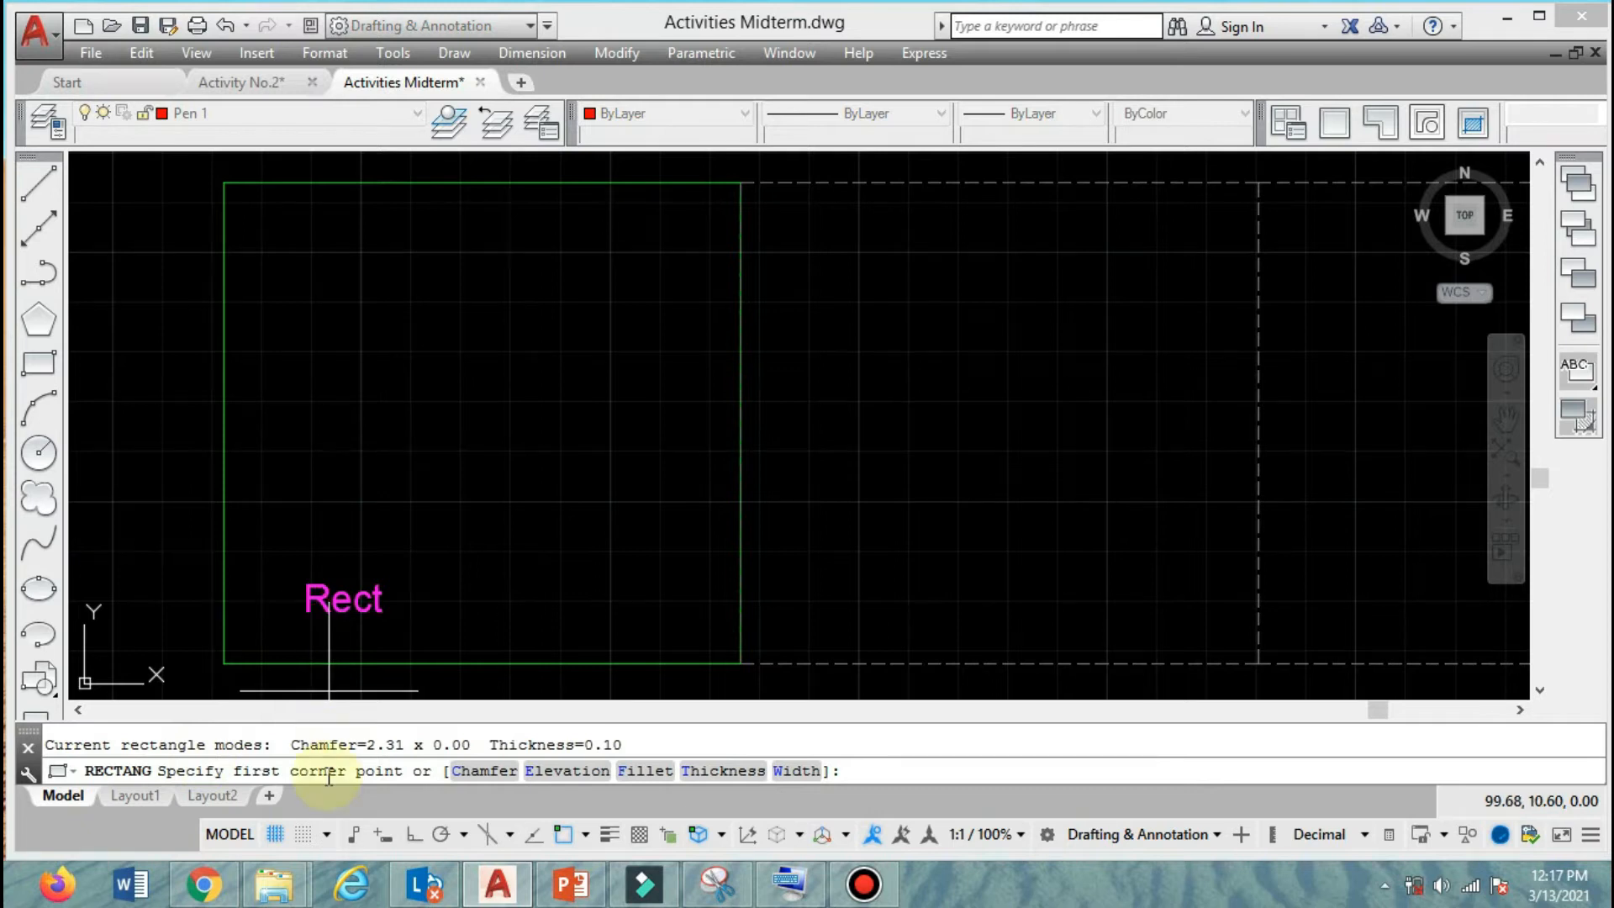
left_click(301, 296)
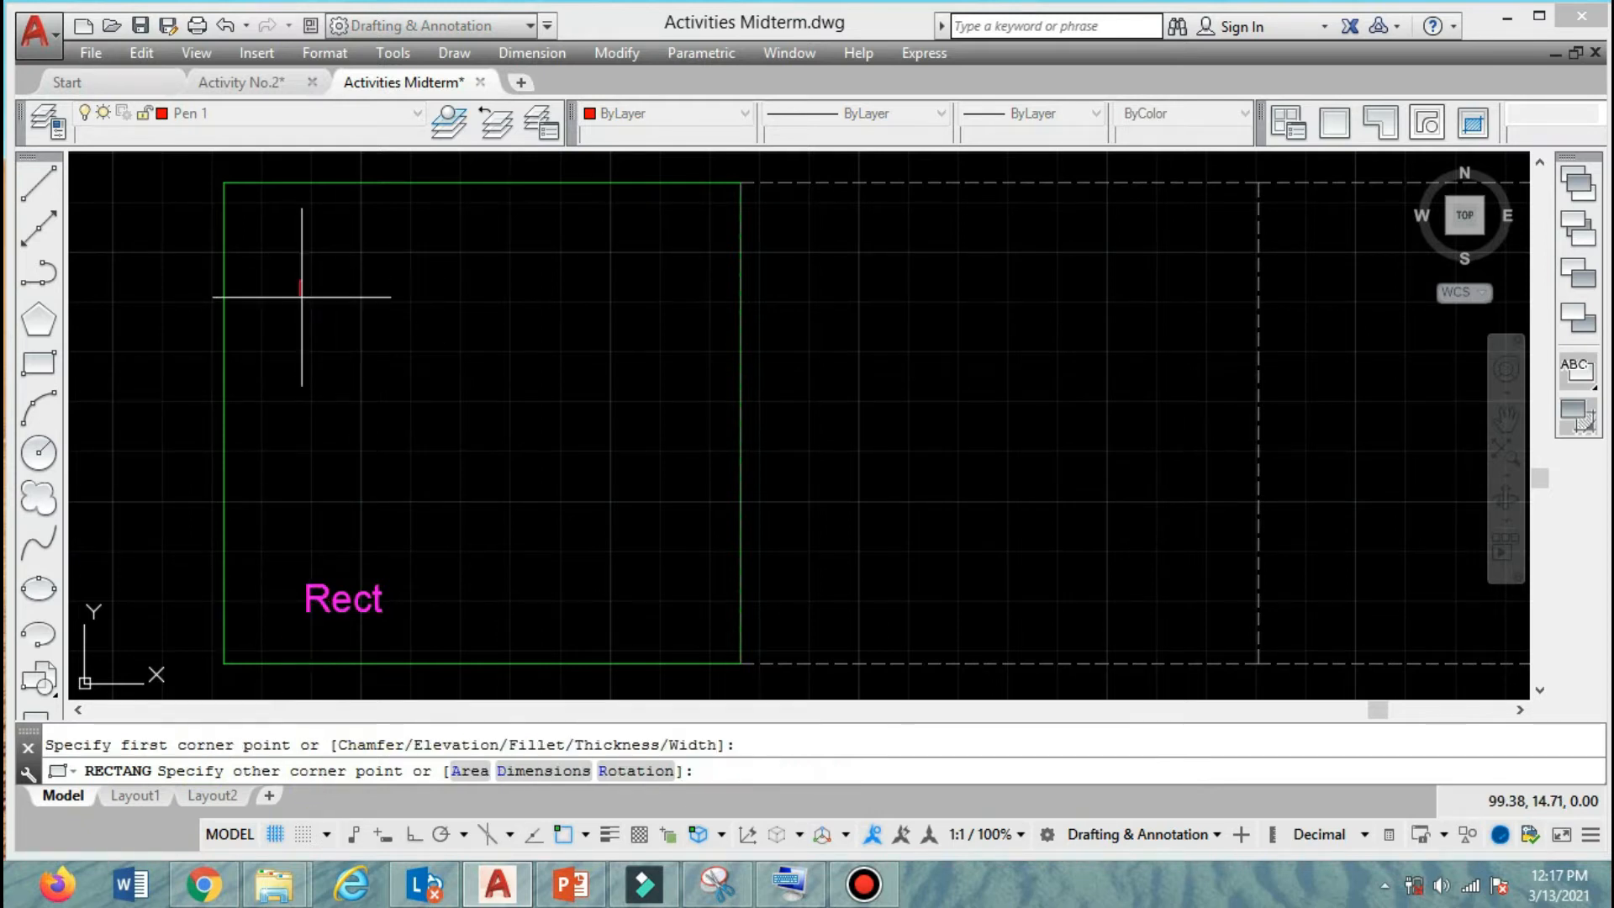
left_click(520, 771)
left_click(530, 769)
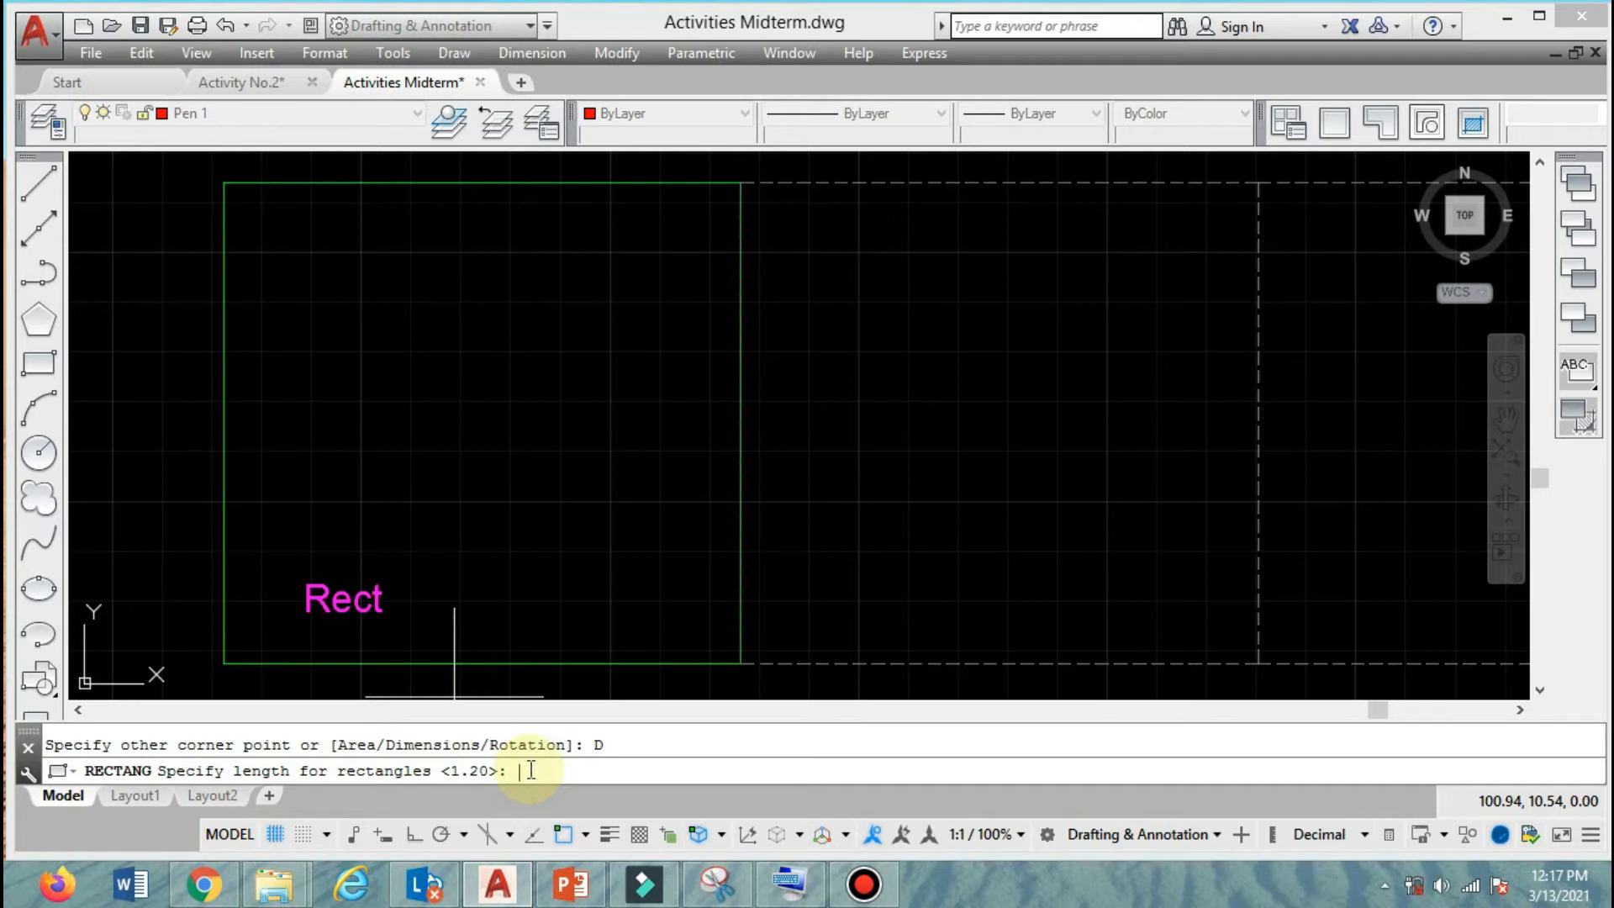
type("1.2")
key("BackSpace")
type("5")
key("Return")
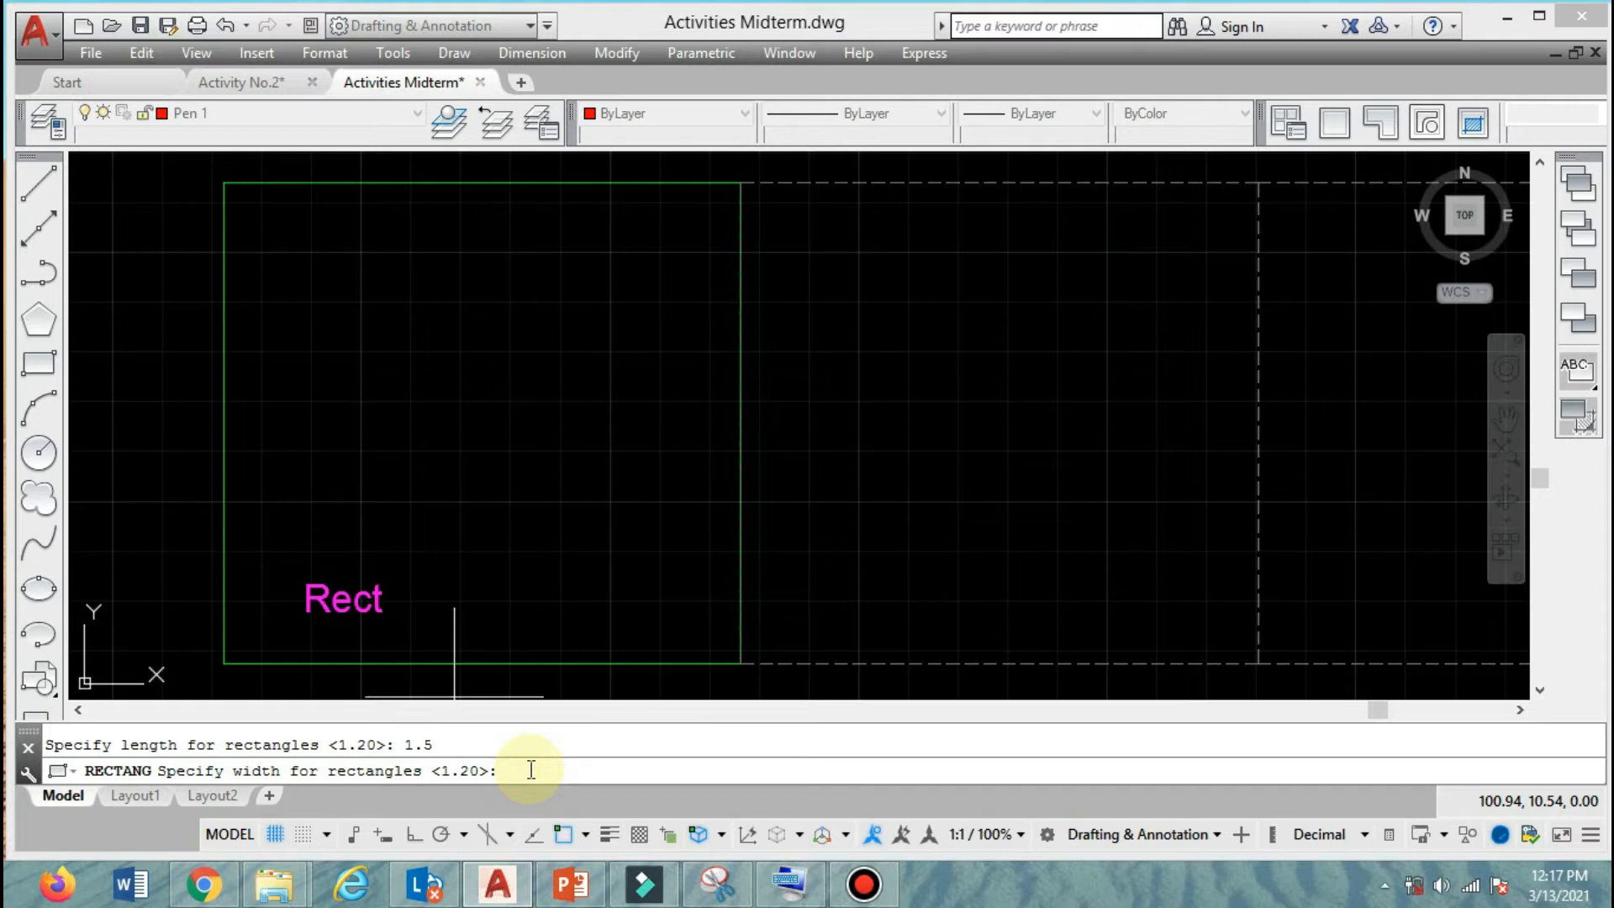
type("2")
key("Return")
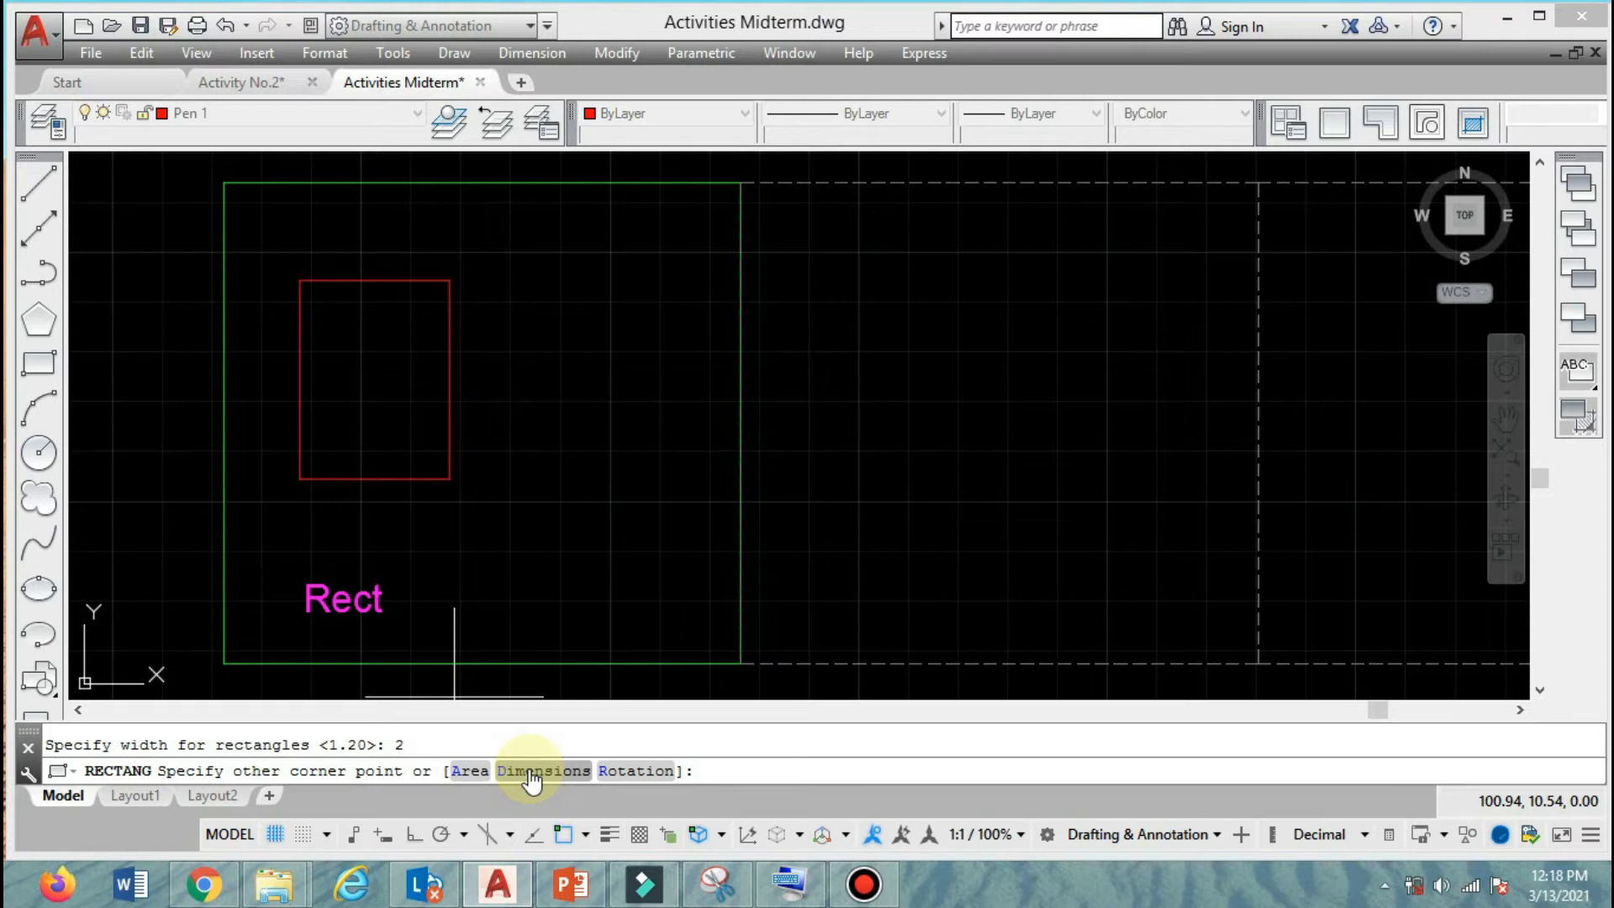
Rotate the rectangle being drawn to 45 degrees, keep the same length and width, and place it toward the frame's right side.
left_click(620, 782)
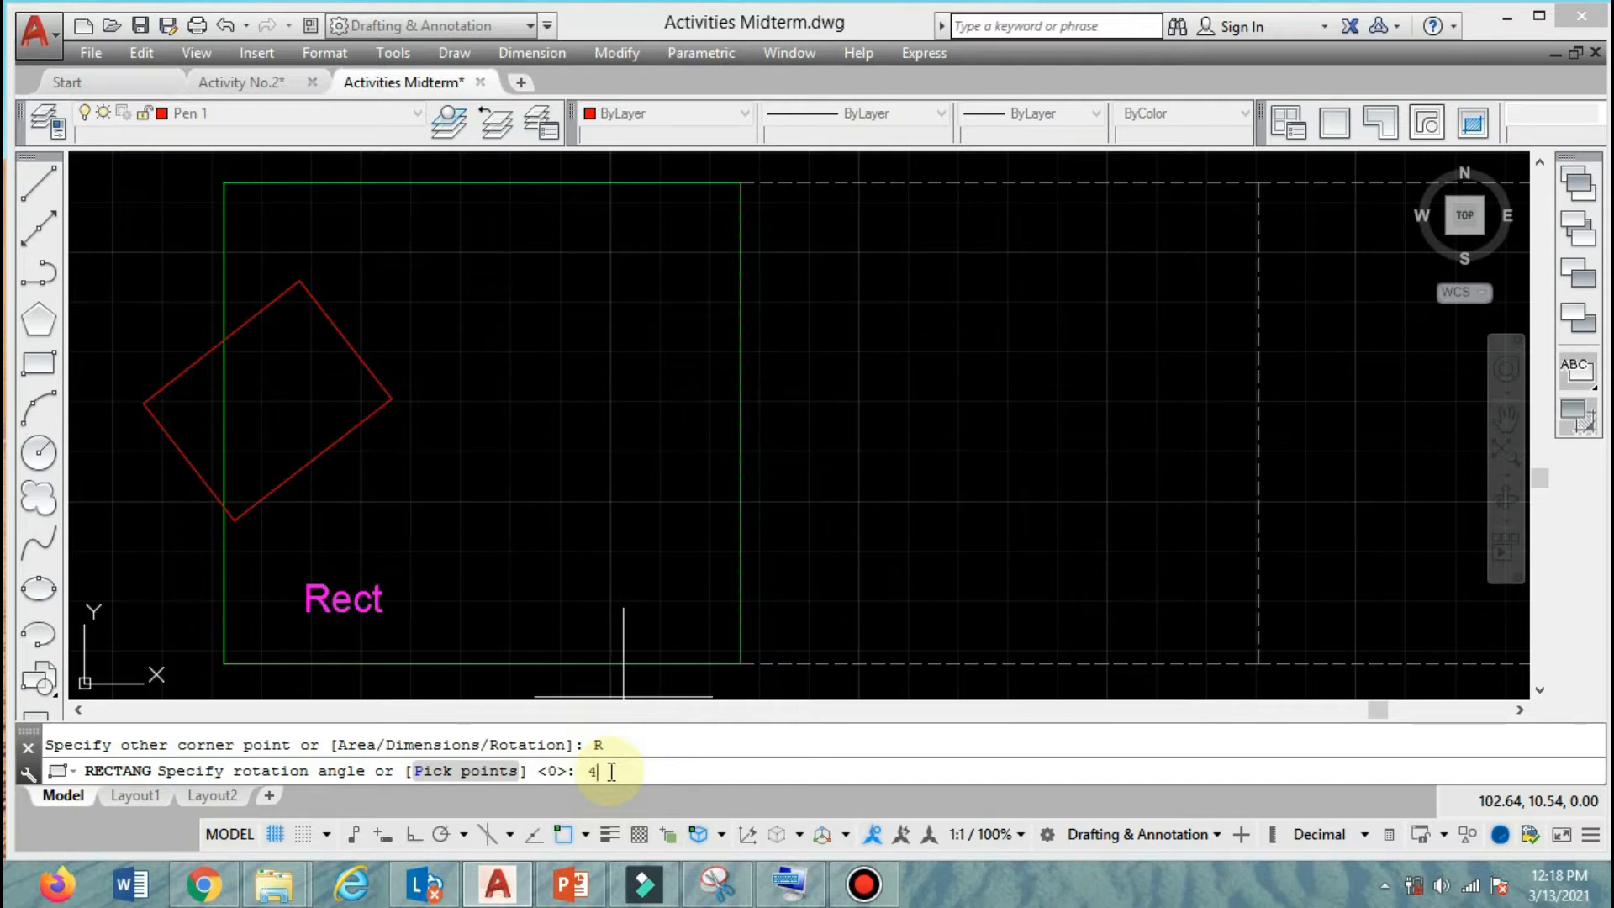
key("Return")
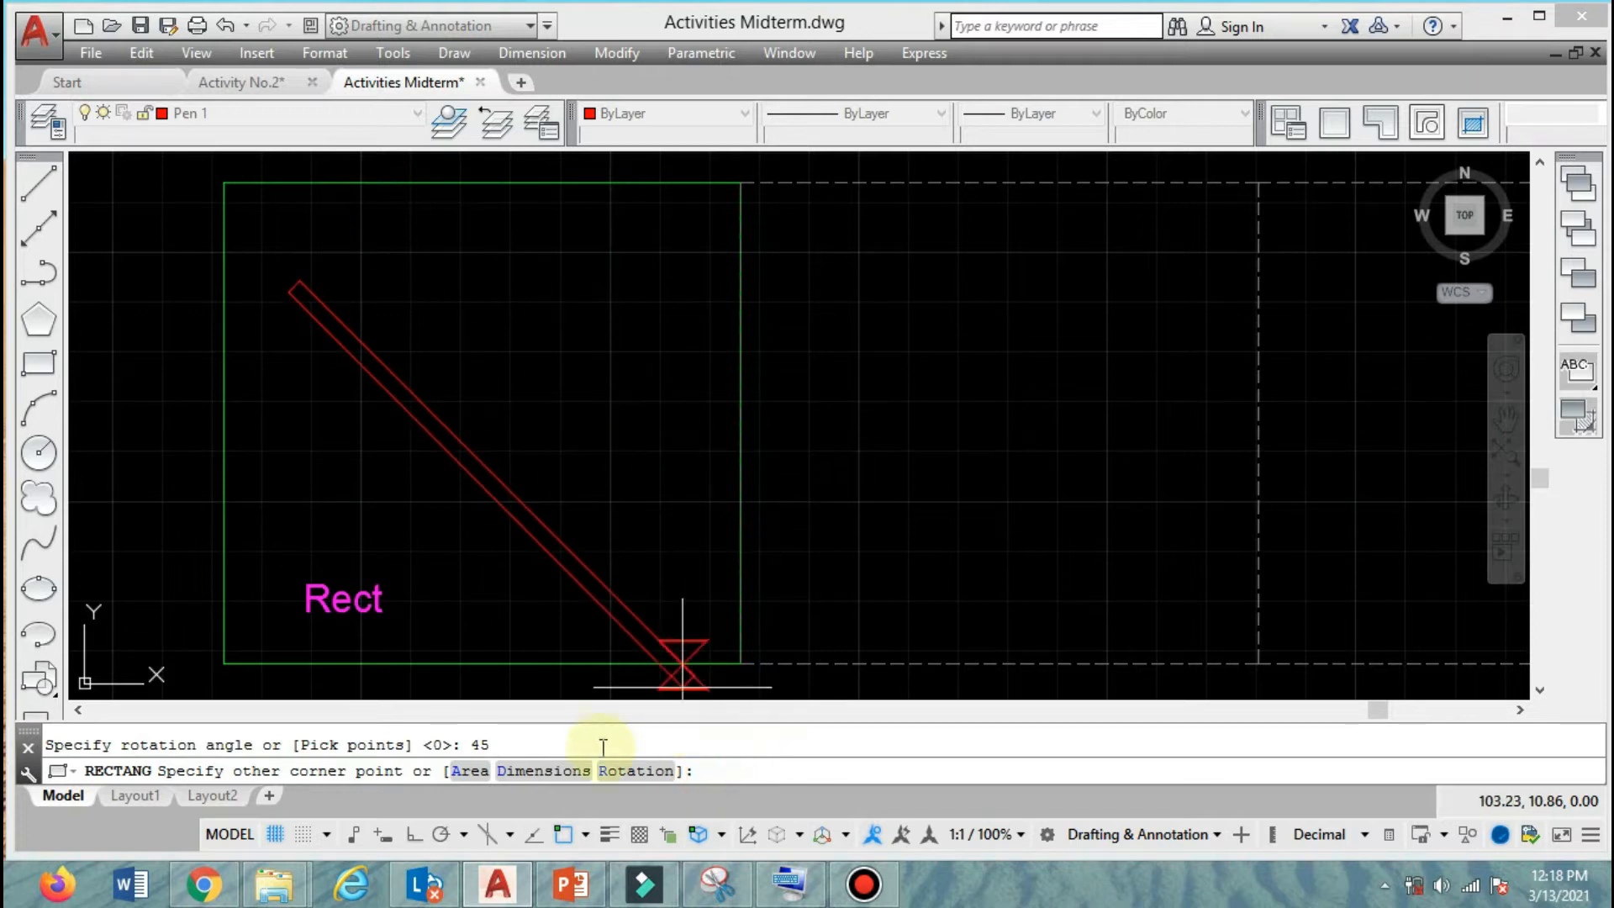
left_click(530, 771)
left_click(562, 770)
key("Return")
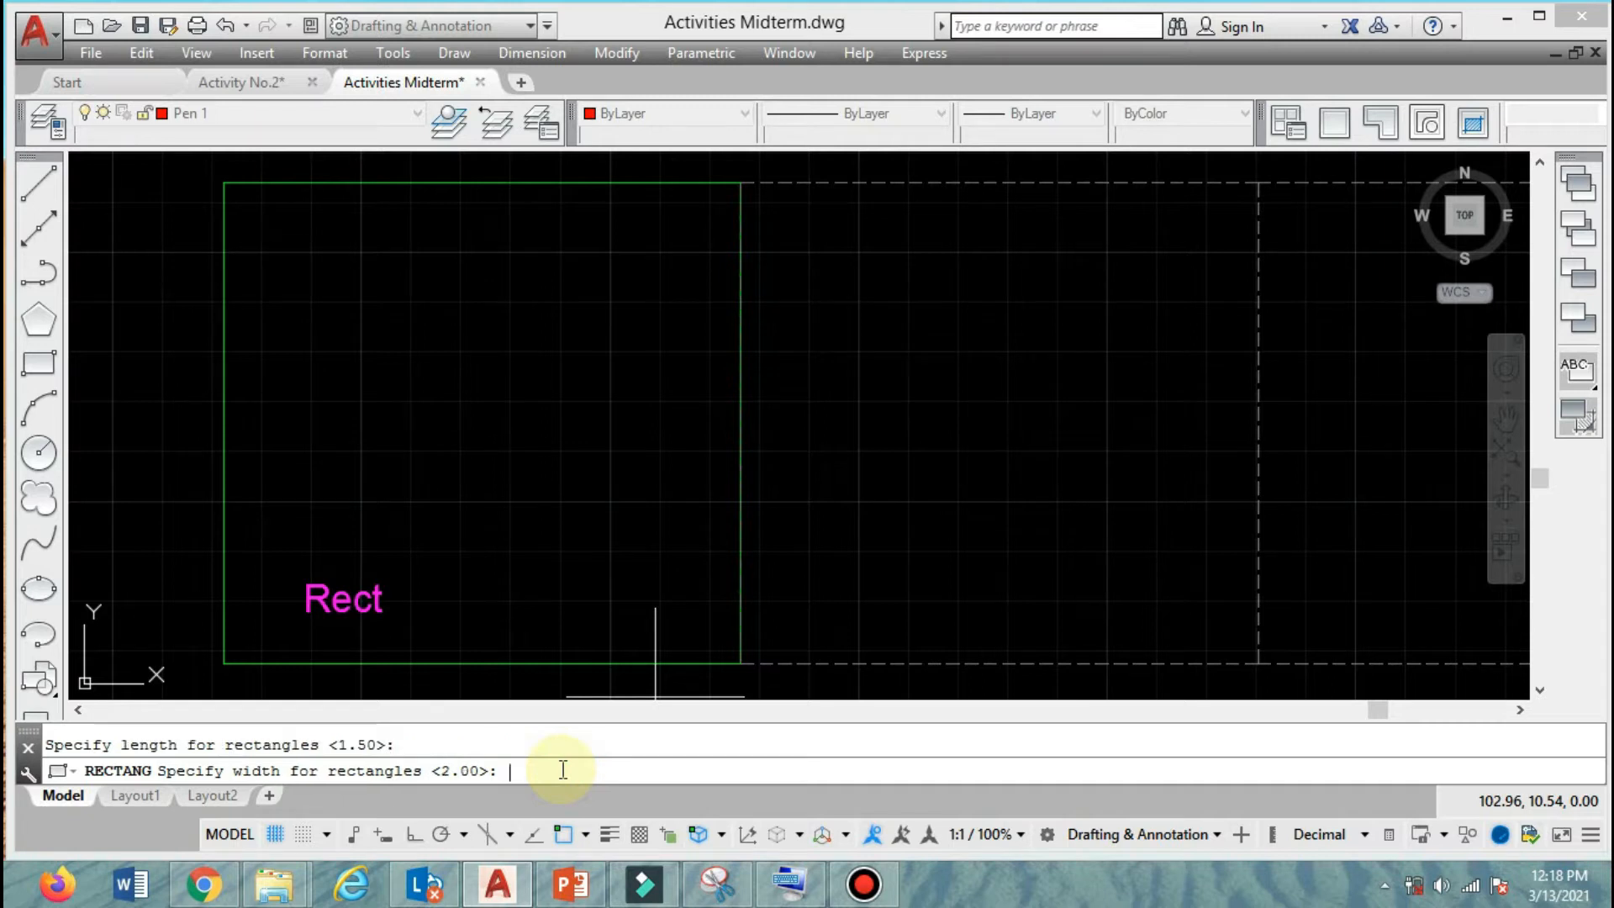
key("Return")
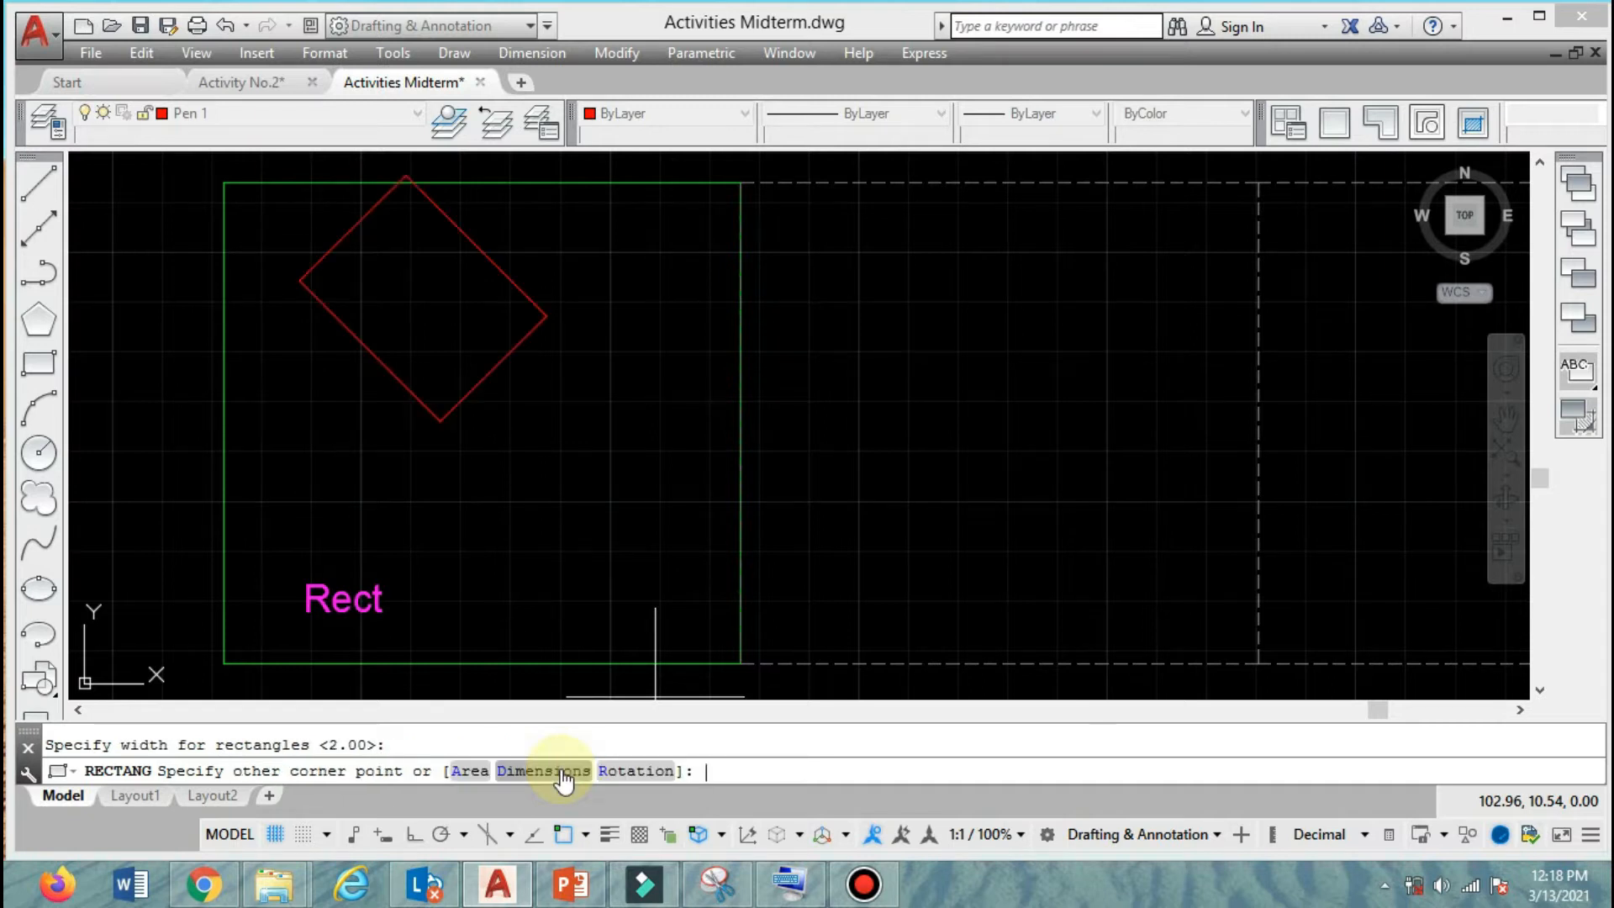
left_click(602, 439)
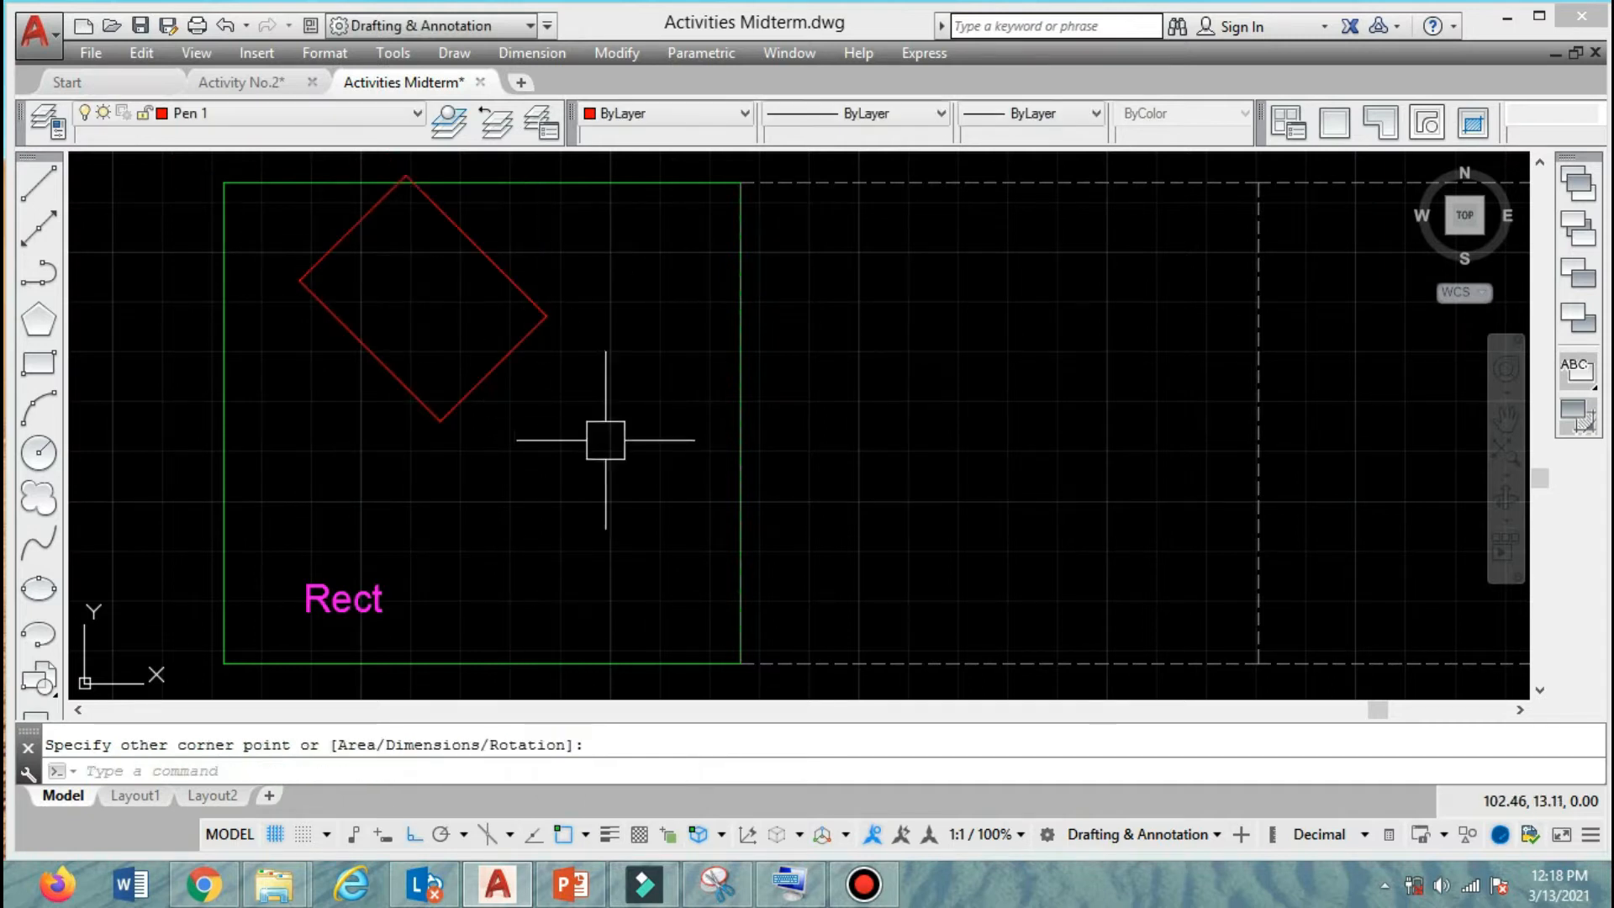
Move the rotated rectangle straight down so it lies fully inside the green frame.
left_click(523, 340)
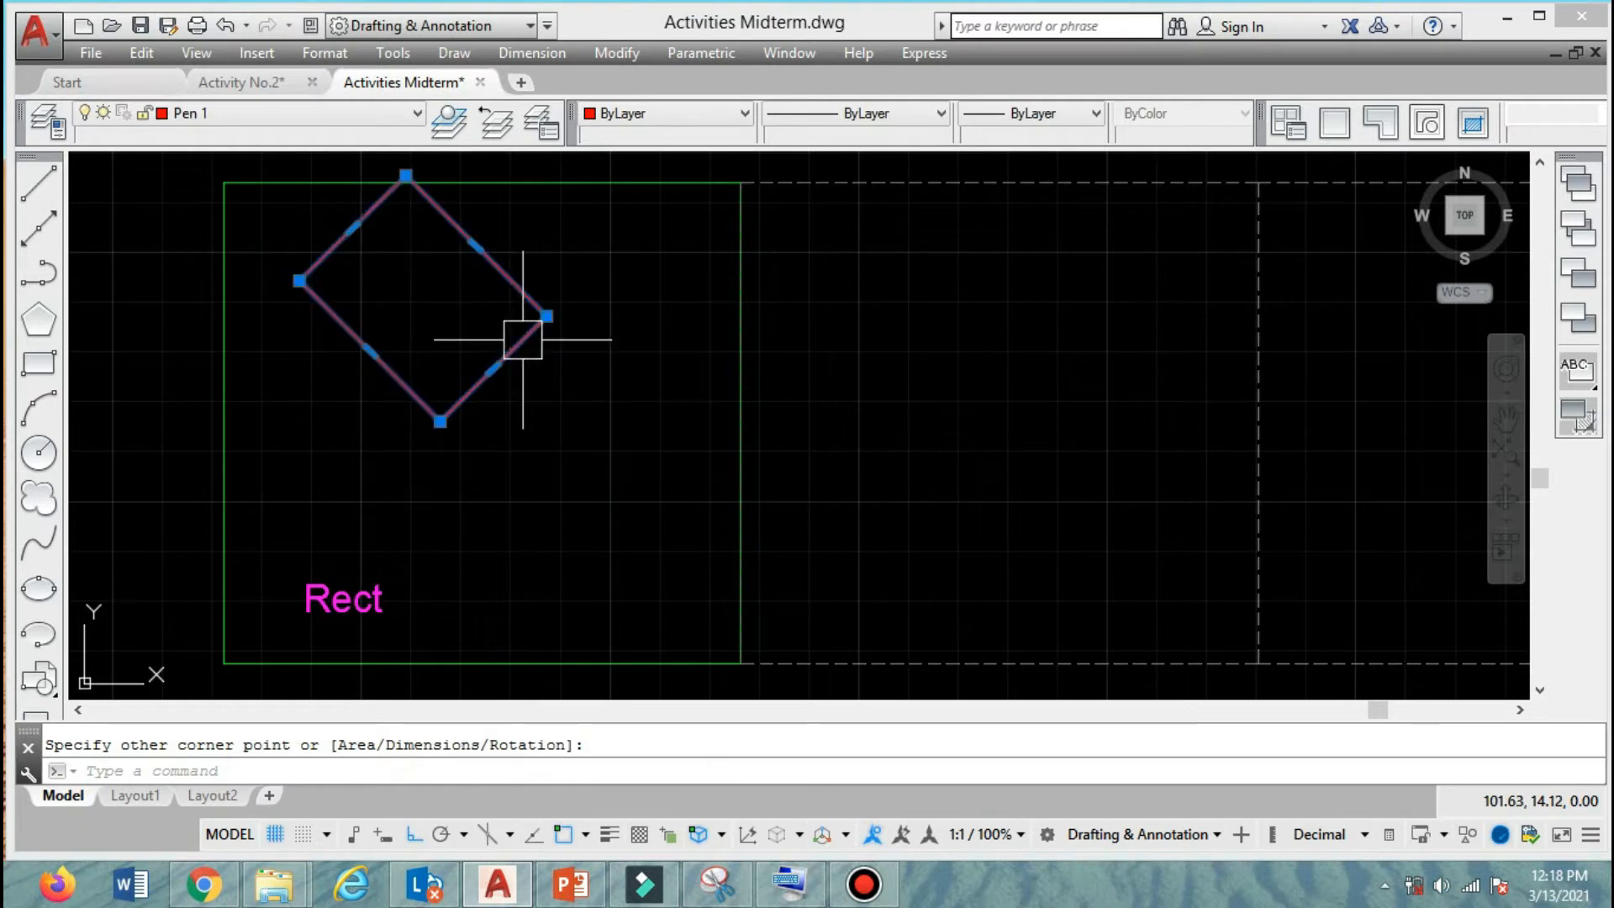
type("m")
key("Return")
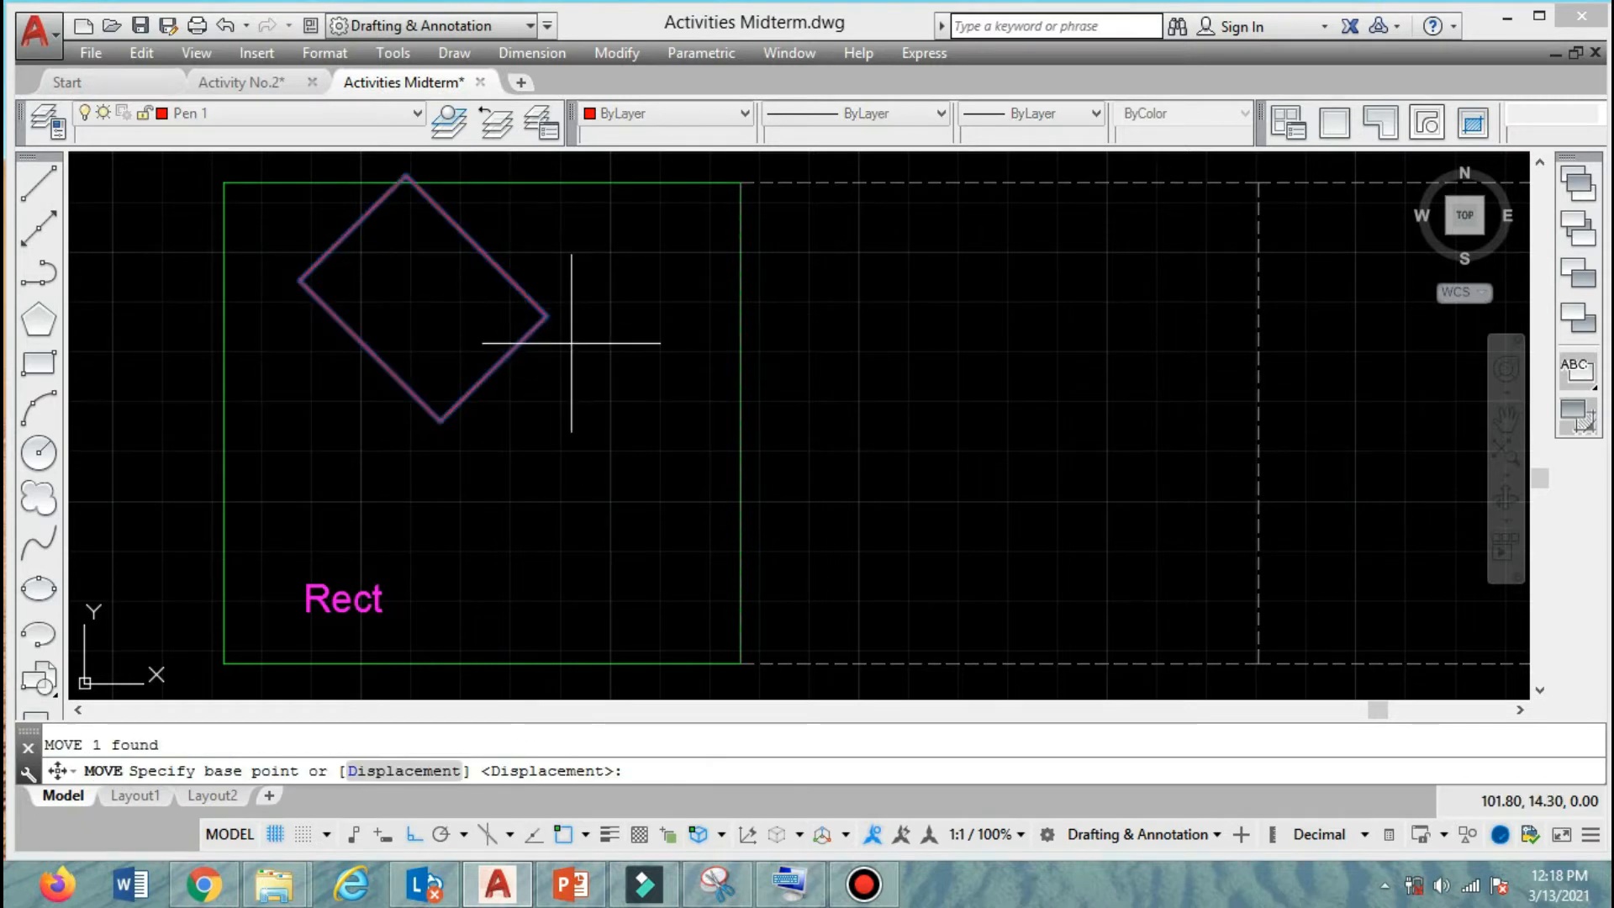
left_click(570, 352)
left_click(580, 417)
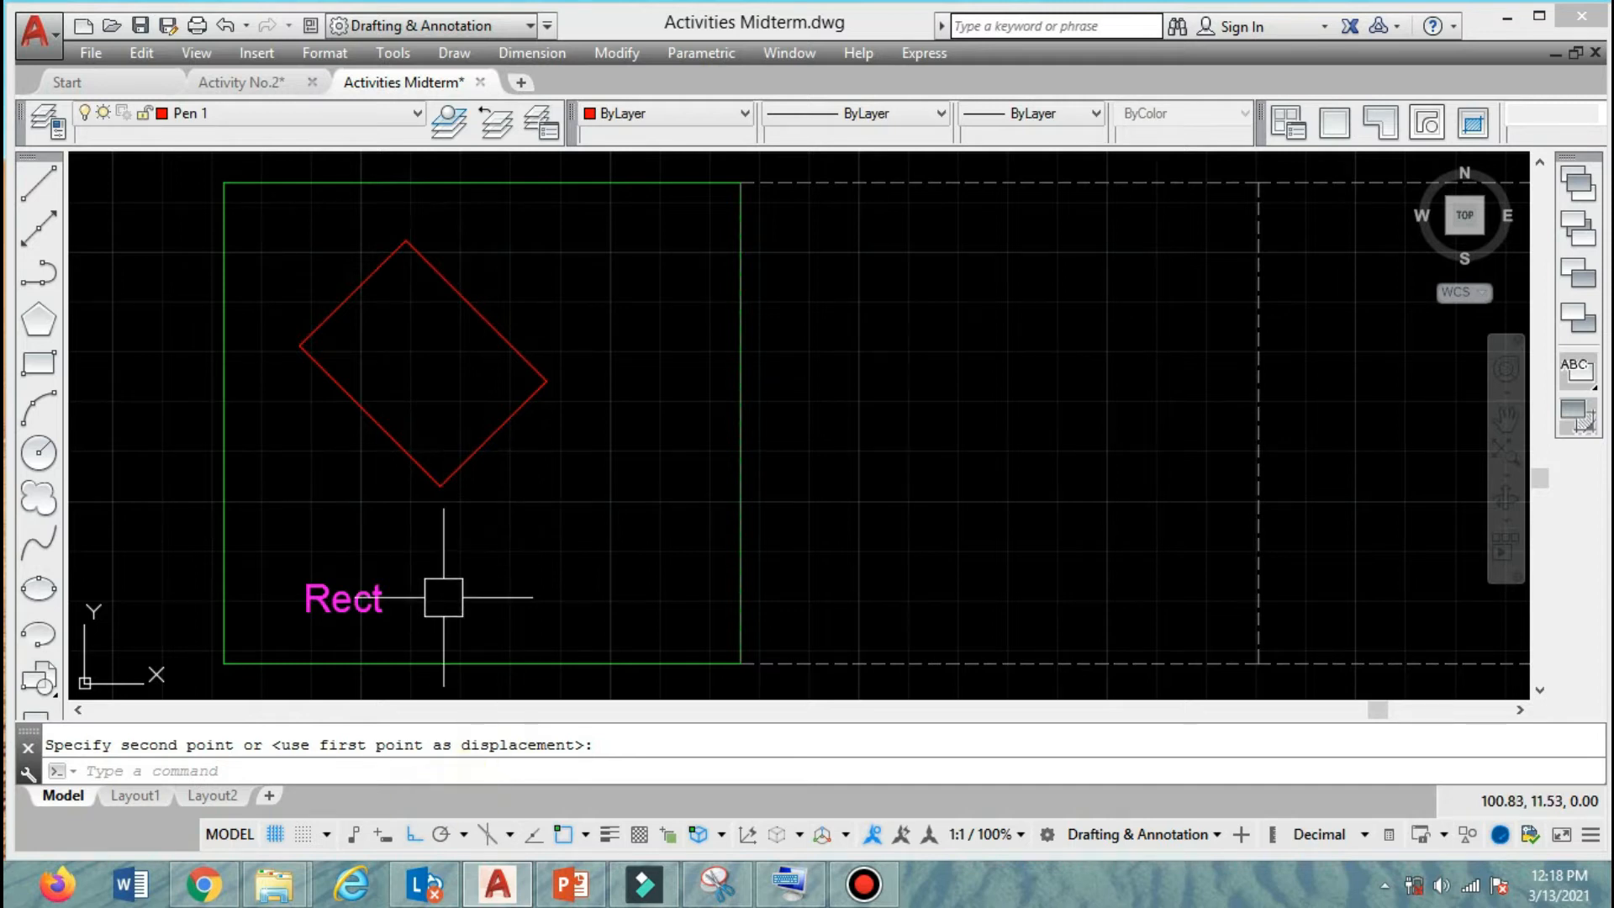
Move the rotated rectangle slightly to the right, closer to the middle of the green frame.
middle_click_drag(482, 469, 472, 426)
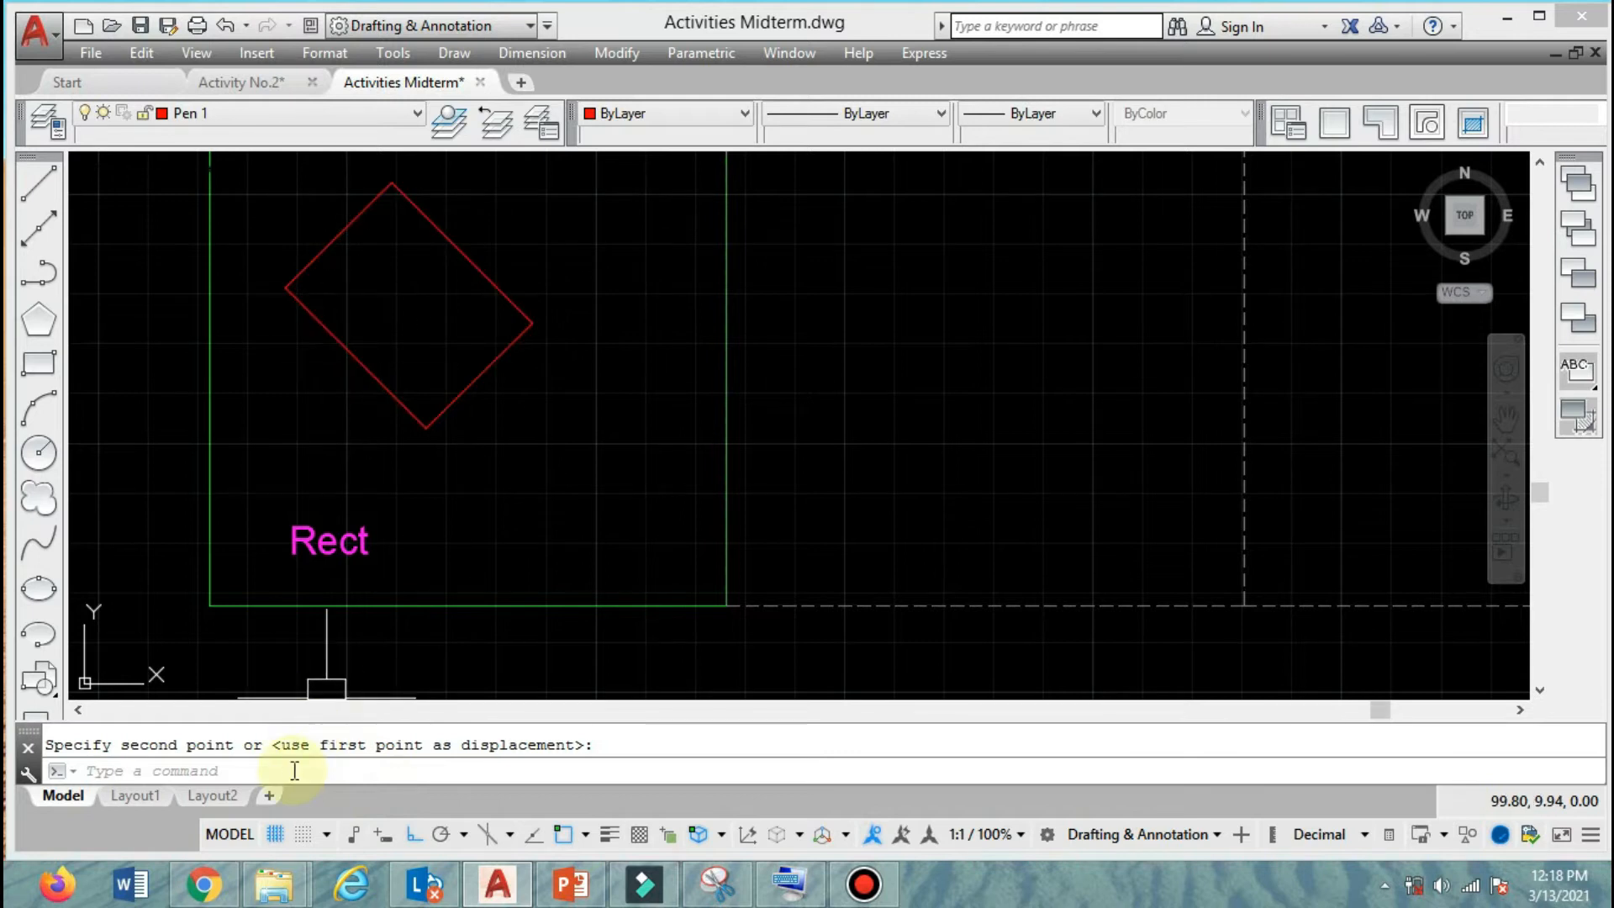
key("Return")
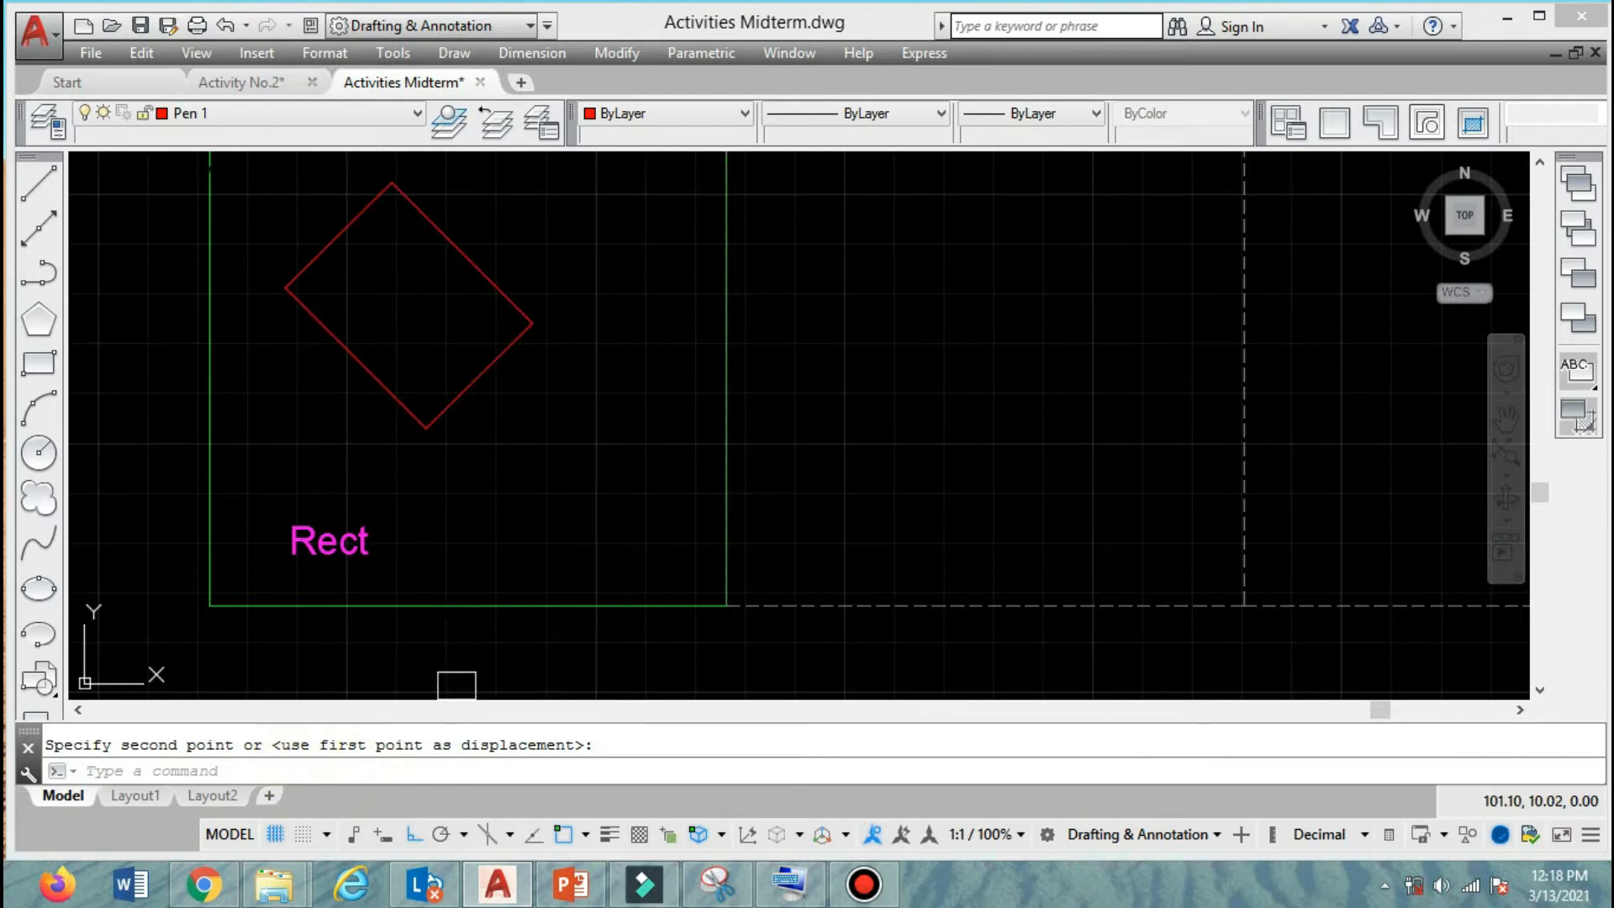
left_click(504, 350)
key("Return")
left_click(530, 447)
left_click(581, 460)
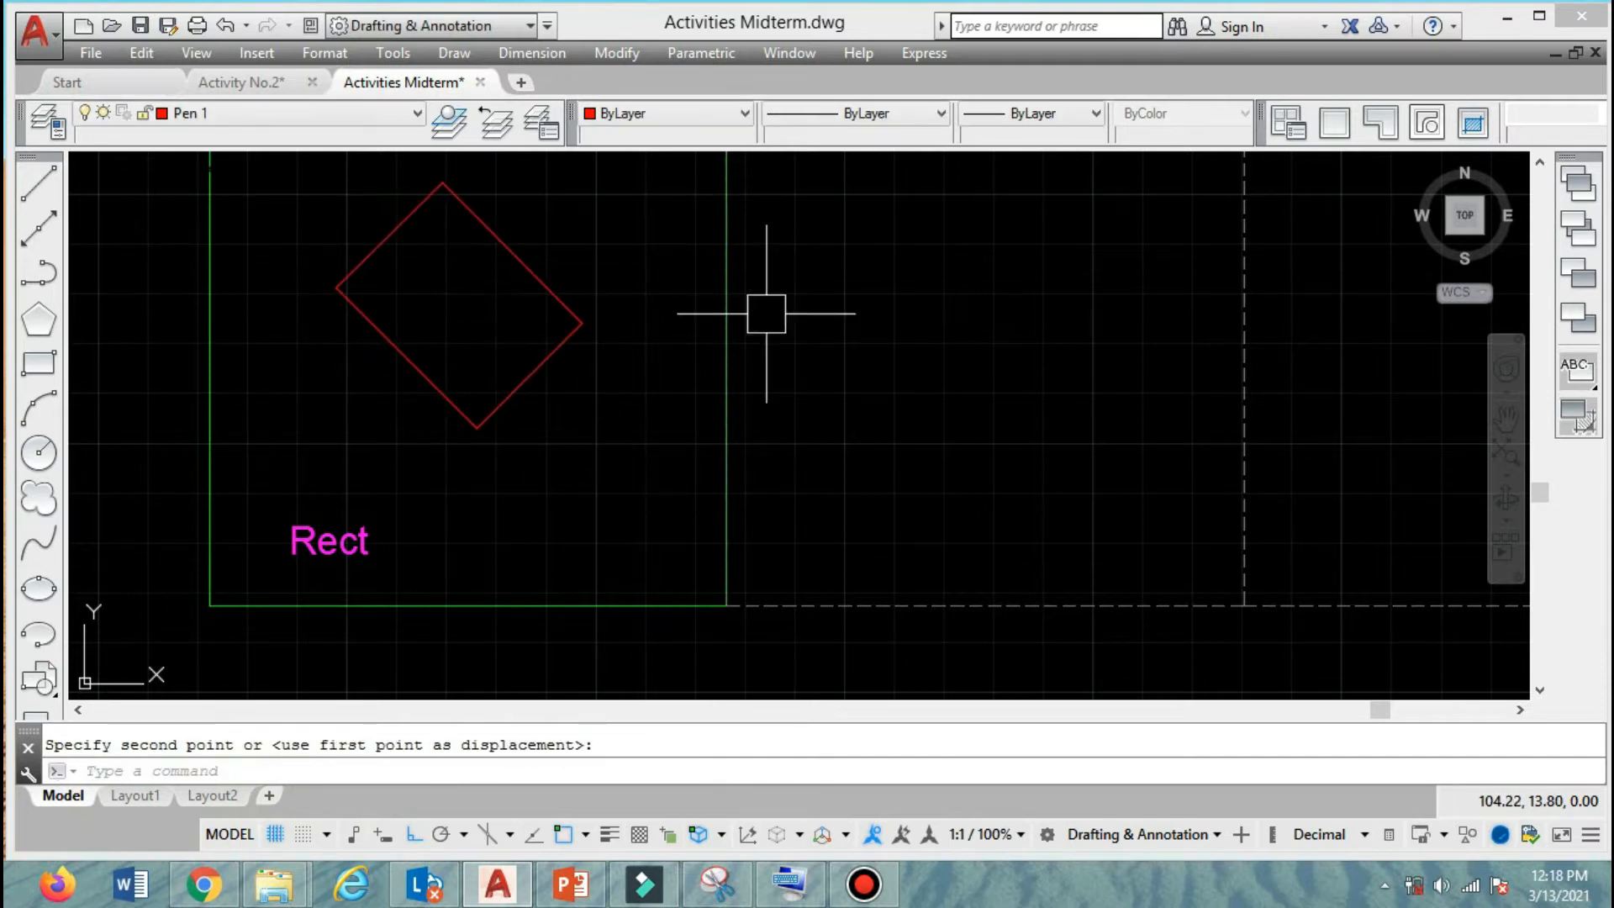
Start a rectangle from a first corner in the upper part of the second frame and set its rotation angle to 0.
type("rec")
key("Return")
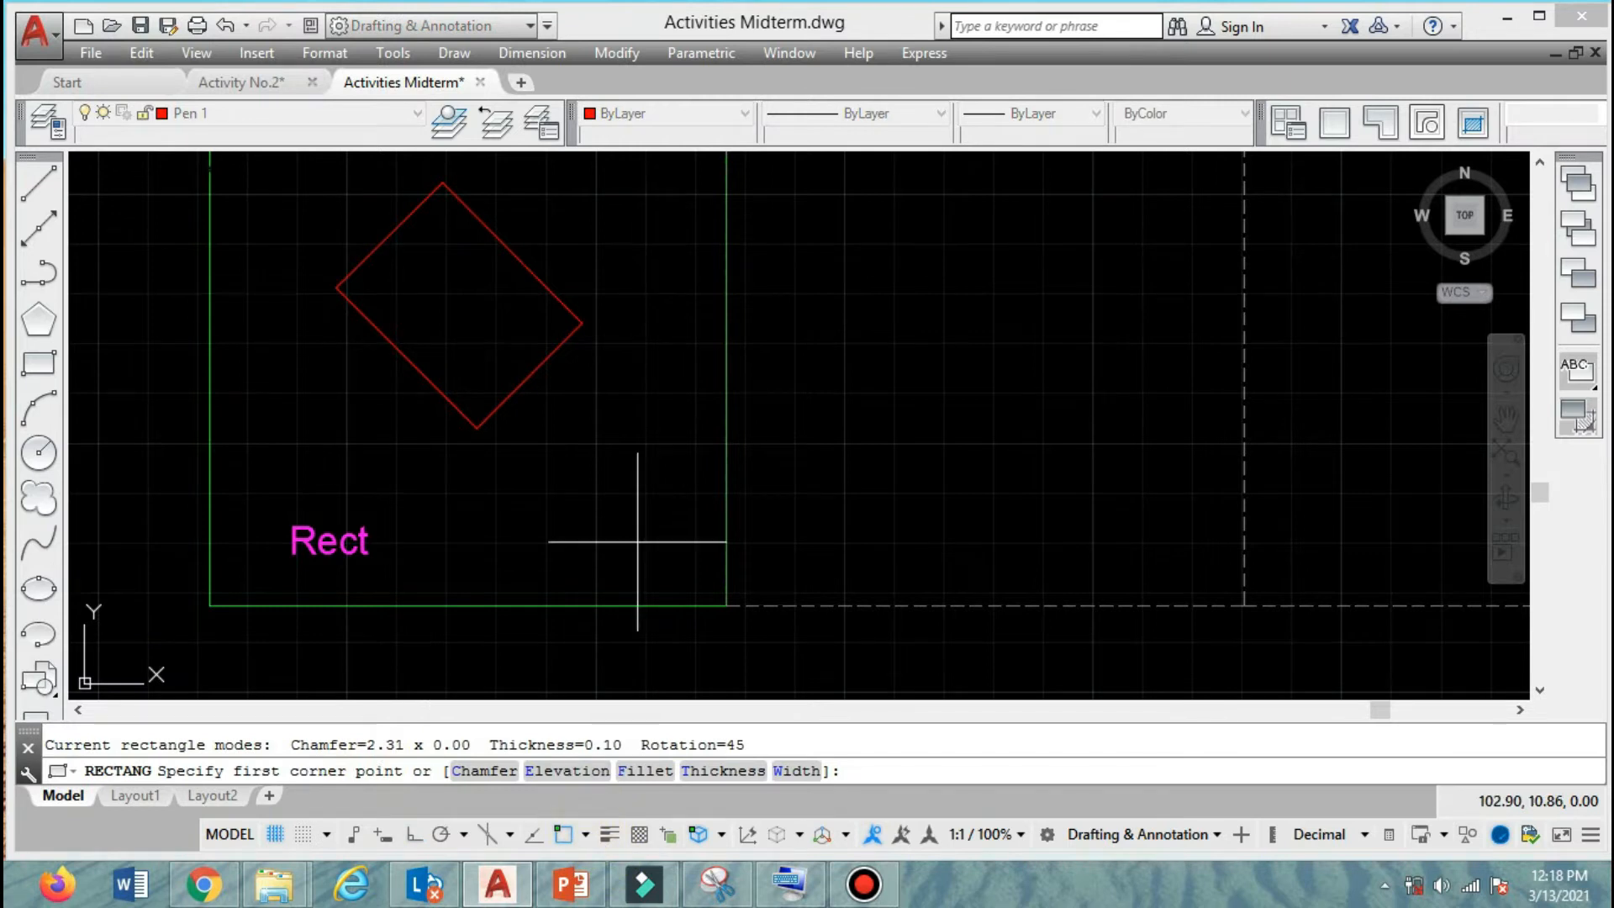
middle_click_drag(951, 277, 782, 339)
left_click(779, 285)
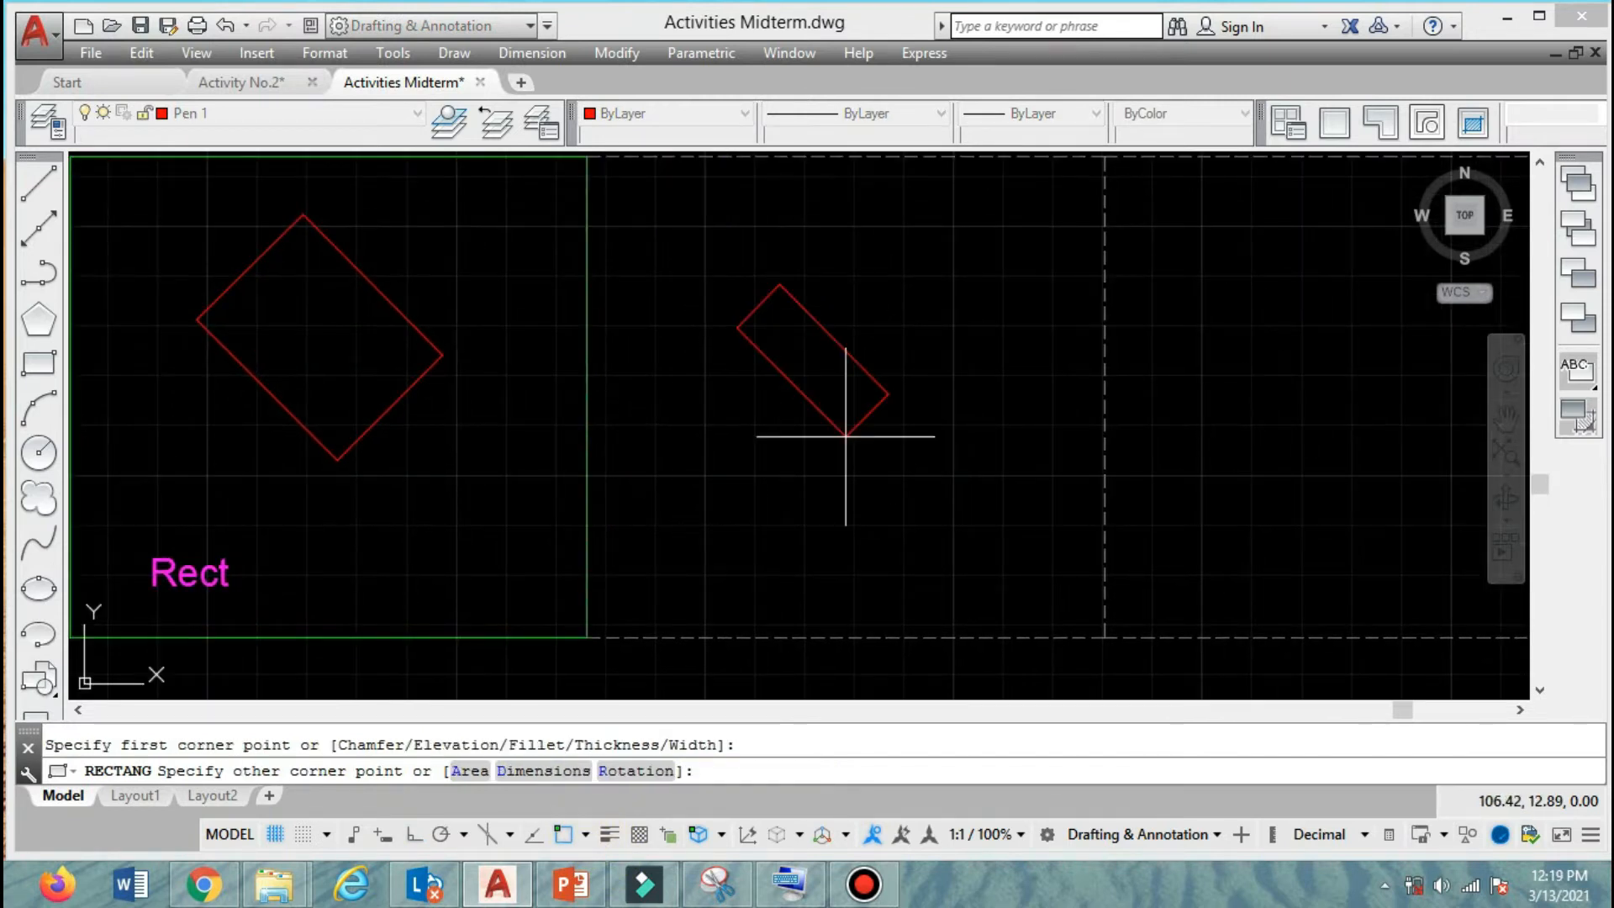
left_click(642, 768)
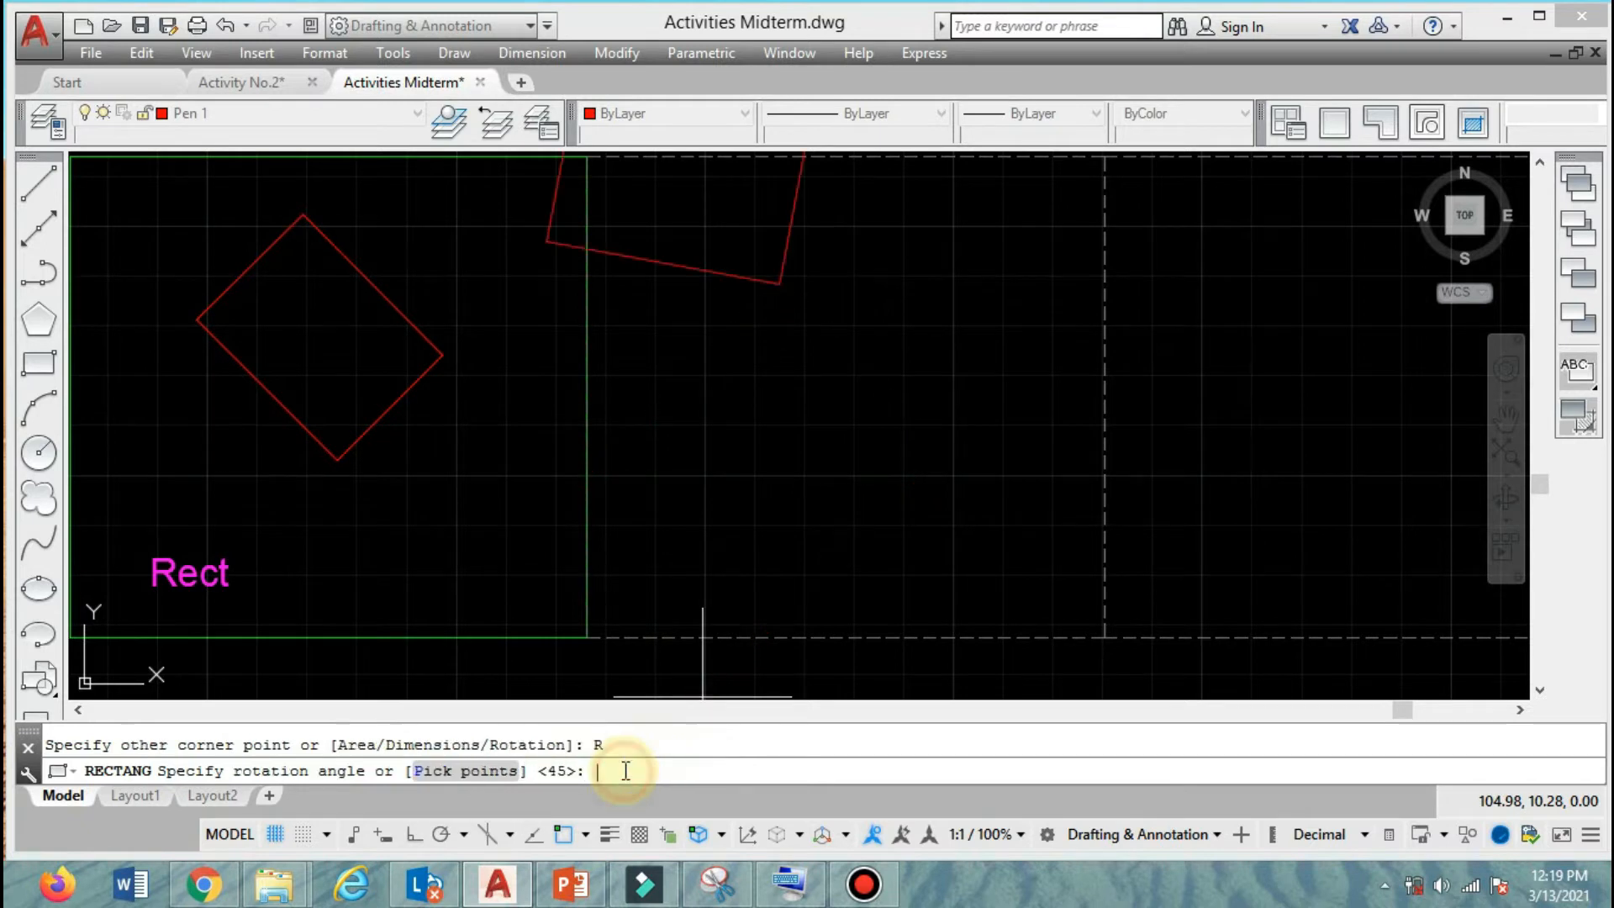
type("0")
key("Return")
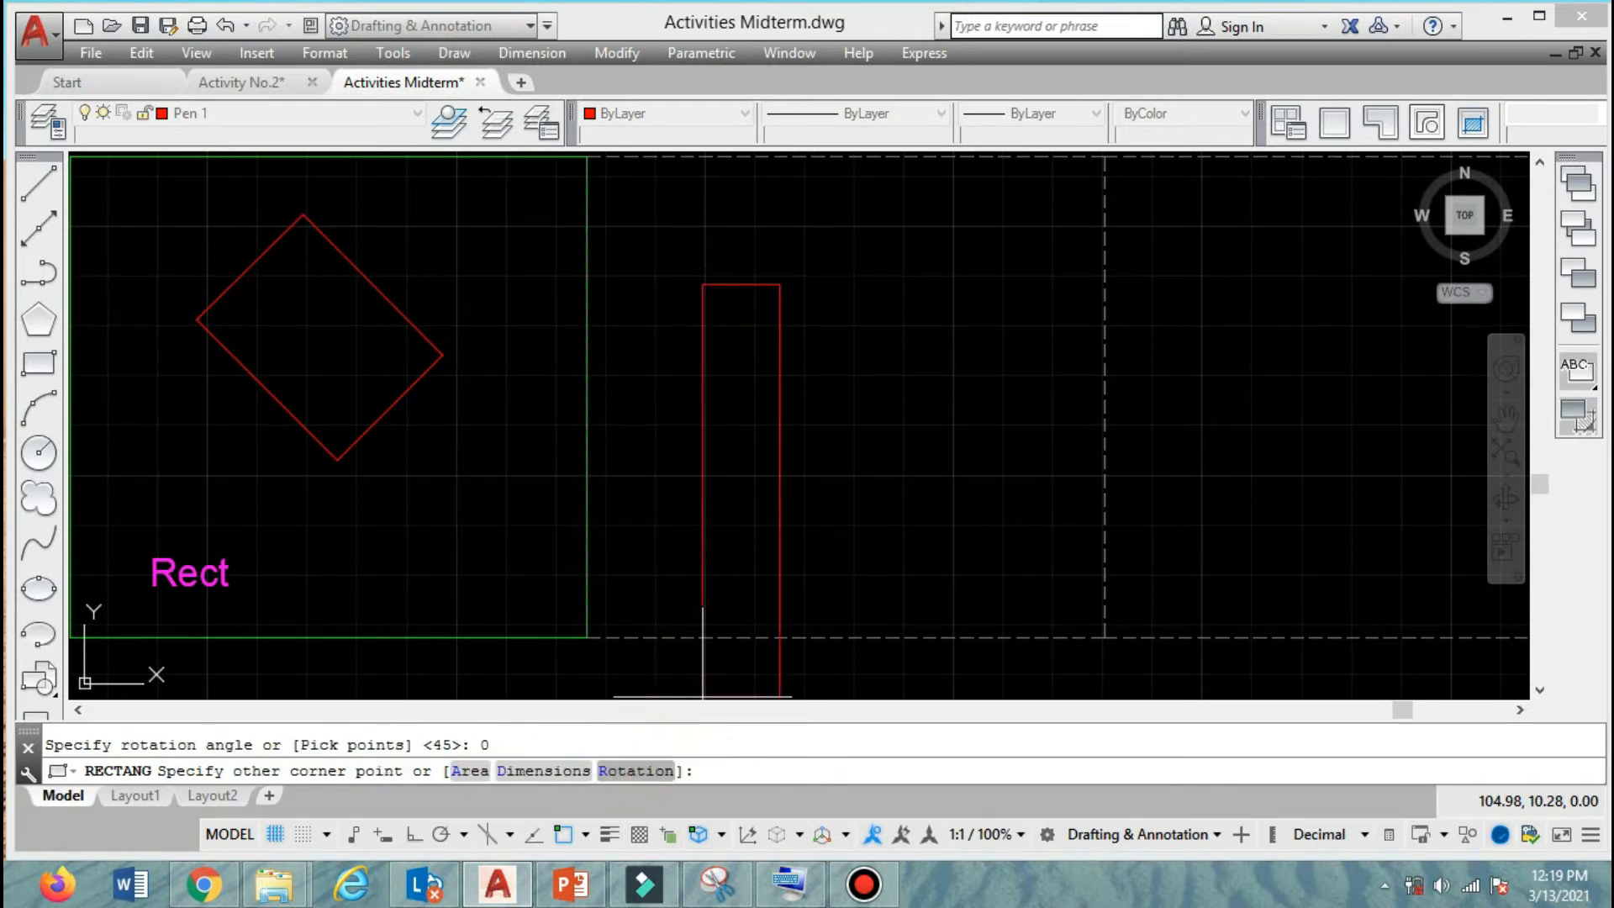
Complete the rectangle by area, using an area of 6 and a length of 1.50.
left_click(471, 771)
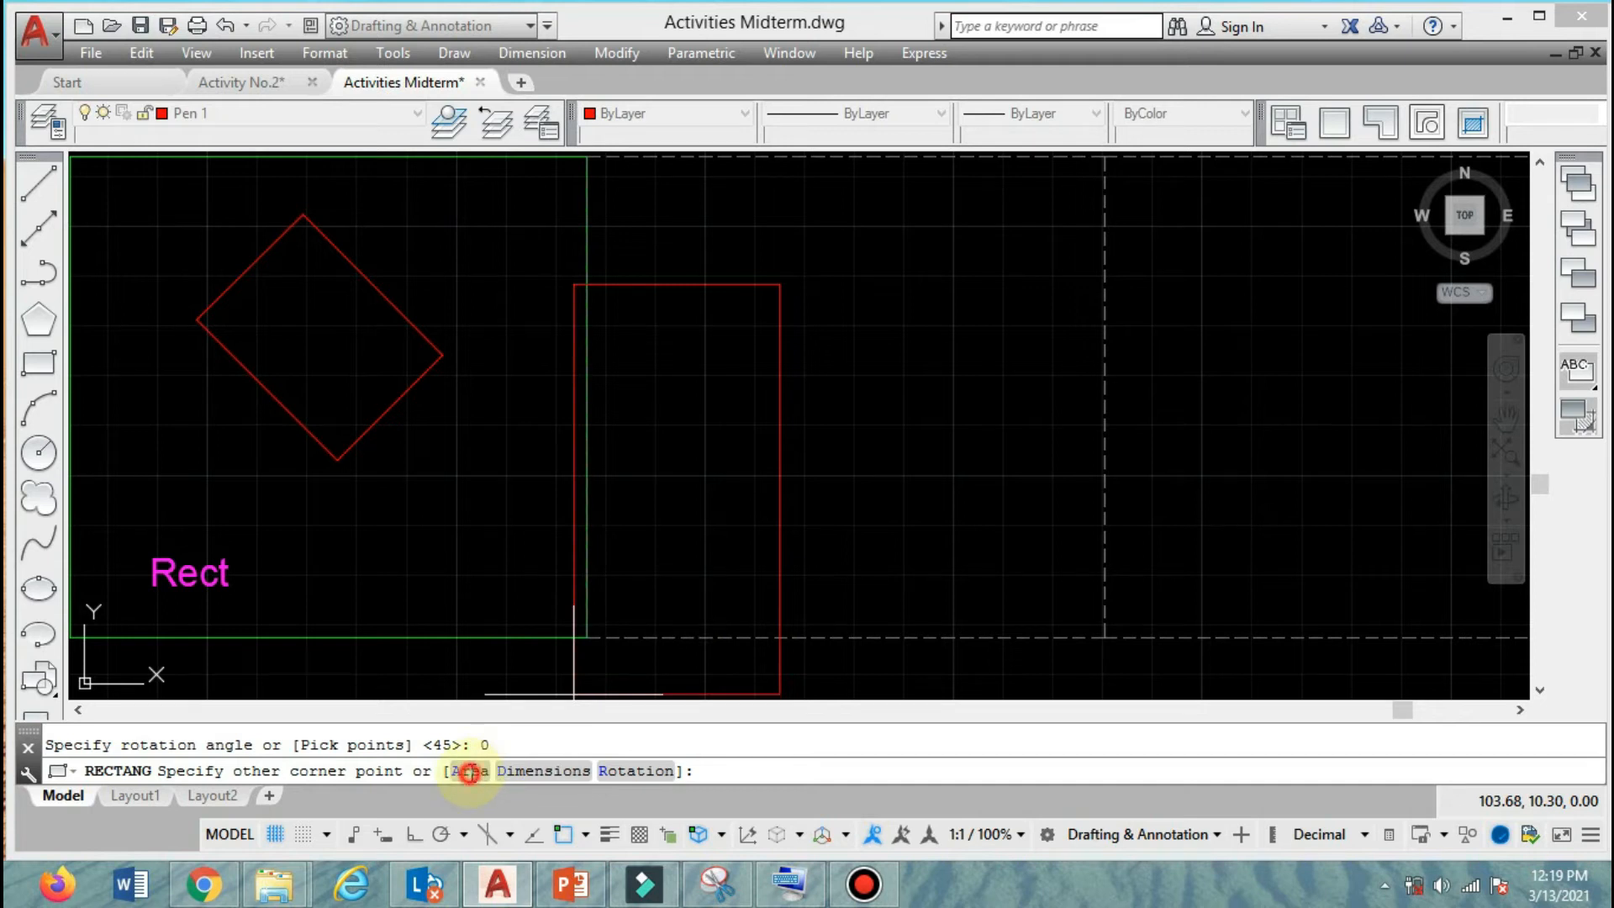
left_click(675, 772)
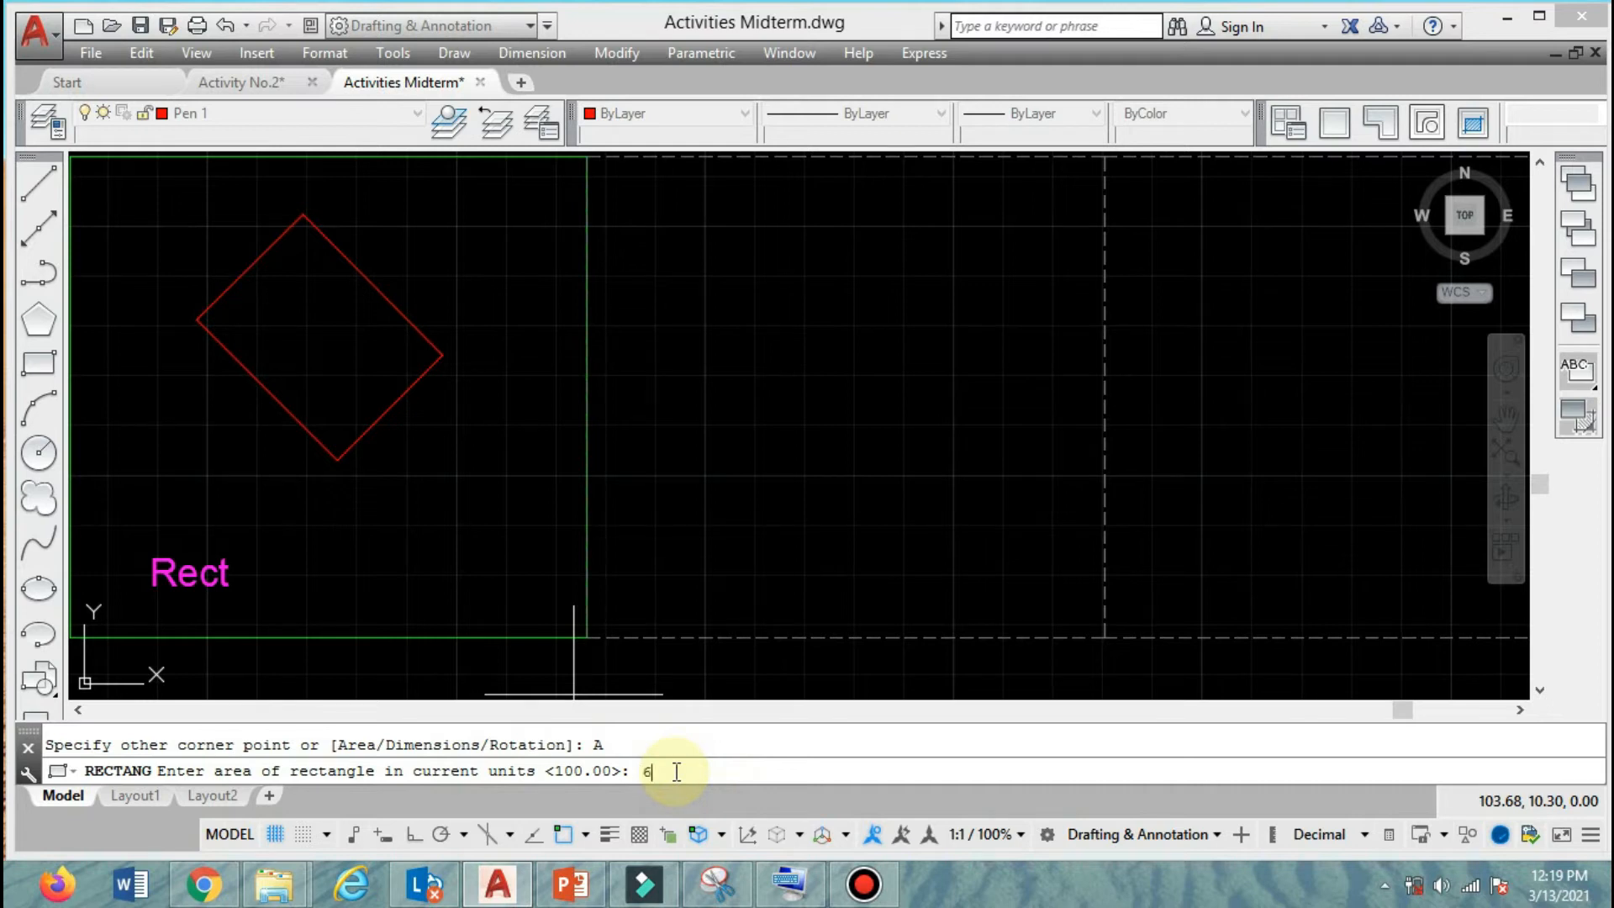
type("6")
key("Return")
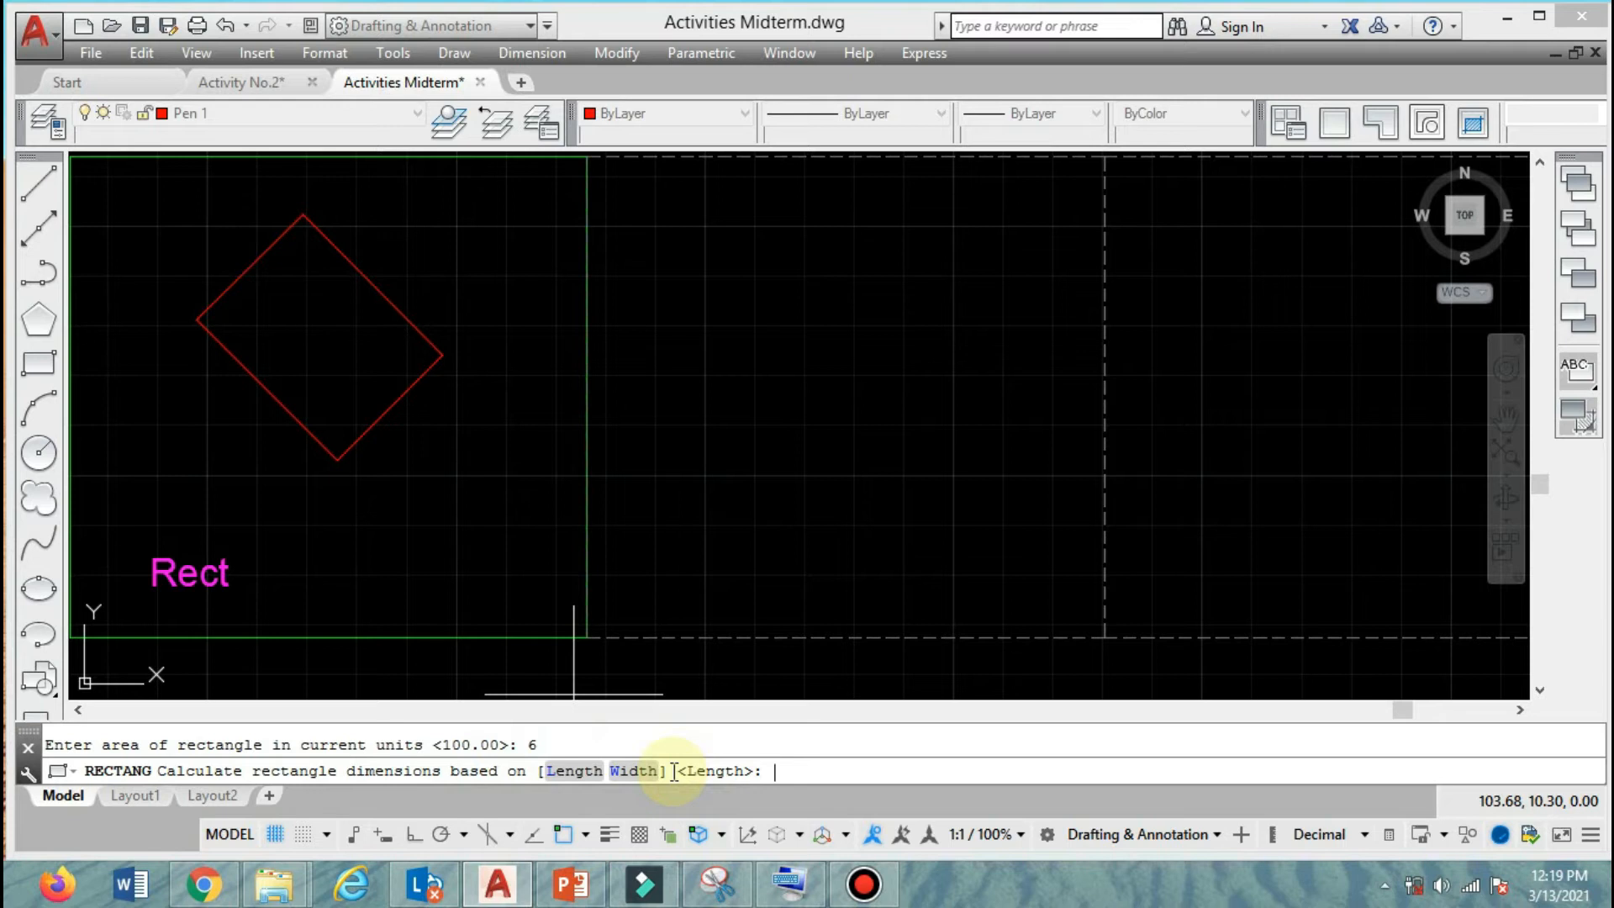
key("Return")
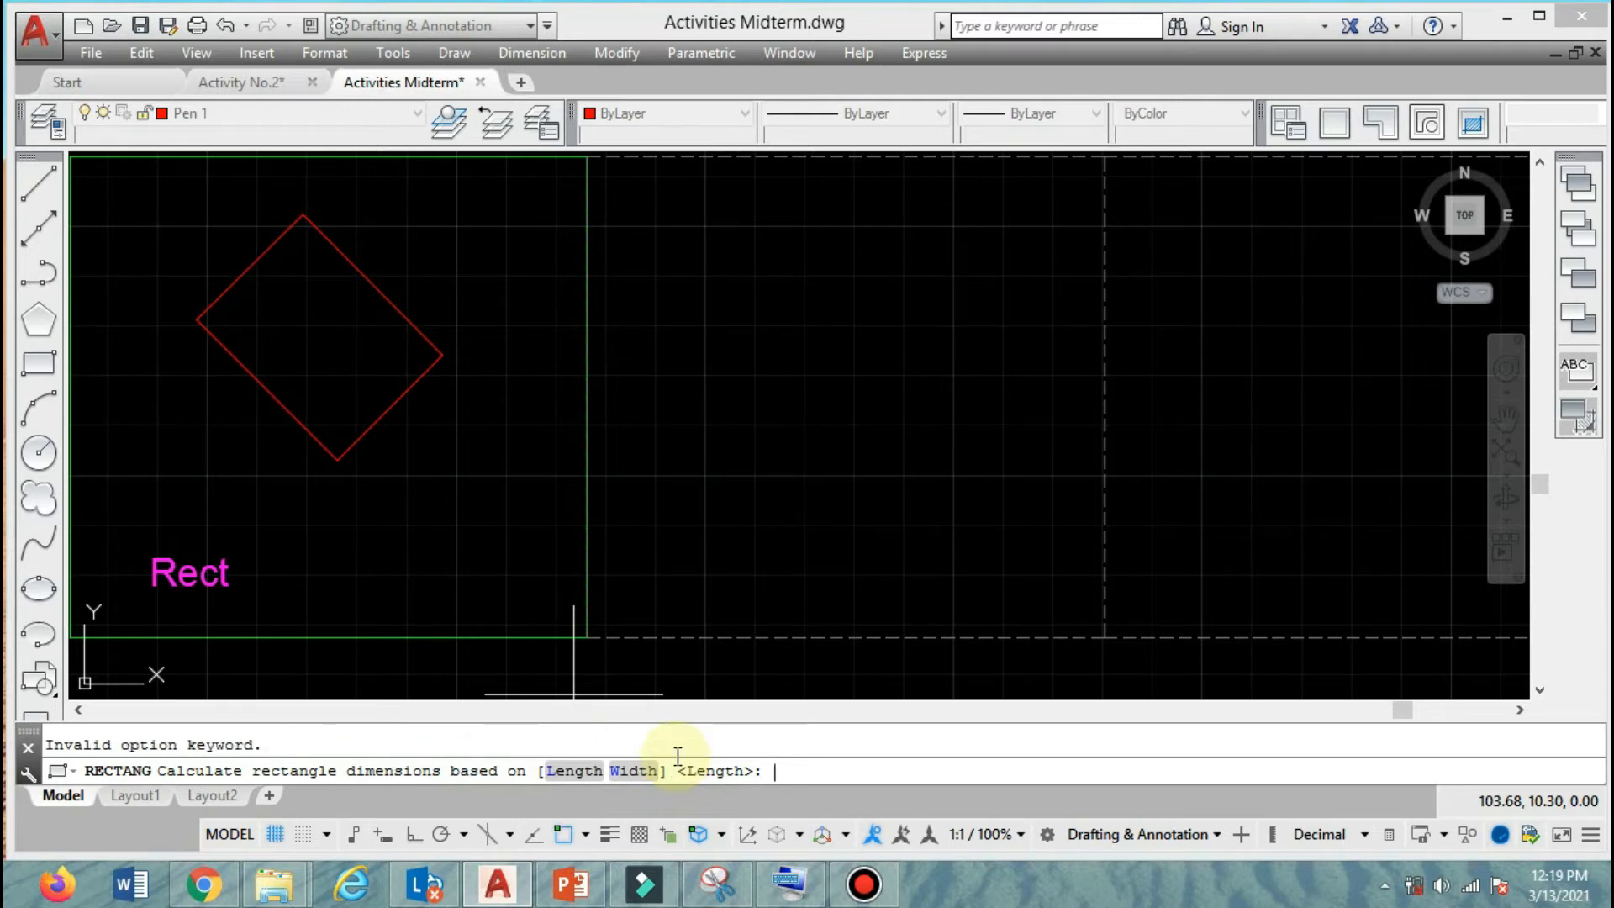
key("Return")
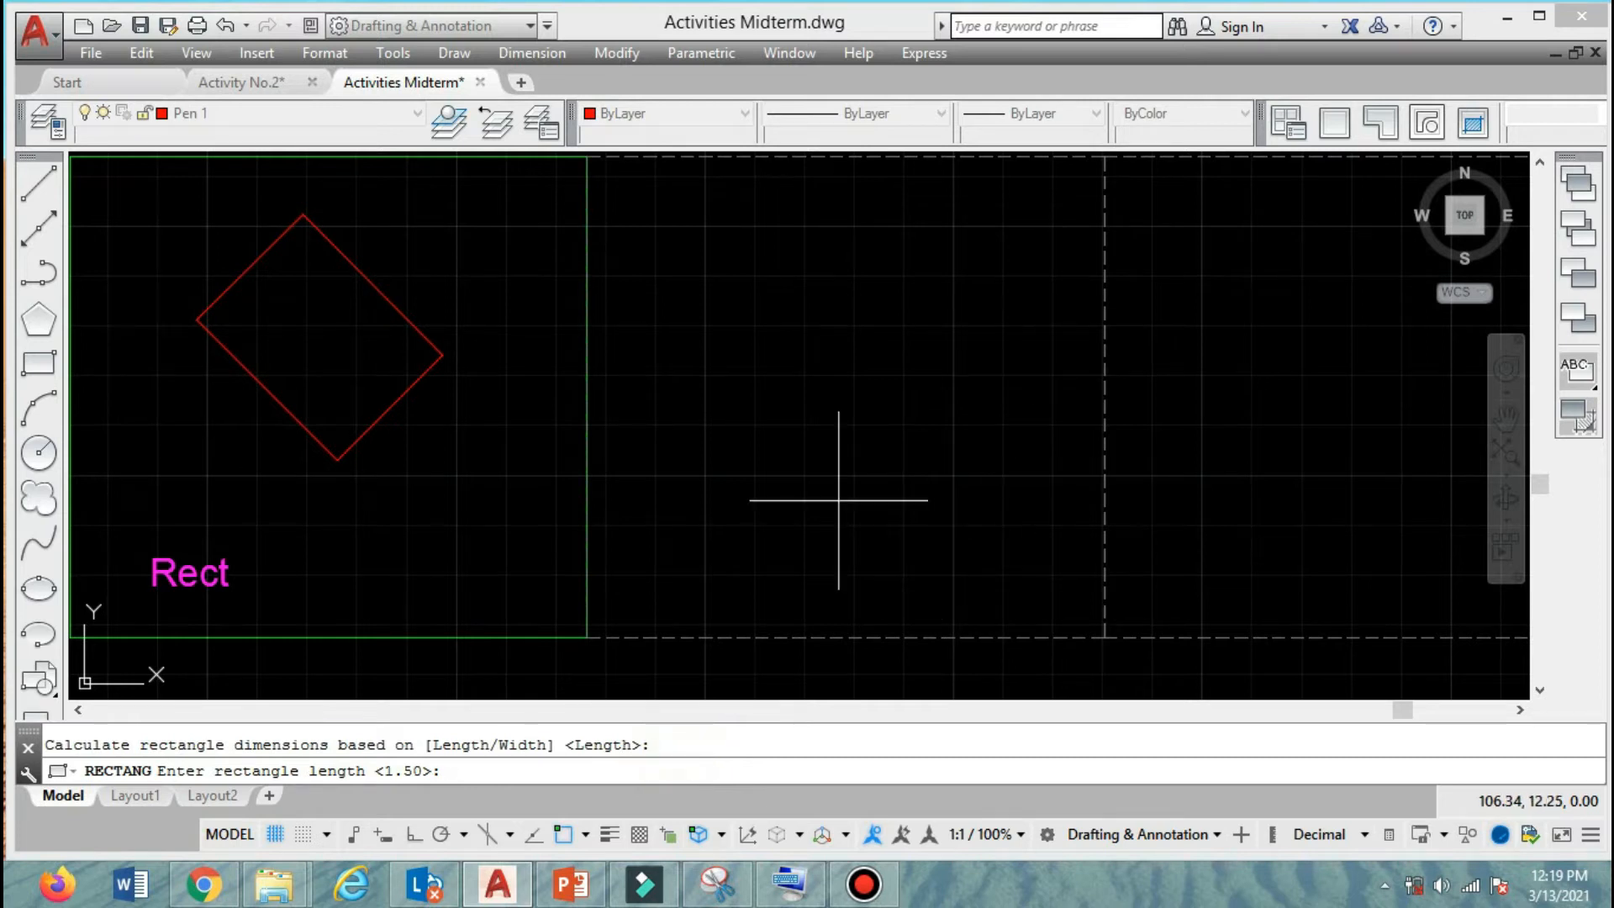
key("Return")
scroll(838, 500, "down", 4)
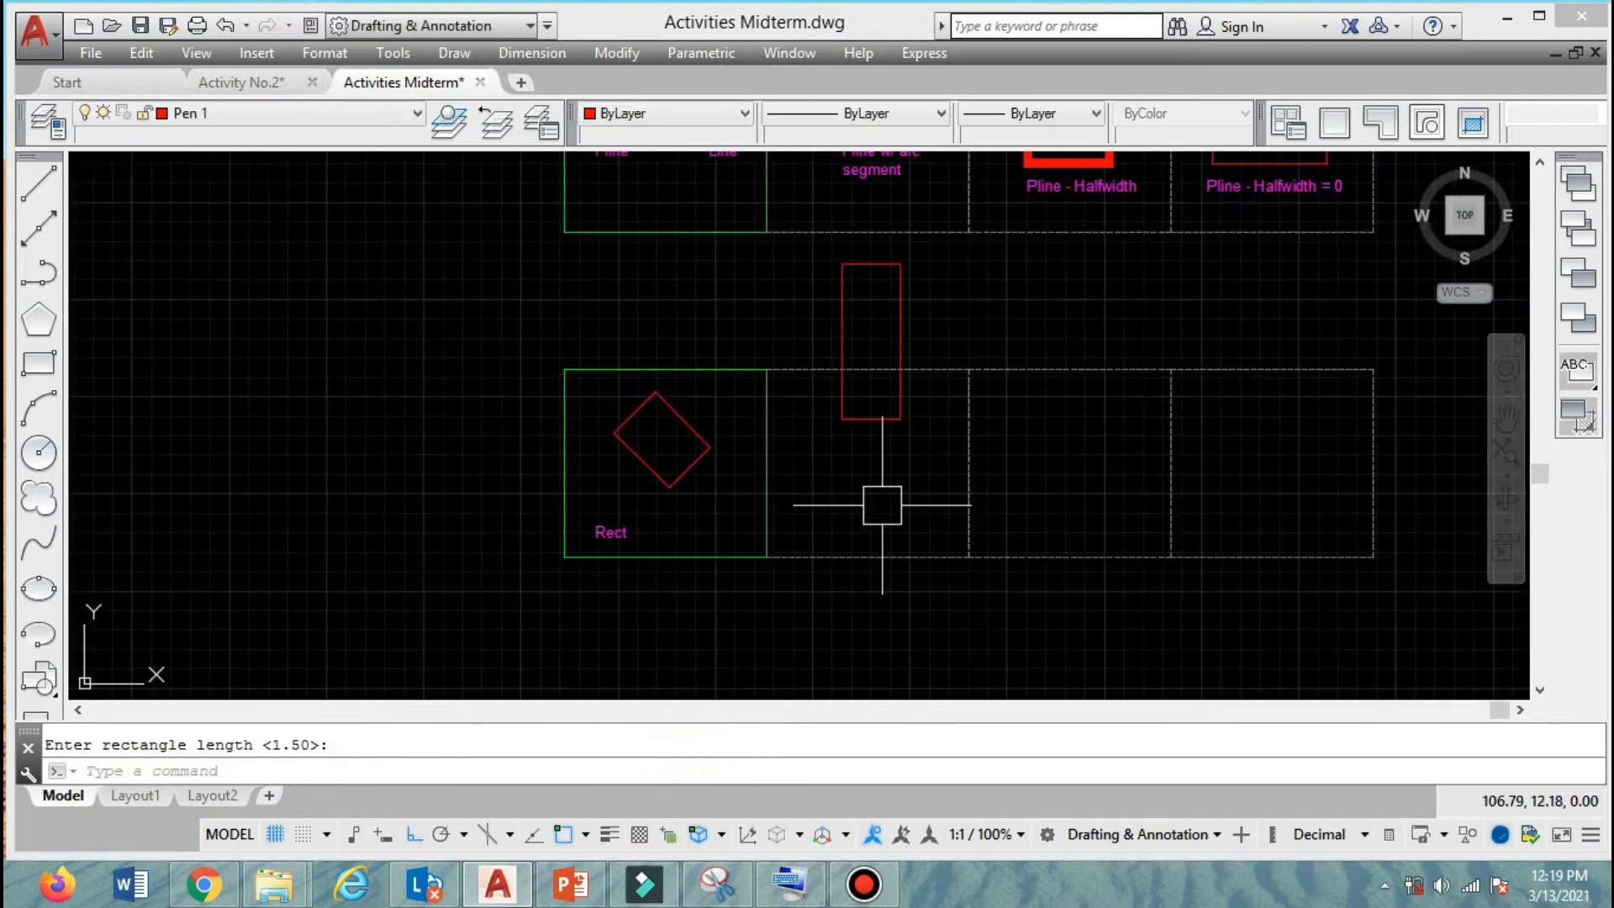
Move the upright rectangle straight down so it lies fully inside the second frame.
left_click(896, 396)
type("m")
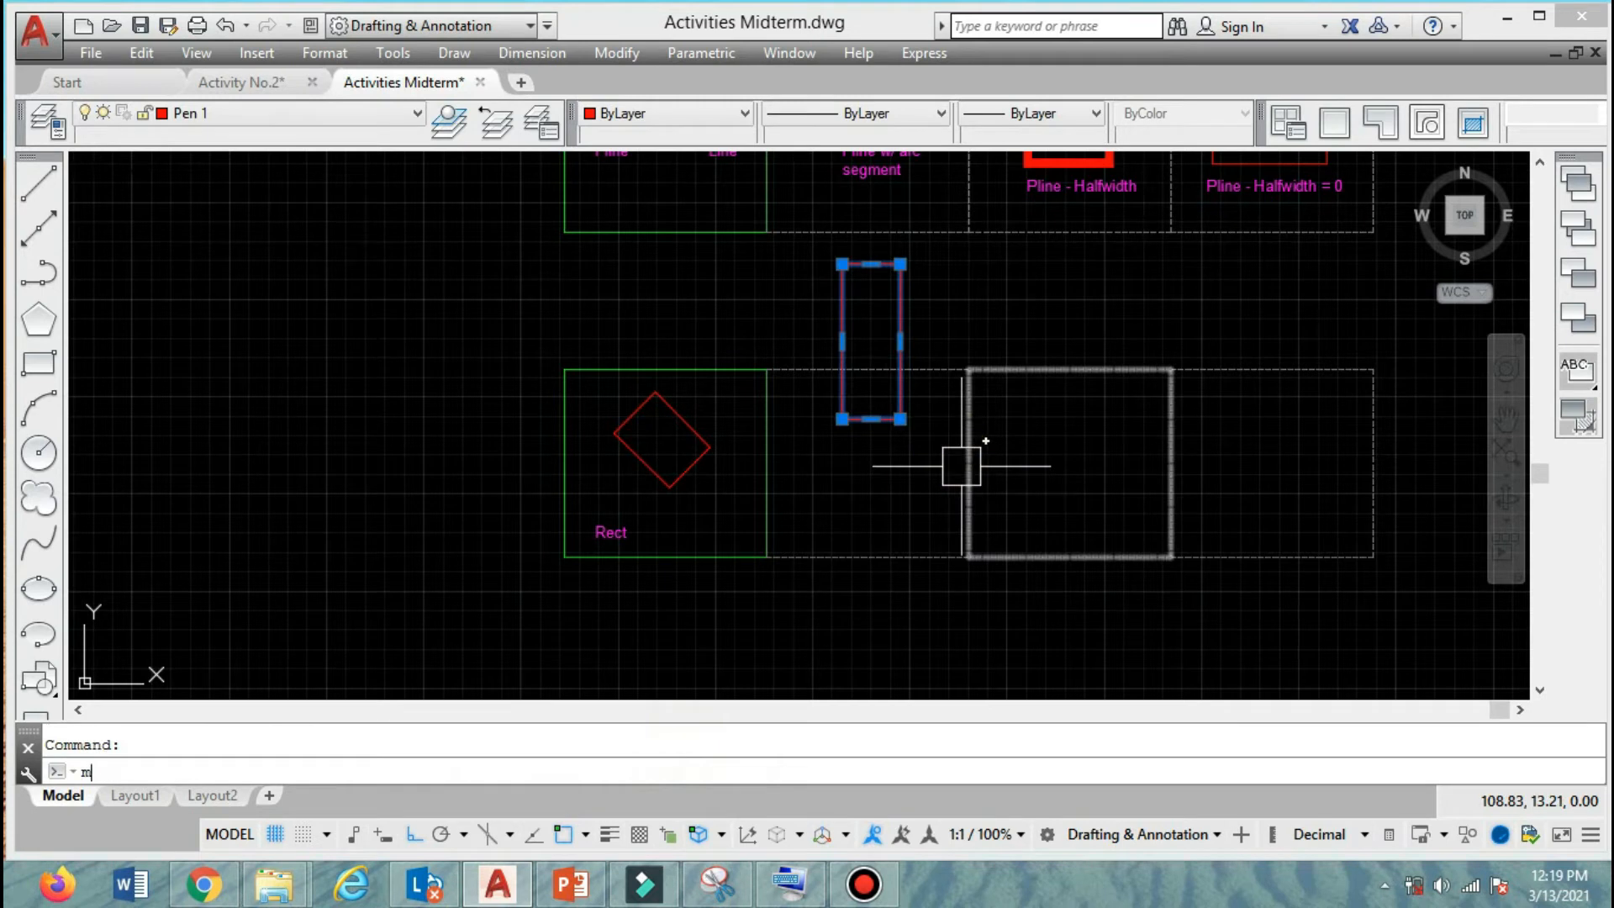
key("Return")
left_click(466, 347)
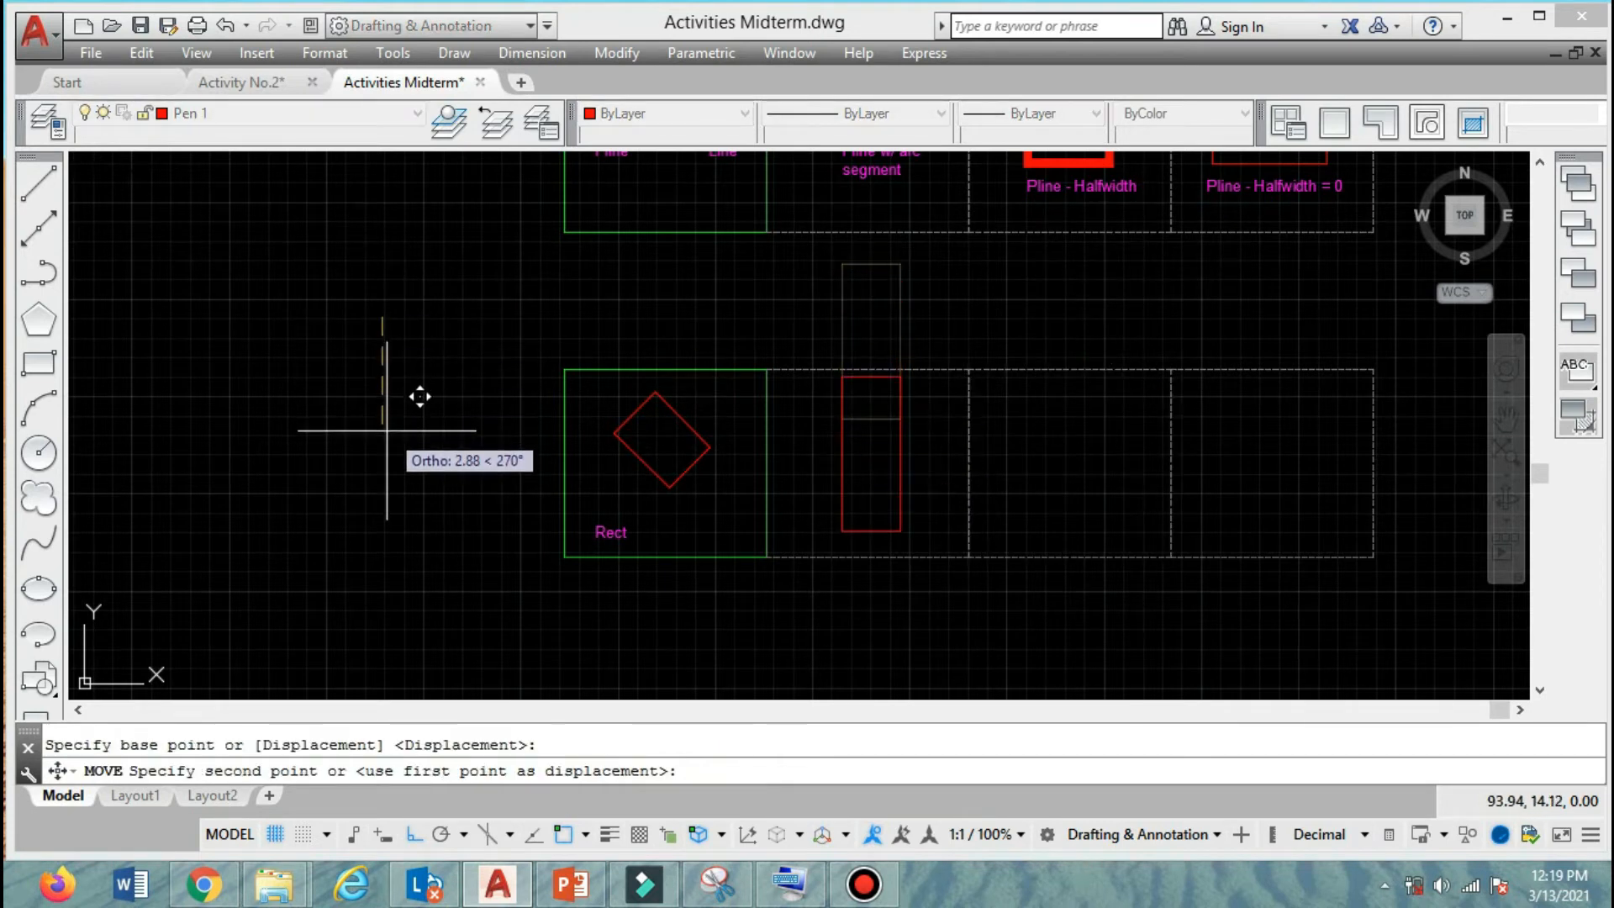
left_click(465, 463)
scroll(589, 420, "up", 4)
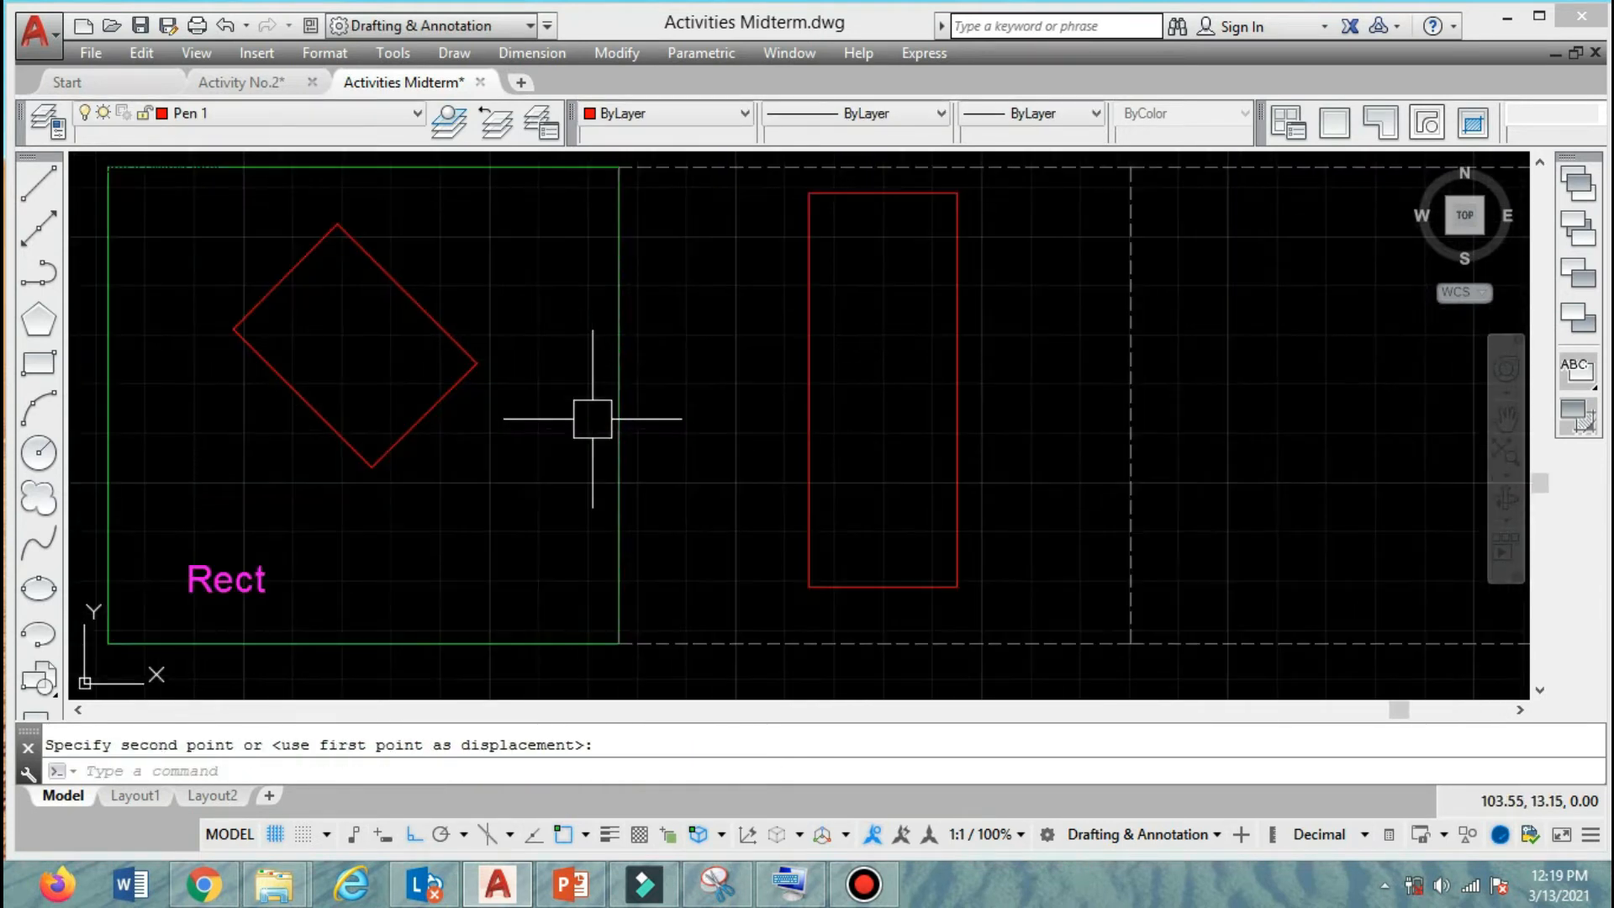
Move the upright rectangle slightly further down to centre it vertically in the second frame.
middle_click_drag(619, 418, 716, 401)
left_click(904, 361)
type("m")
key("Return")
left_click(801, 299)
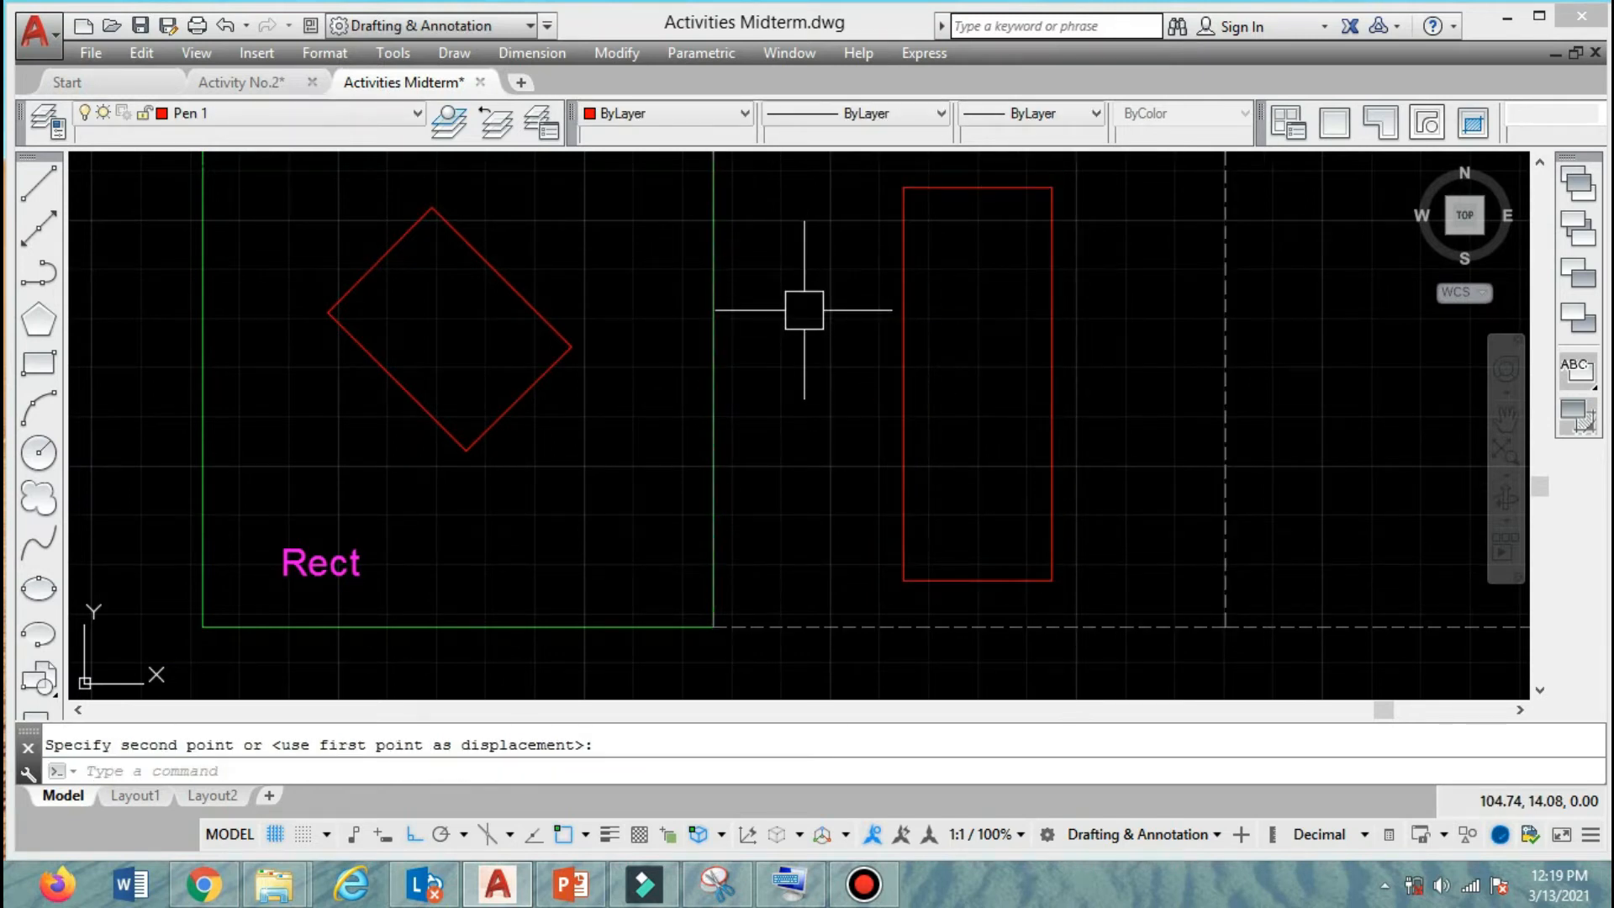
scroll(742, 345, "down", 2)
mouse_move(919, 396)
middle_mouse_down()
mouse_move(832, 443)
mouse_move(707, 472)
mouse_move(810, 471)
middle_mouse_up()
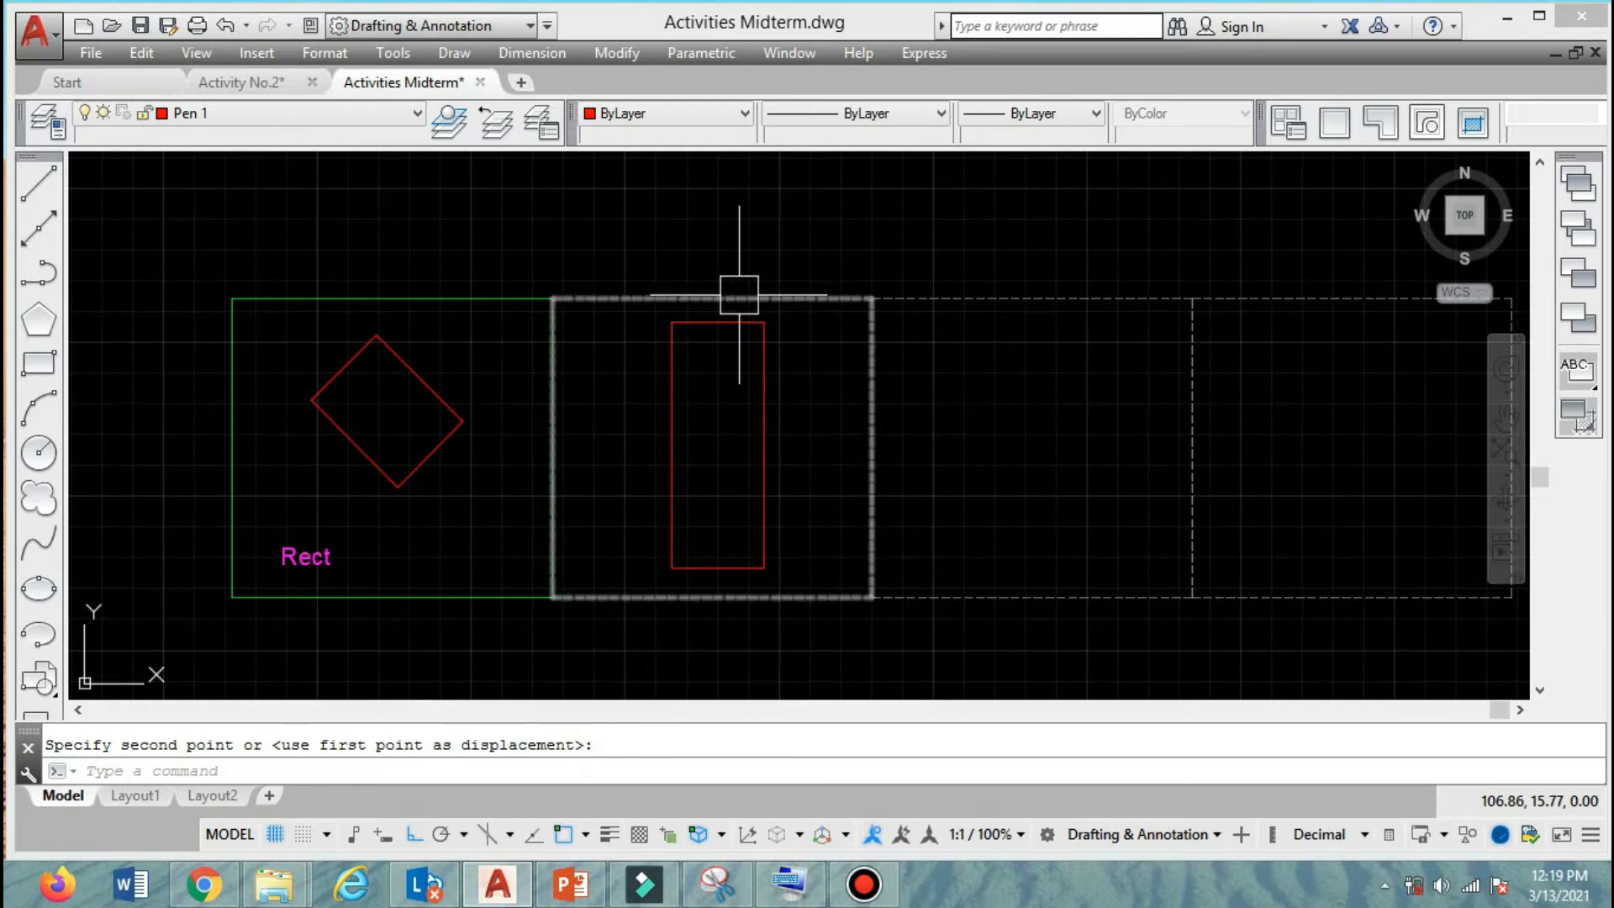
Try a chamfered rectangle in the third frame with a first chamfer distance of 0.2 and the second distance picked from two points.
left_click(282, 771)
type("rec")
key("Return")
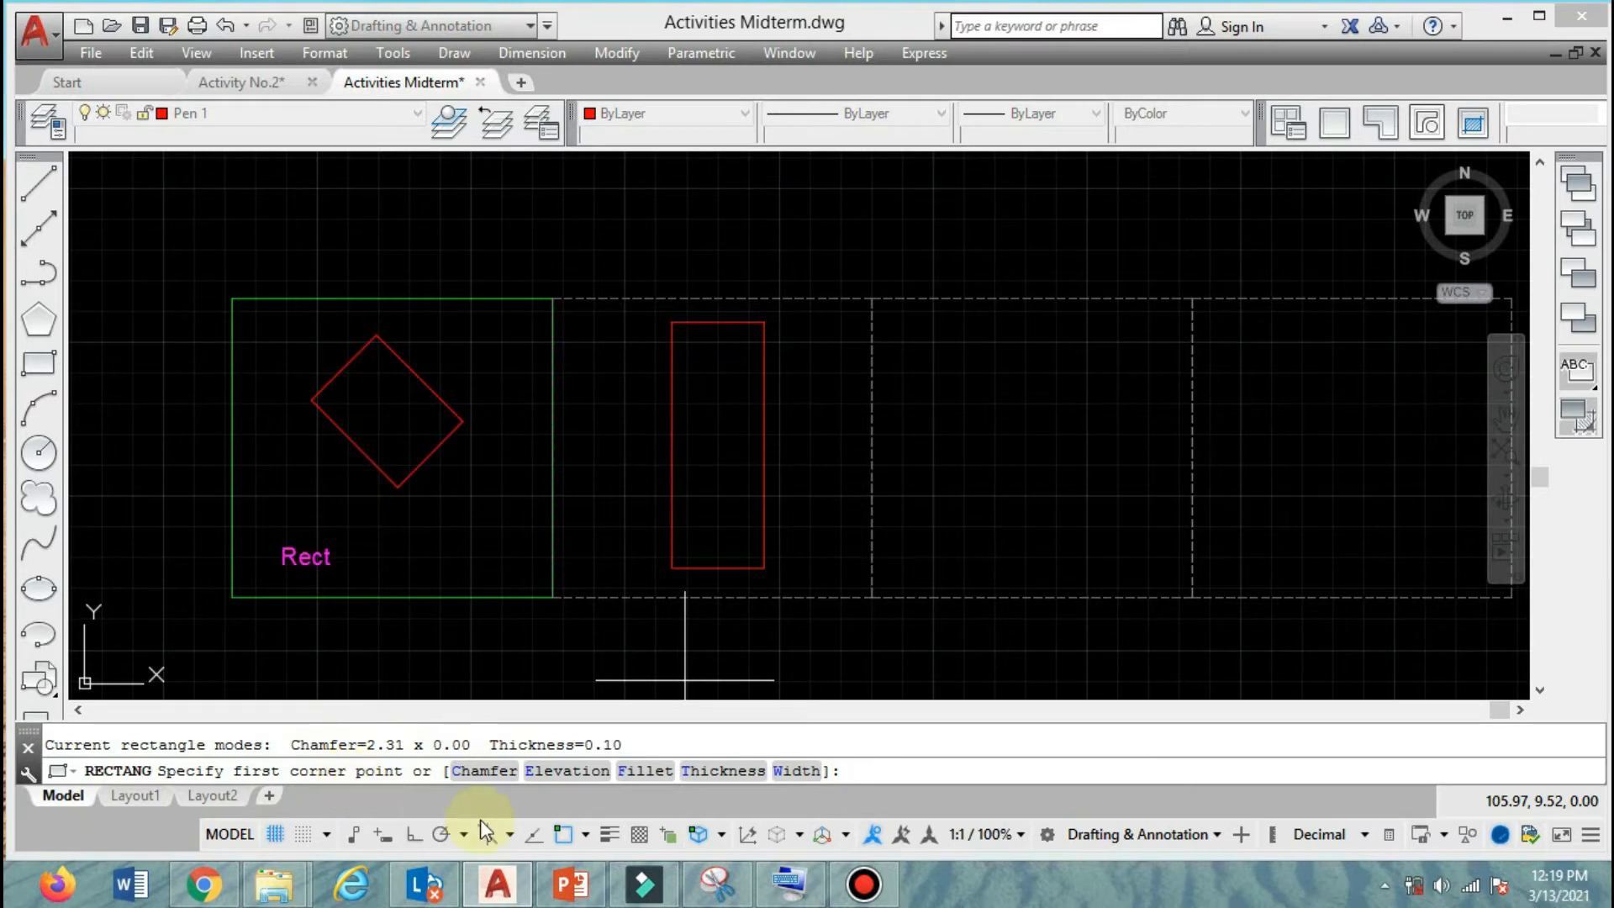
left_click(488, 778)
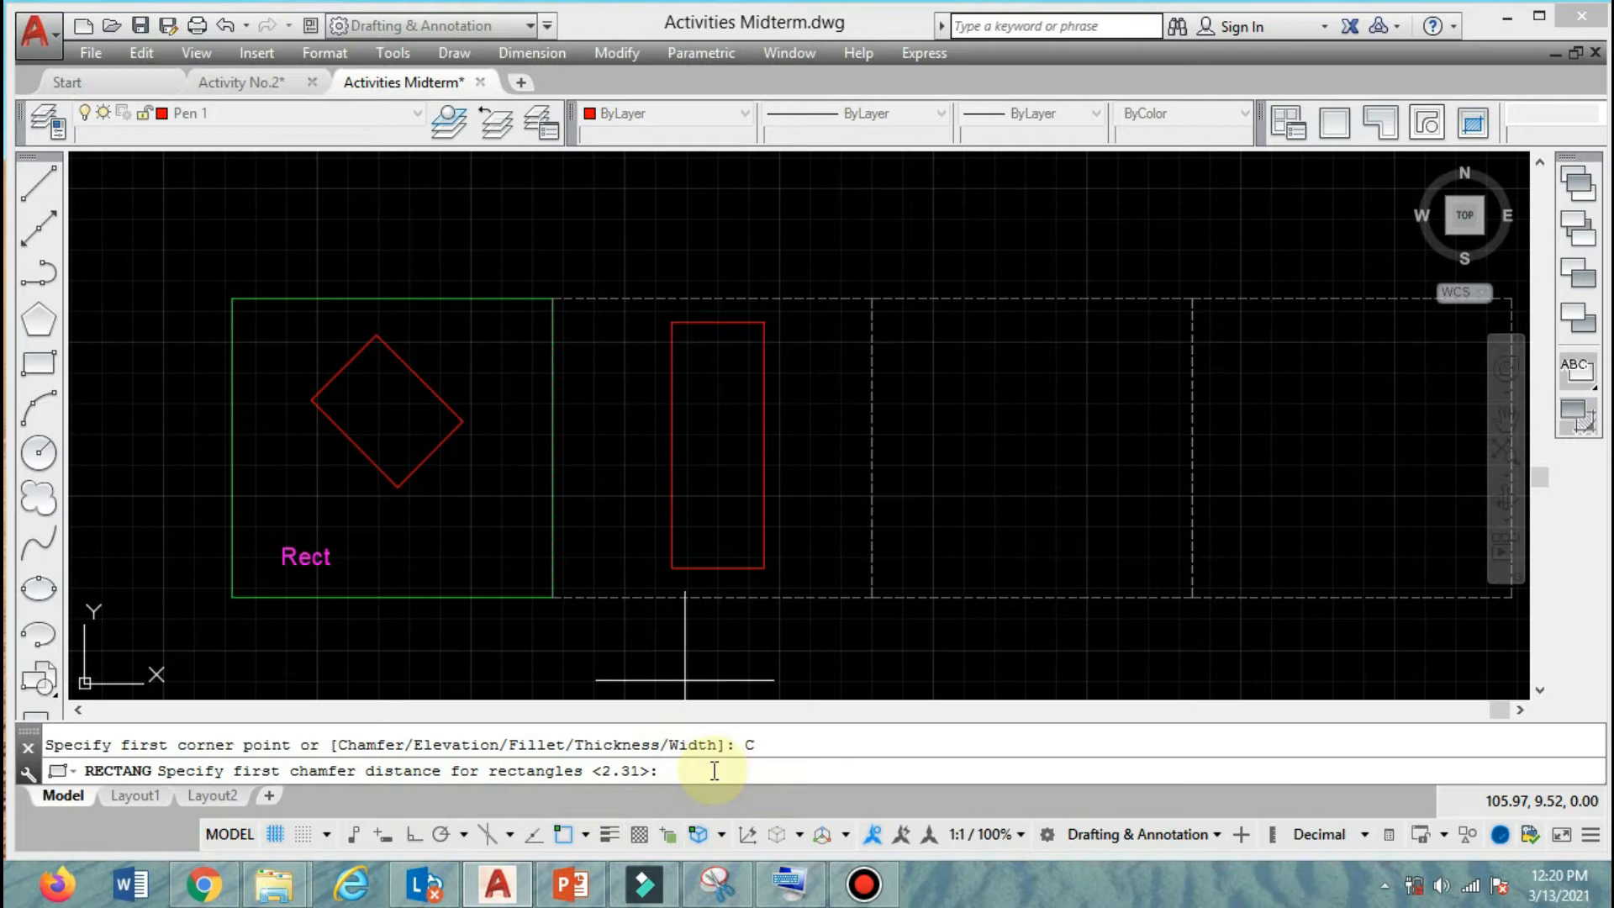
key("Return")
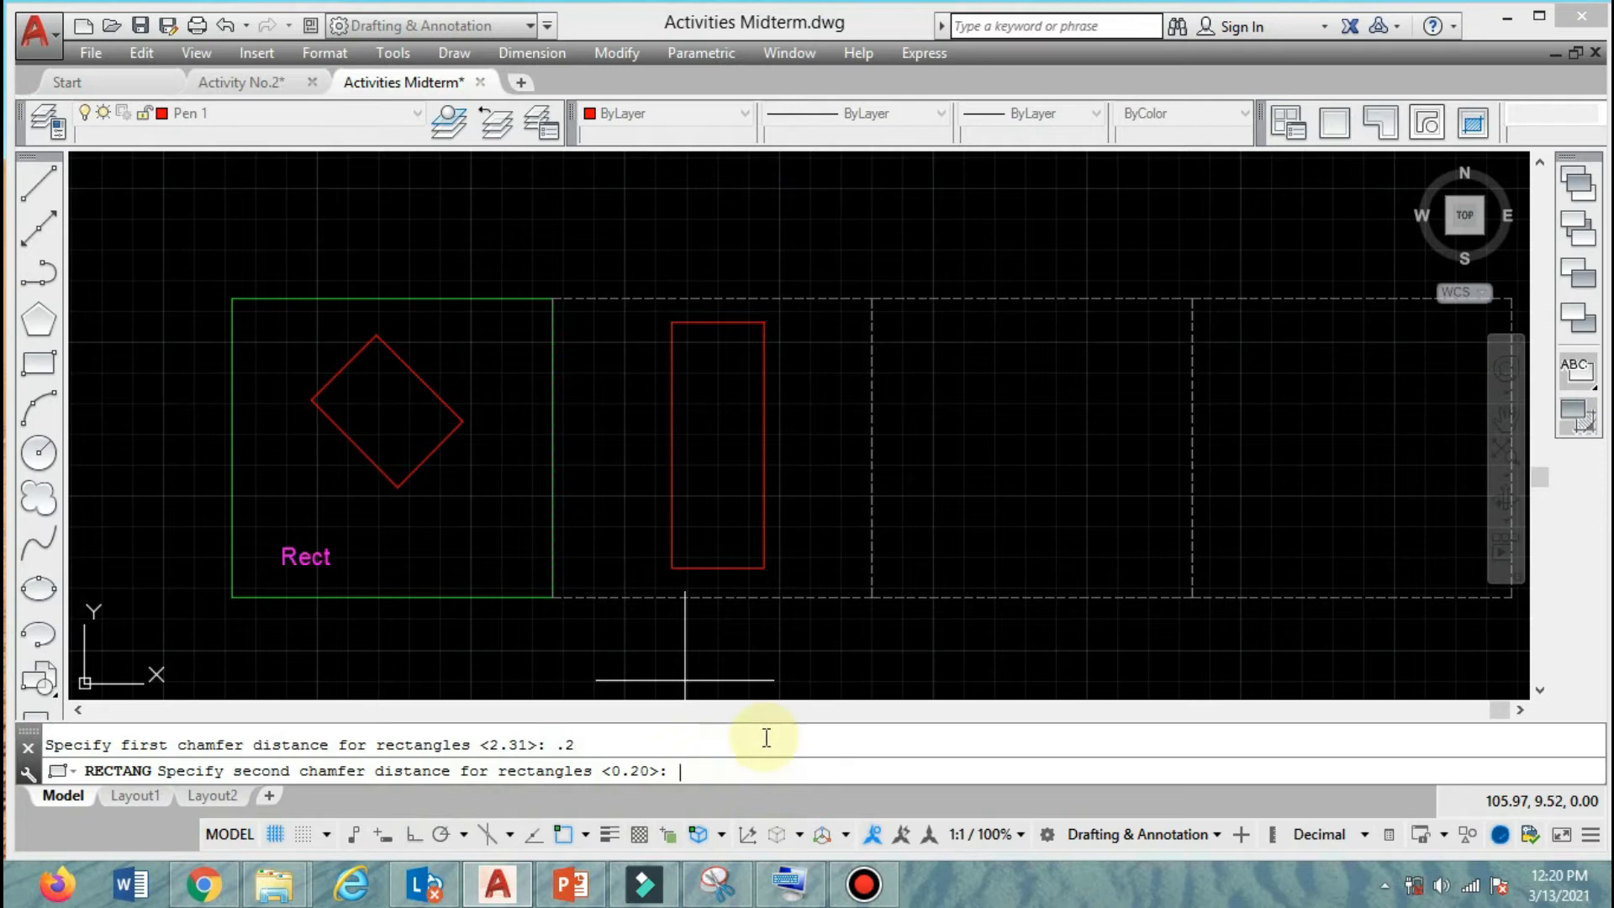
left_click(951, 349)
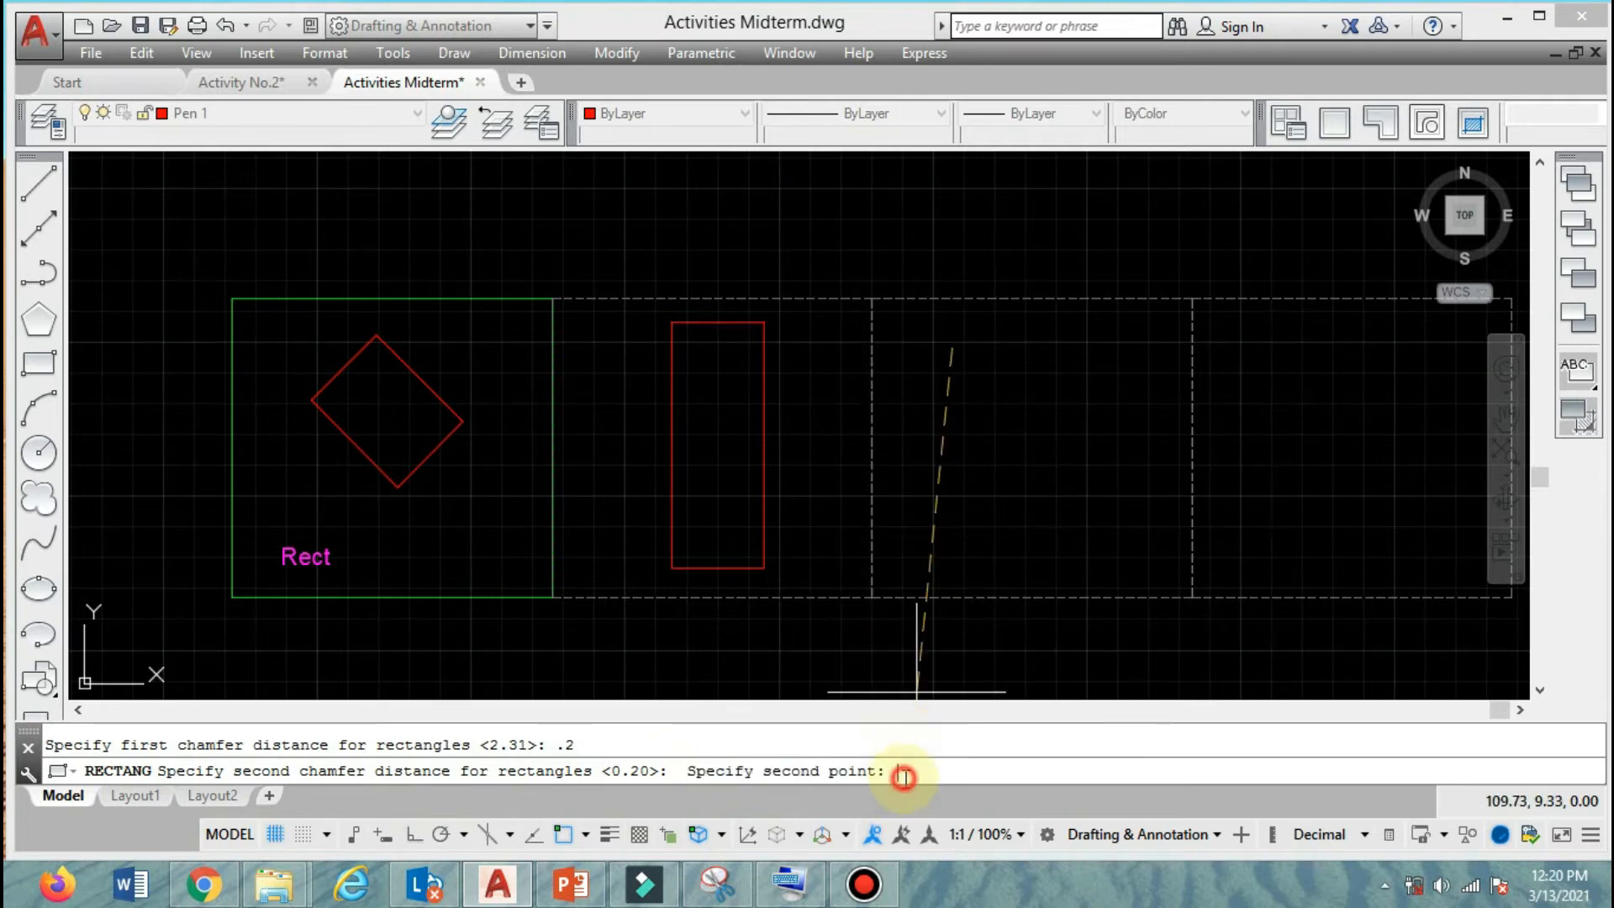
left_click(1079, 523)
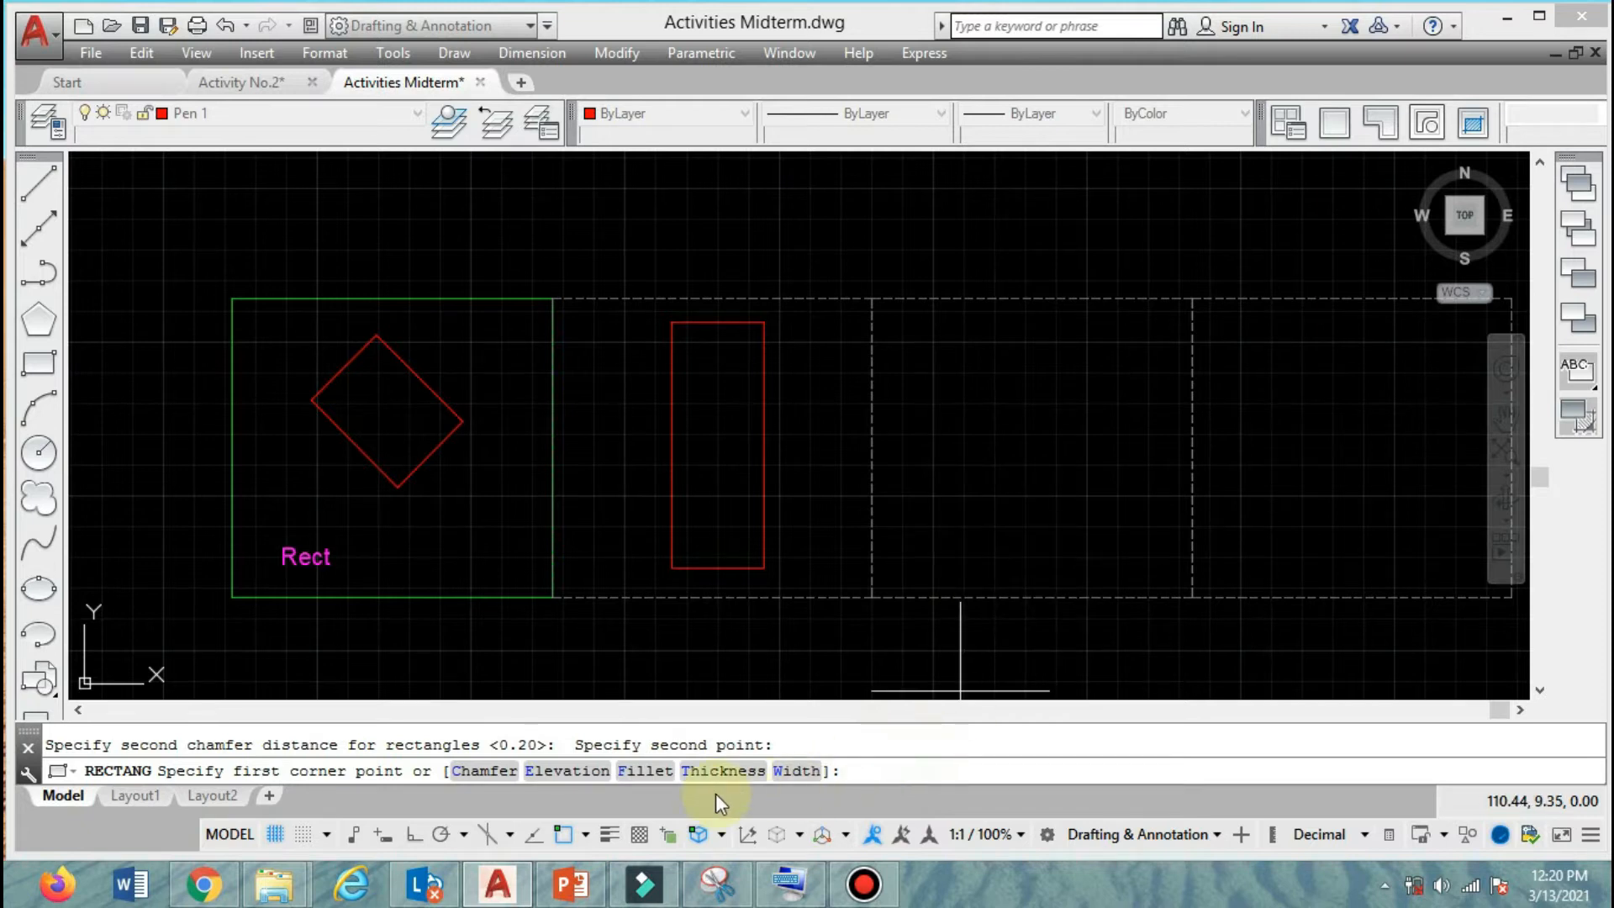
left_click(987, 382)
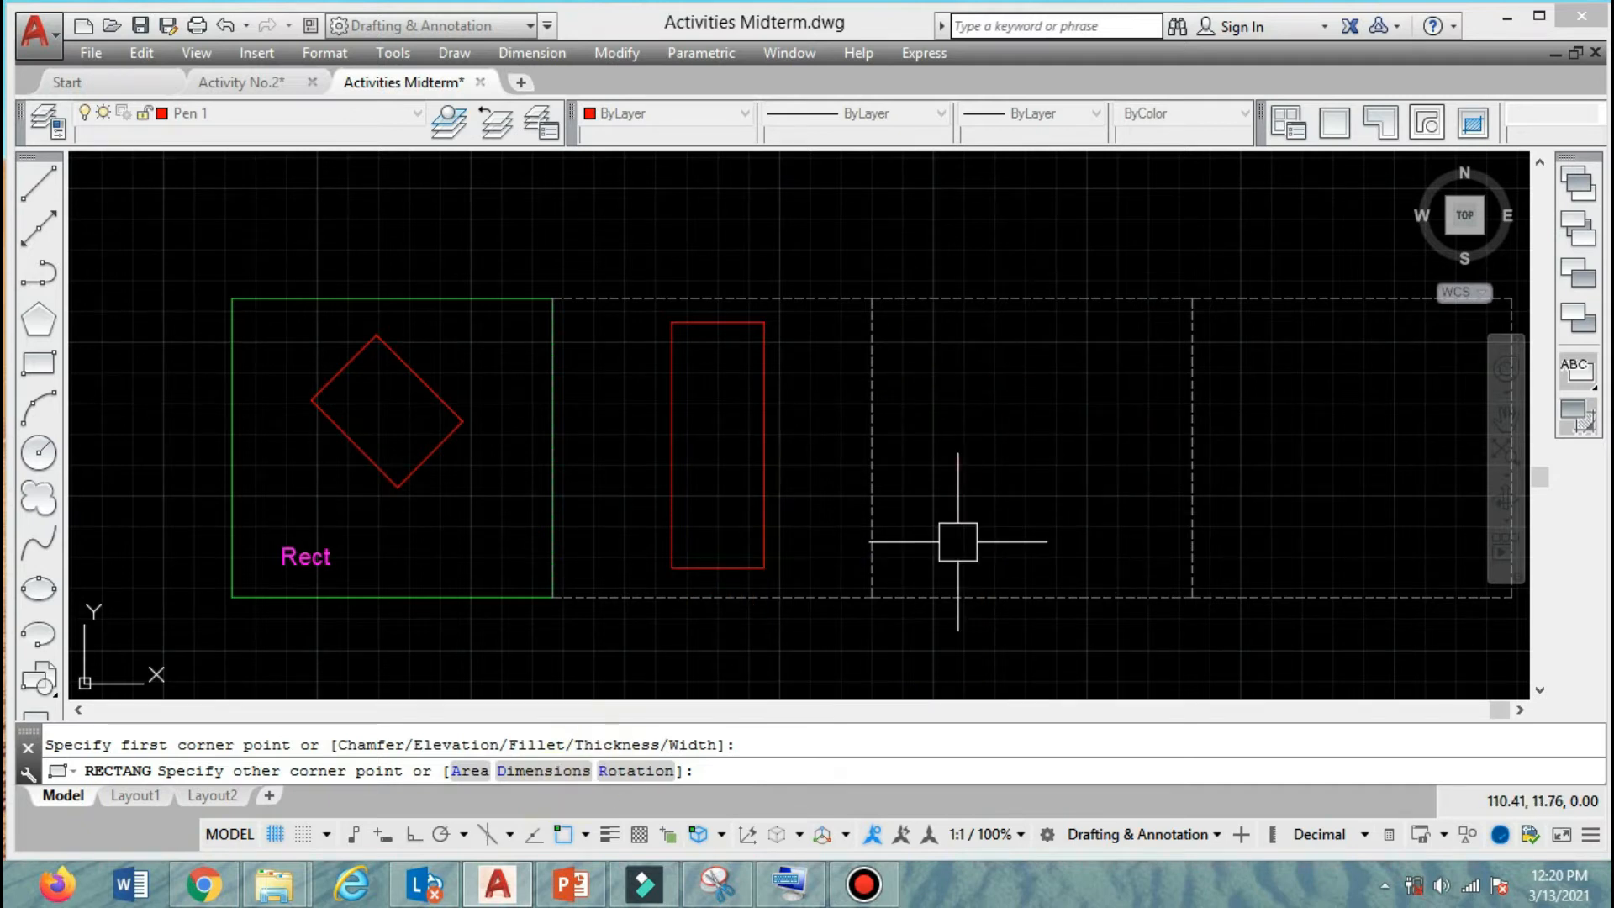
key("Escape")
type("rec")
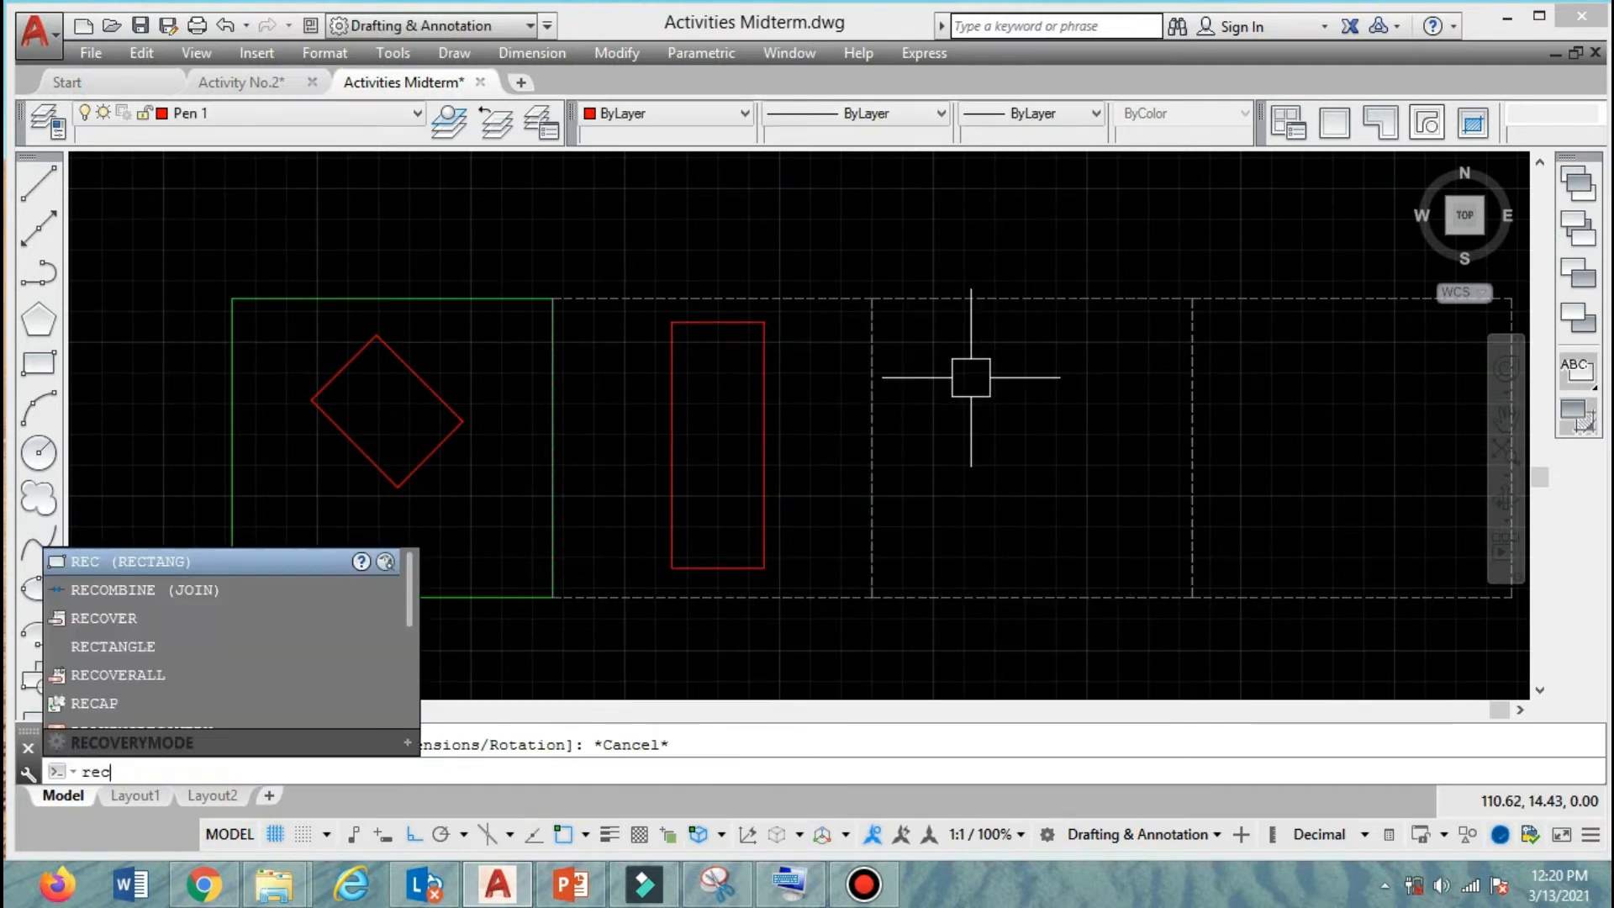
key("Return")
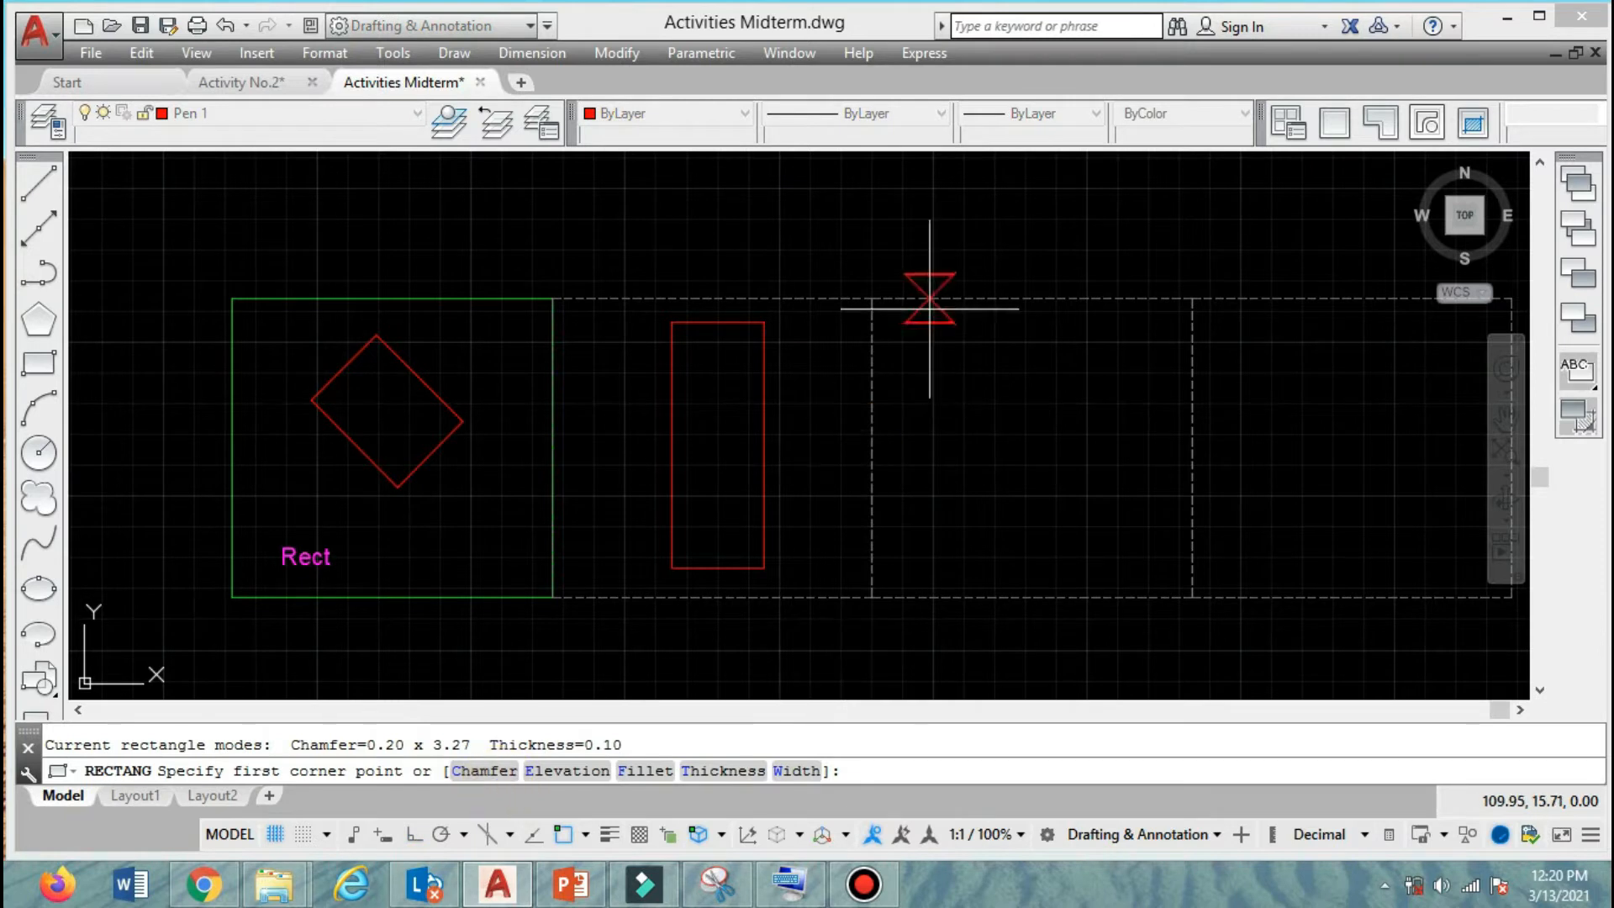
left_click(930, 389)
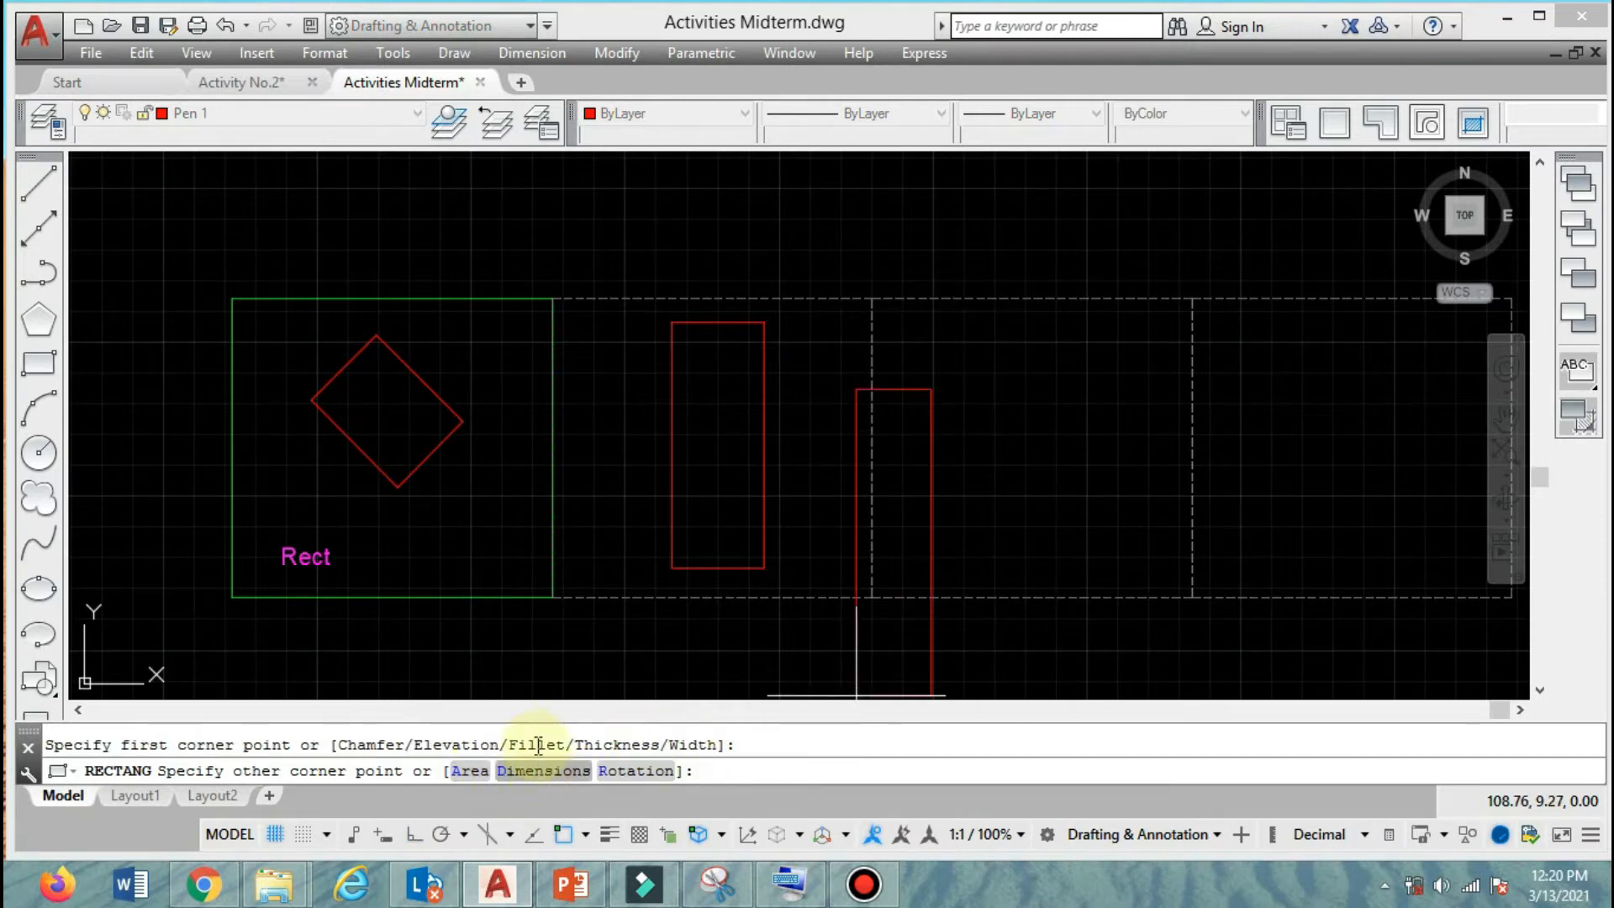
key("Escape")
Start a new rectangle and set both its first and second chamfer distances to 0.3.
type("rec")
key("Return")
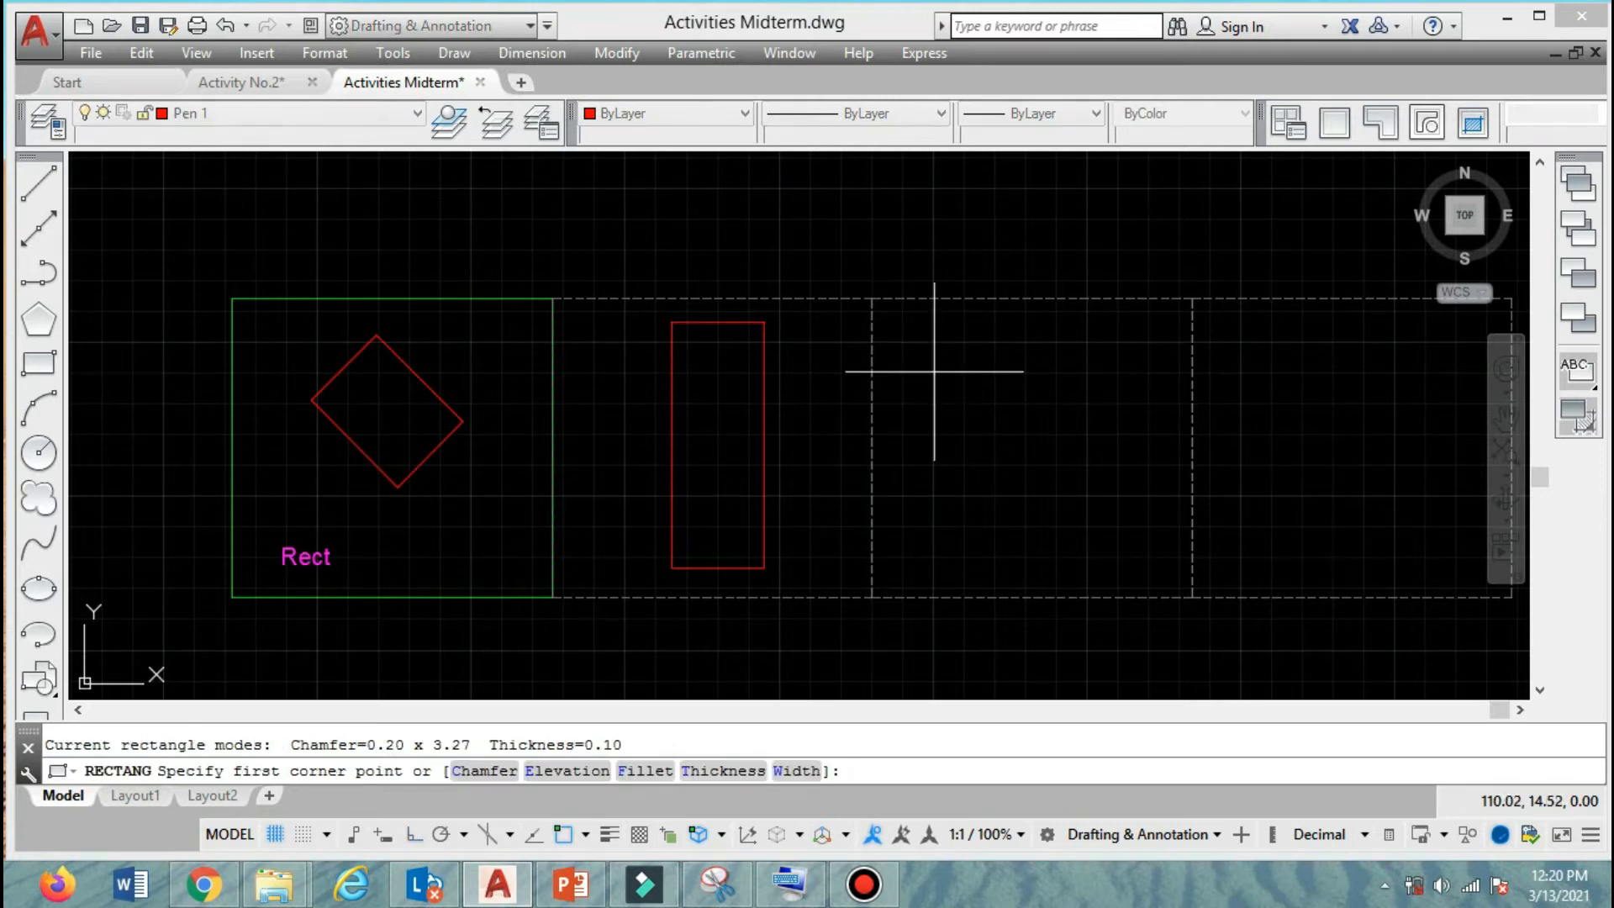
left_click(485, 771)
left_click(685, 771)
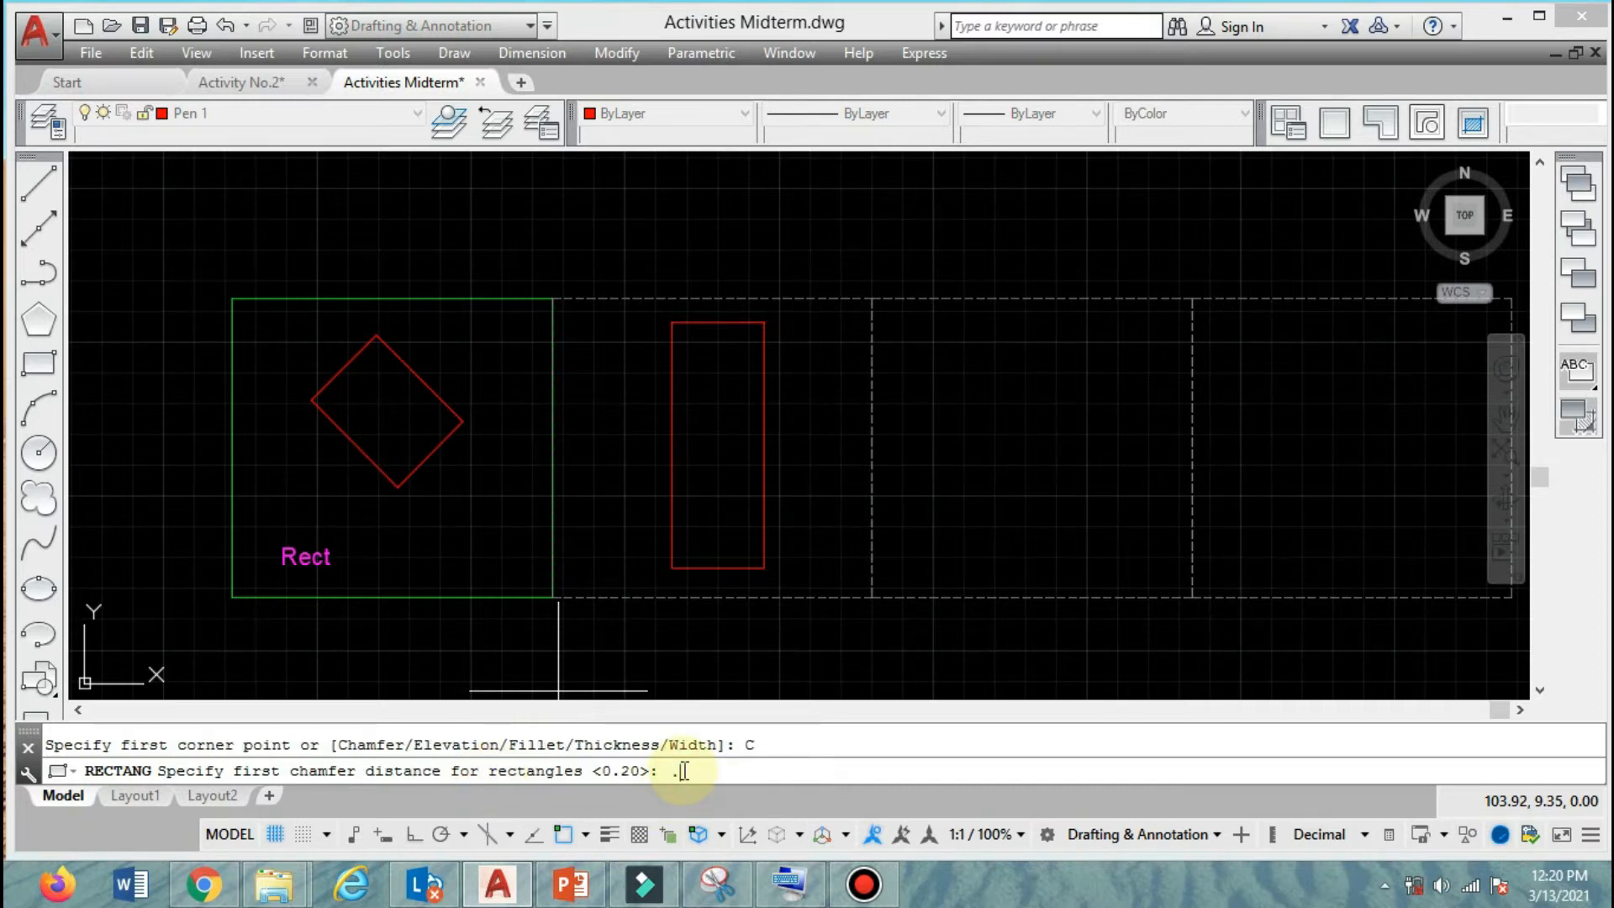
key("Return")
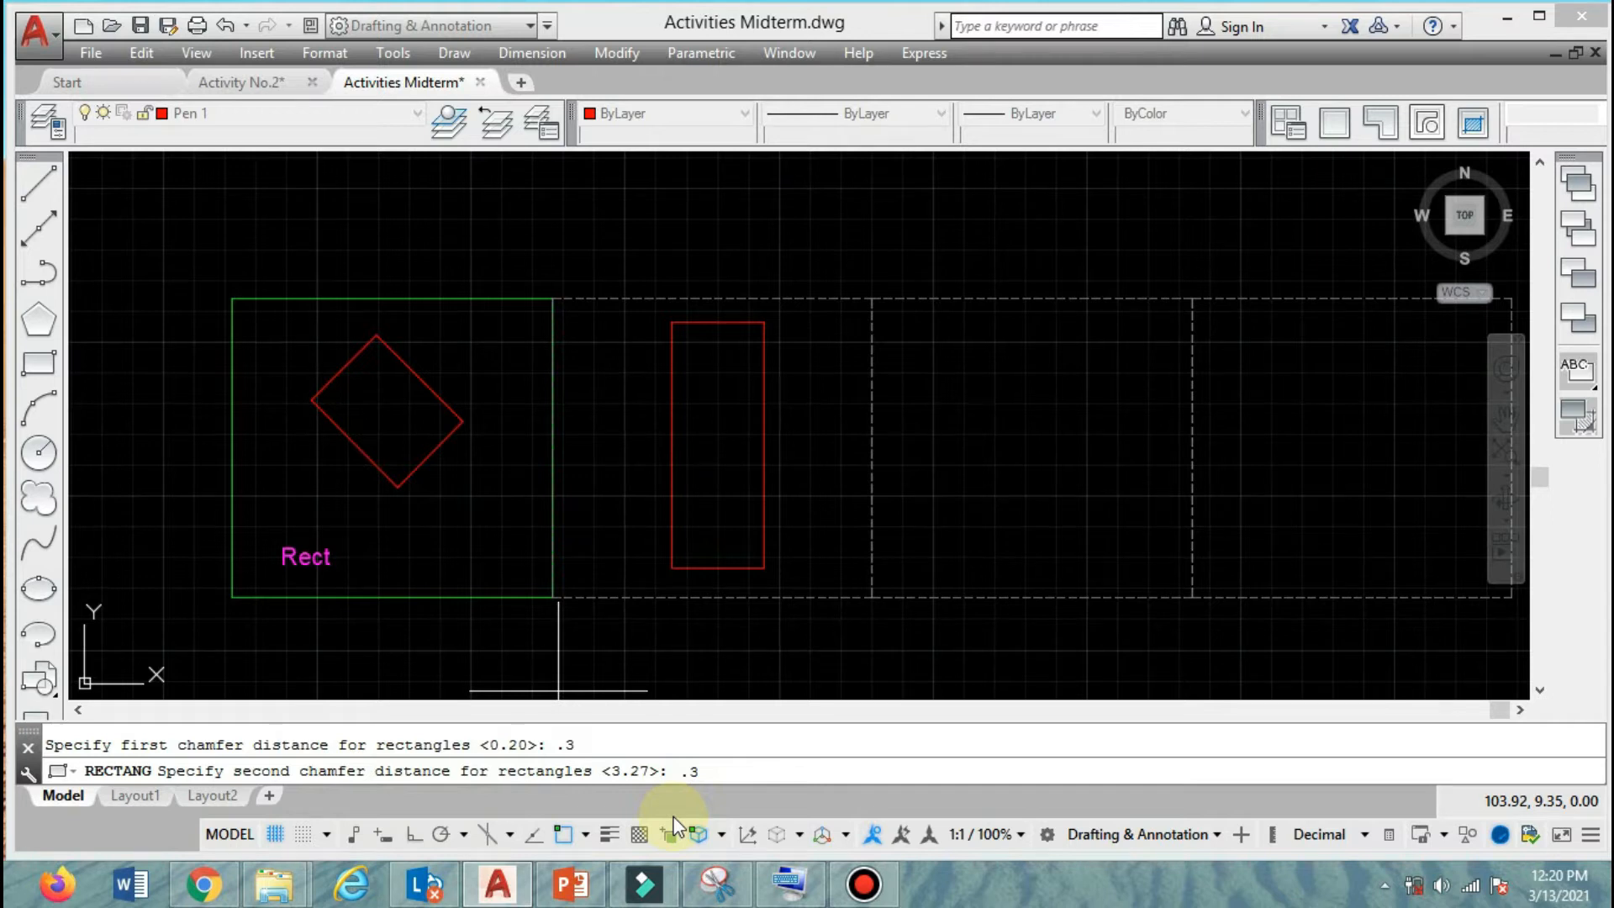
key("Return")
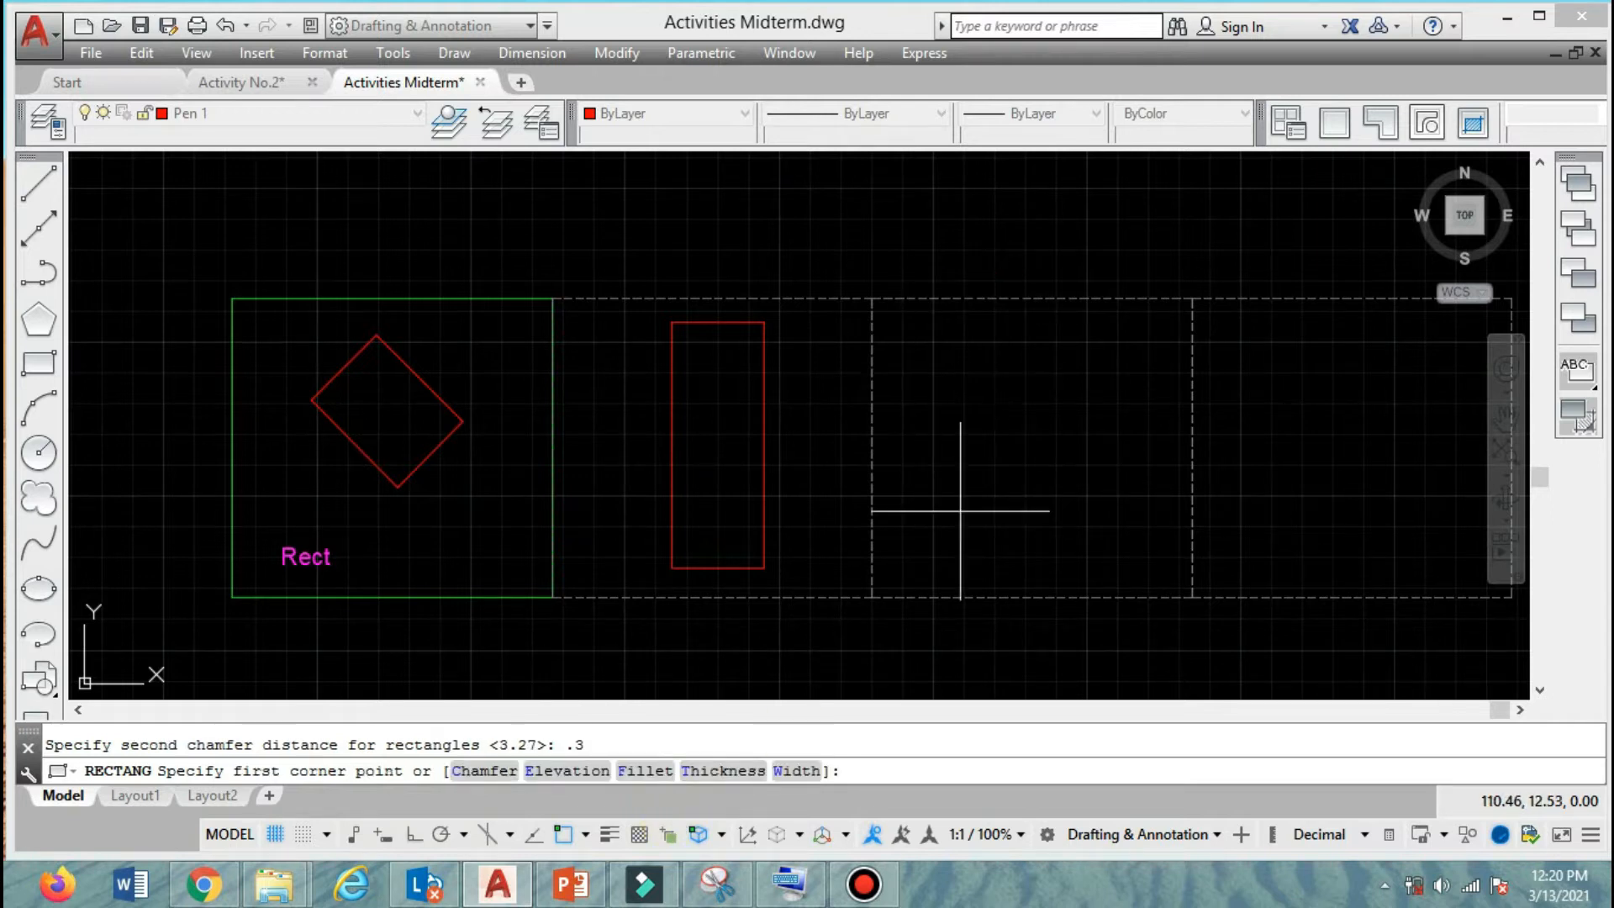
Place the chamfered rectangle's first corner in the upper left of the third frame and enter length 1.2 and width 0.6.
left_click(939, 357)
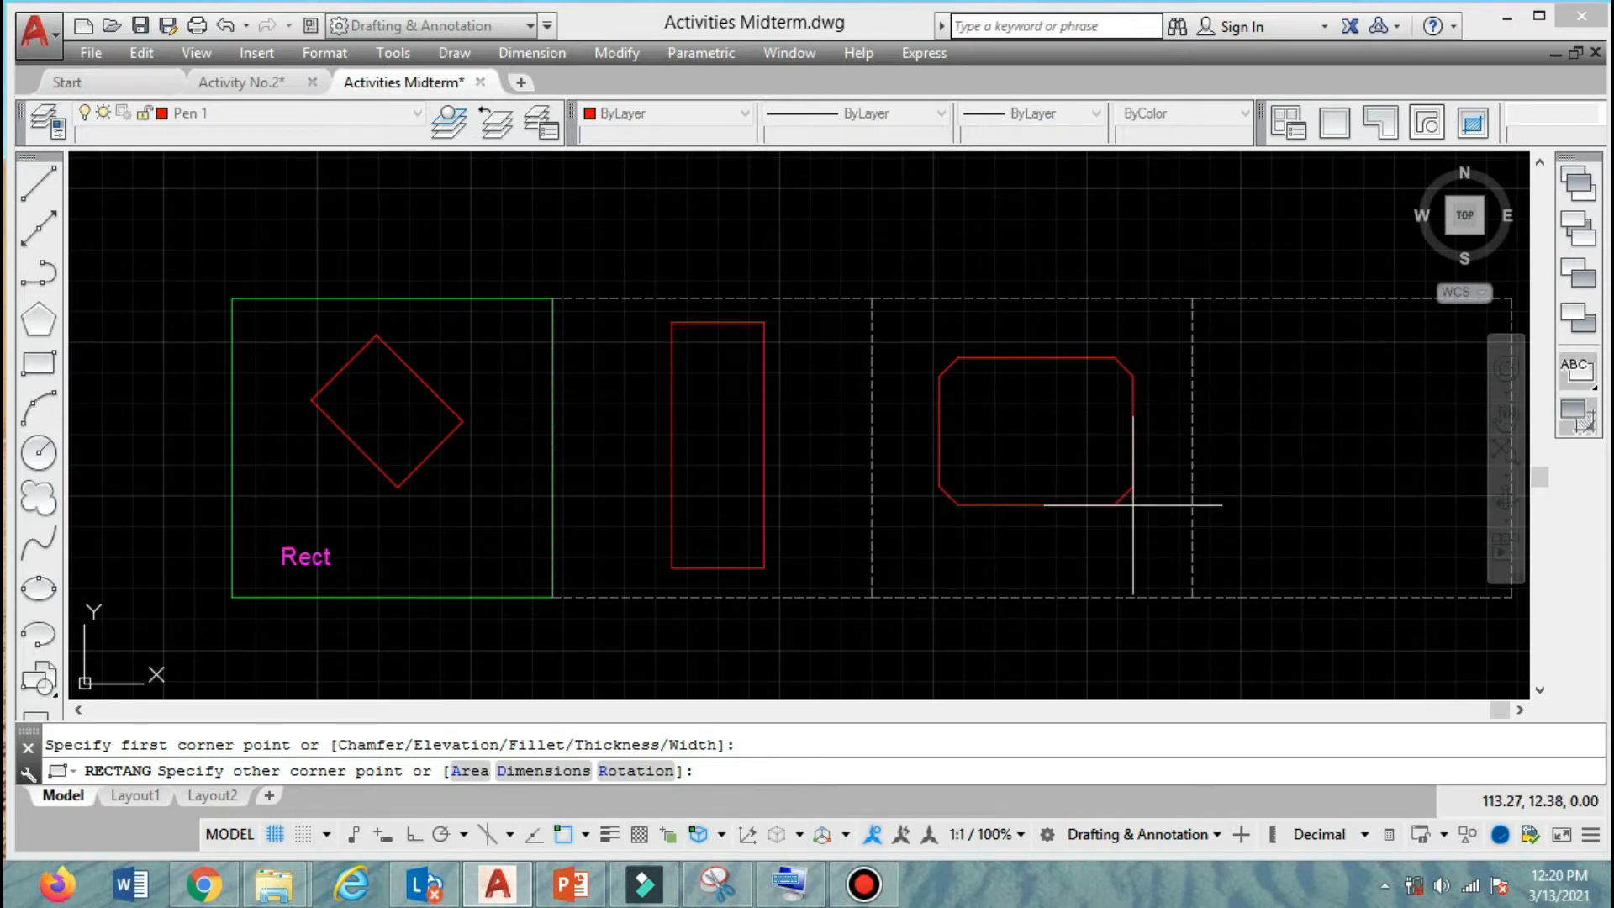
left_click(562, 772)
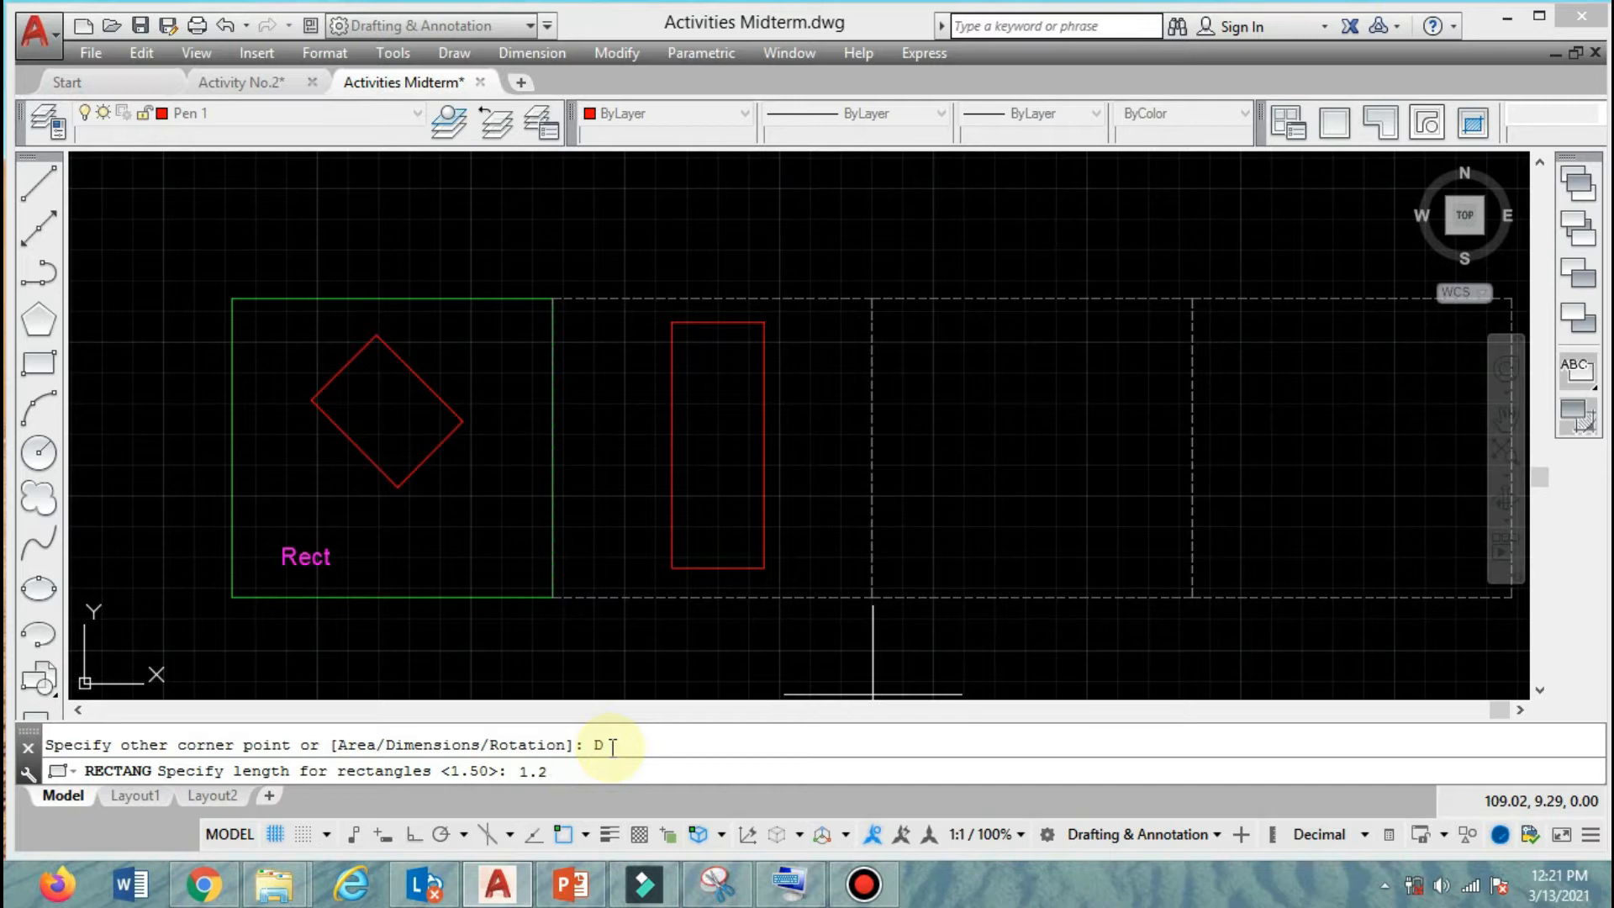
key("Return")
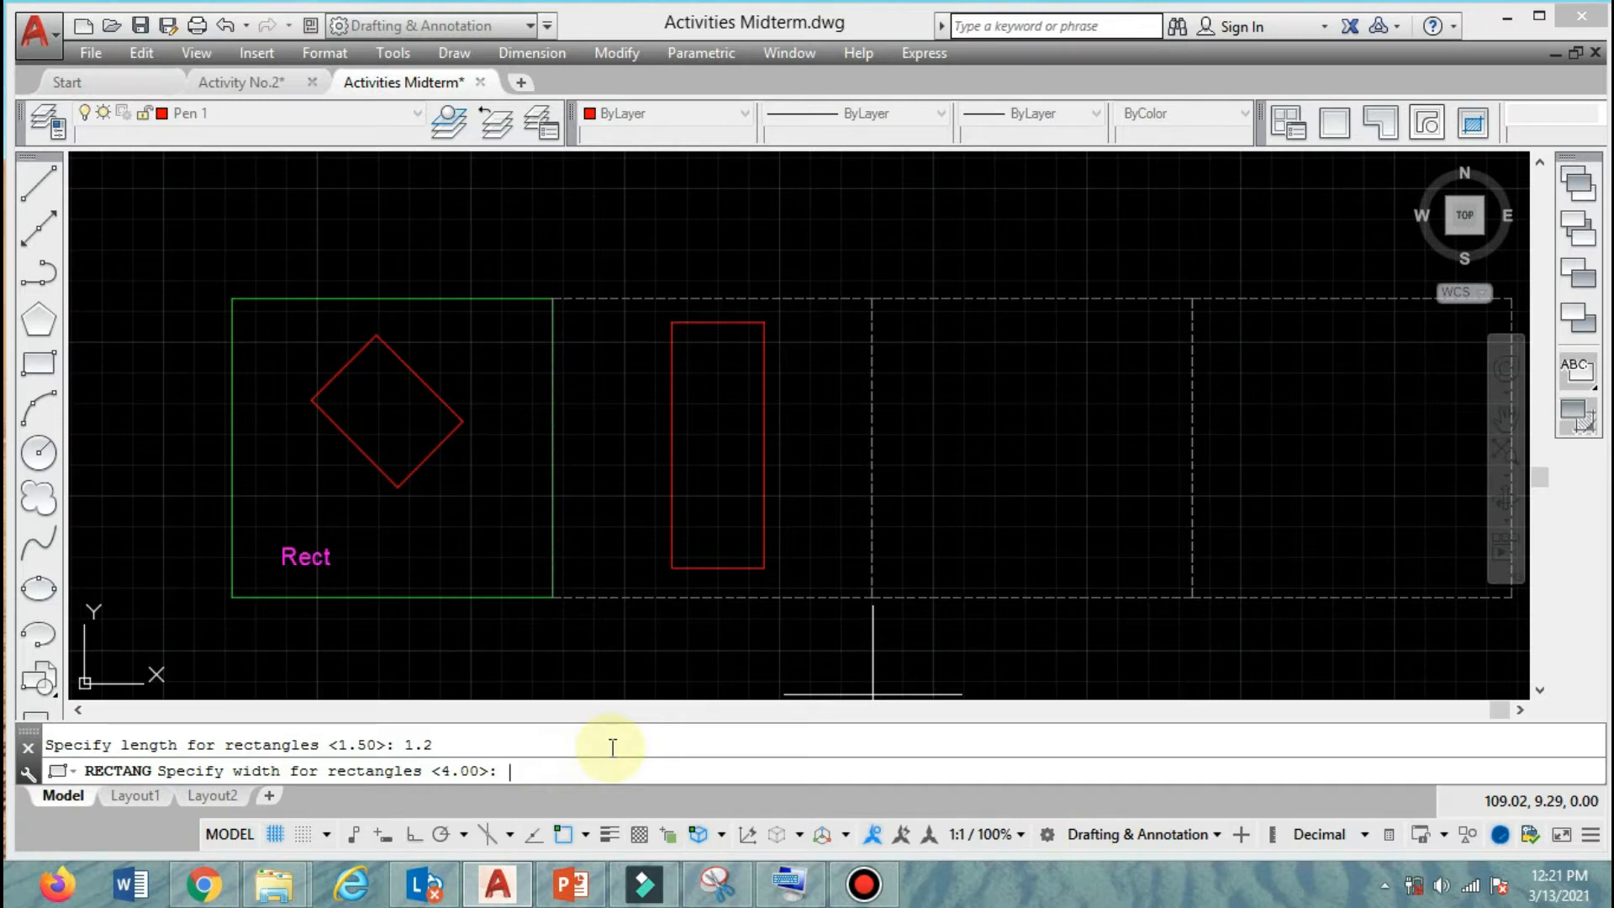
key("Return")
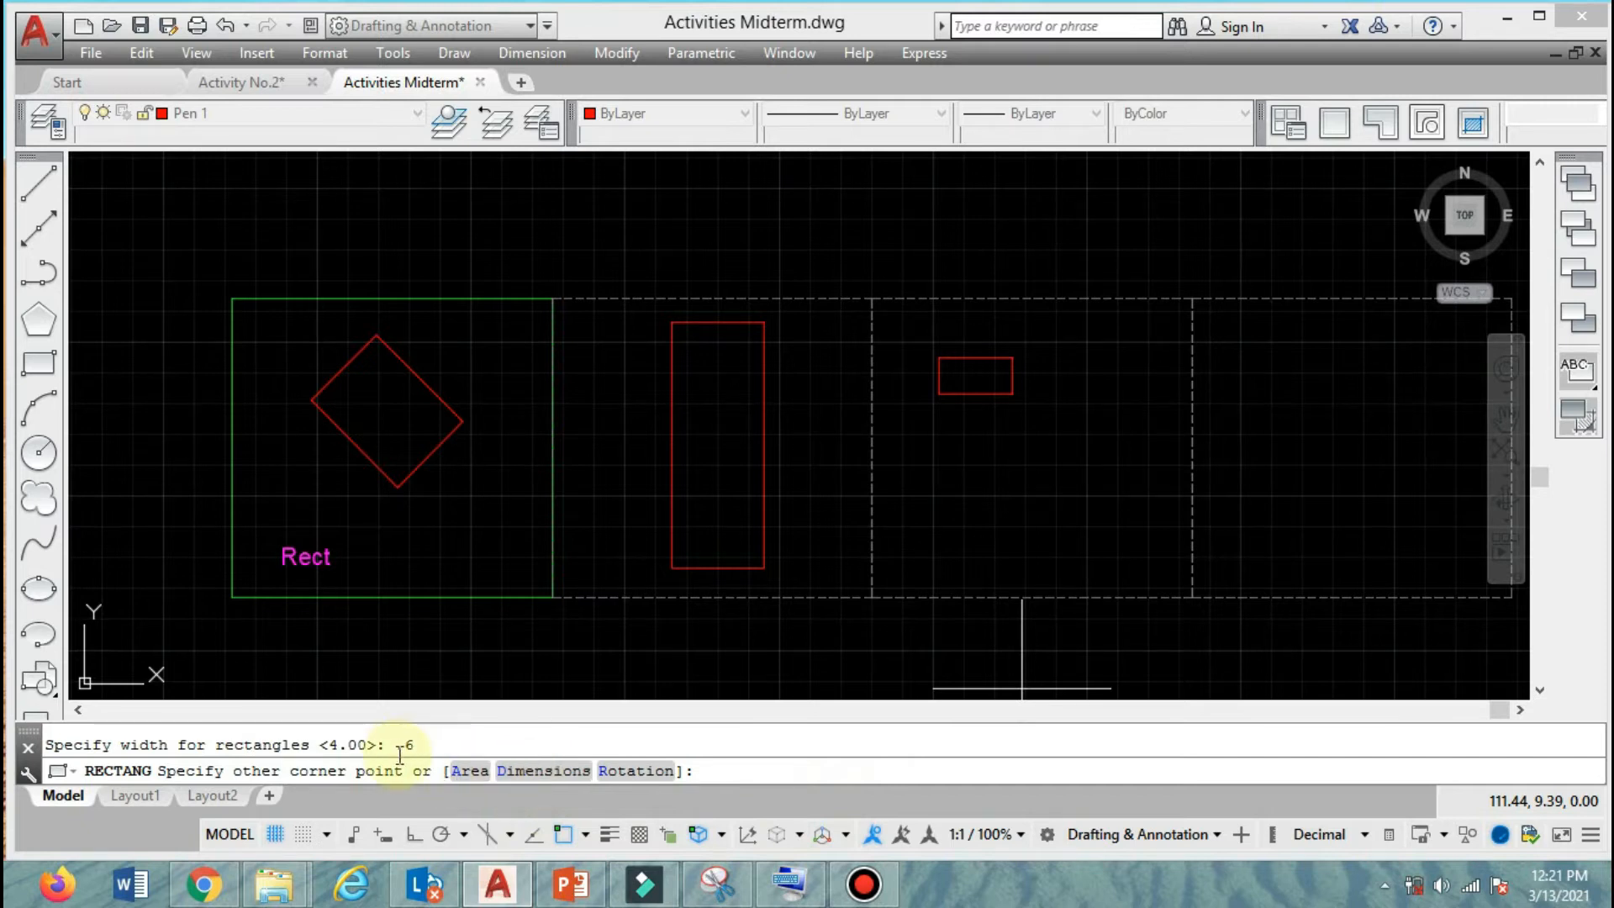
Change the dimensions of the chamfered rectangle being drawn to length 2 and width 1.
left_click(524, 772)
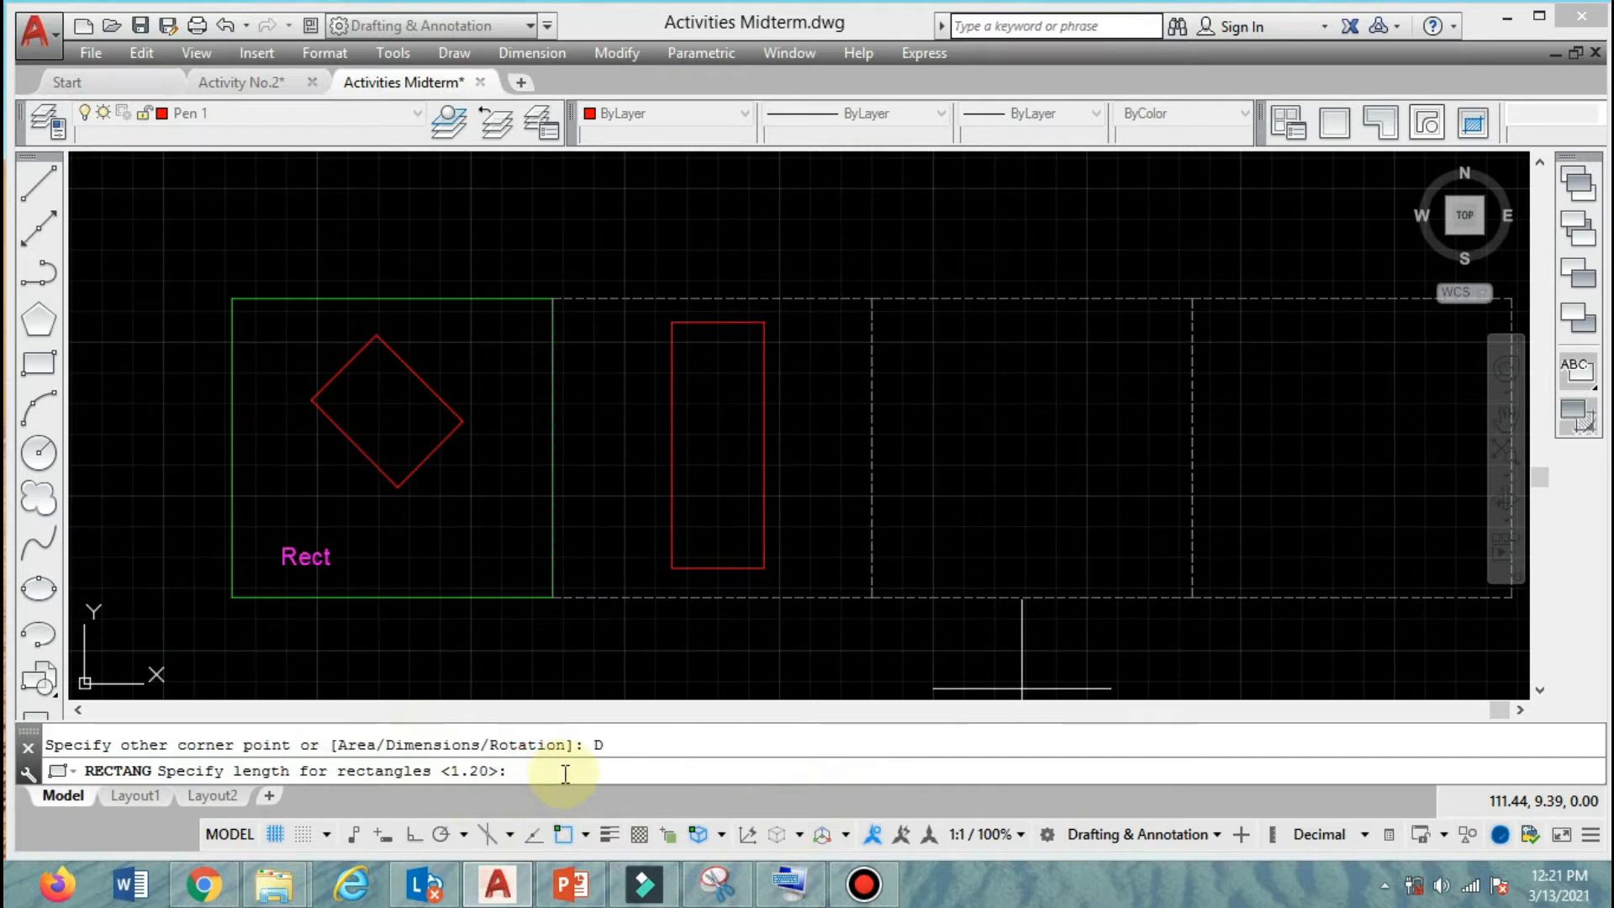
key("Return")
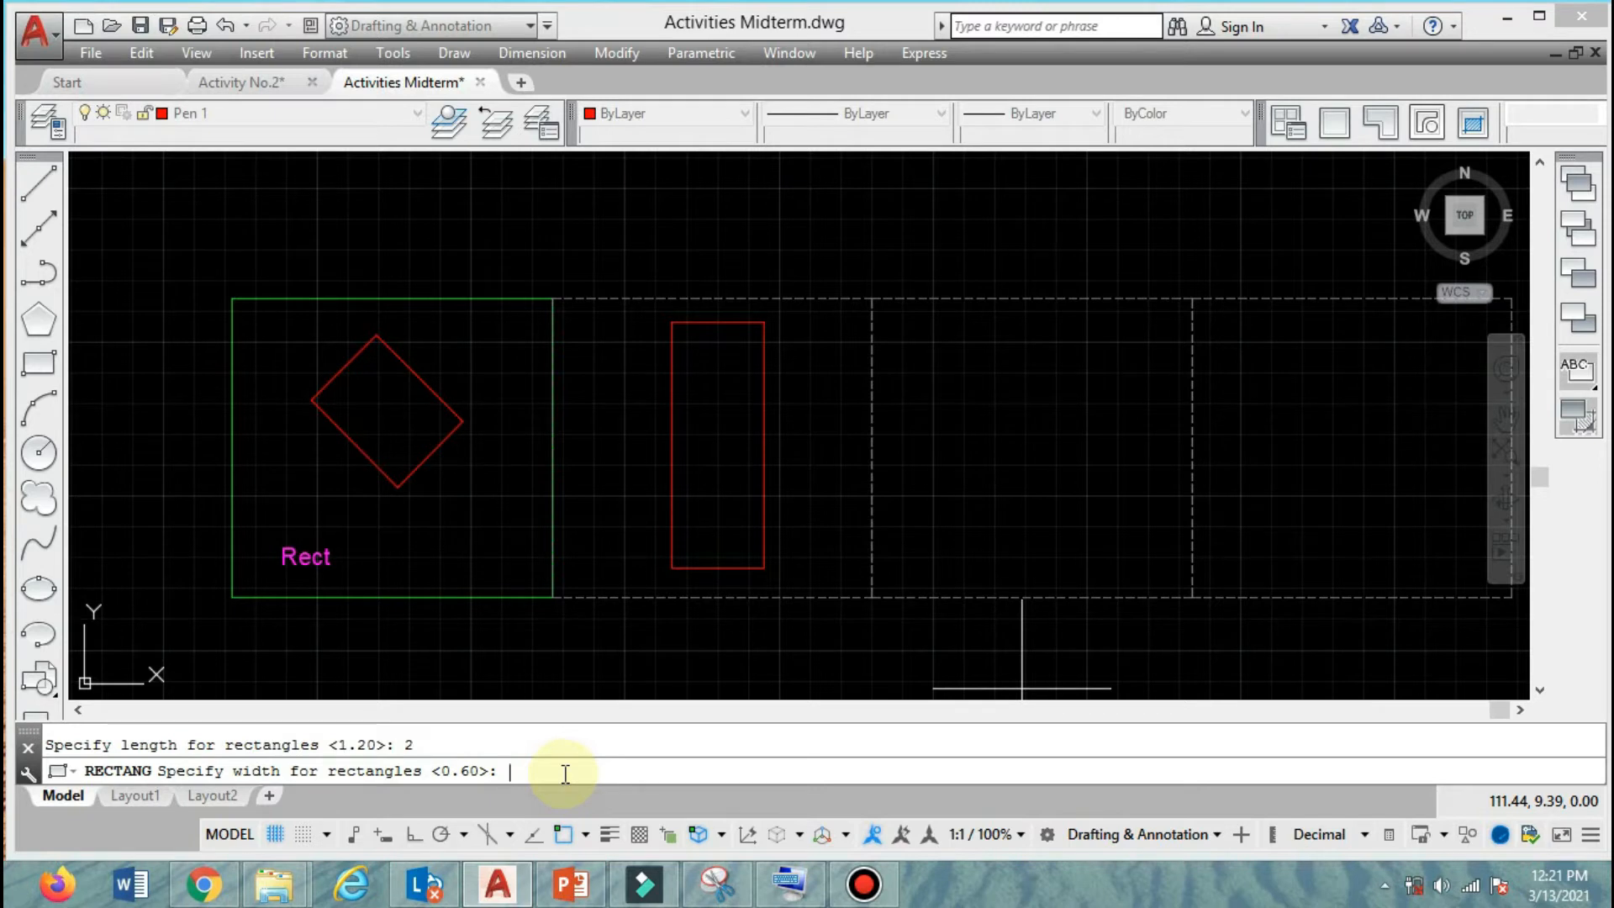
type("1")
key("Return")
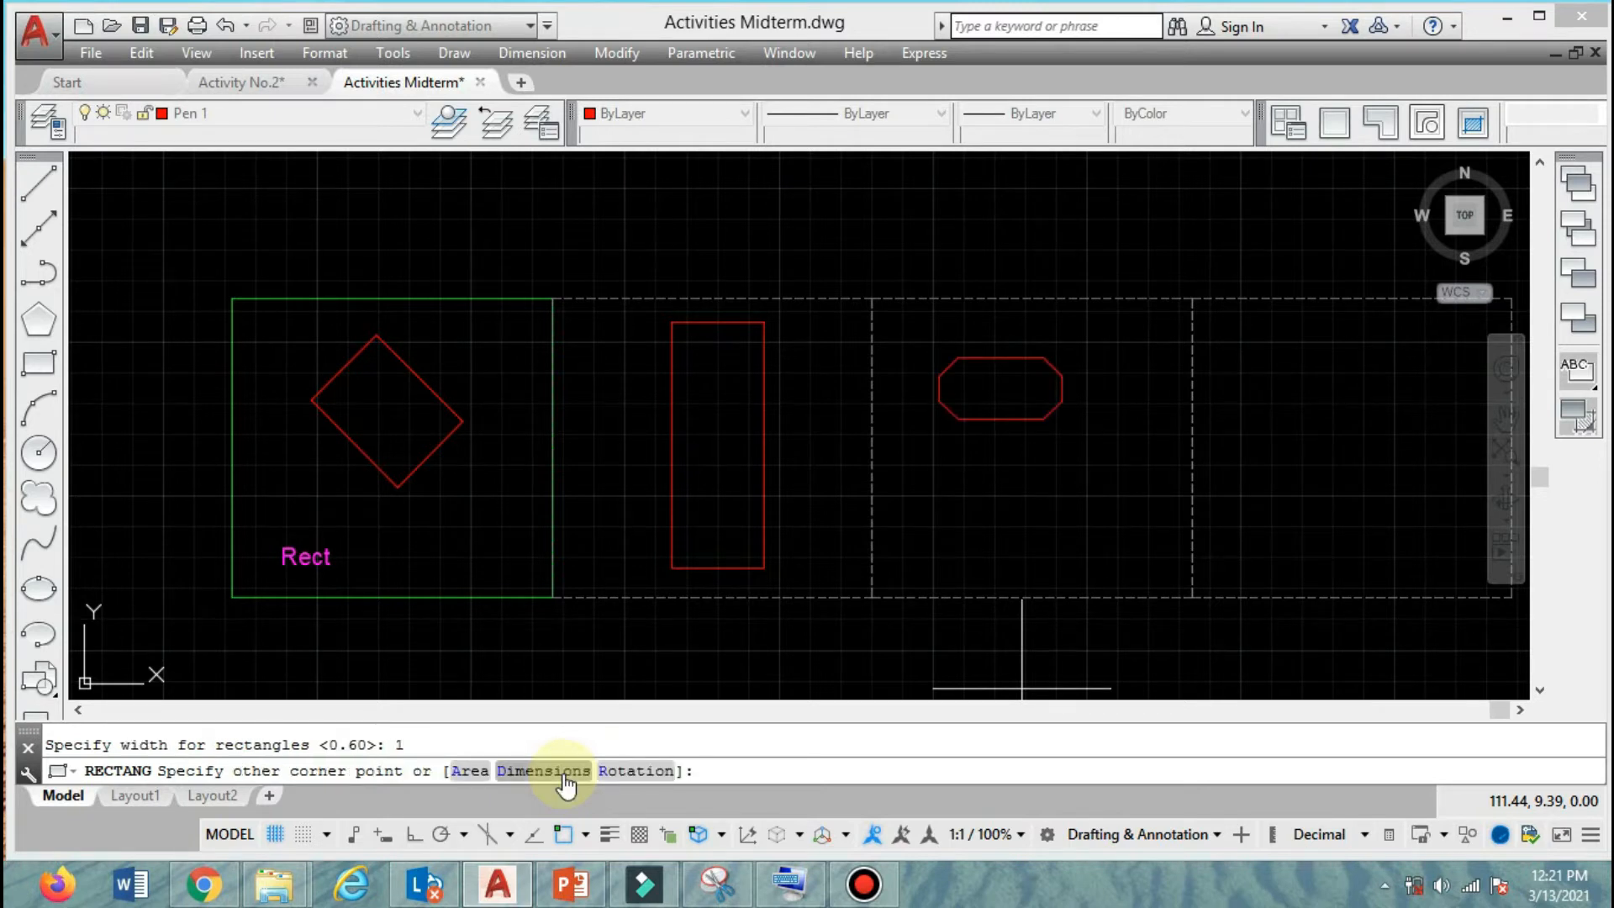
Place the chamfered rectangle in the third frame and move it horizontally toward the middle of that frame.
left_click(1075, 570)
type("m")
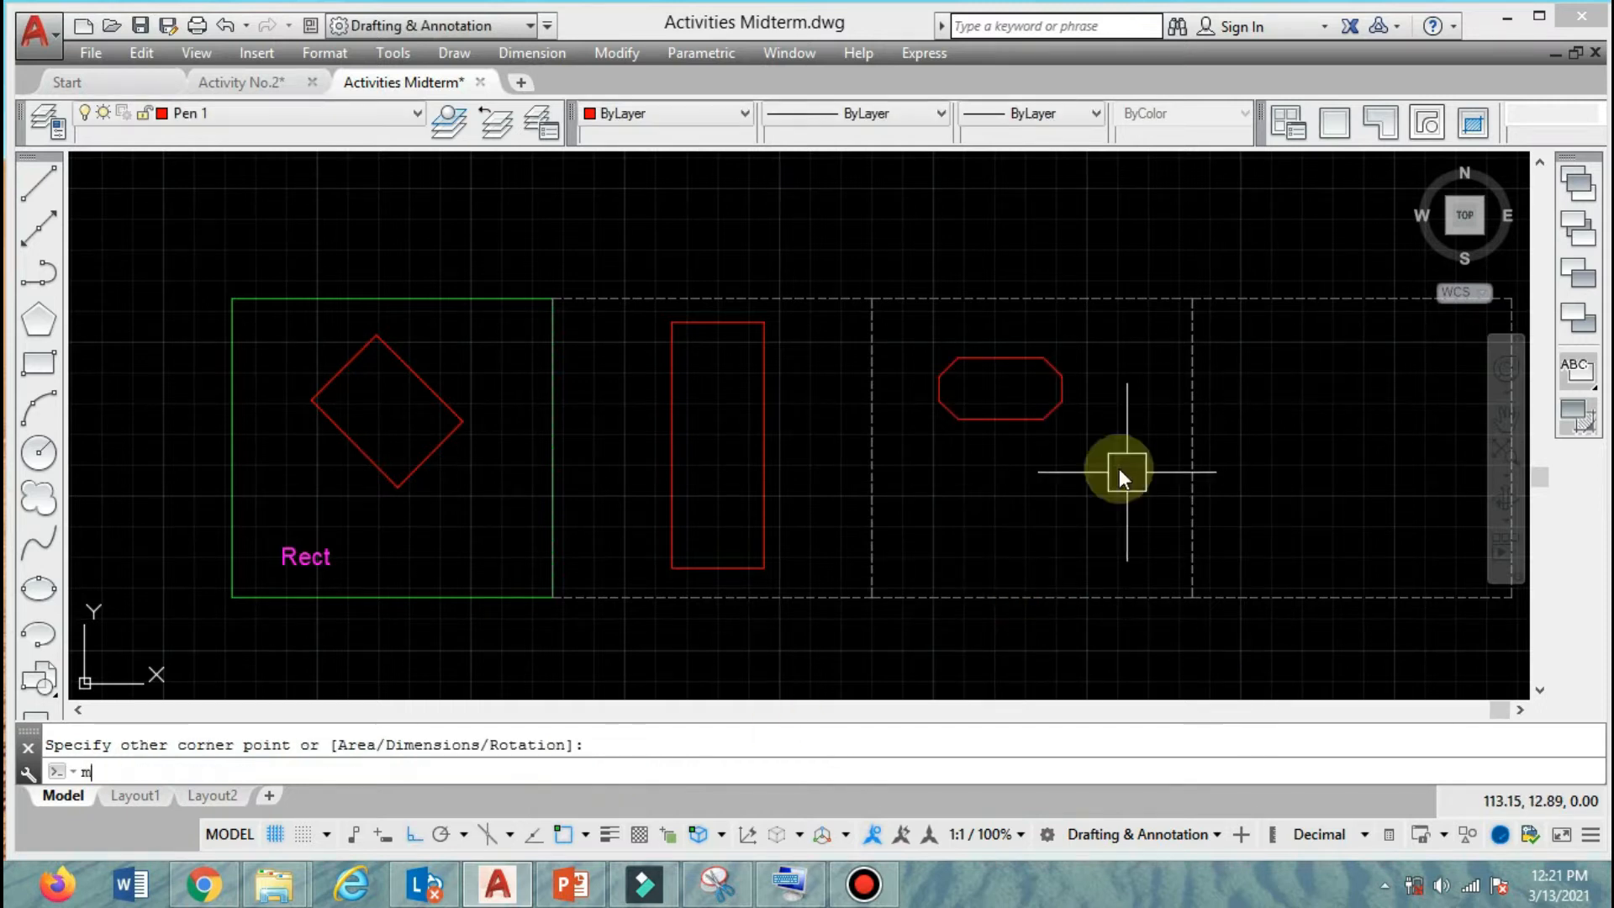
key("Return")
left_click(1092, 409)
left_click(1018, 442)
left_click(1036, 475)
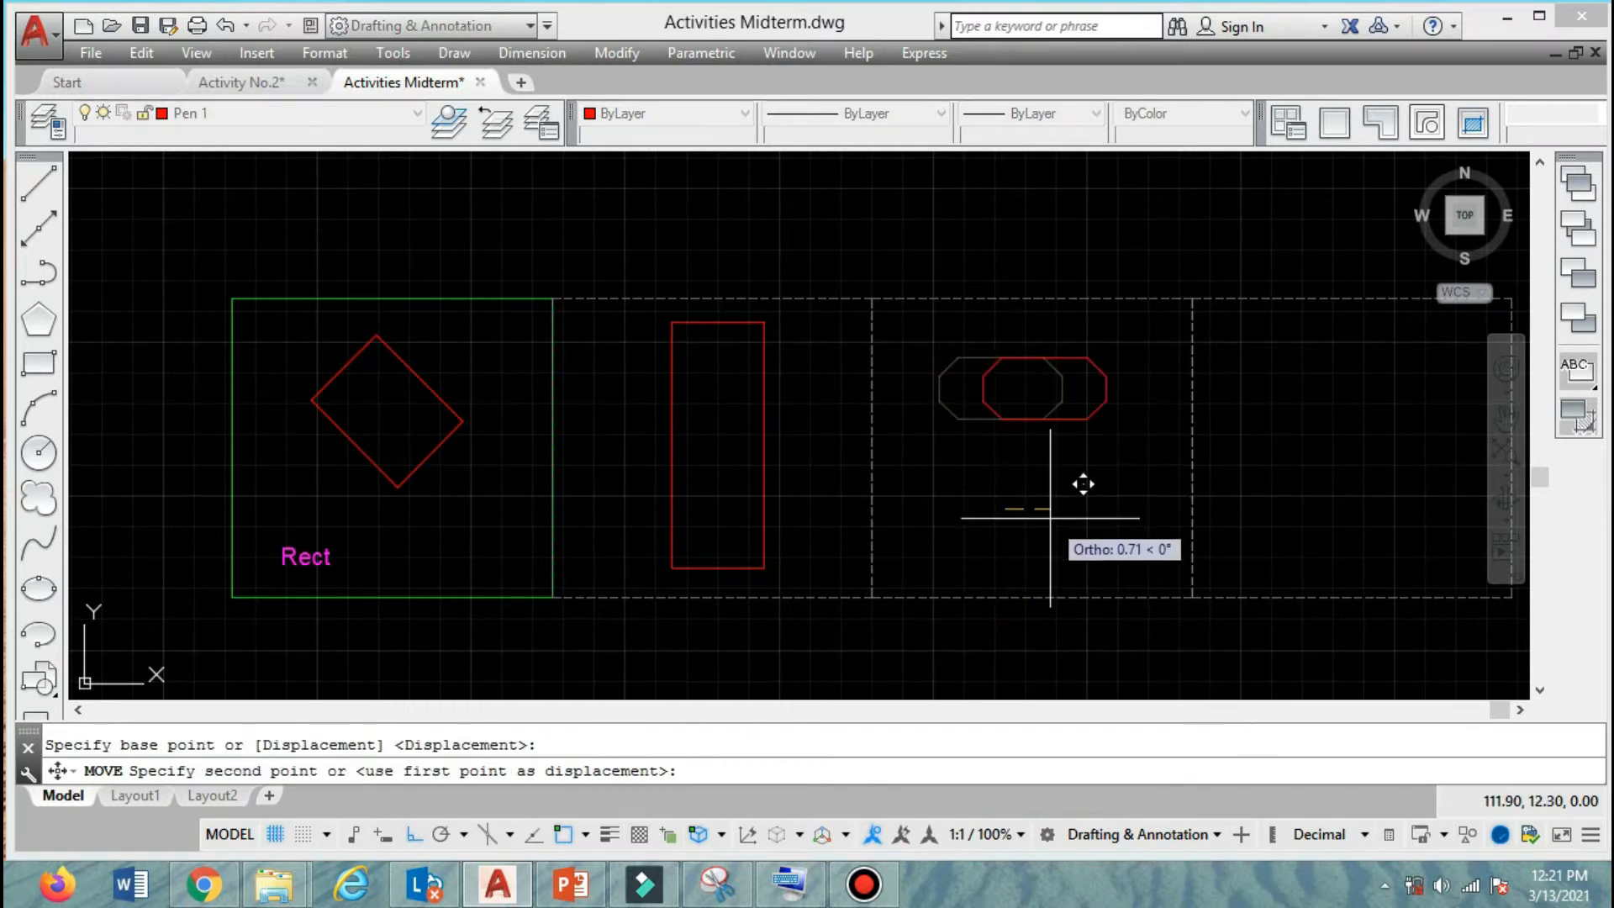
left_click(1038, 376)
scroll(945, 344, "up", 4)
scroll(1060, 328, "up", 4)
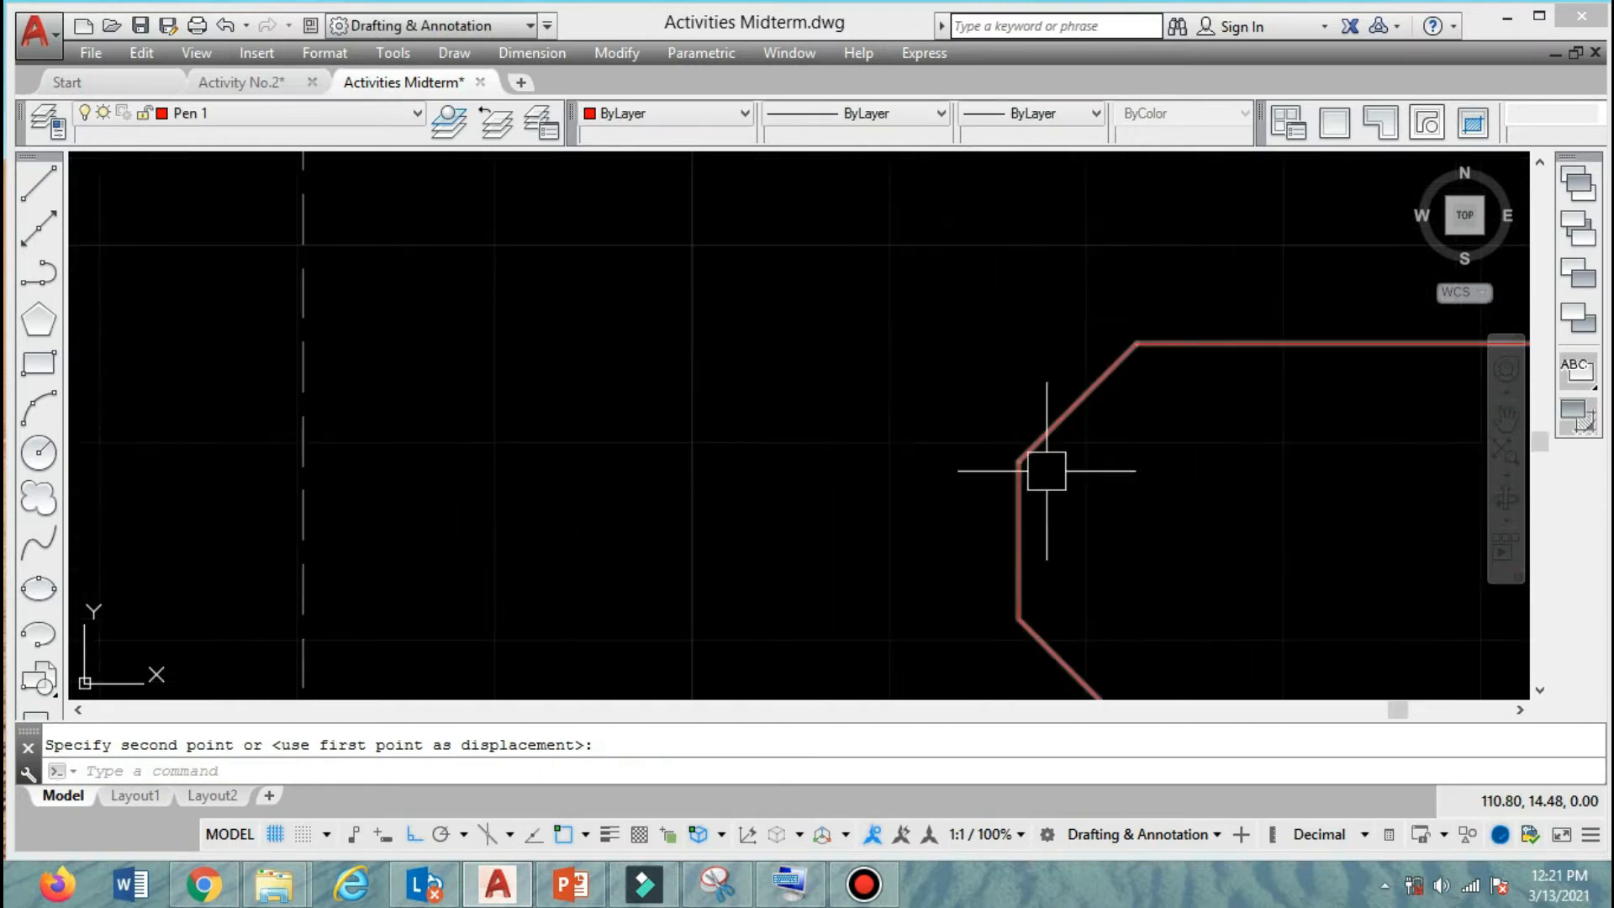
scroll(929, 349, "down", 6)
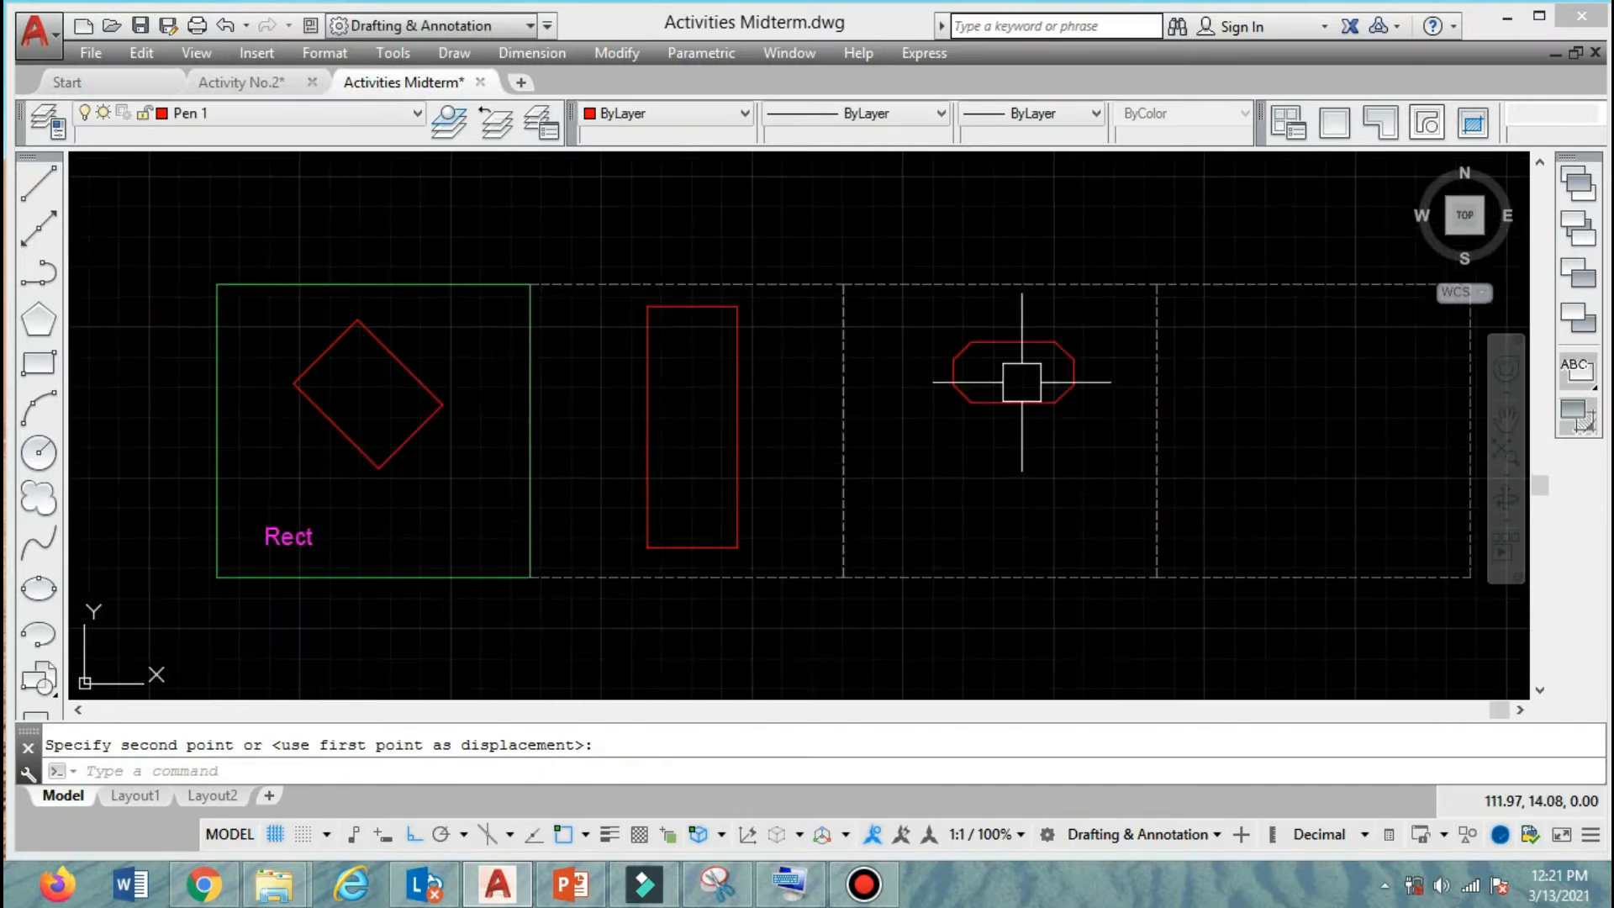
Copy the "Rect" label from the first frame horizontally into the third frame, below the chamfered rectangle.
type("co")
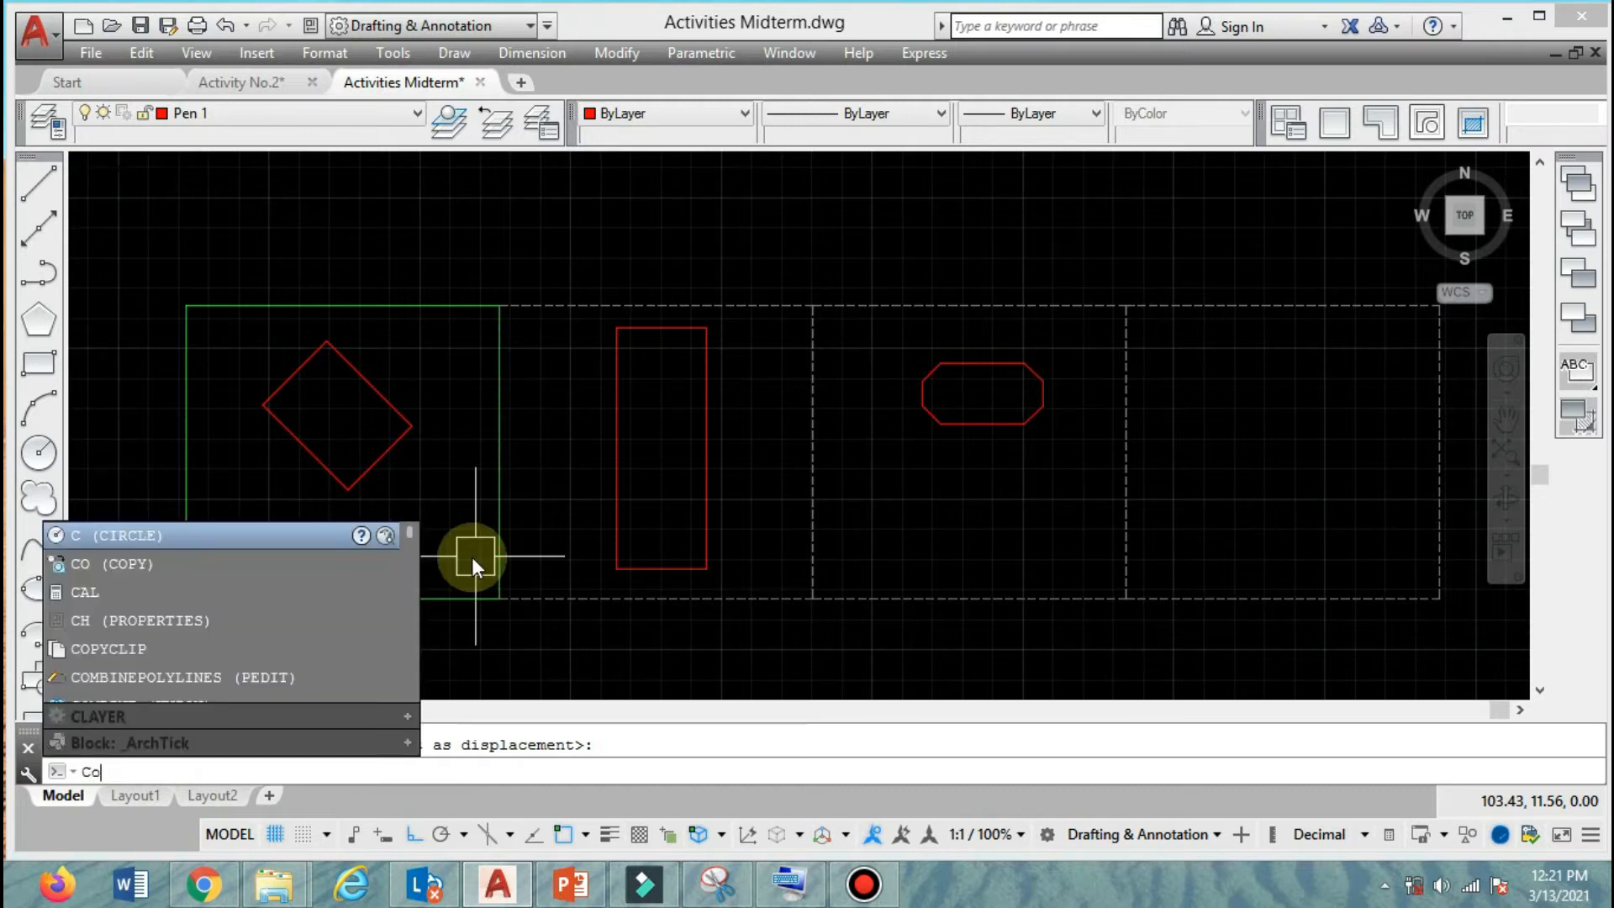
key("Return")
left_click(276, 552)
key("Return")
left_click(244, 210)
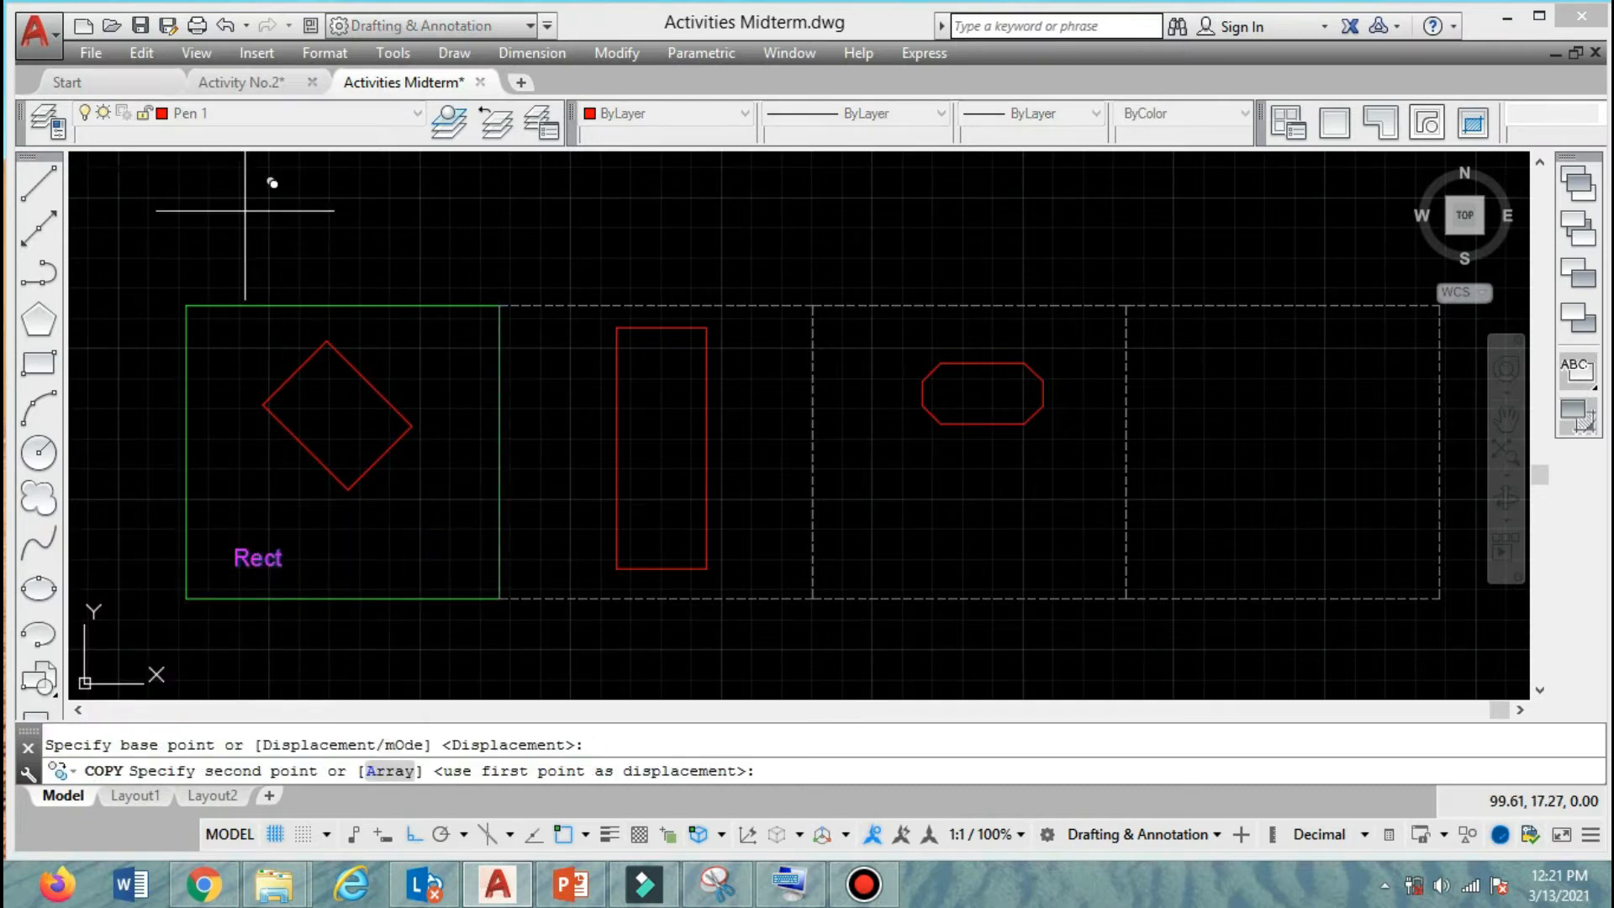
left_click(900, 252)
key("Return")
Change the third frame's label text to "Rect - Chamfer".
double_click(917, 558)
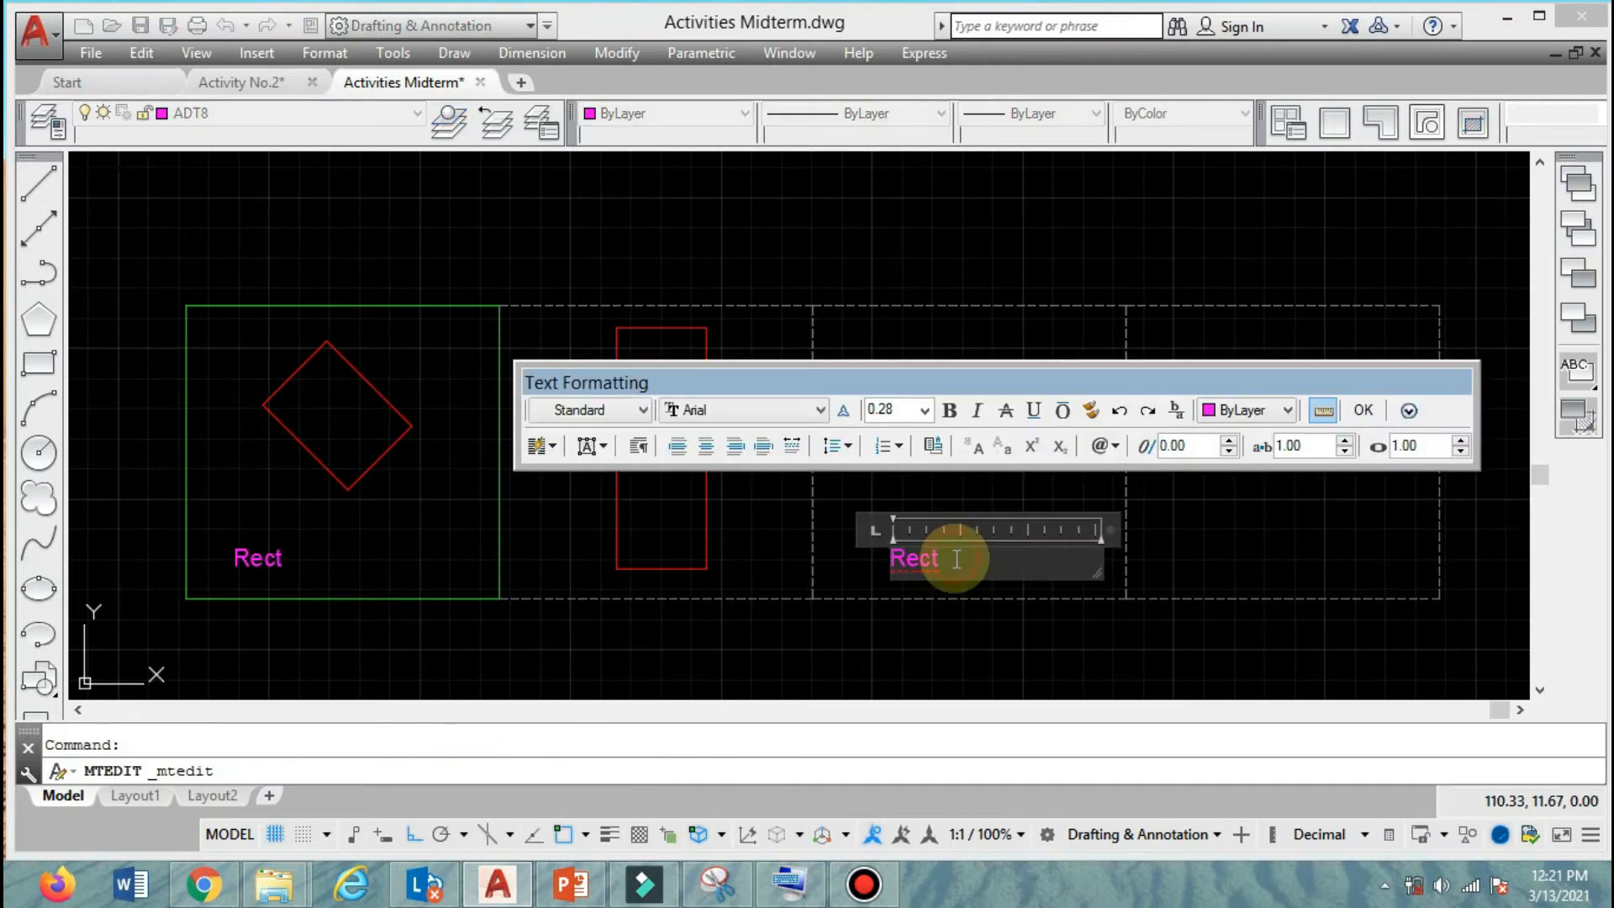
type("- C")
key("BackSpace")
type("mfer")
left_click(1364, 409)
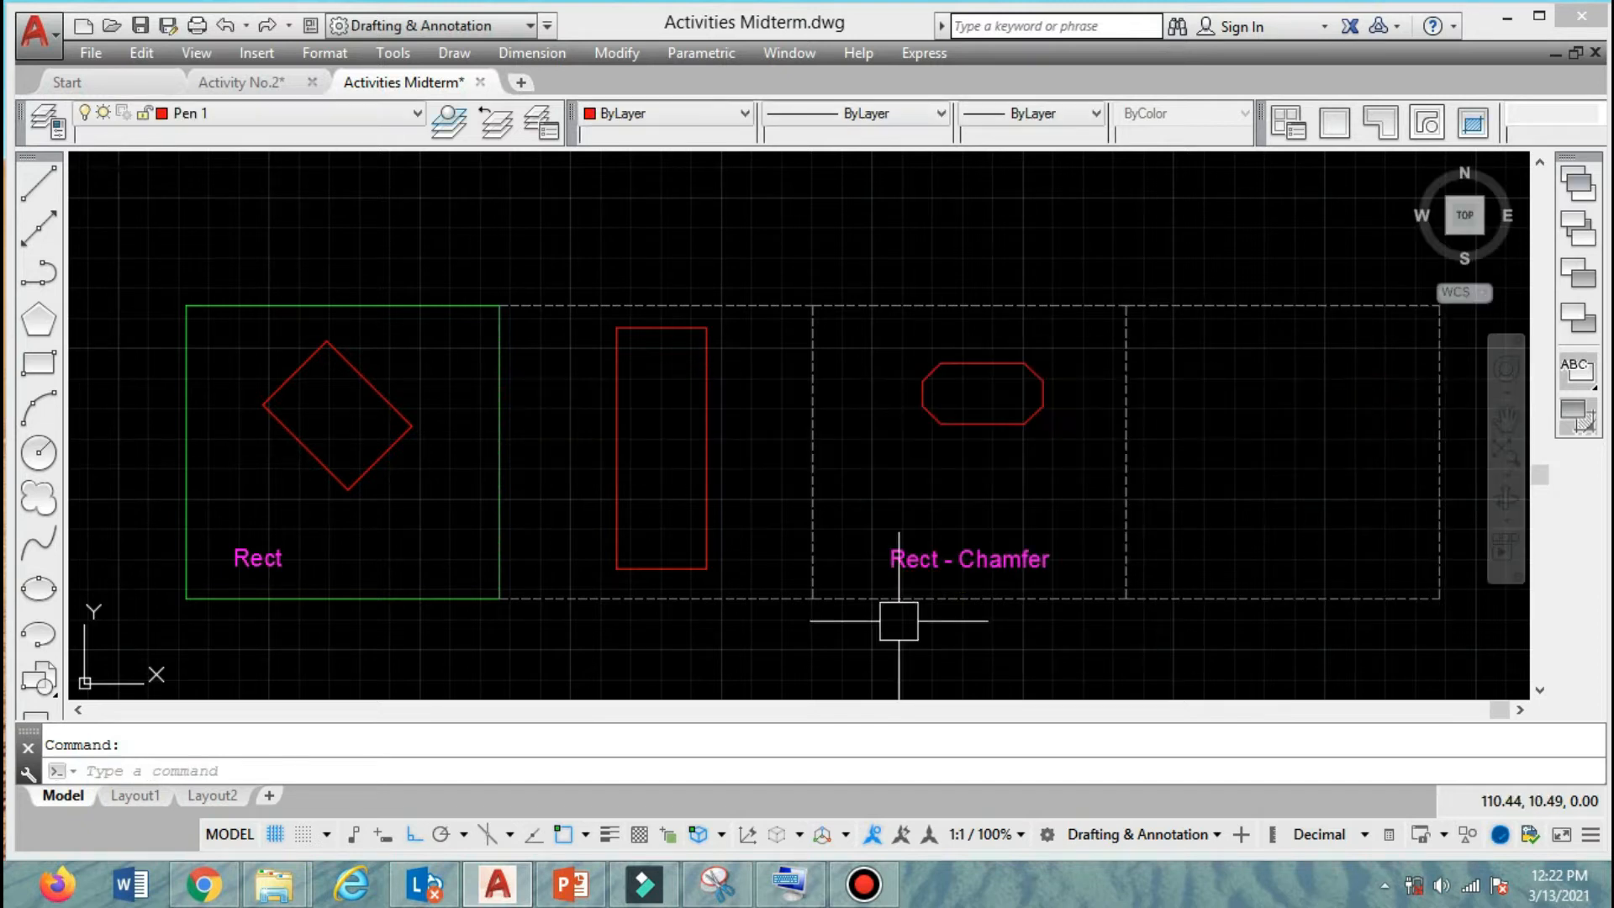
Change the first frame's label to "Rect - rotation - dimension" and widen its text box so it fits on one line.
double_click(239, 558)
type("- ro")
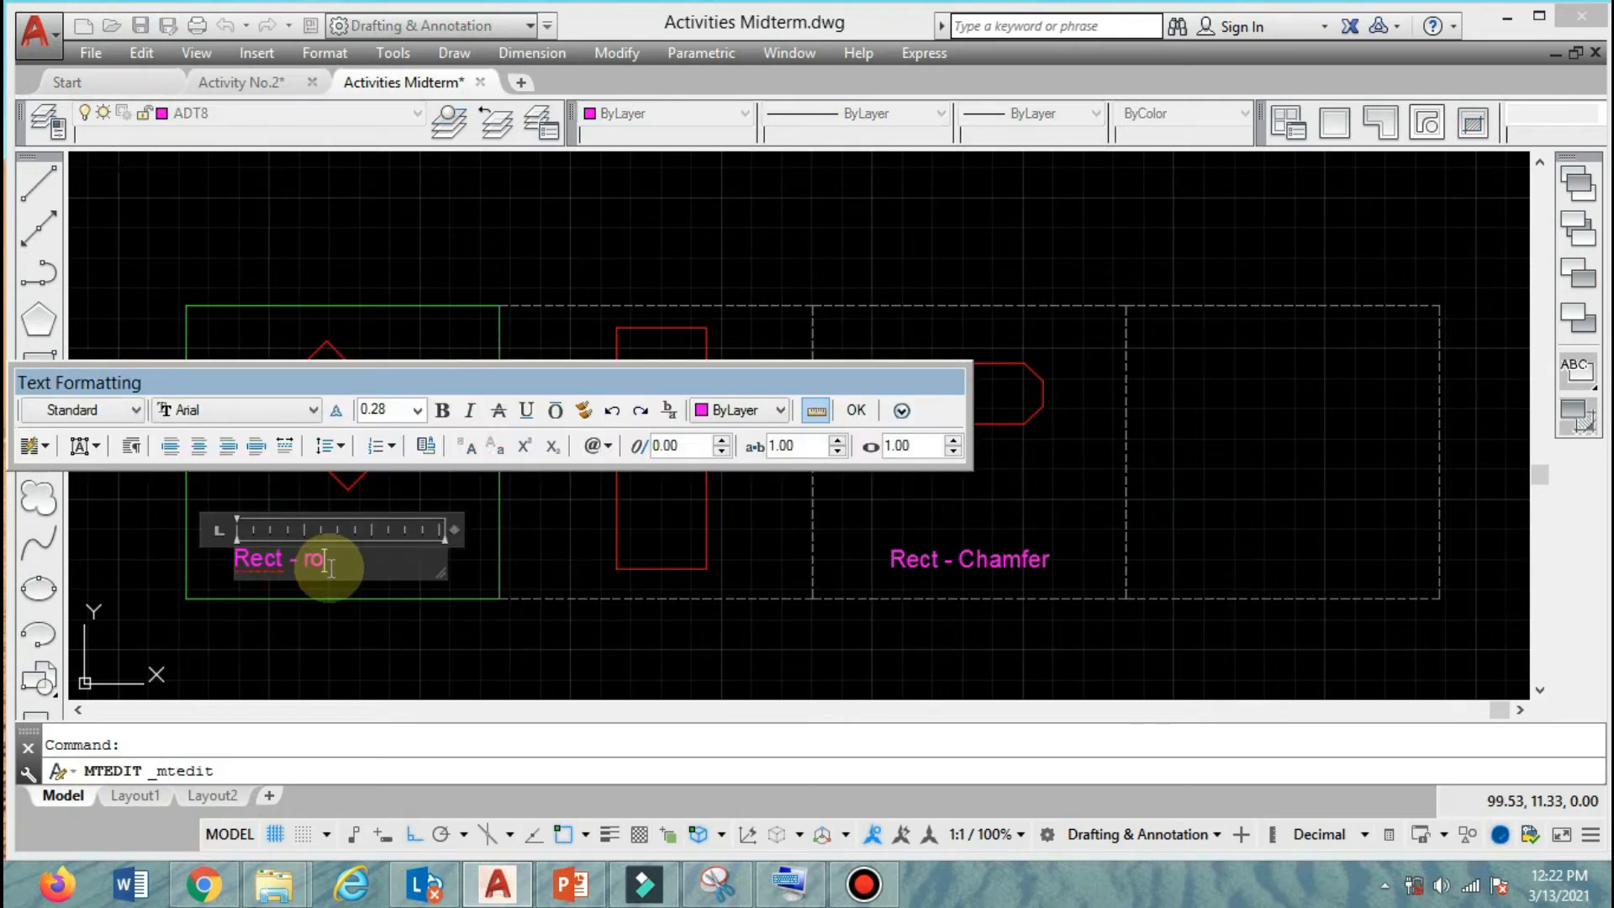
type("tation - dimension")
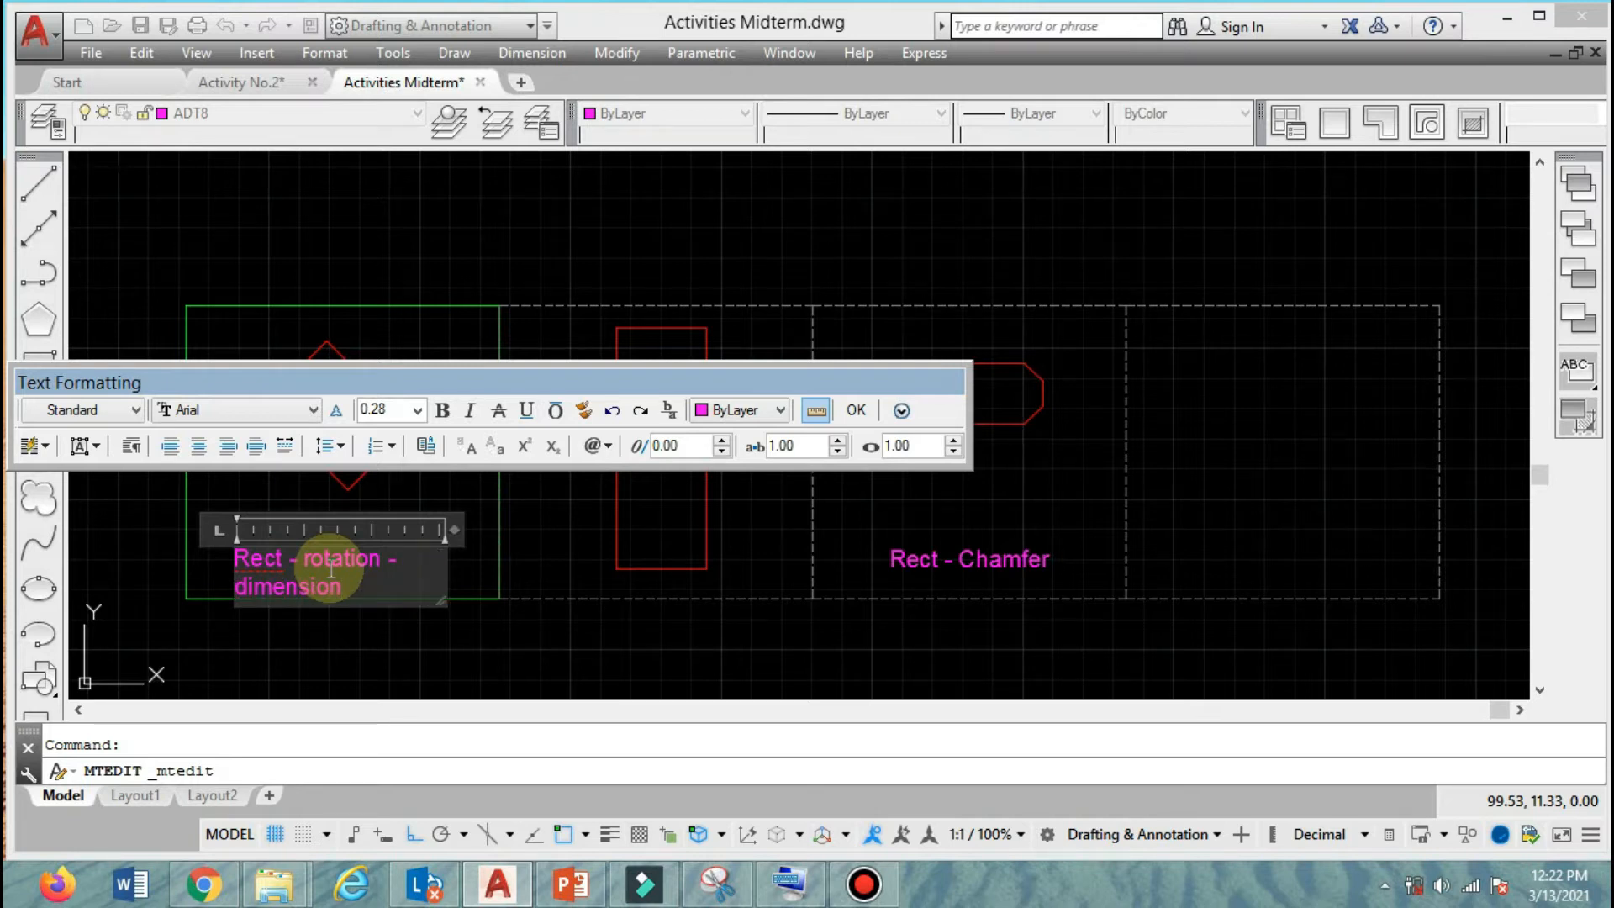
left_click_drag(451, 530, 585, 528)
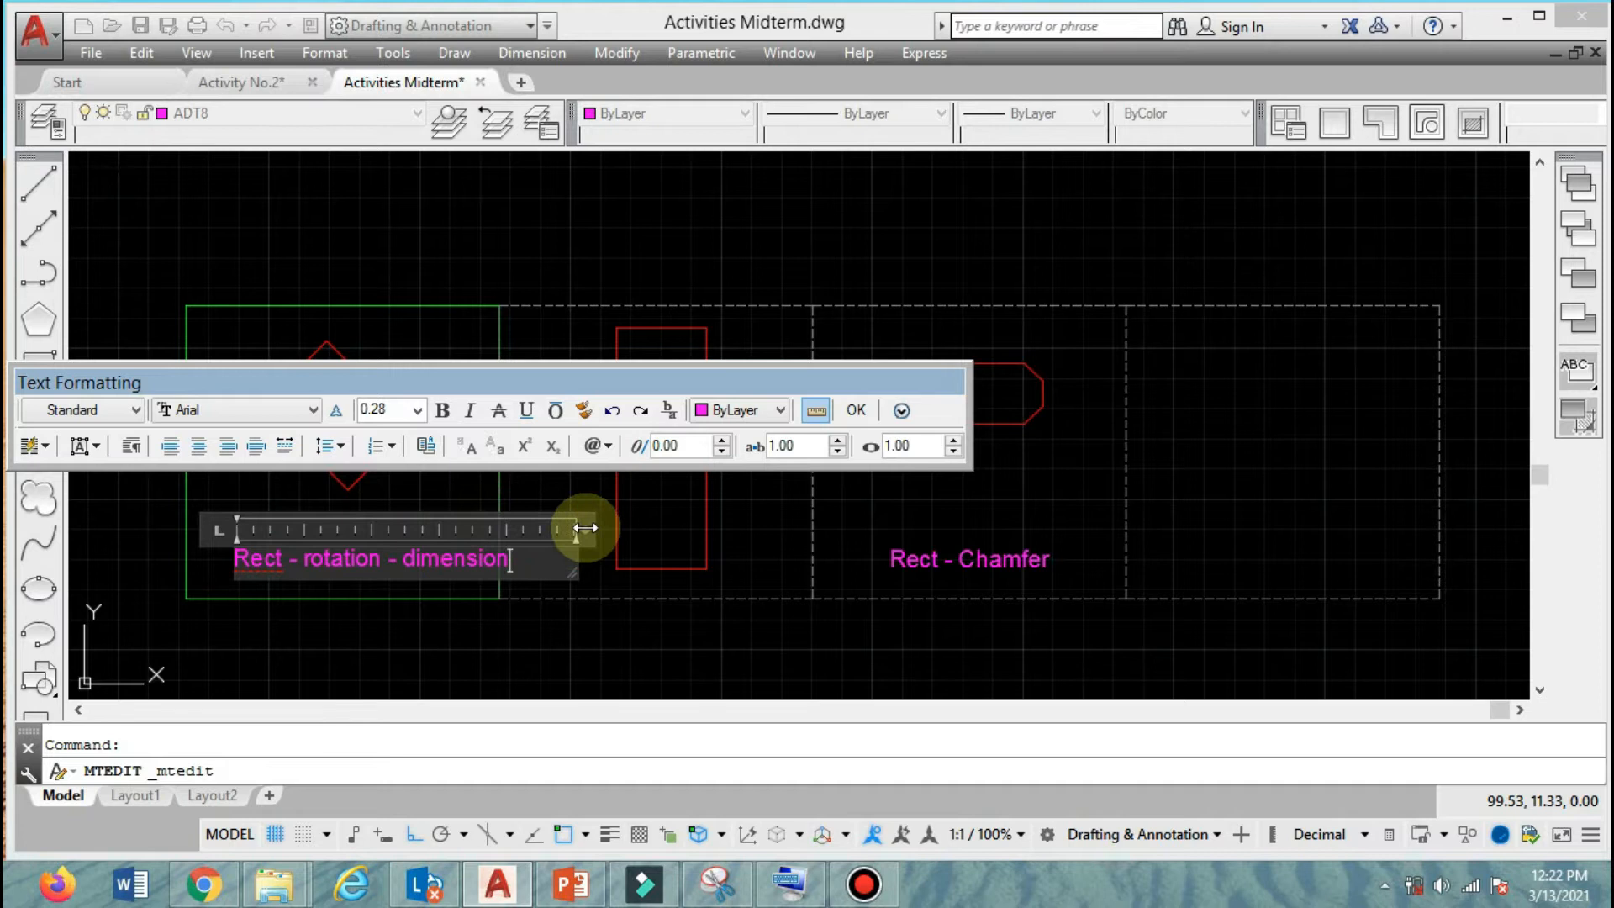
left_click(856, 409)
Move the "Rect - rotation - dimension" label left so it fits inside the first frame.
left_click(462, 565)
type("m")
key("Return")
left_click(582, 643)
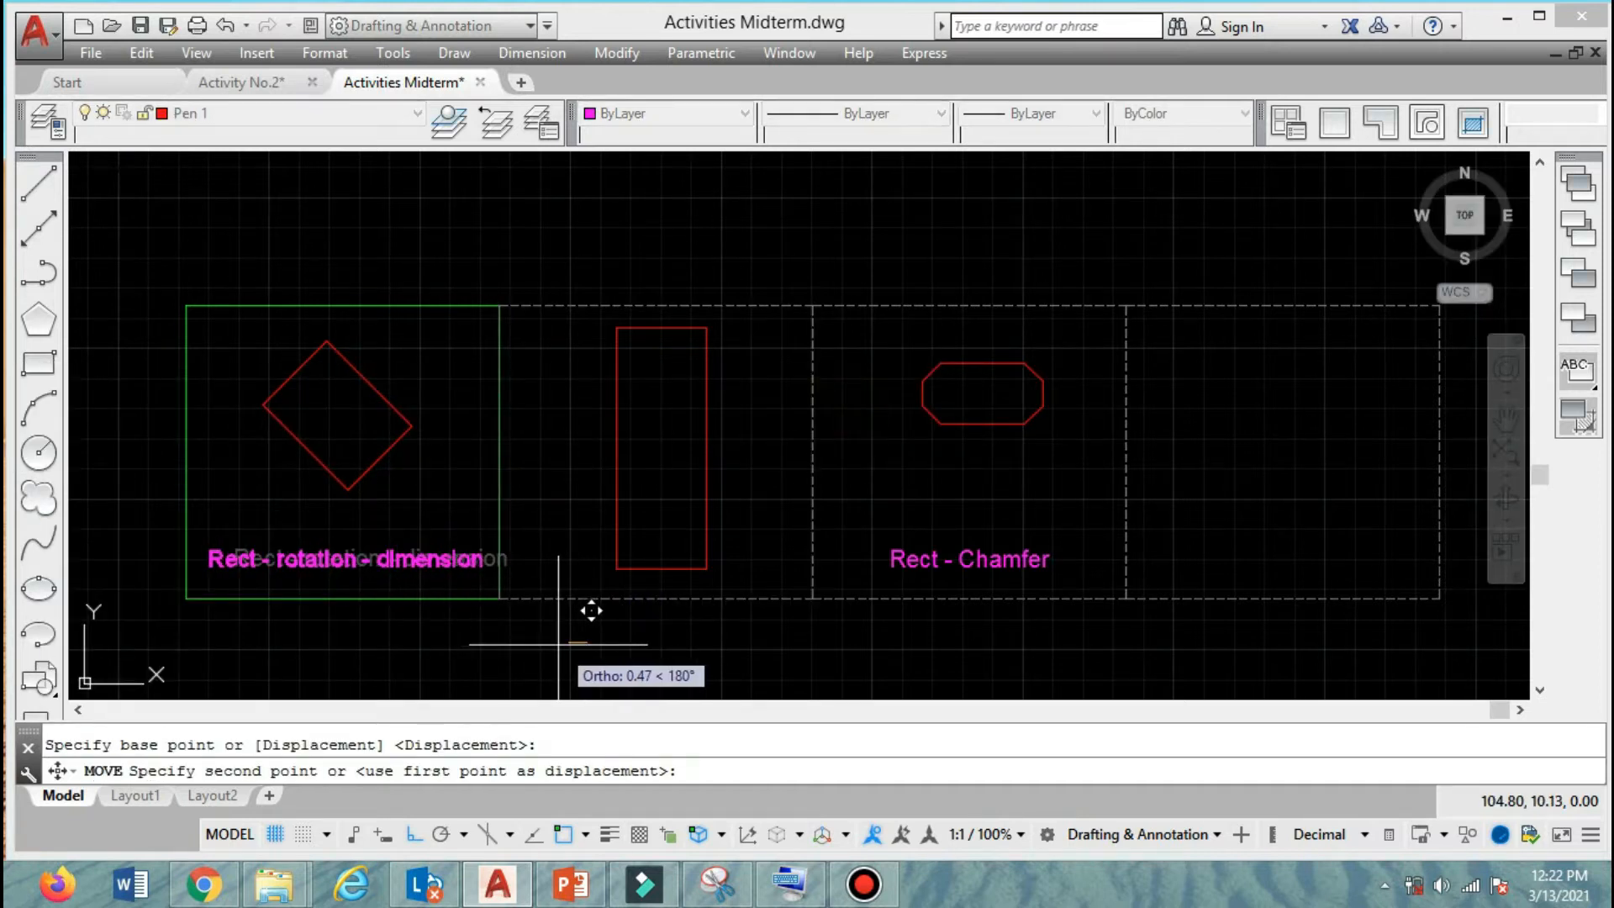
left_click(556, 644)
Copy the "Rect - rotation - dimension" label horizontally into the second frame.
type("co")
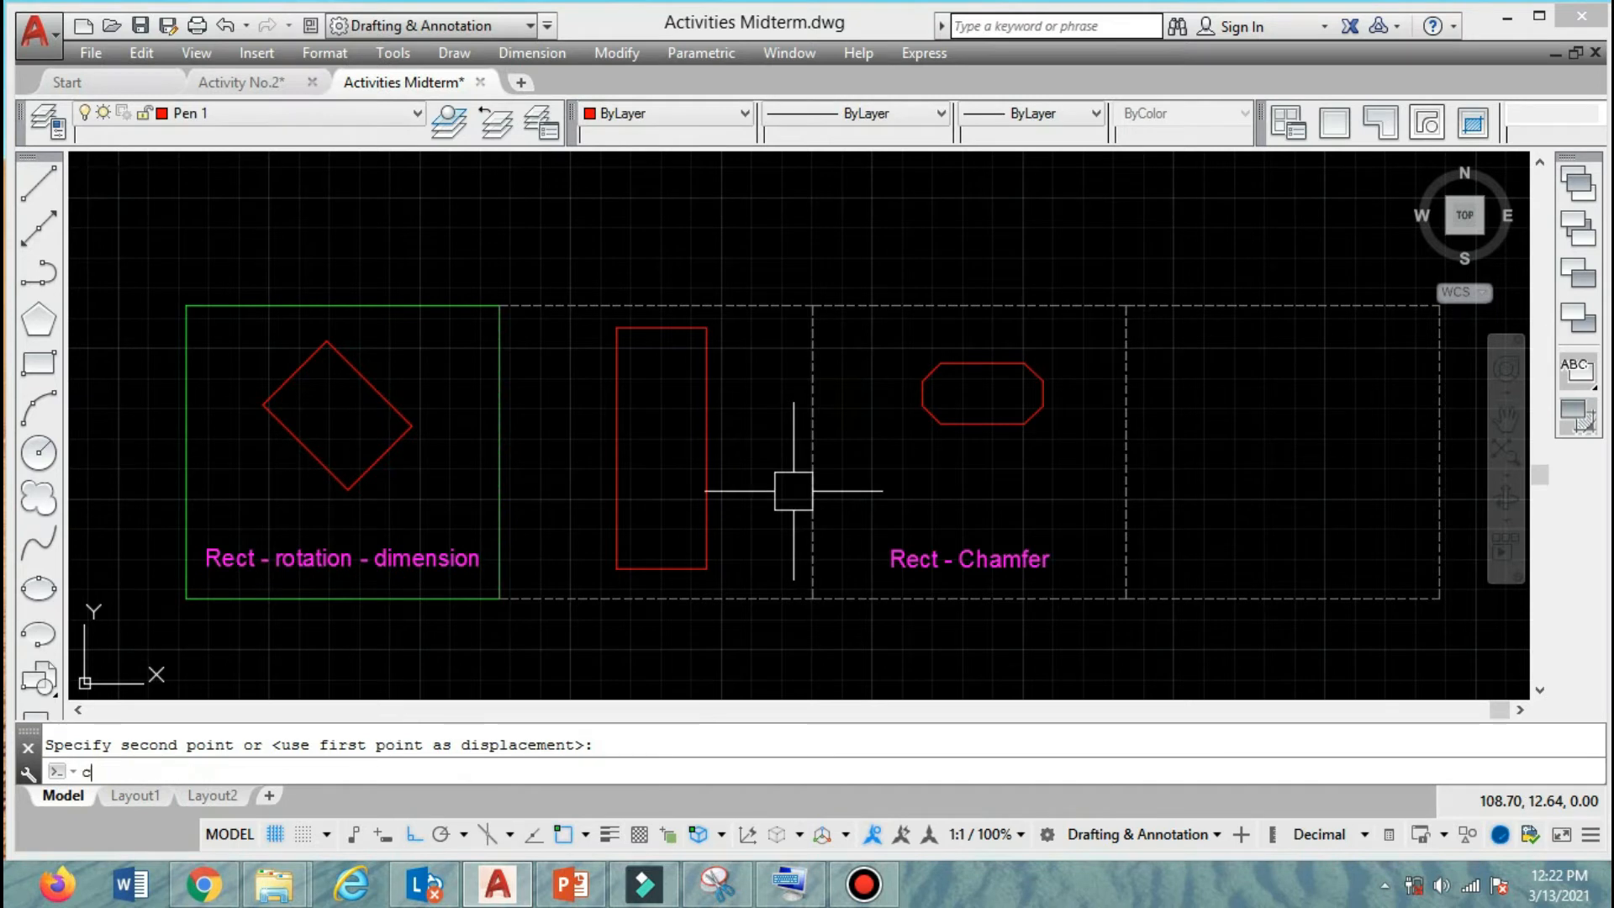
key("Return")
left_click(431, 575)
key("Return")
left_click(372, 629)
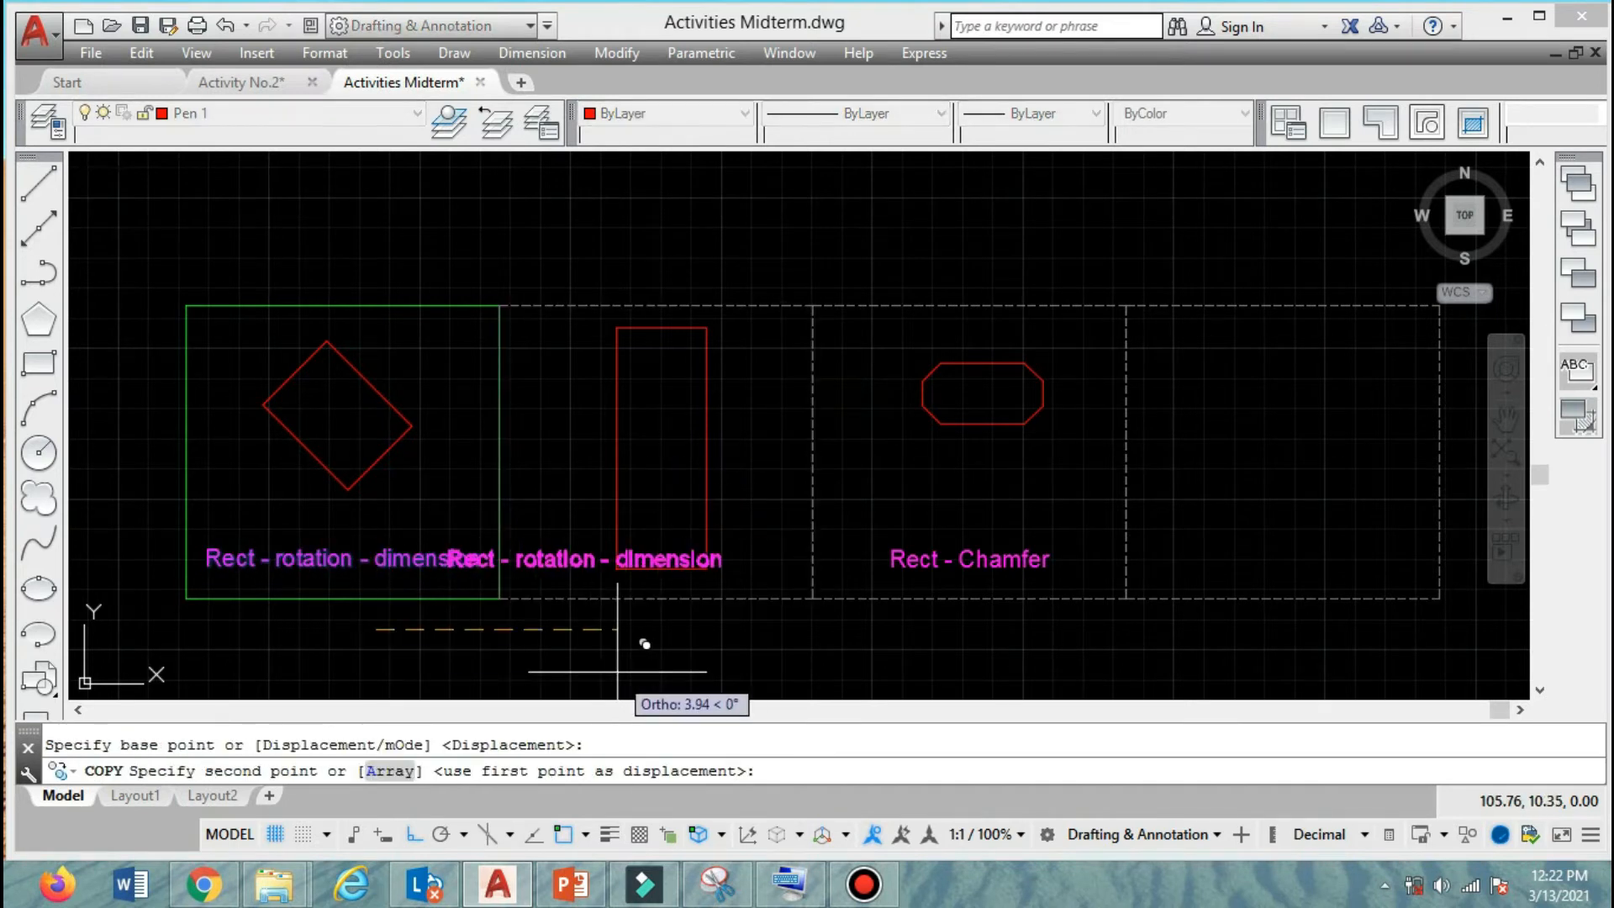
left_click(688, 629)
key("Return")
Change the second frame's label text to "Rect -area".
left_click(555, 561)
double_click(556, 561)
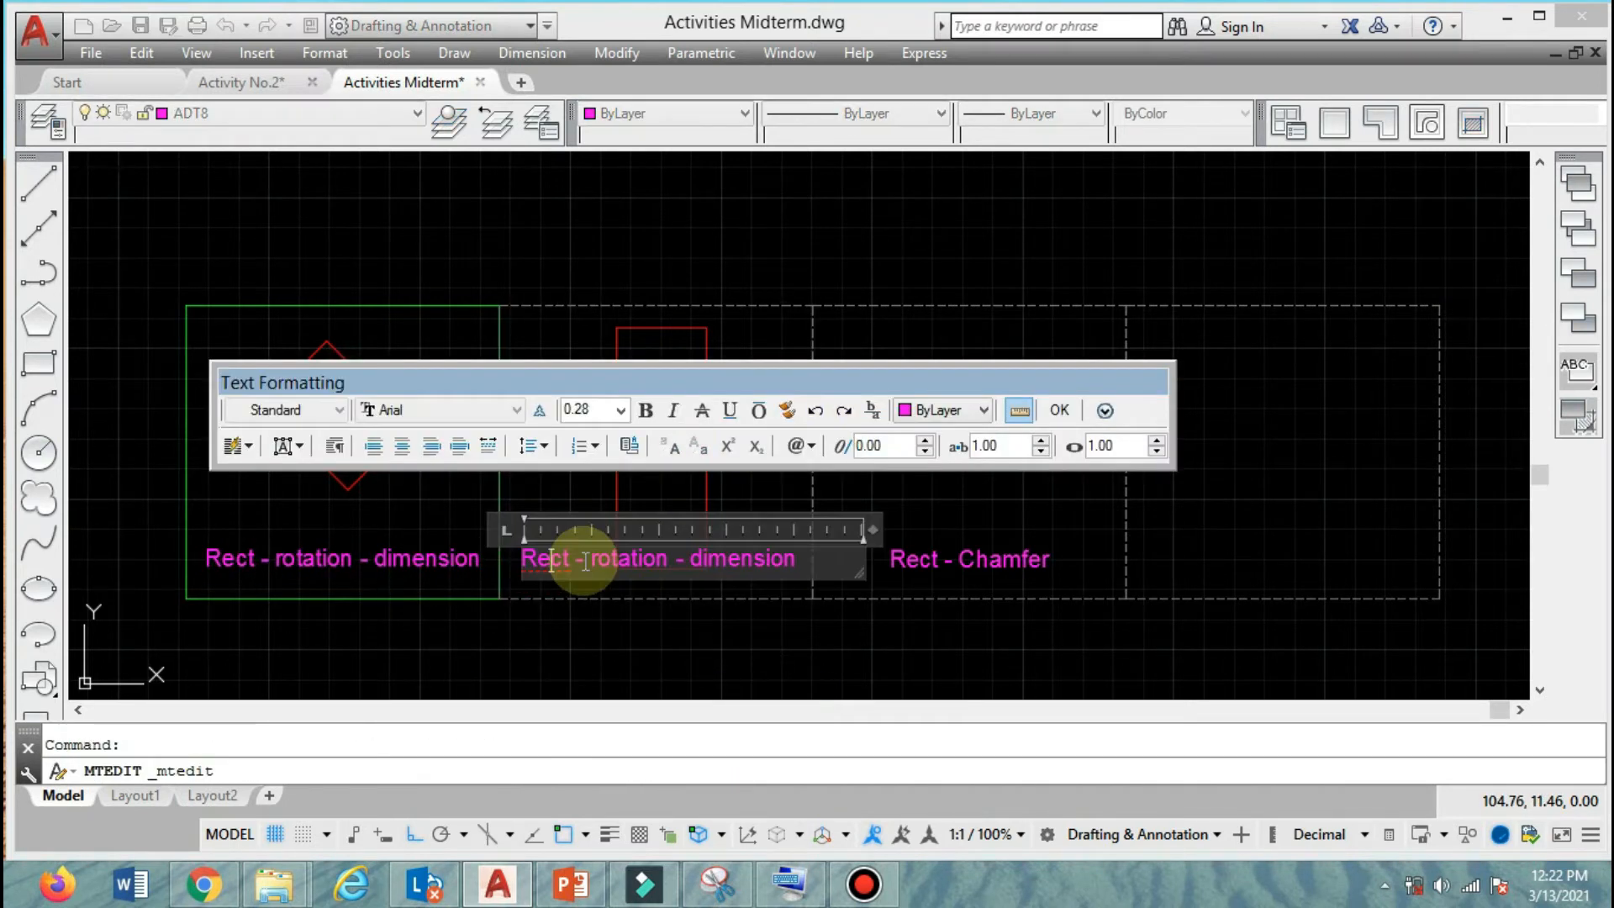
left_click_drag(590, 561, 1063, 547)
type("area")
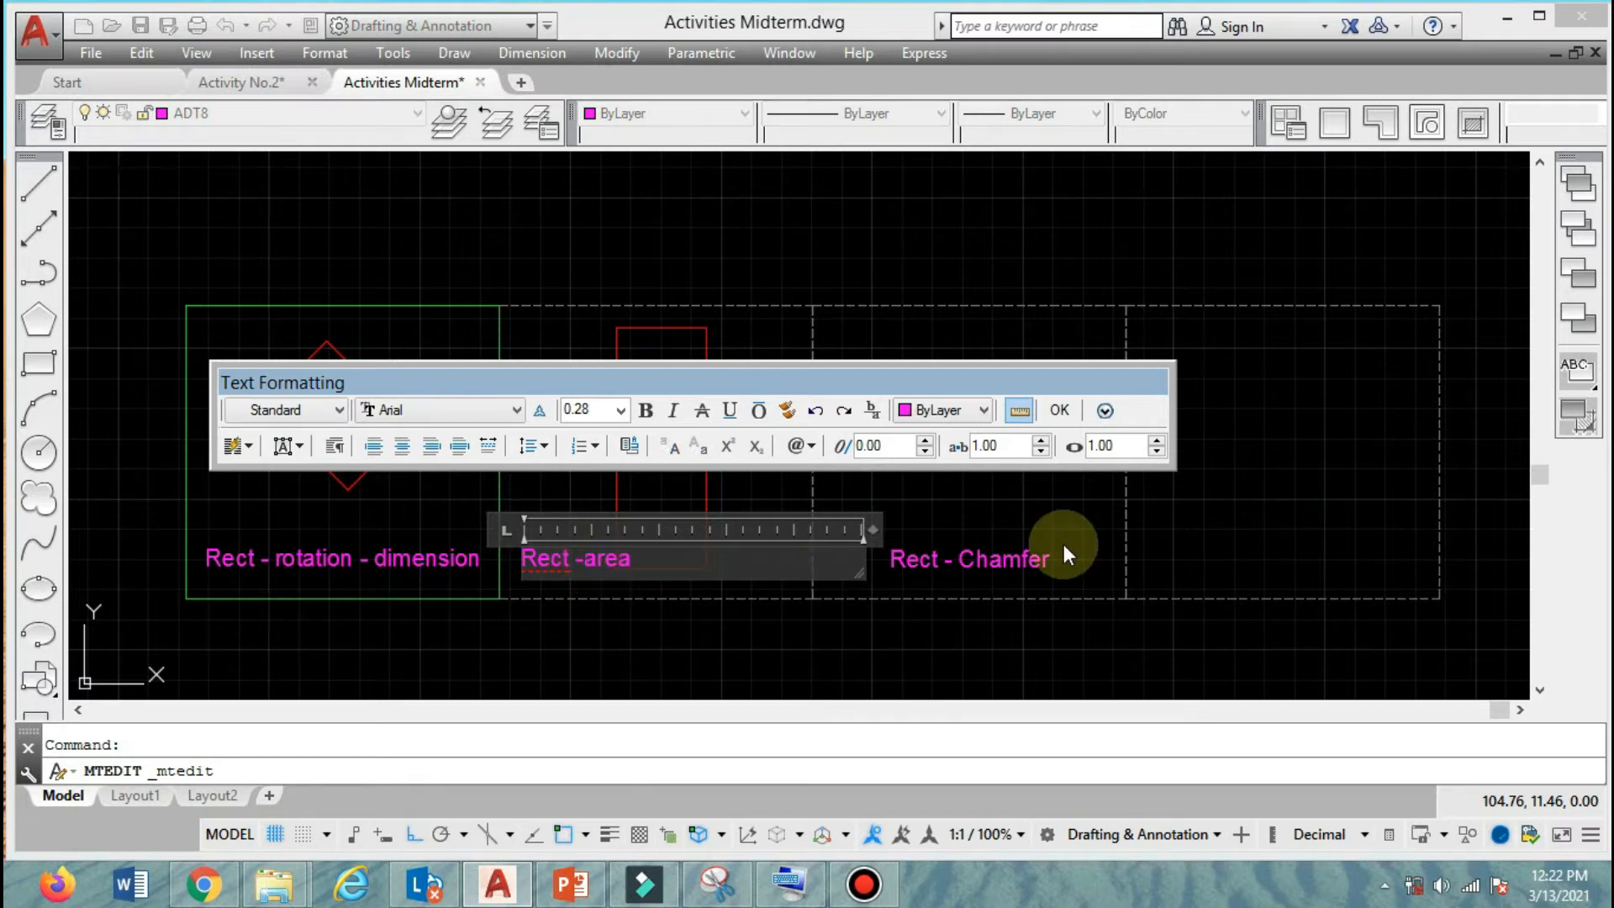
left_click(1059, 410)
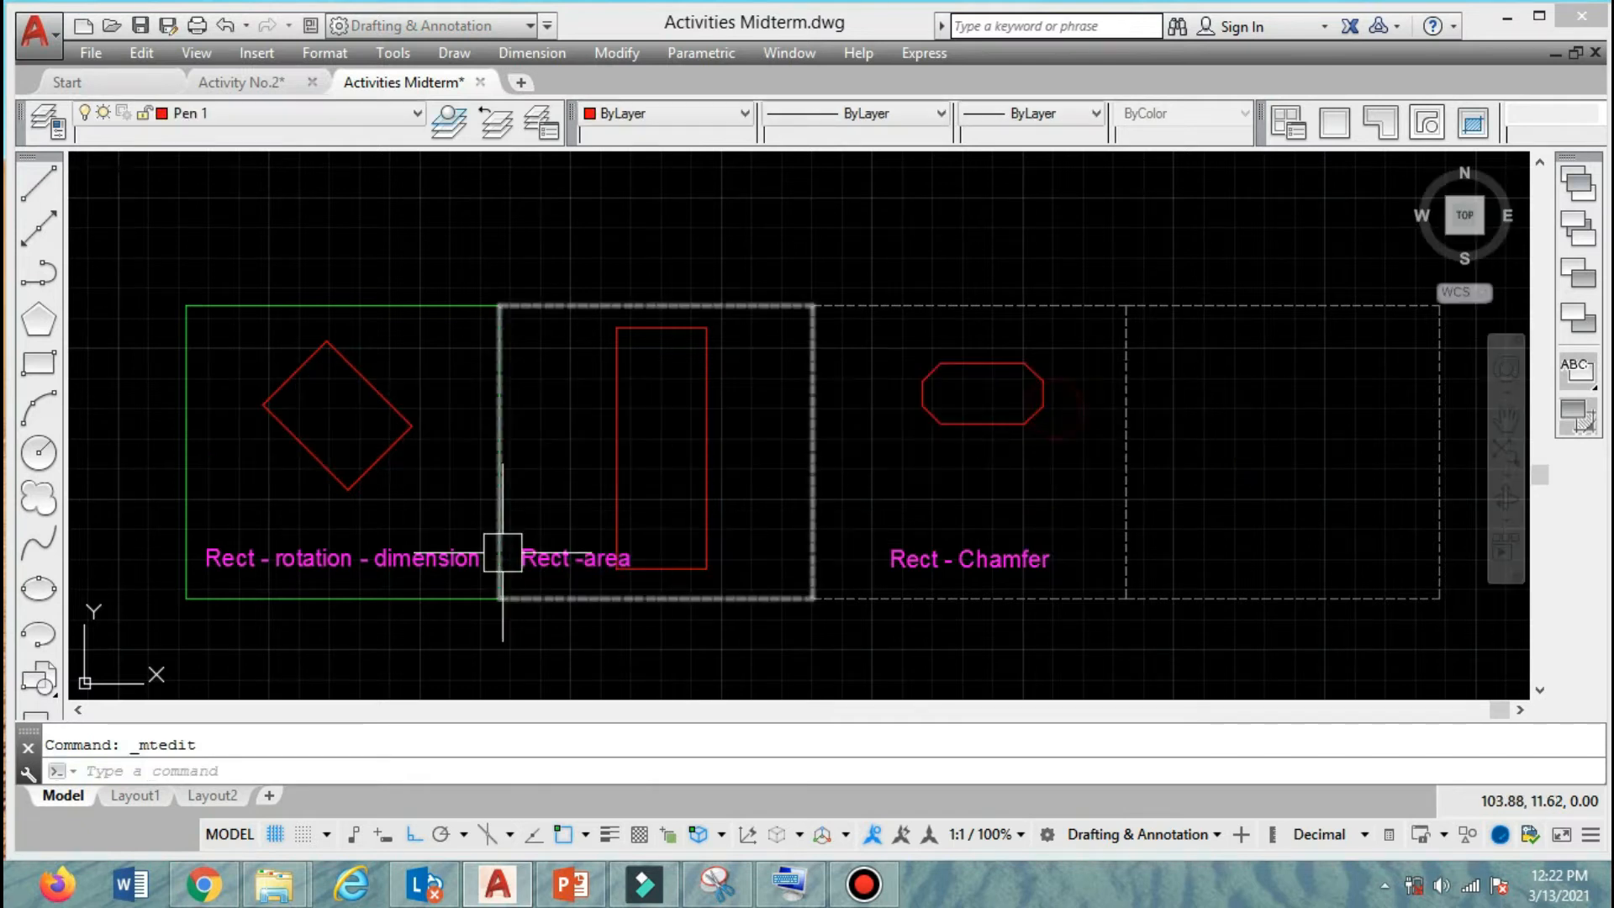
Move the "Rect -area" label slightly left in the second frame.
type("m")
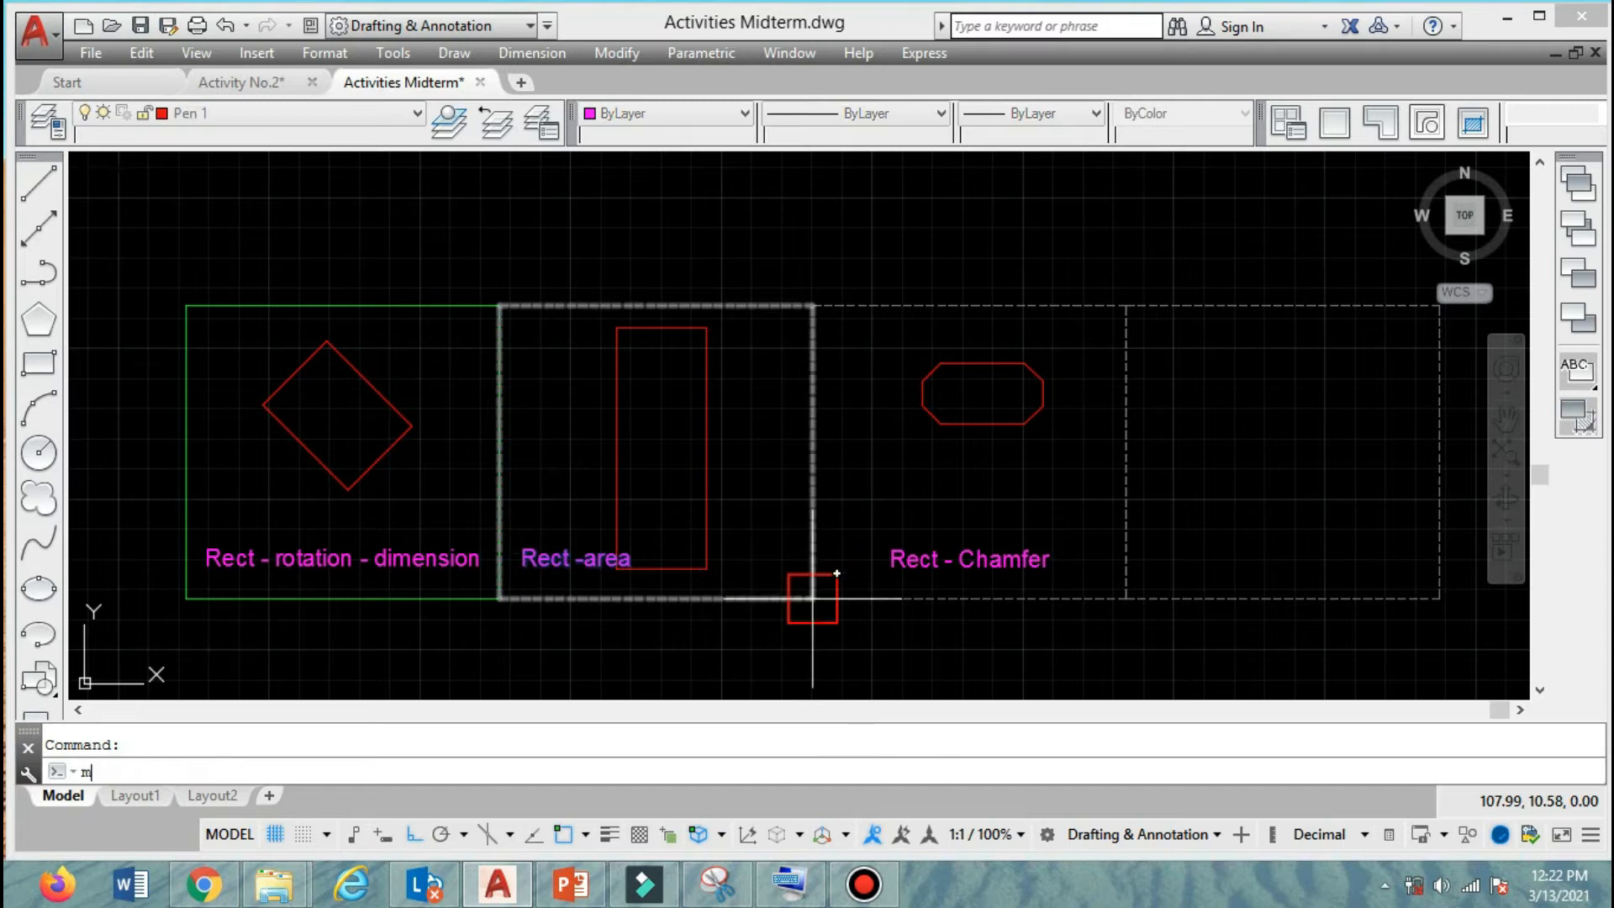
key("Return")
left_click(781, 648)
left_click(762, 648)
Move the tall rectangle in the second frame to the right, clear of the "Rect -area" label.
key("Return")
left_click(704, 569)
key("Return")
left_click(648, 641)
left_click(684, 631)
Move the "Rect -area" label slightly right, away from the second frame's left edge.
key("Return")
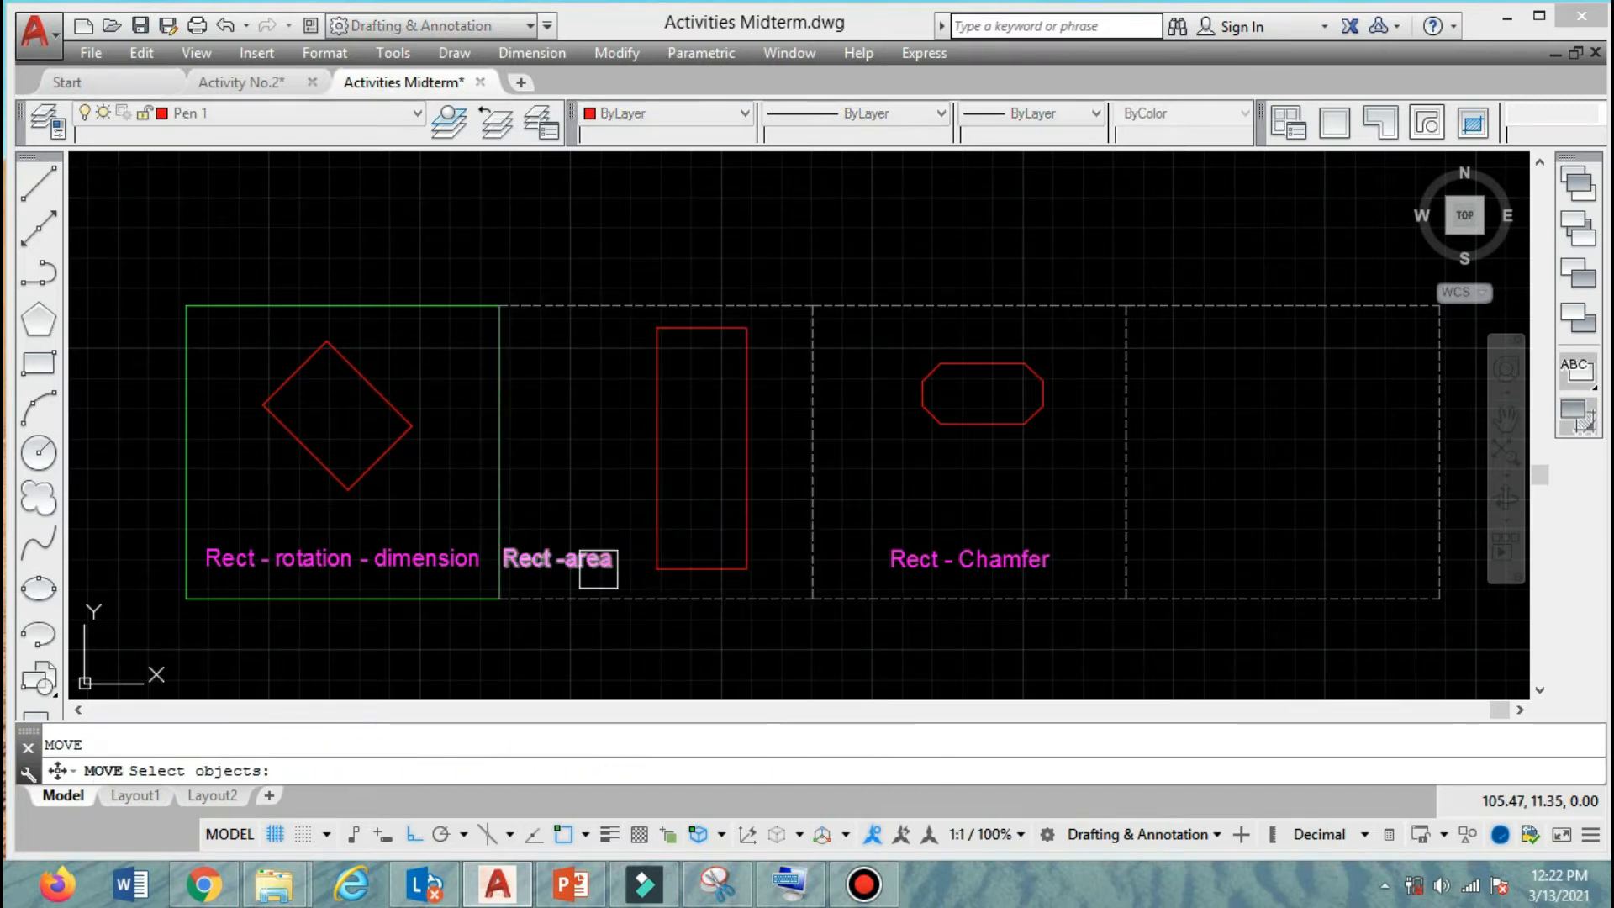
left_click(591, 566)
key("Return")
left_click(581, 491)
left_click(598, 491)
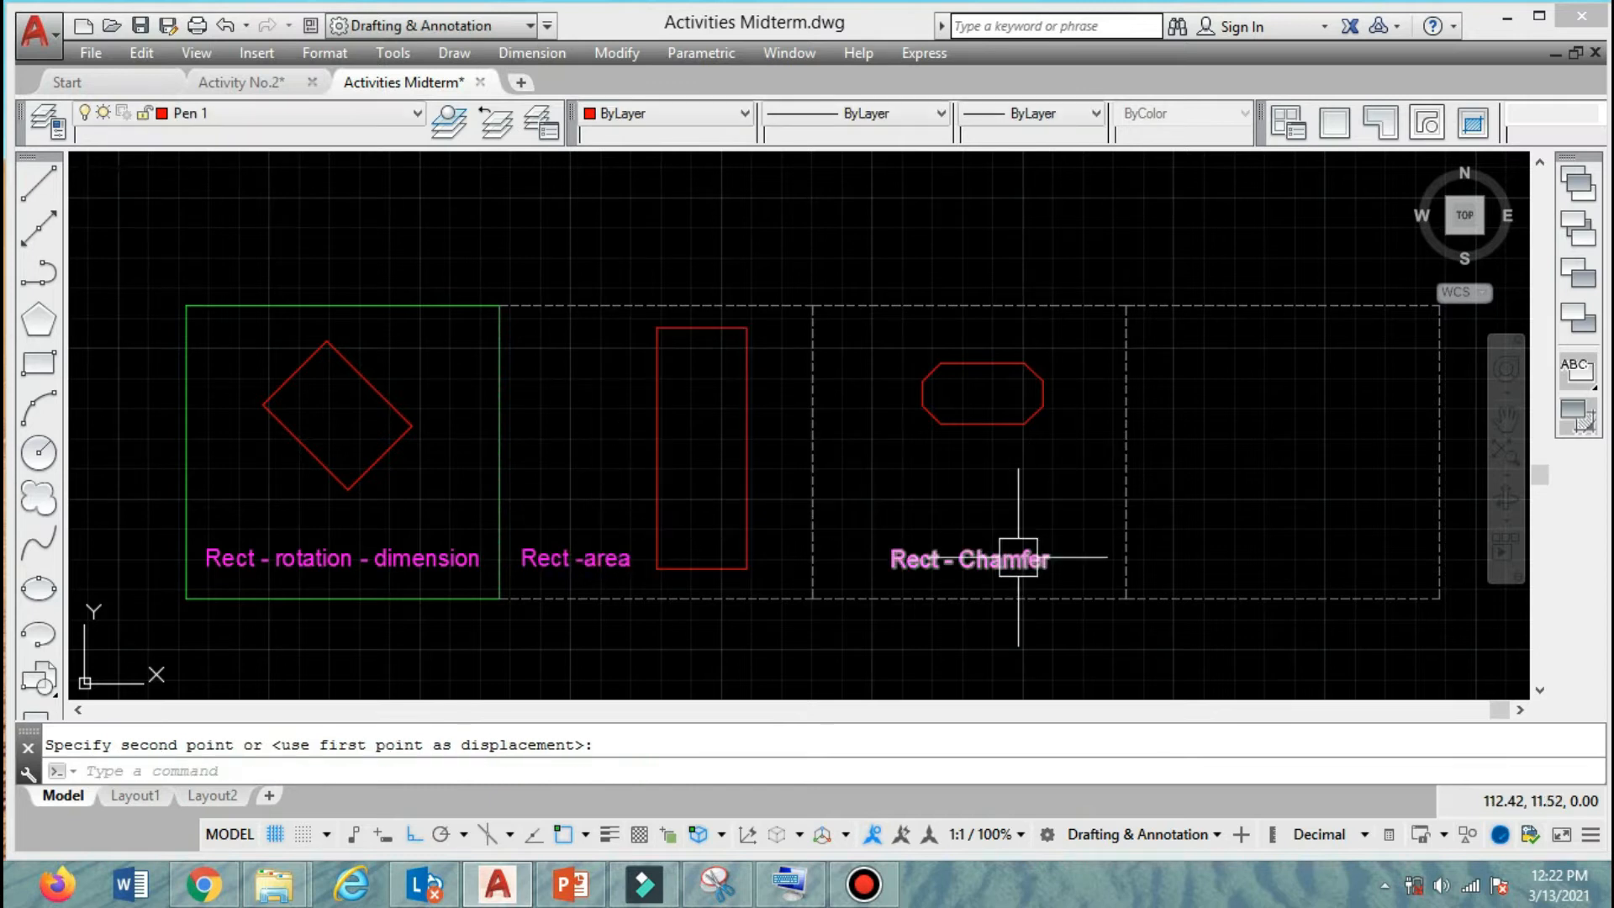
Start a new rectangle and set its fillet radius to 0.1.
left_click(558, 769)
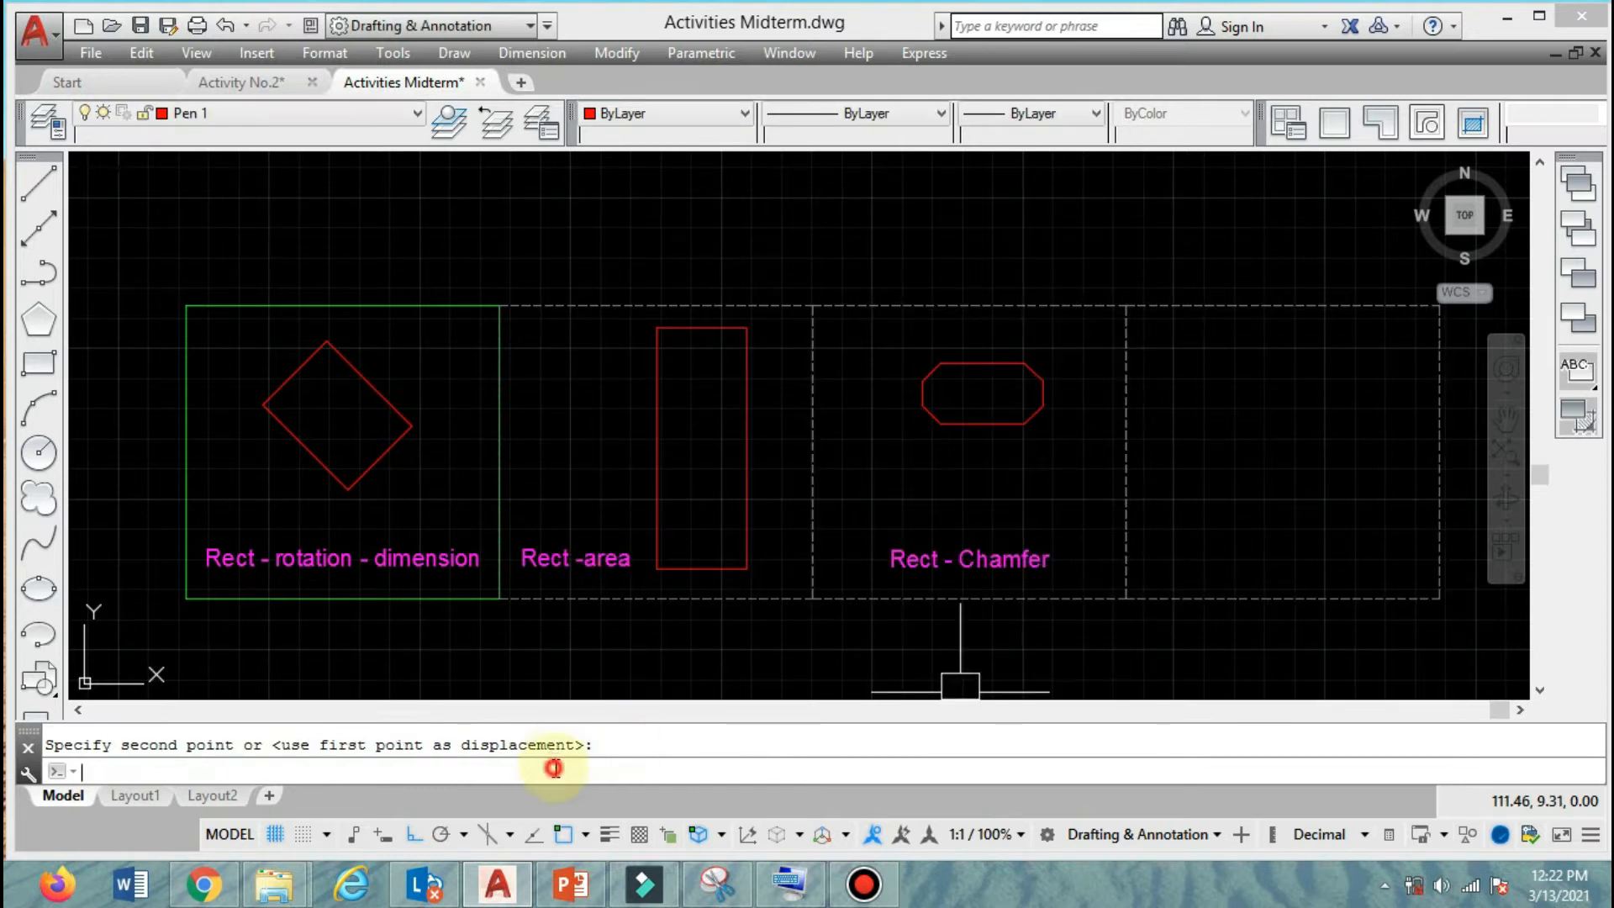
type("rec")
key("Return")
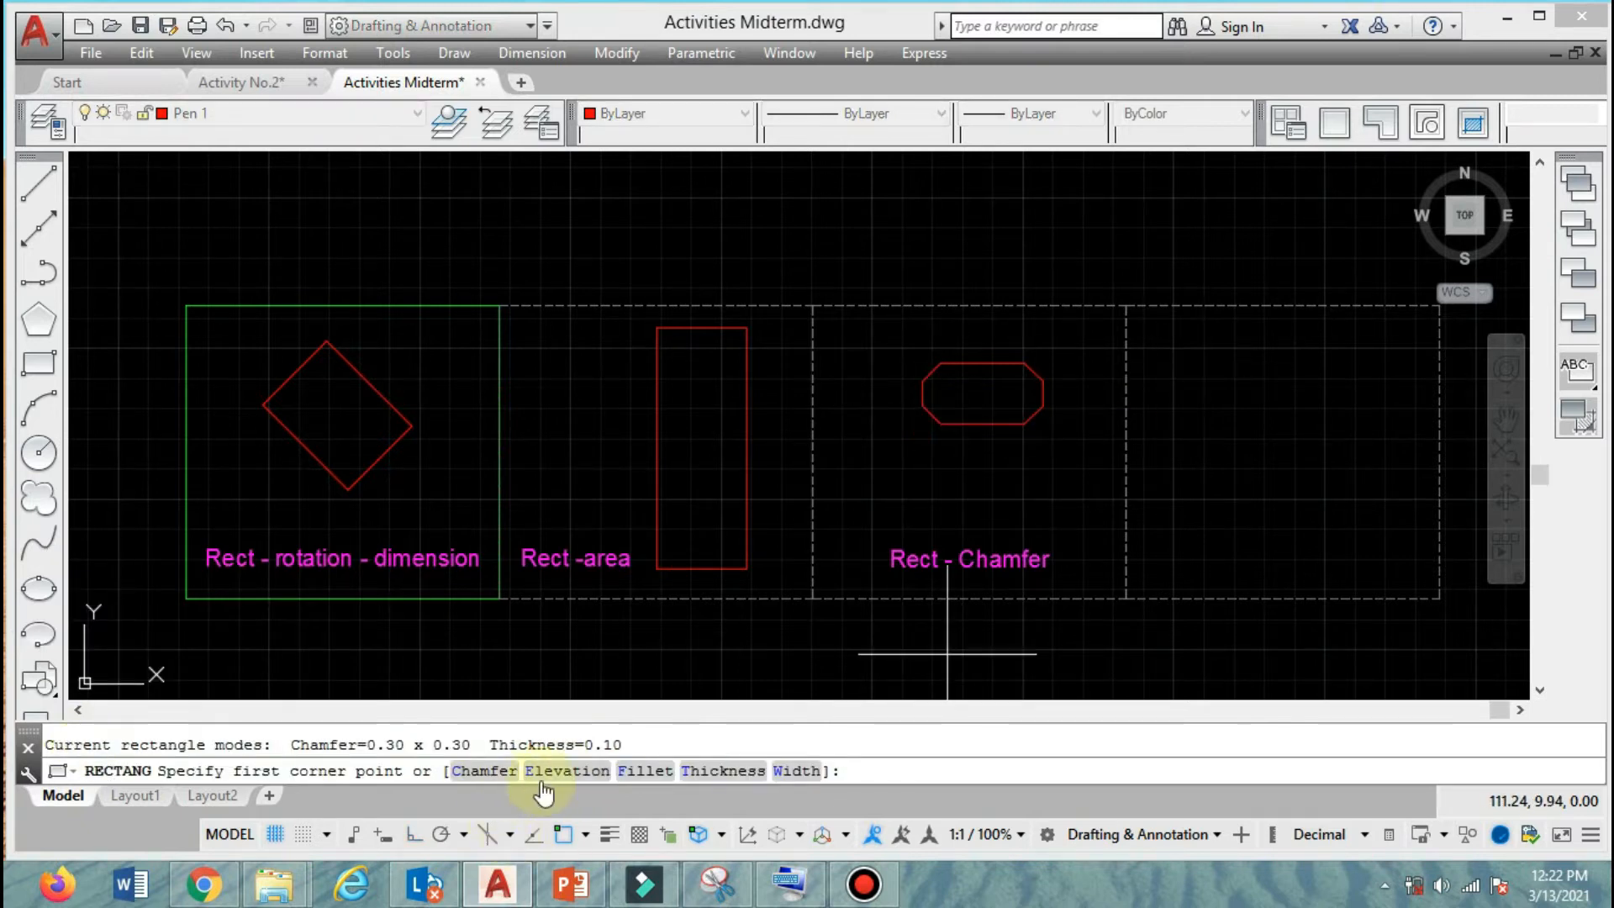
left_click(630, 769)
left_click(631, 771)
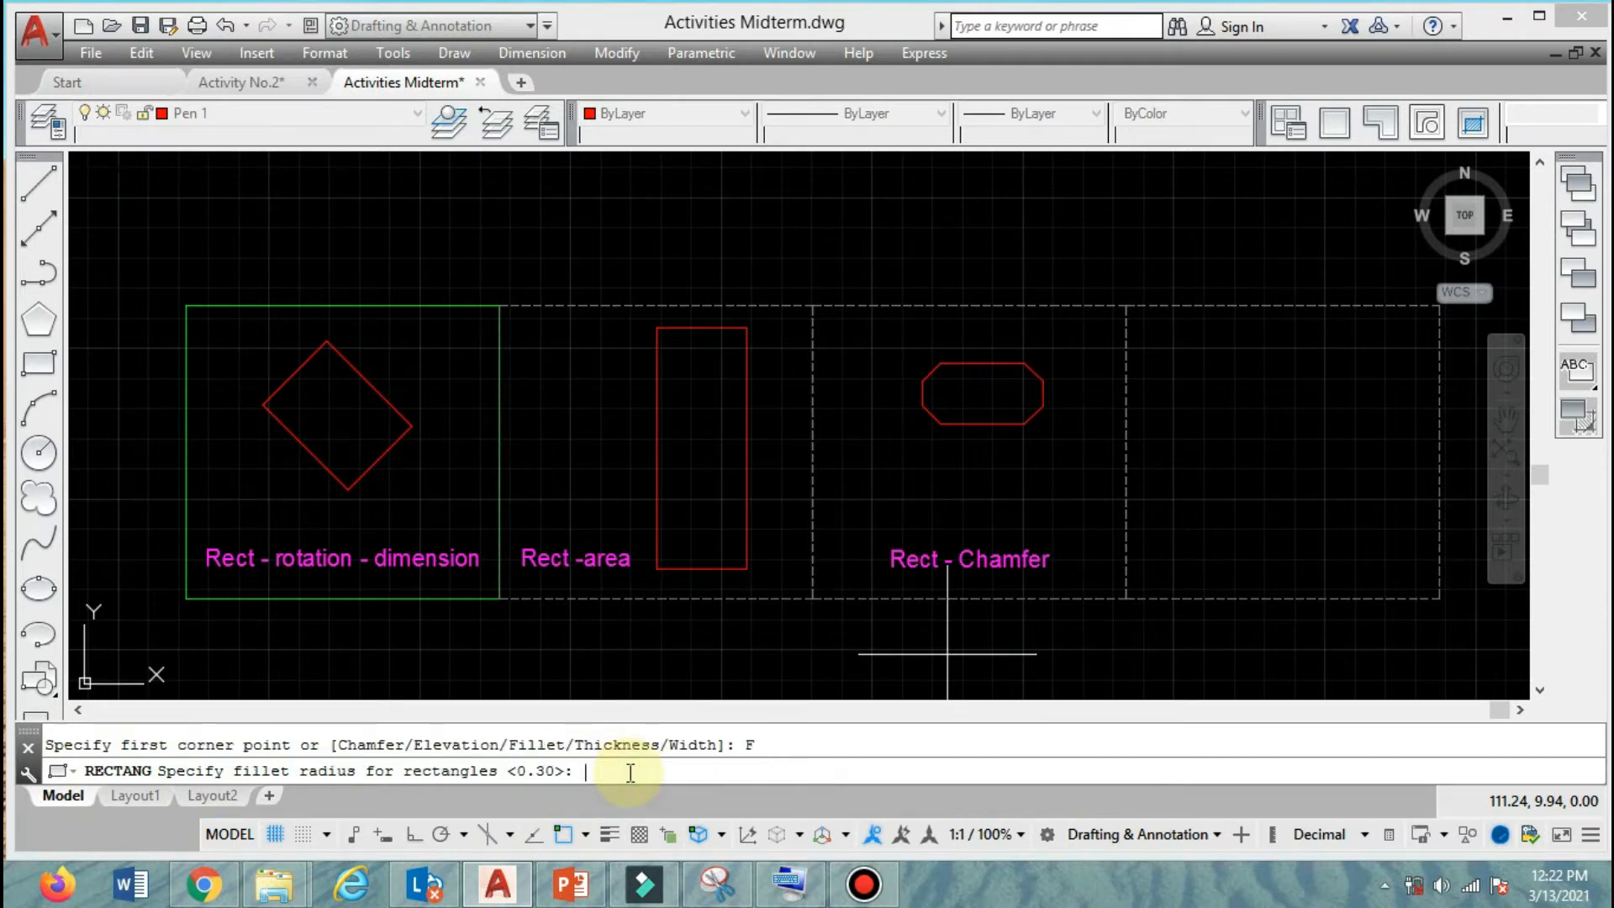
type(".1")
key("Return")
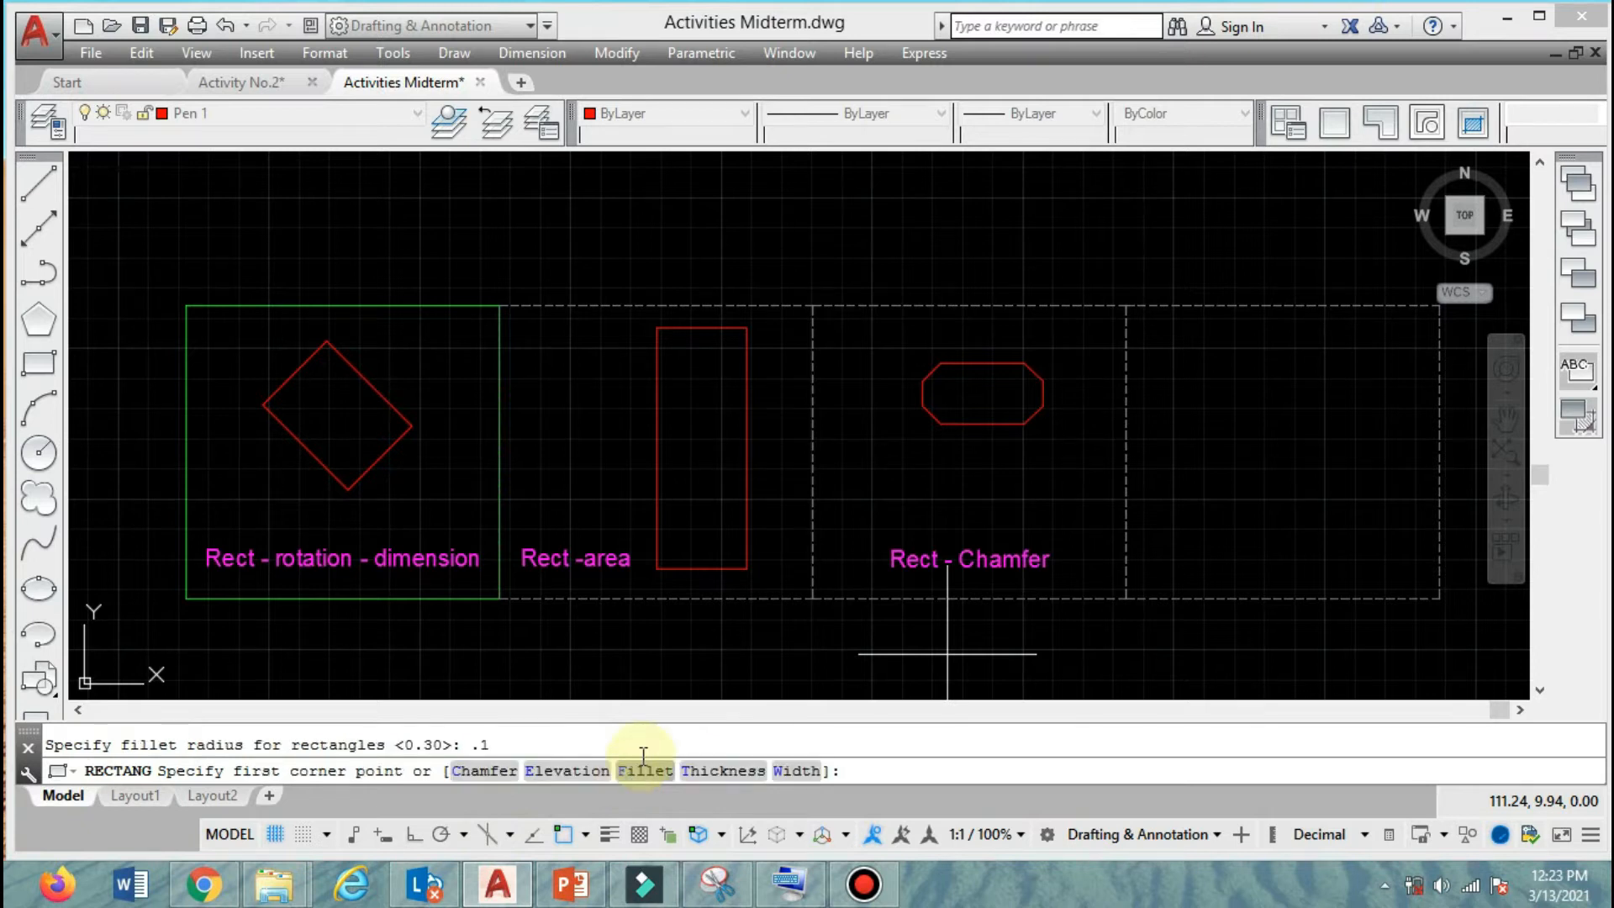
Draw the filleted rectangle in the upper left of the fourth frame with length 1 and width 0.6.
left_click(1186, 368)
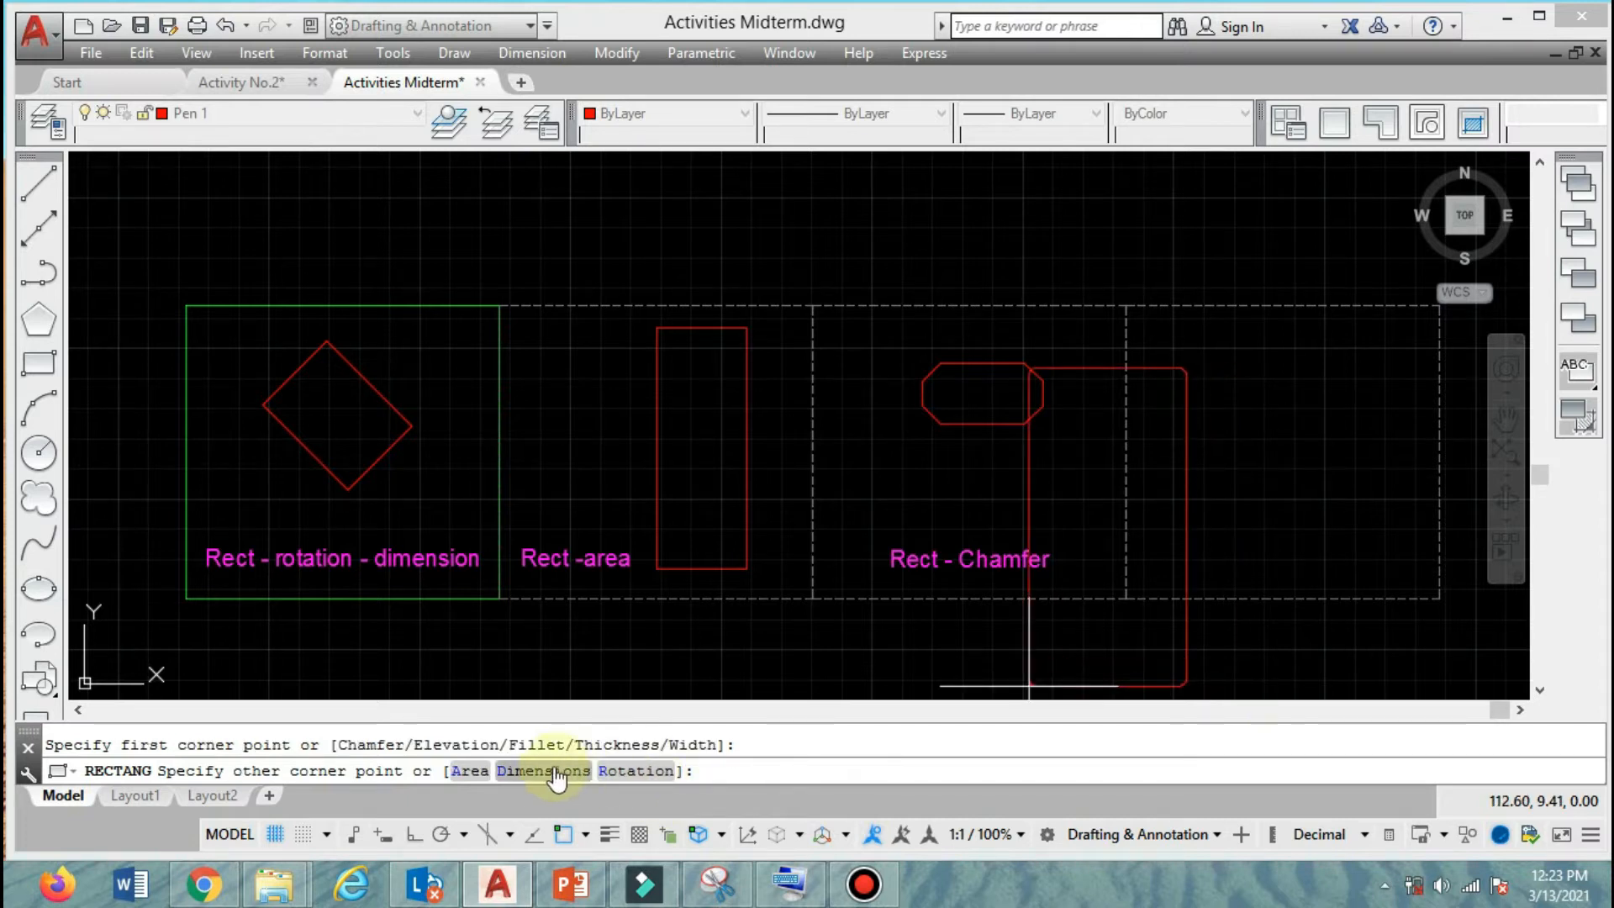
left_click(547, 771)
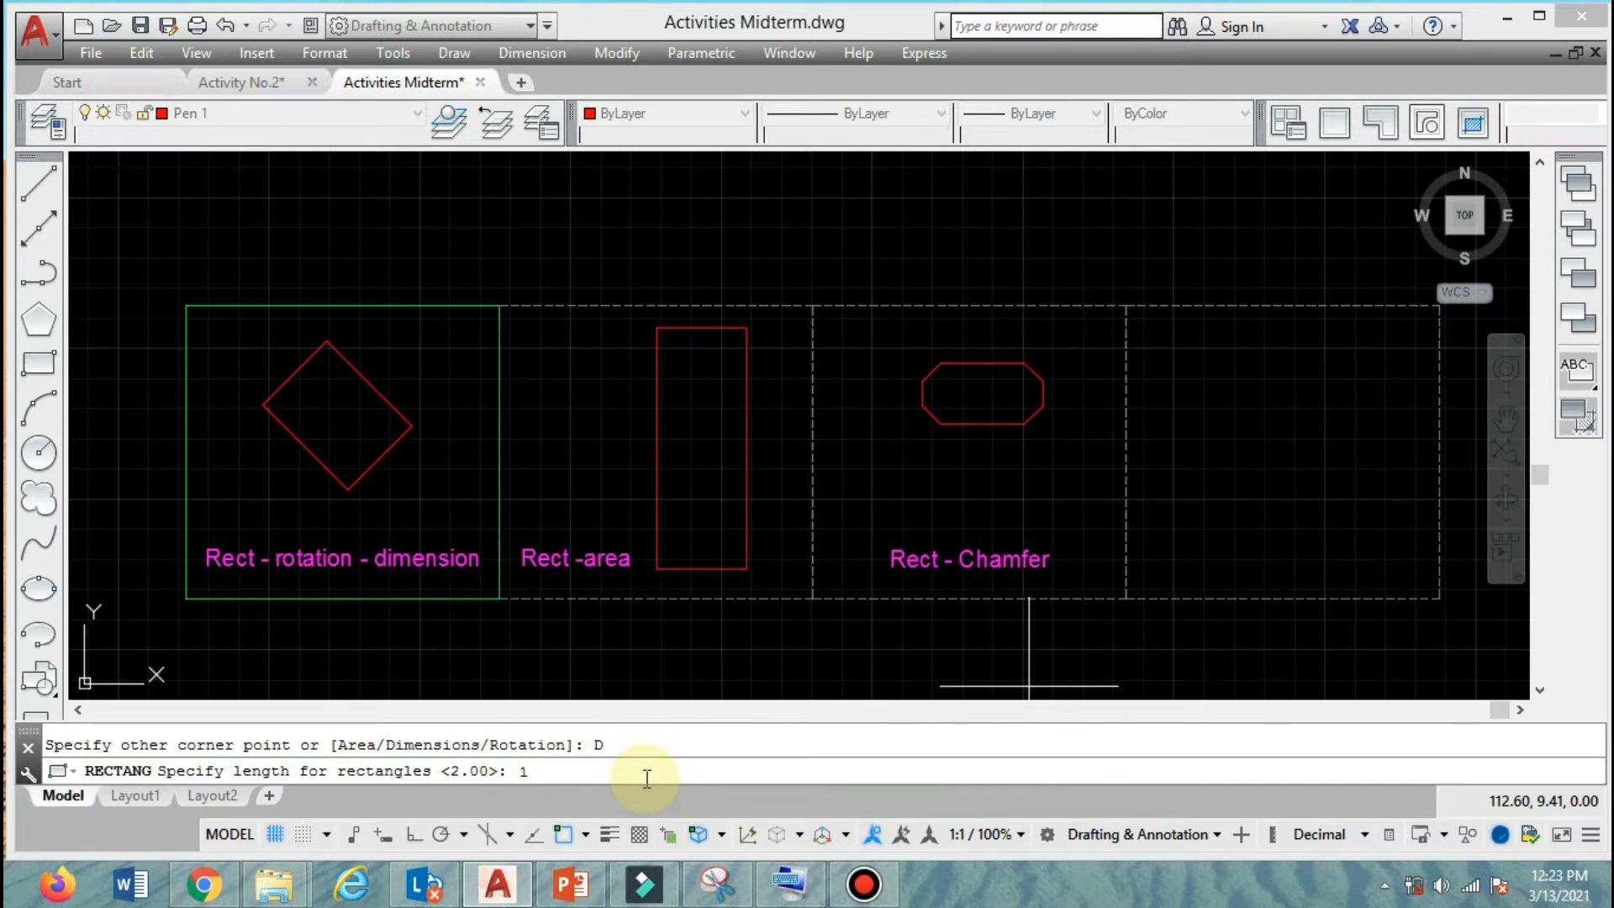
key("Return")
type(".6")
key("Return")
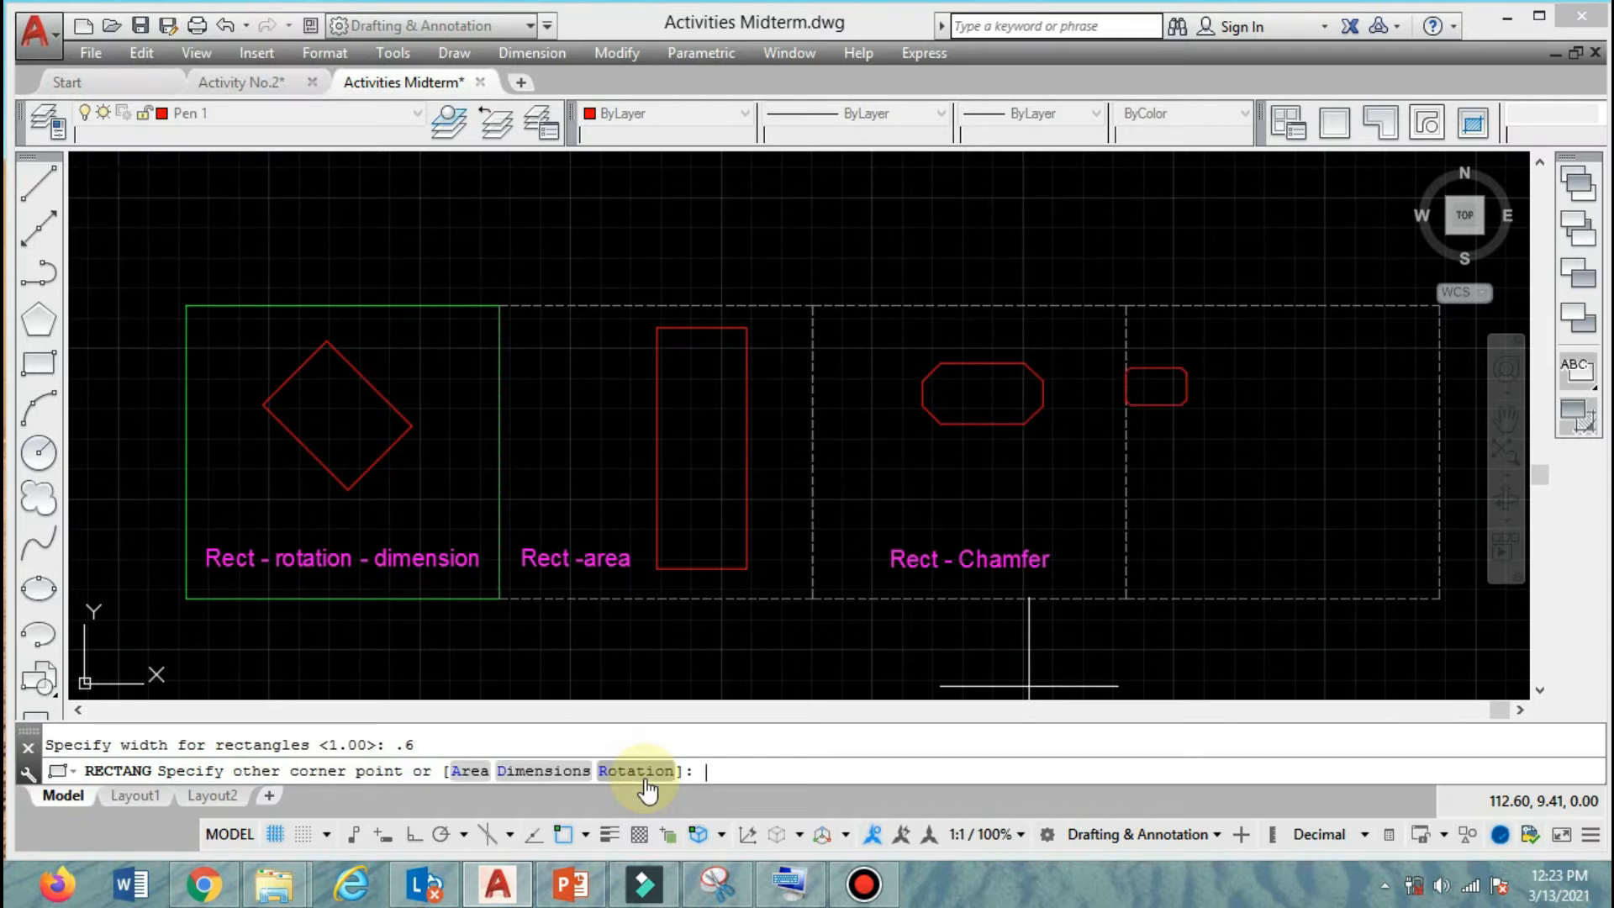
left_click(1330, 371)
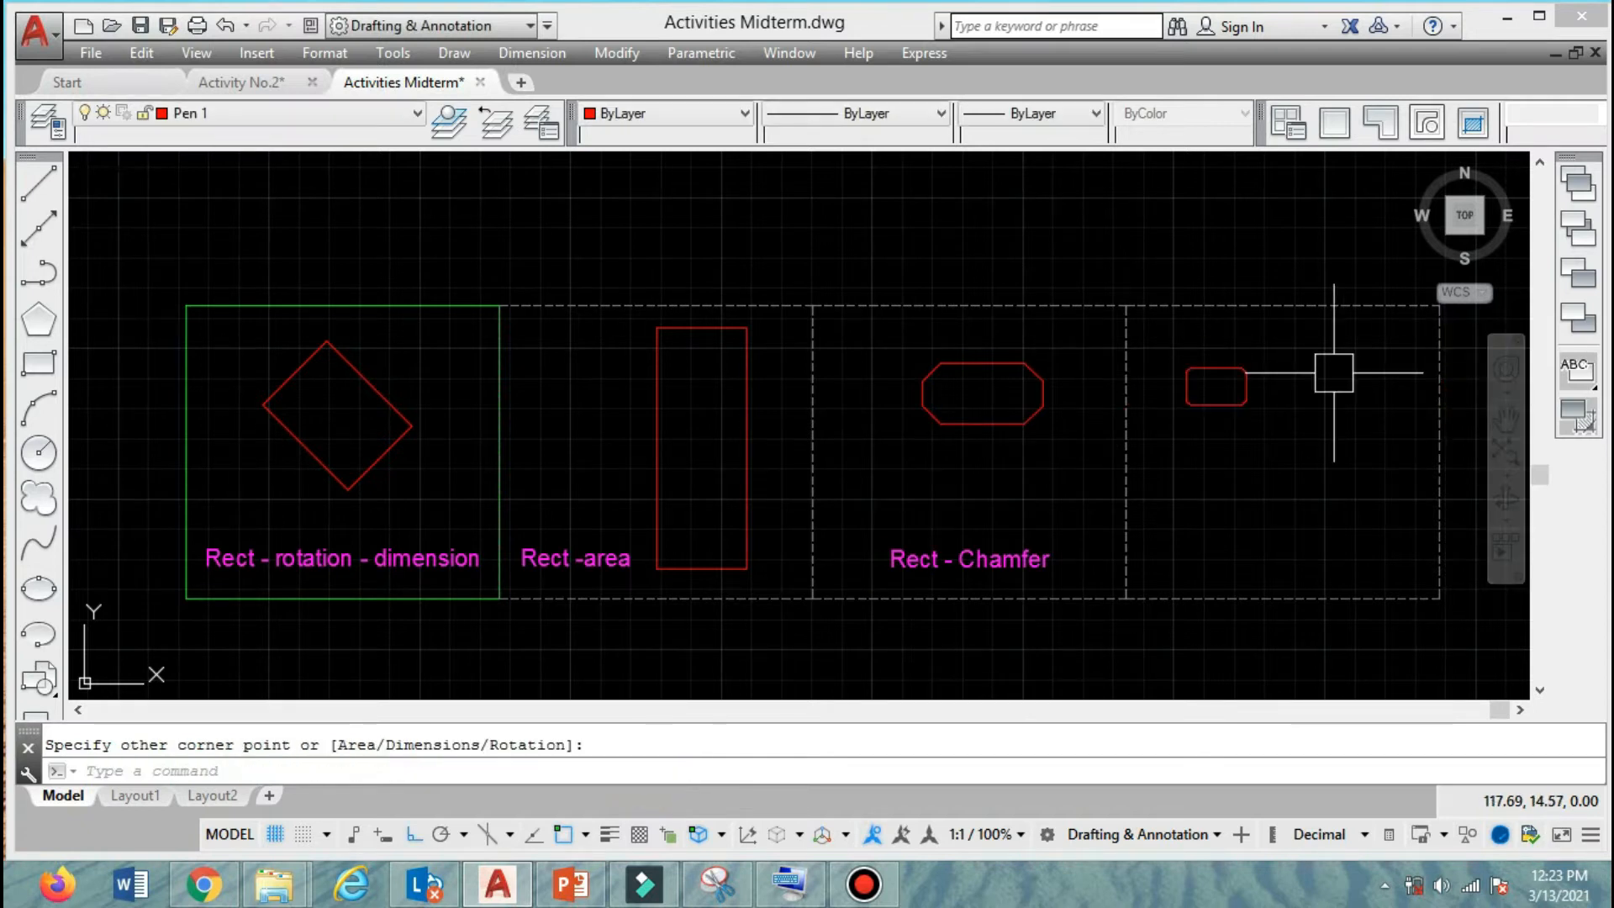
Inspect the rounded corners of the small filleted rectangle in the fourth frame and delete the rectangle.
scroll(1302, 374, "up", 4)
scroll(1038, 389, "up", 2)
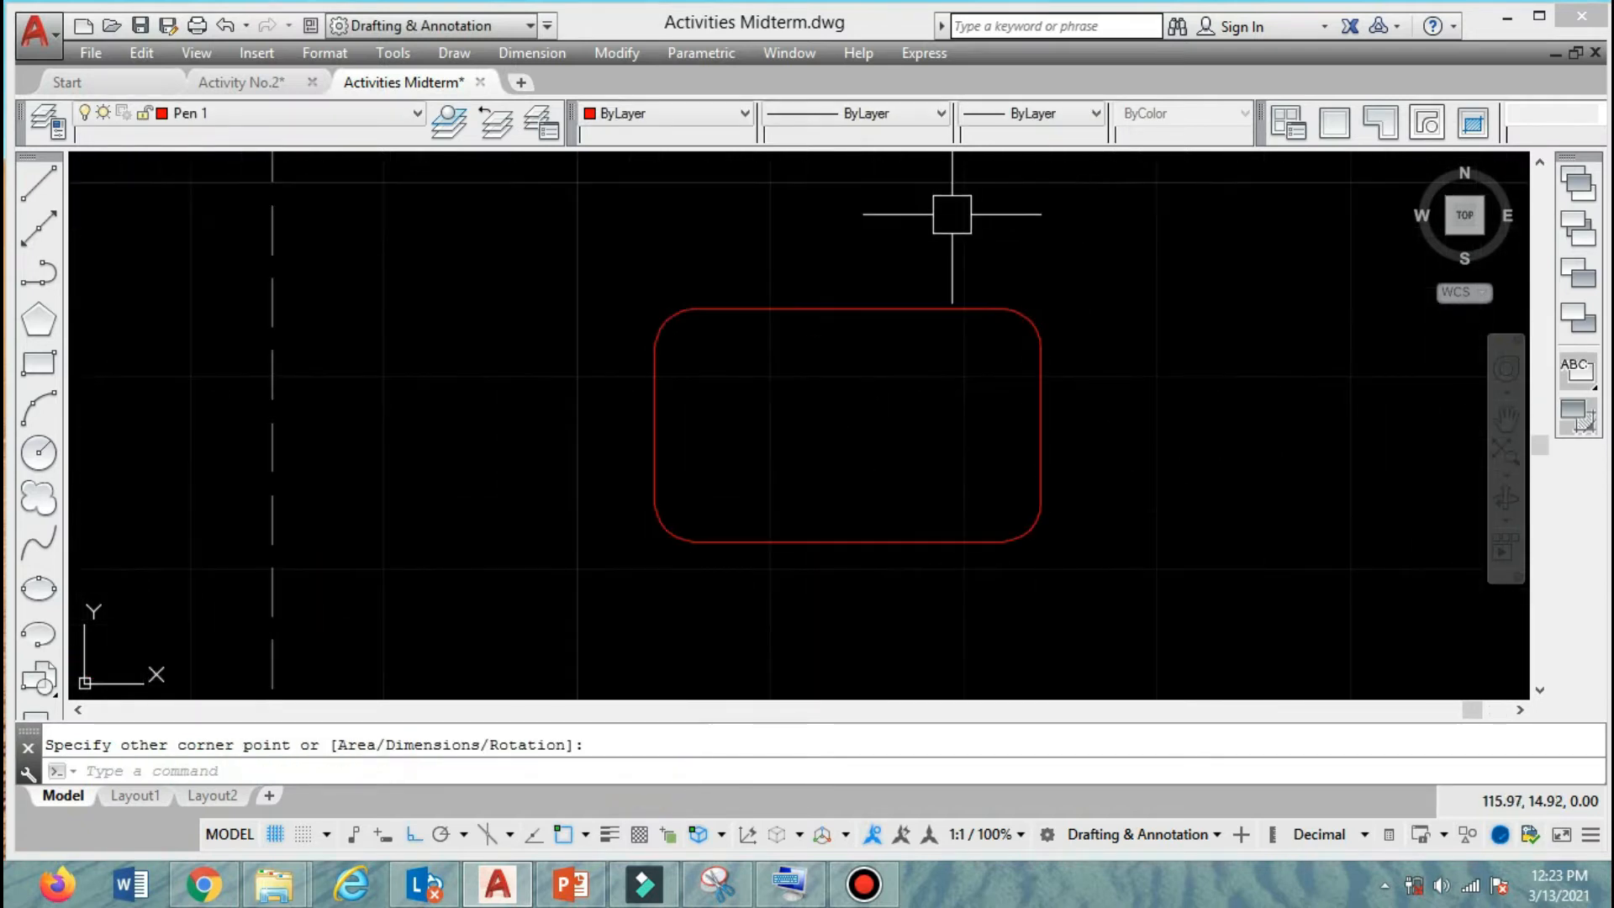
scroll(1105, 253, "down", 6)
scroll(1117, 290, "down", 5)
scroll(1177, 353, "up", 3)
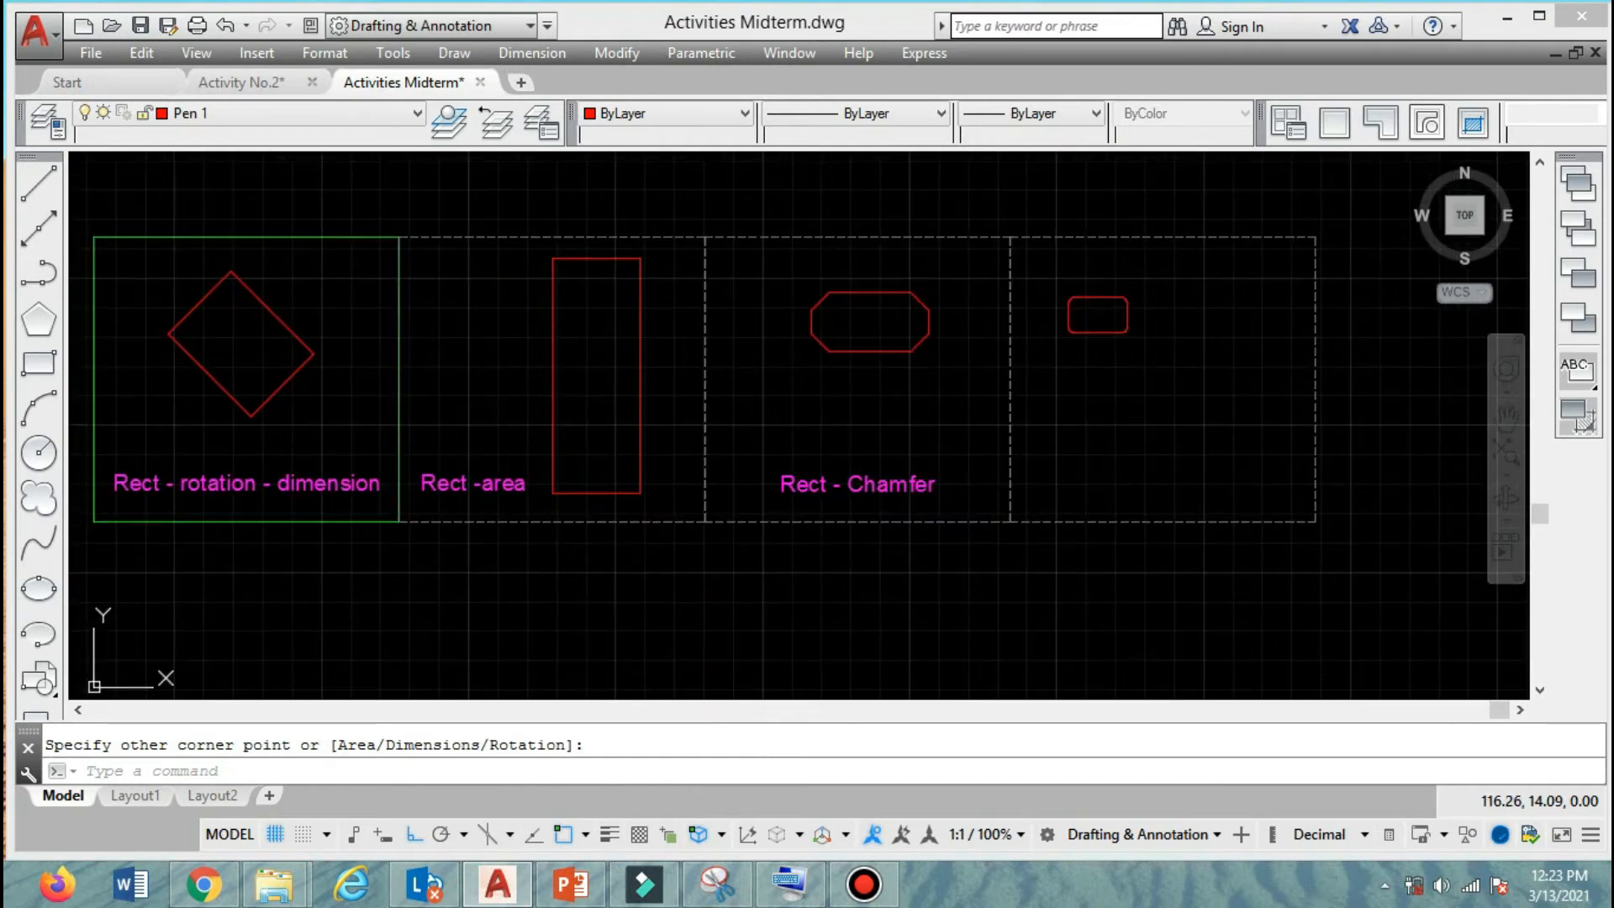
left_click(1191, 362)
key("Delete")
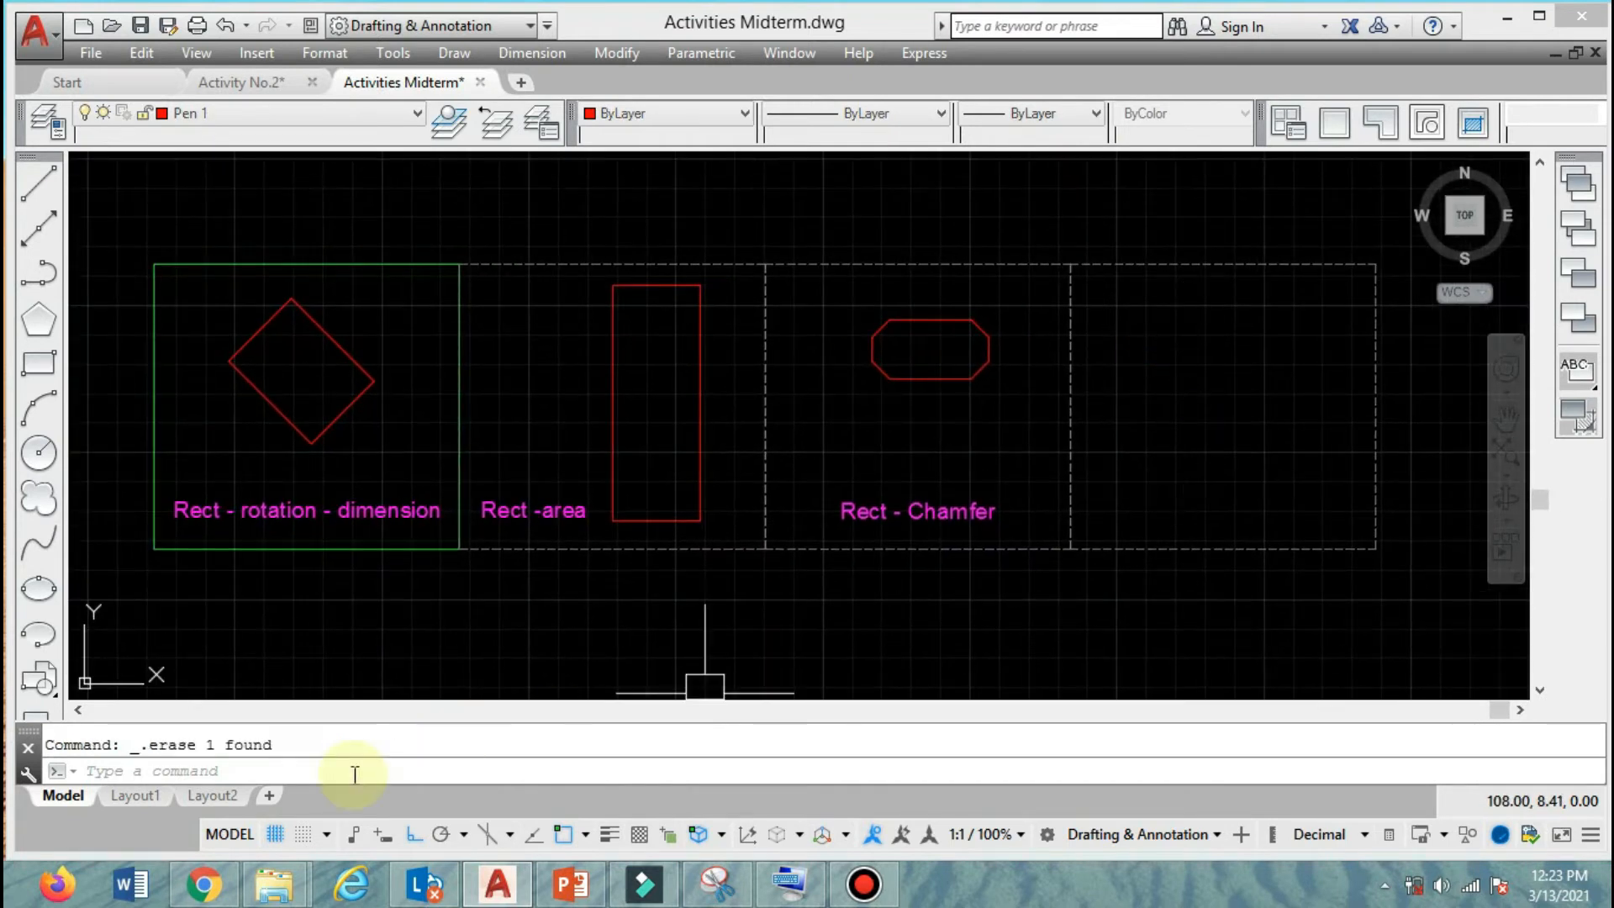
Start another rectangle and set its fillet radius to 0.3.
type("r")
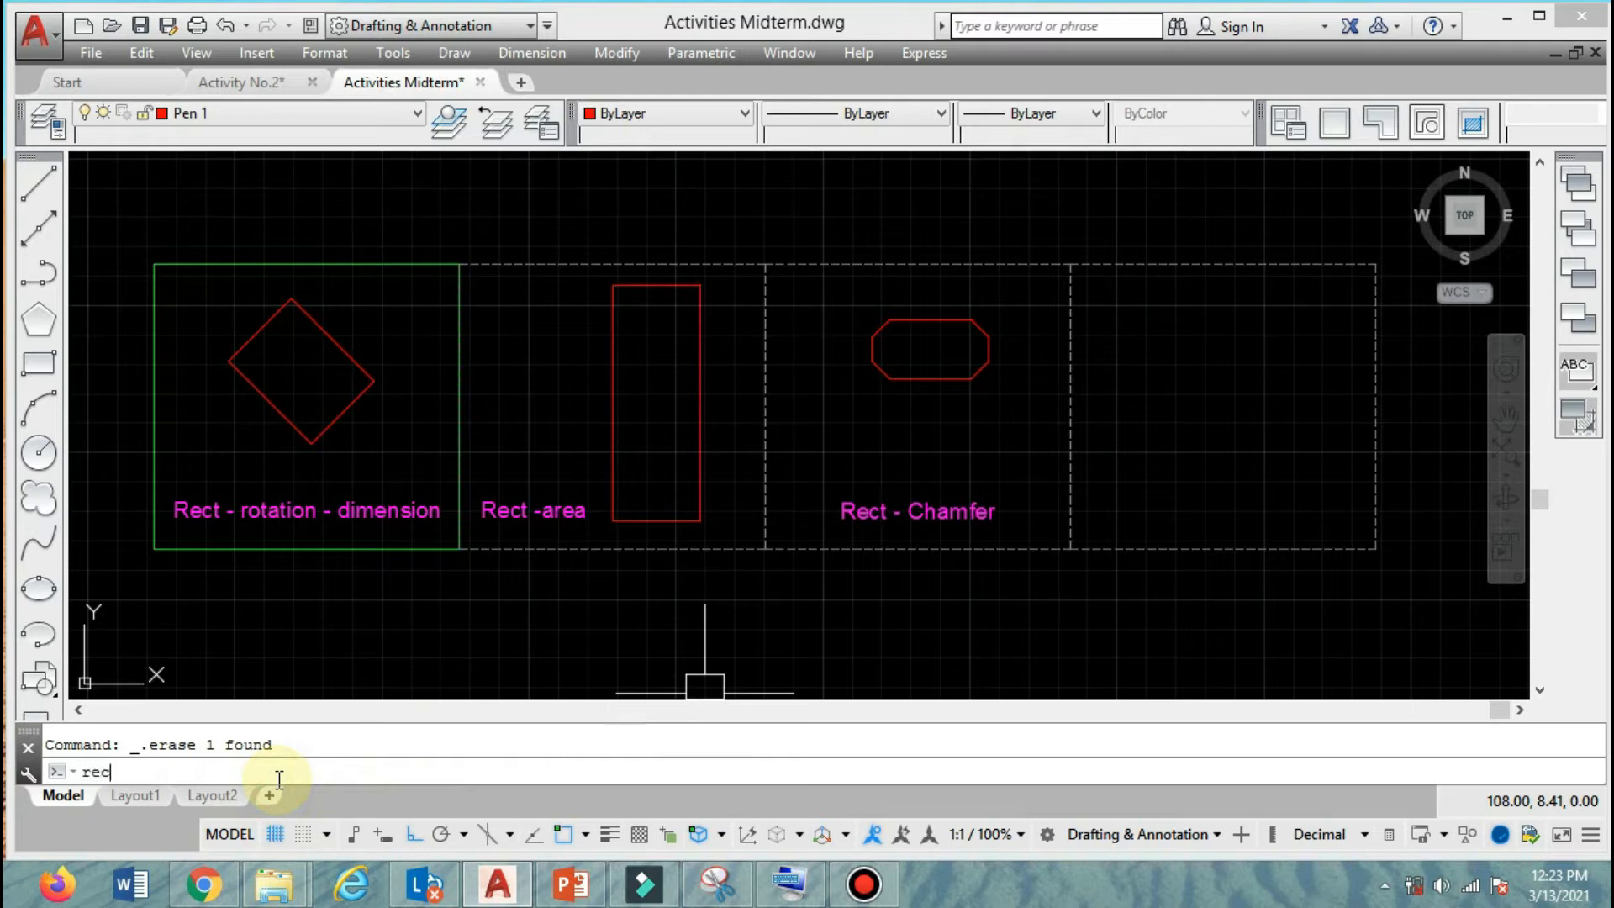
type("ec")
key("Return")
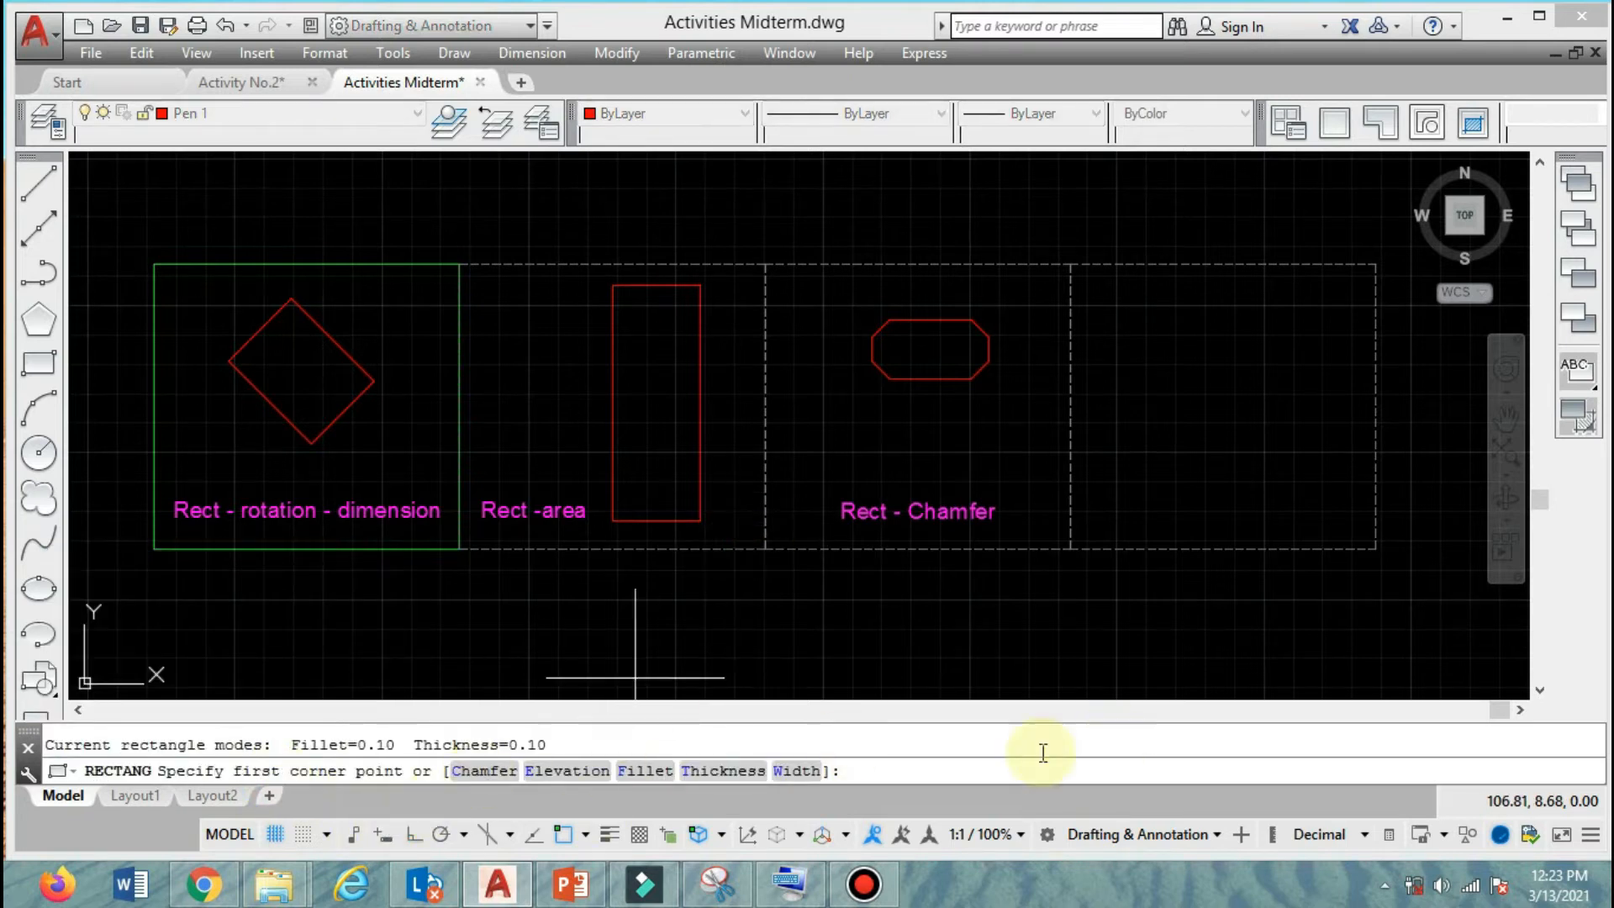
left_click(646, 771)
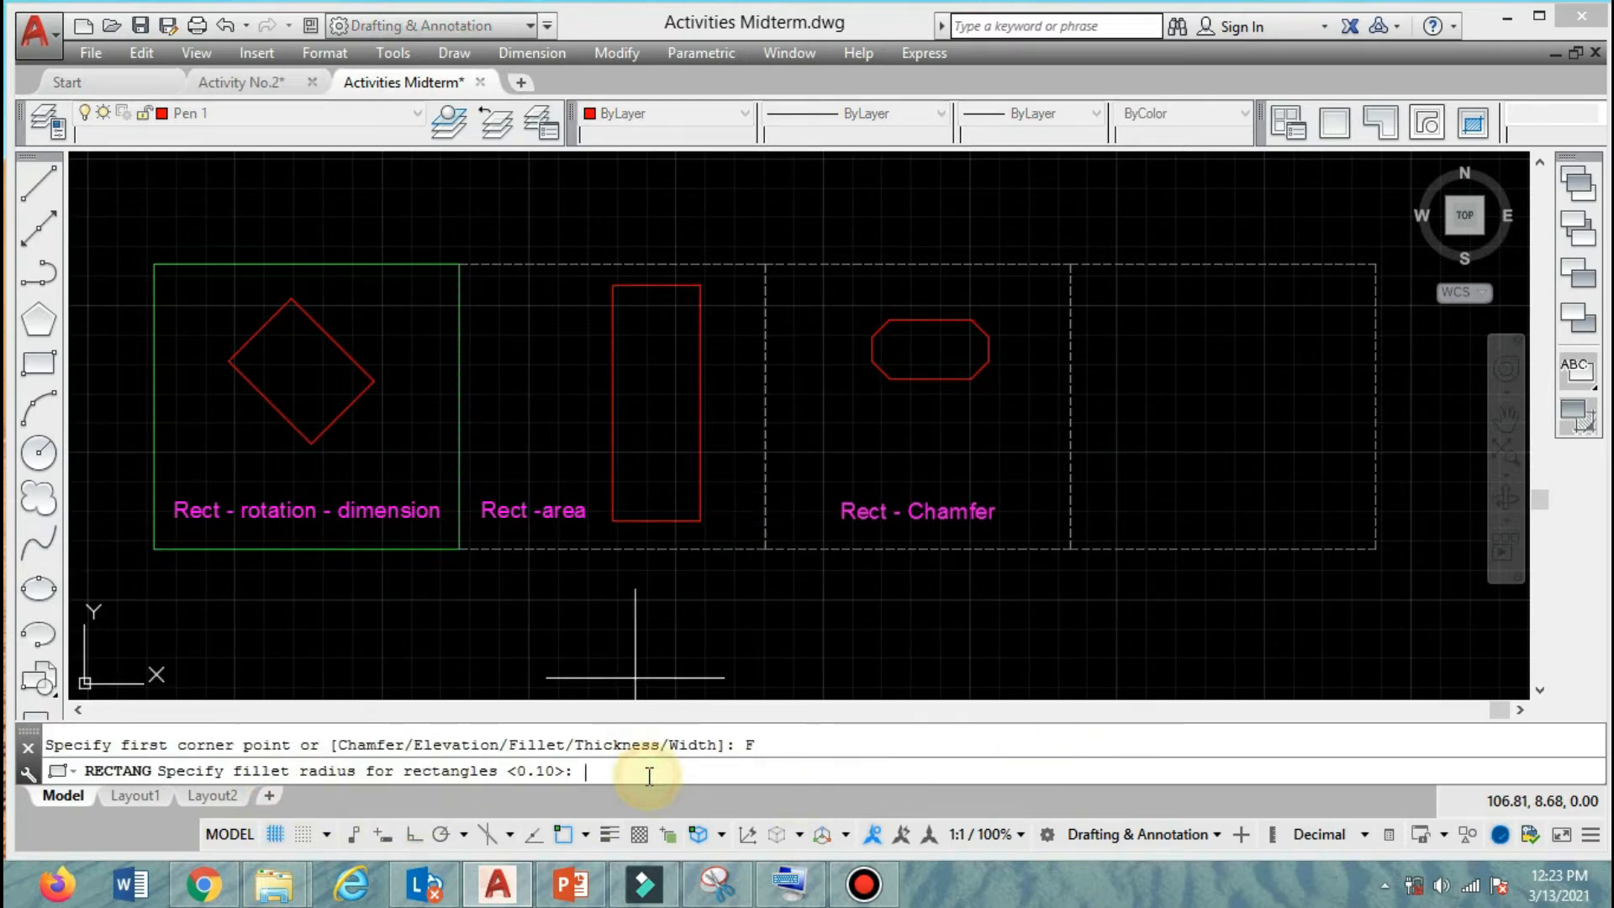
type(".3")
key("Return")
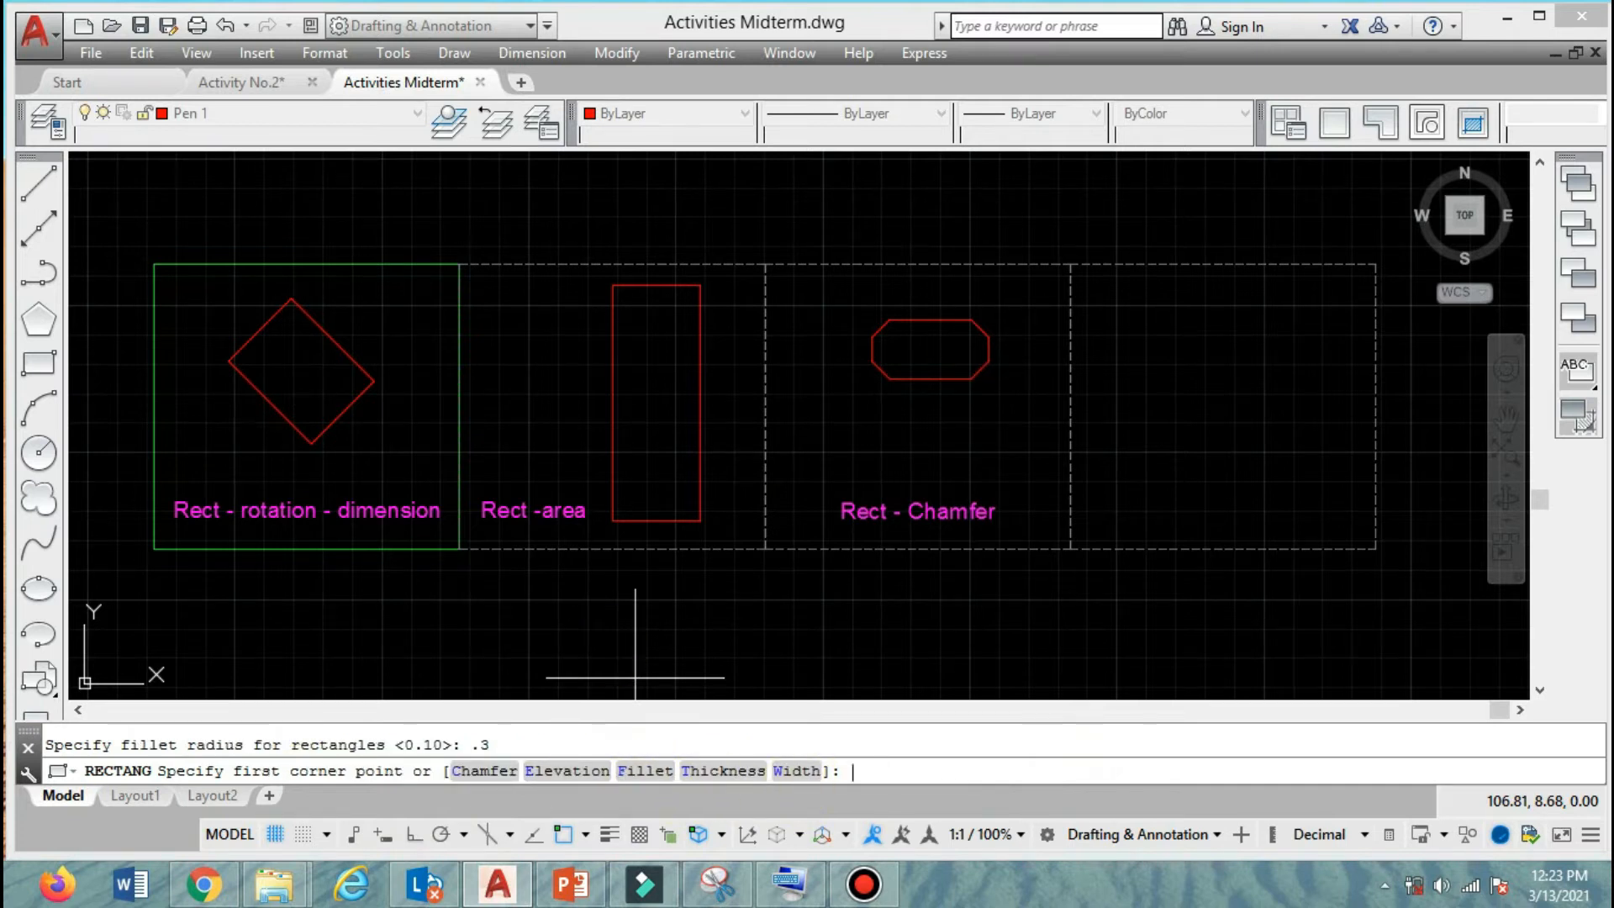
Draw the filleted rectangle in the upper part of the fourth frame with length 2 and width 1.
left_click(1157, 320)
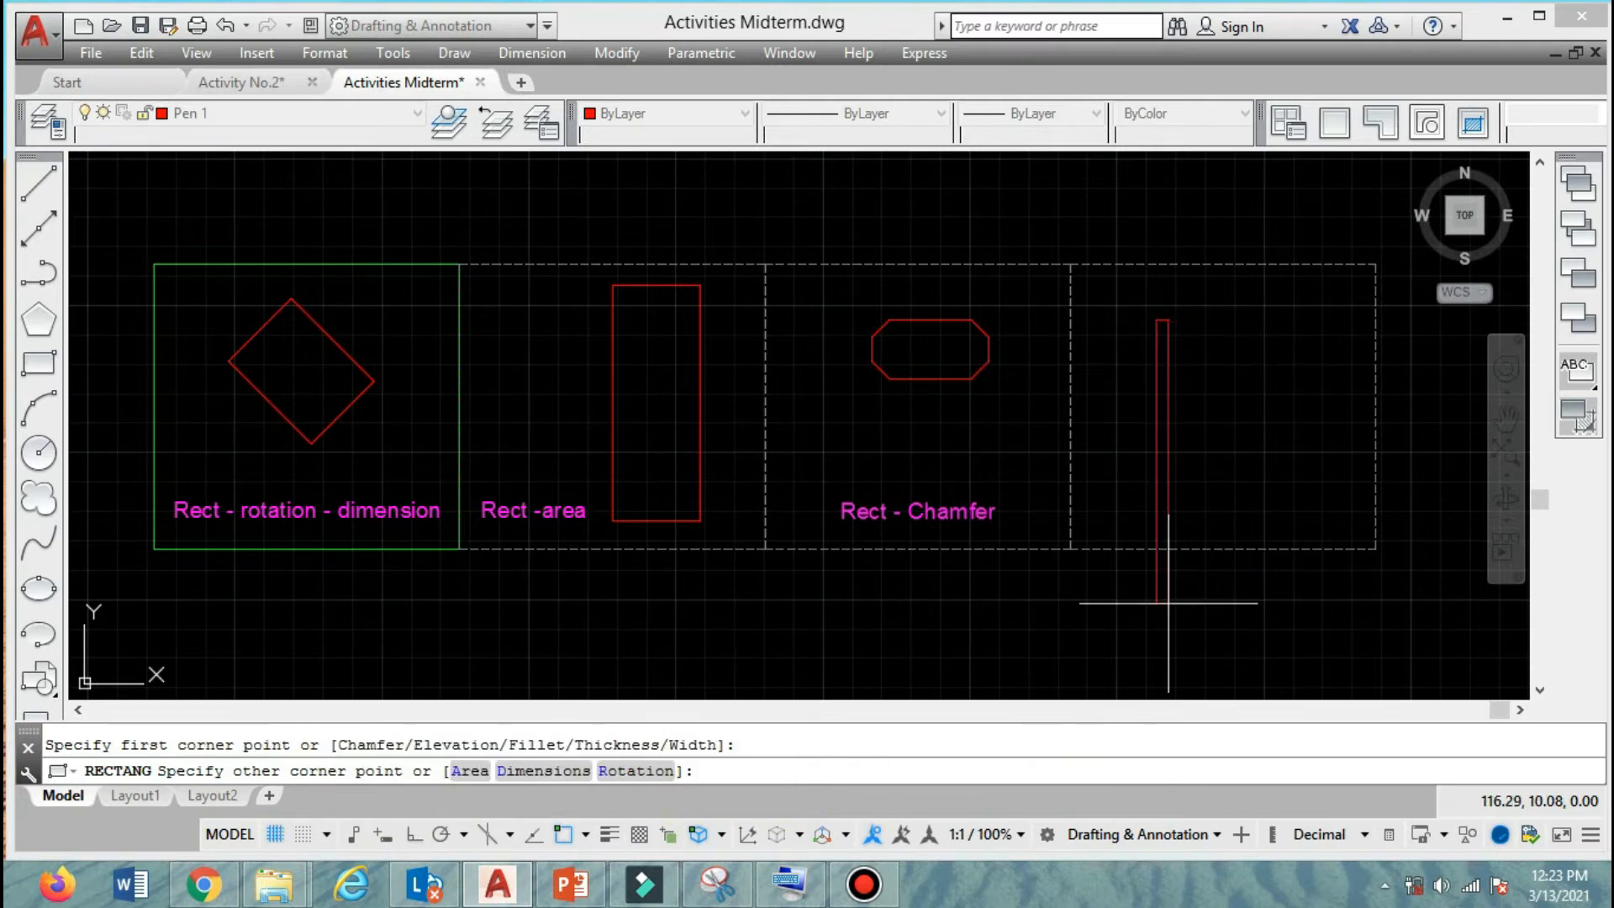
left_click(538, 771)
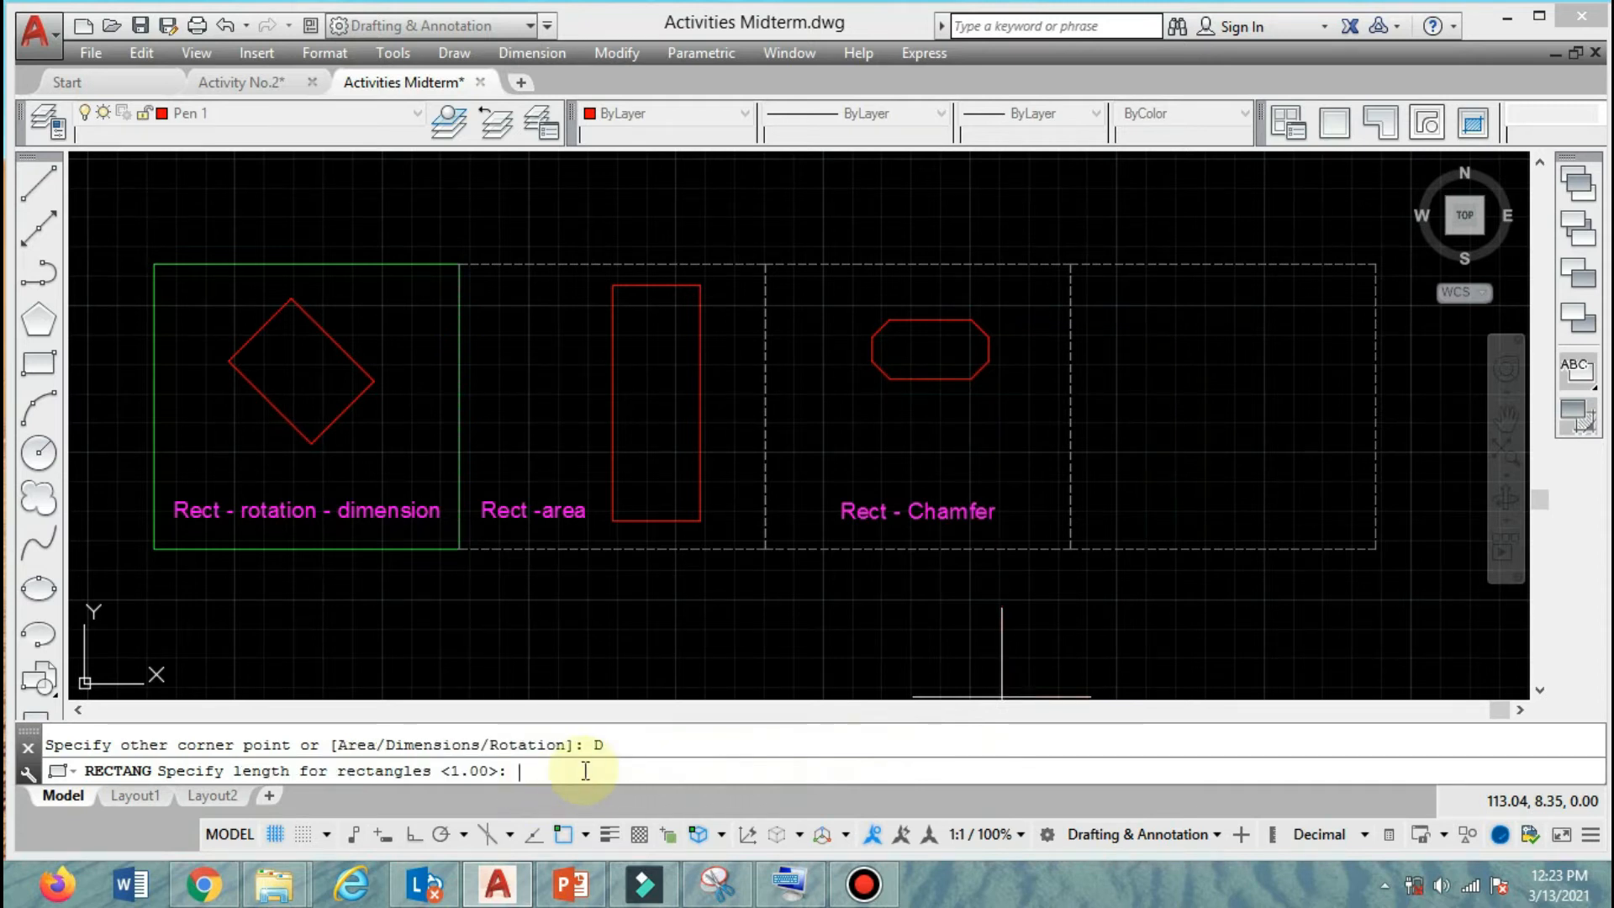
key("Return")
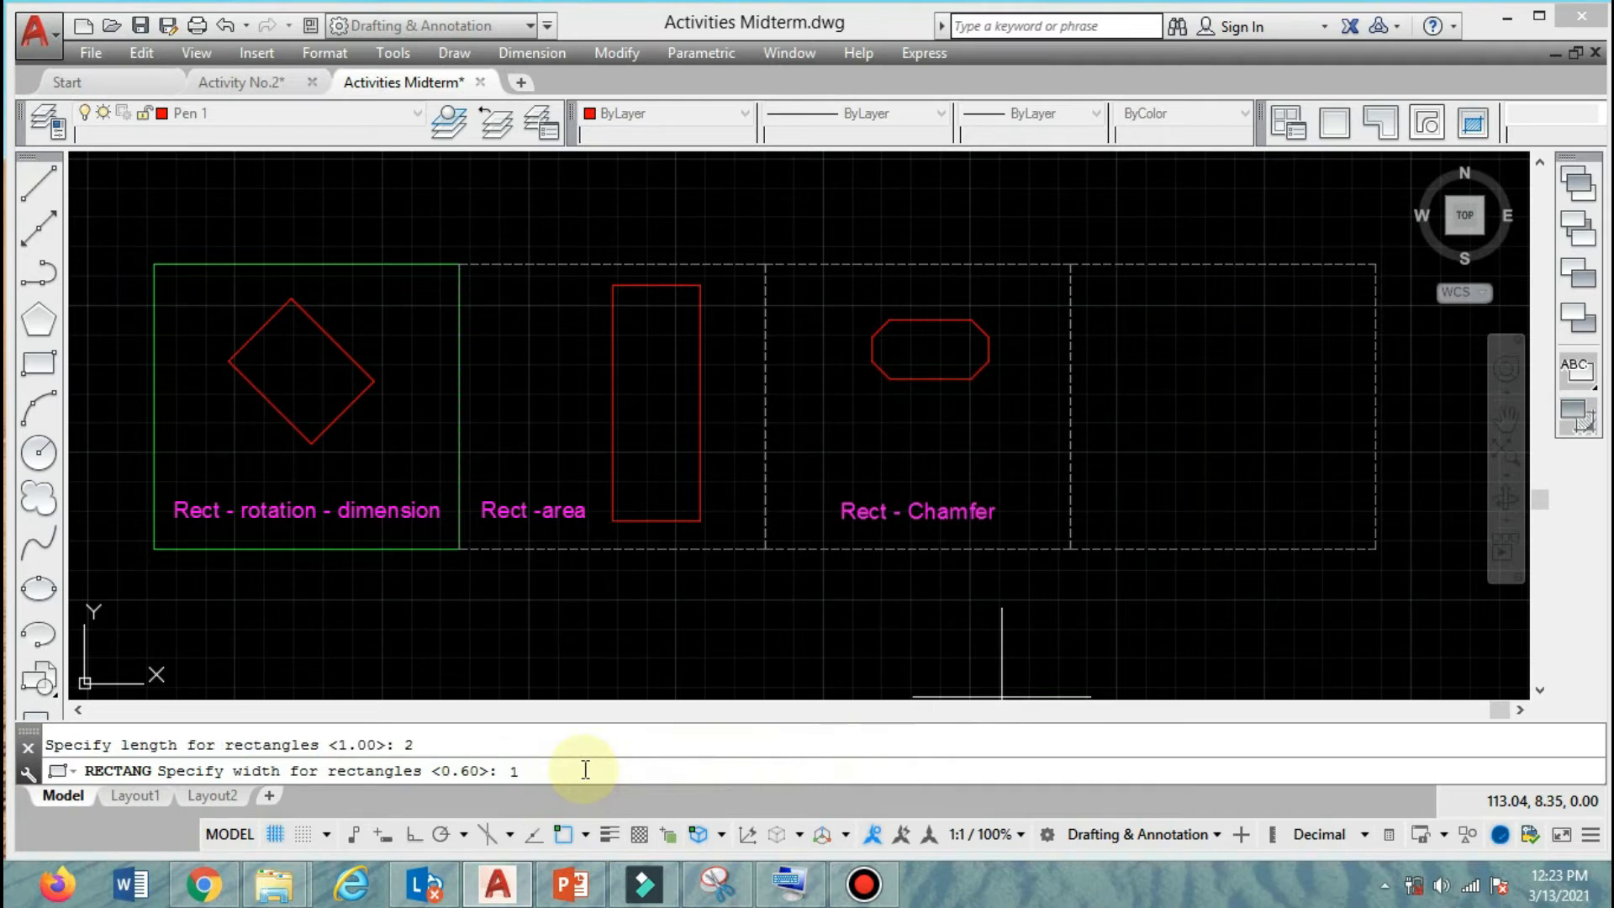
key("Return")
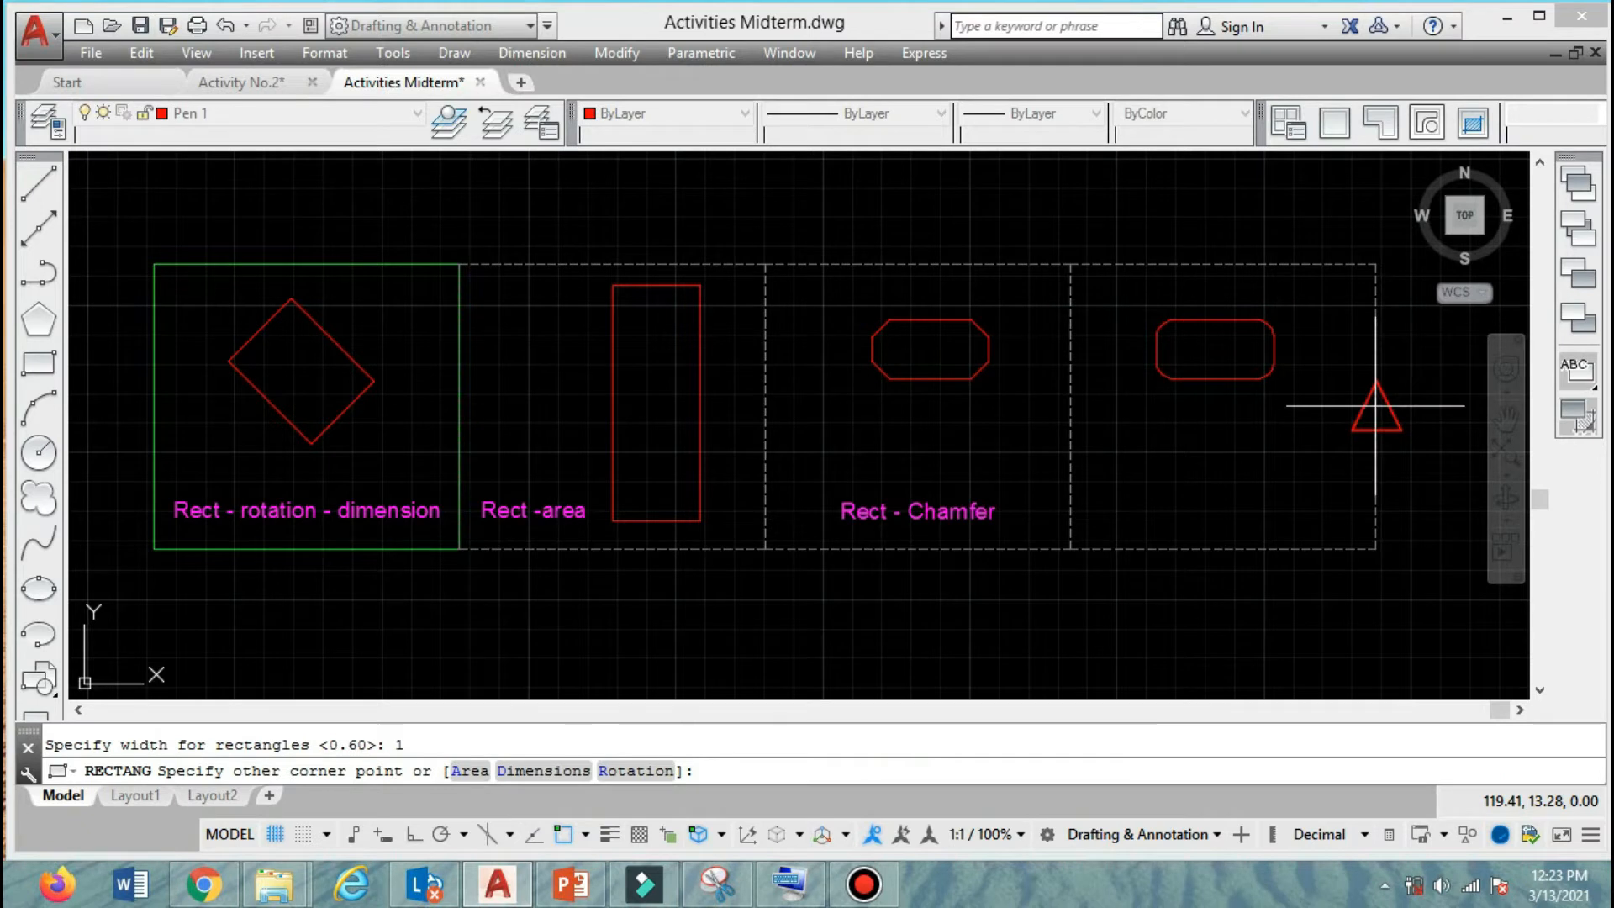
left_click(1291, 436)
Copy the "Rect - Chamfer" label horizontally into the fourth frame, below the filleted rectangle.
type("co")
key("Return")
left_click(951, 509)
key("Return")
left_click(883, 608)
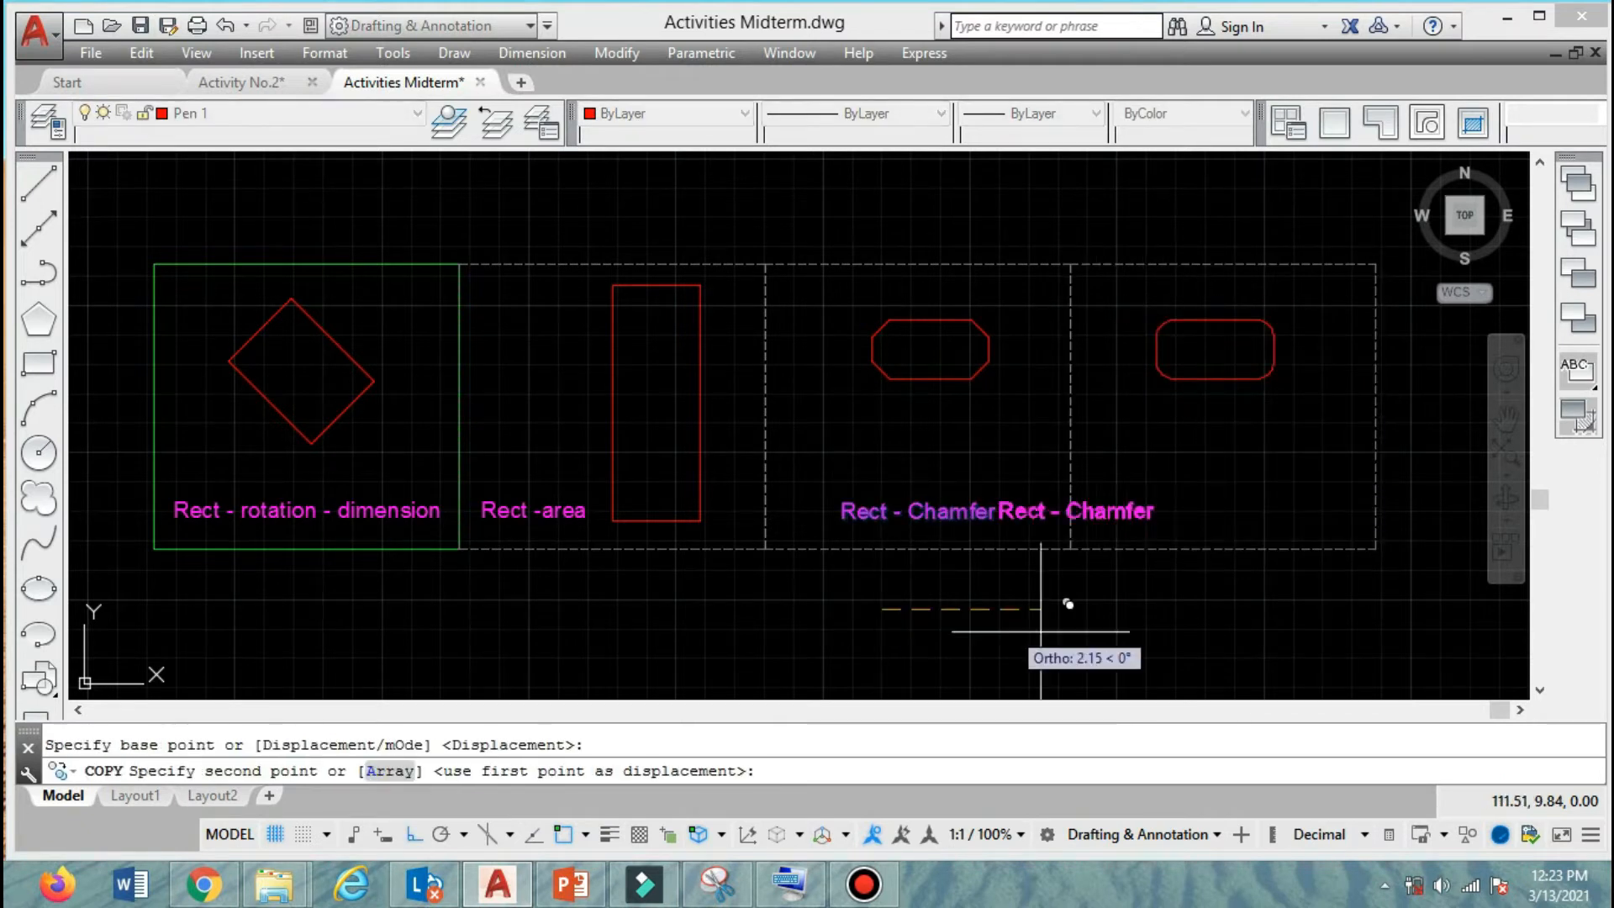
left_click(1199, 608)
key("Return")
Change the copied label in the fourth frame to read "Rect - Fillet".
double_click(1257, 510)
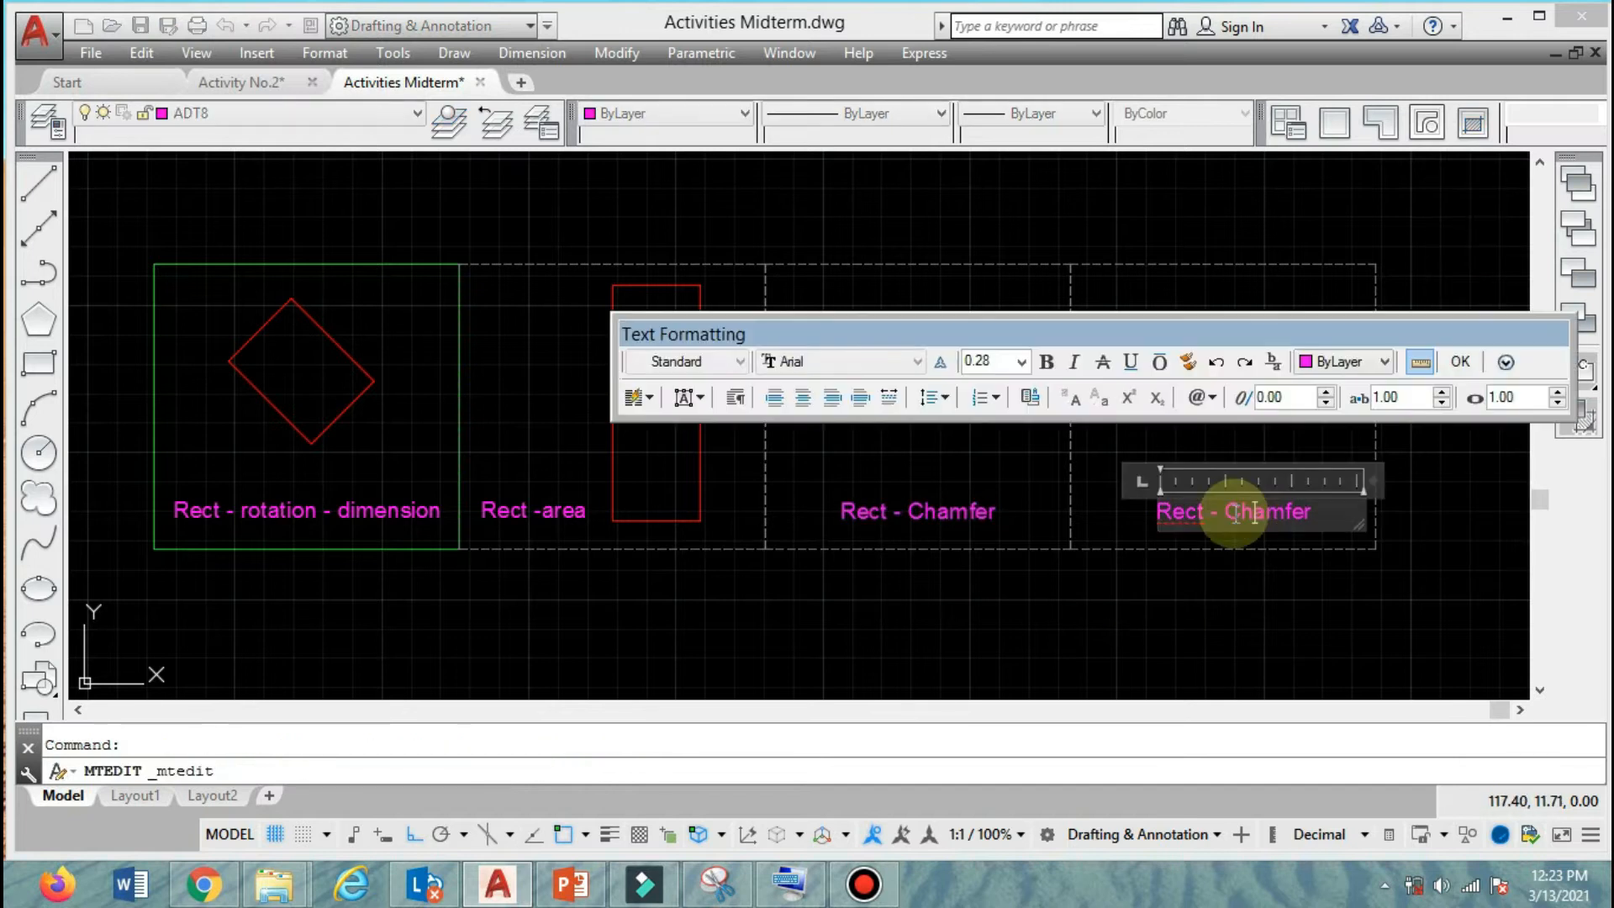
left_click_drag(1225, 514, 1431, 515)
type("F")
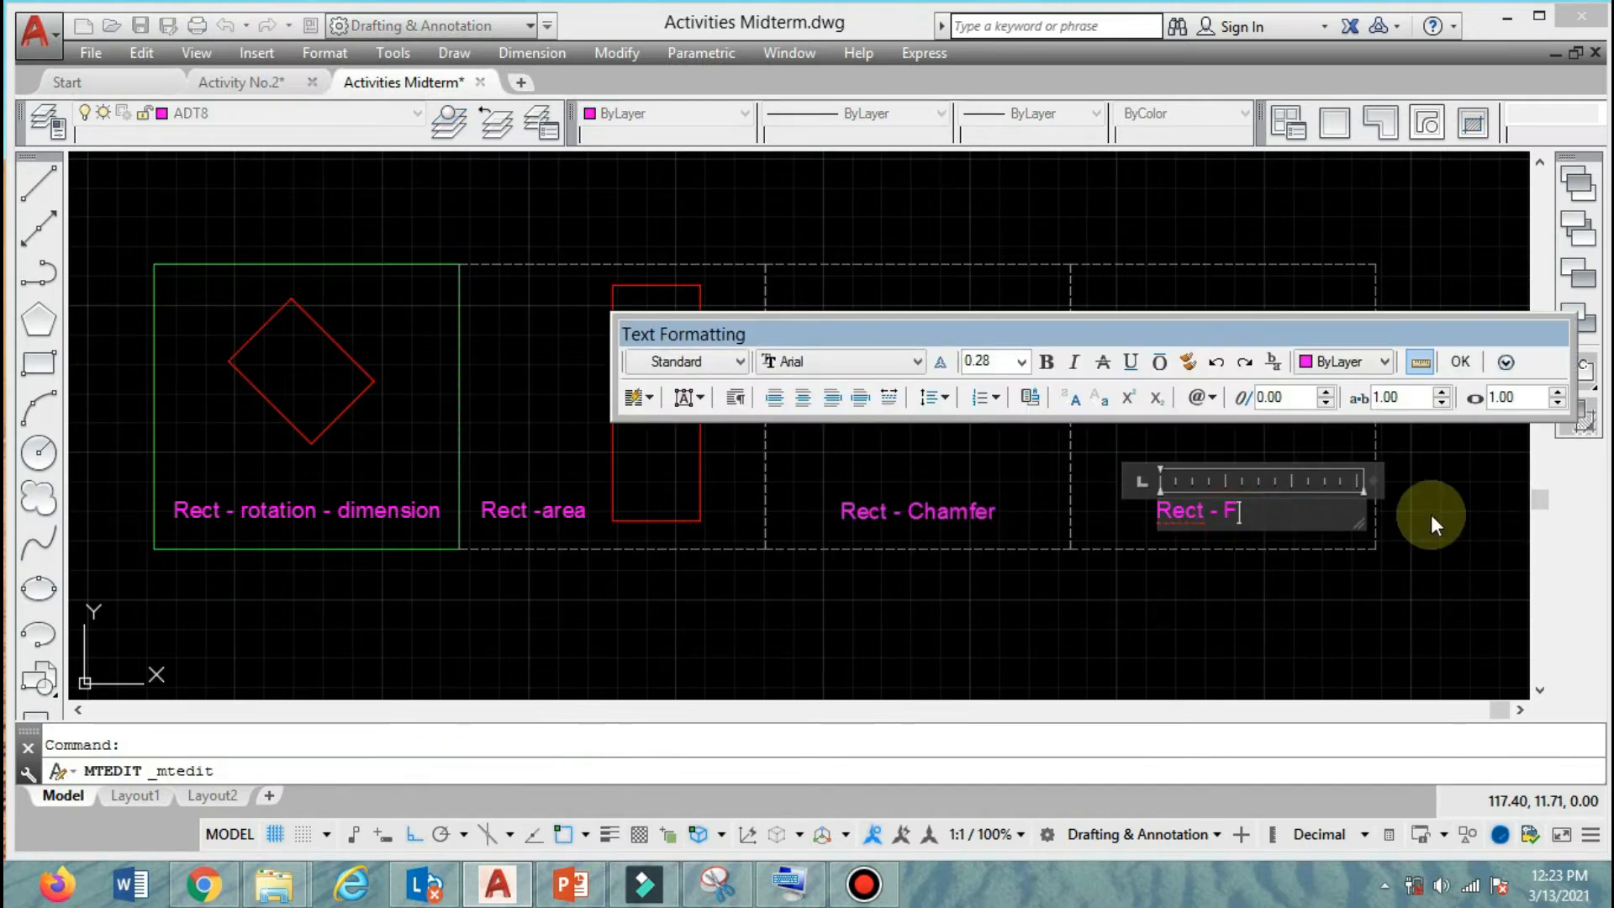
type("illet")
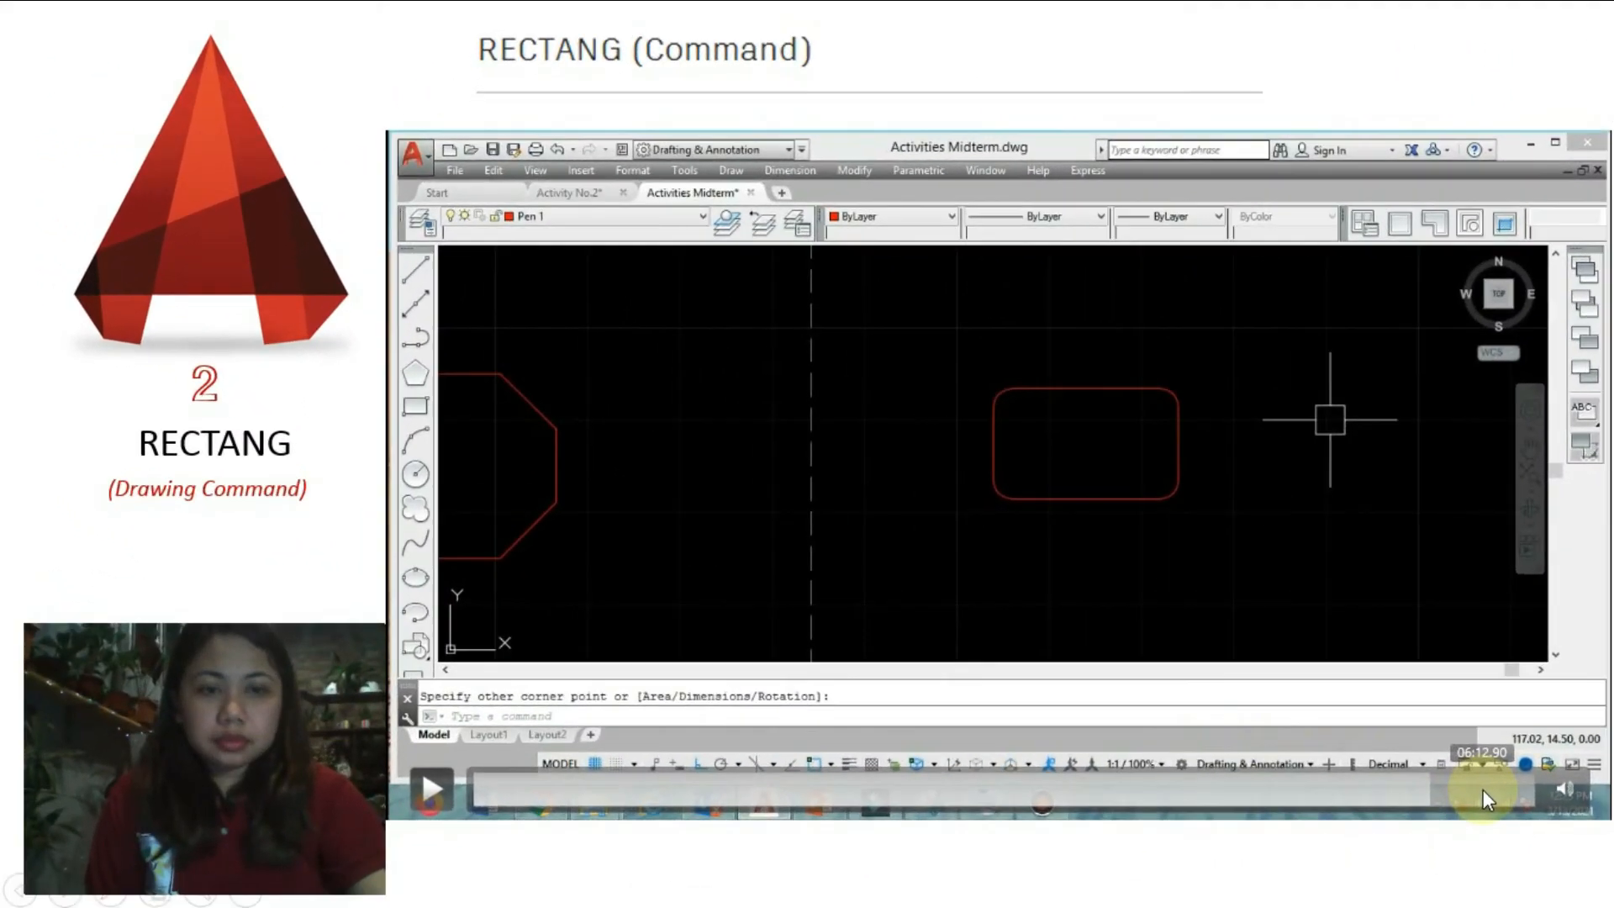
key("Right")
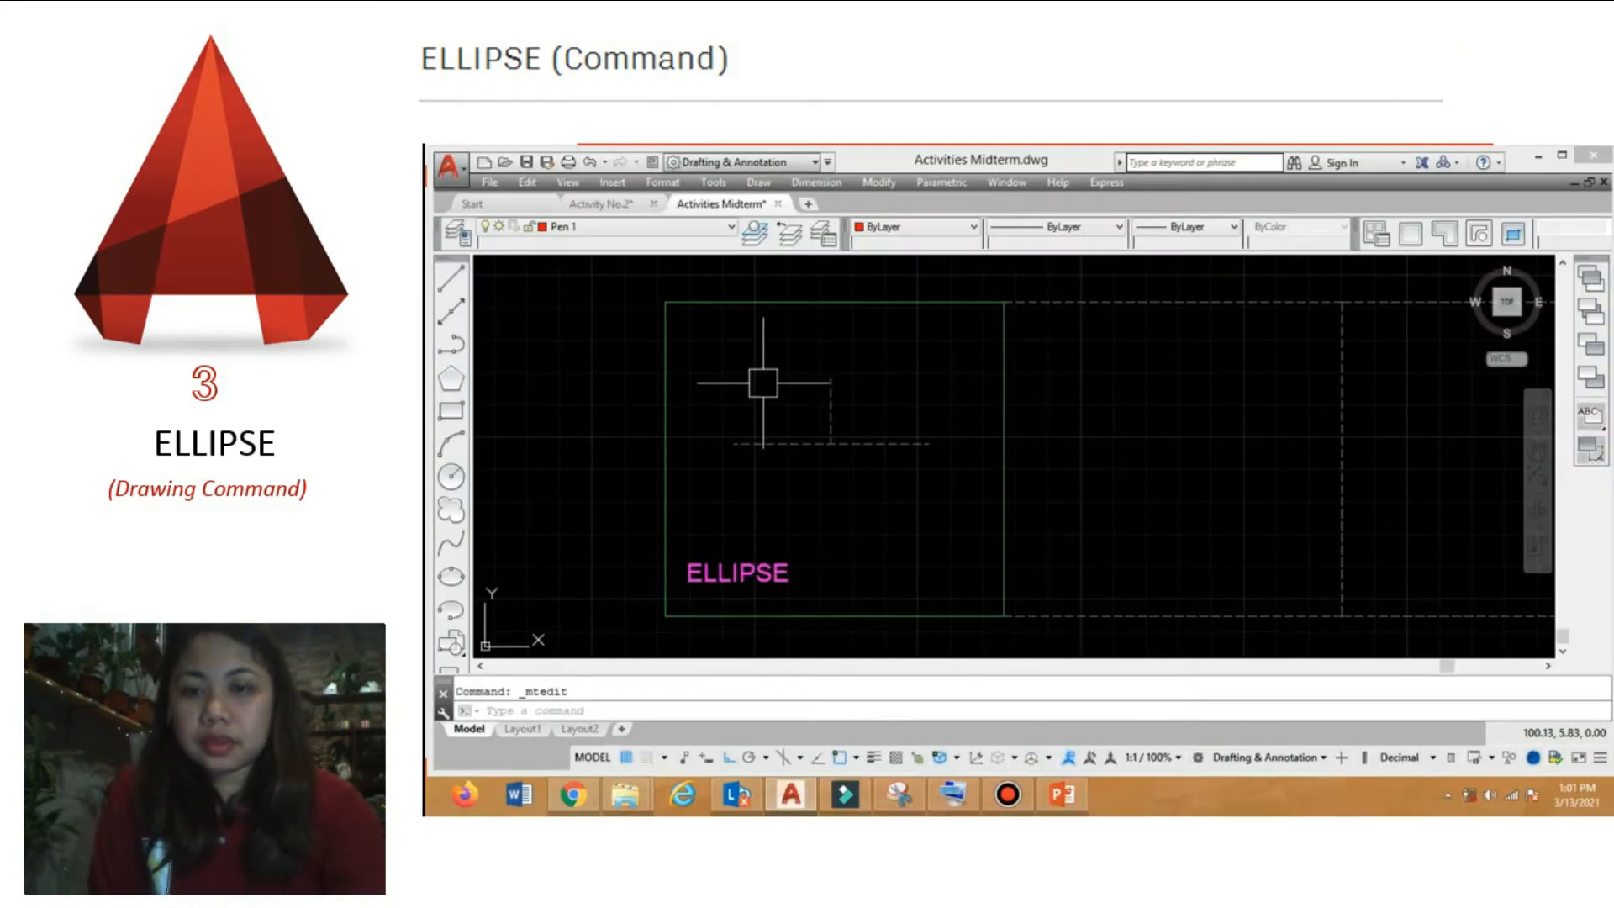
mouse_move(456, 764)
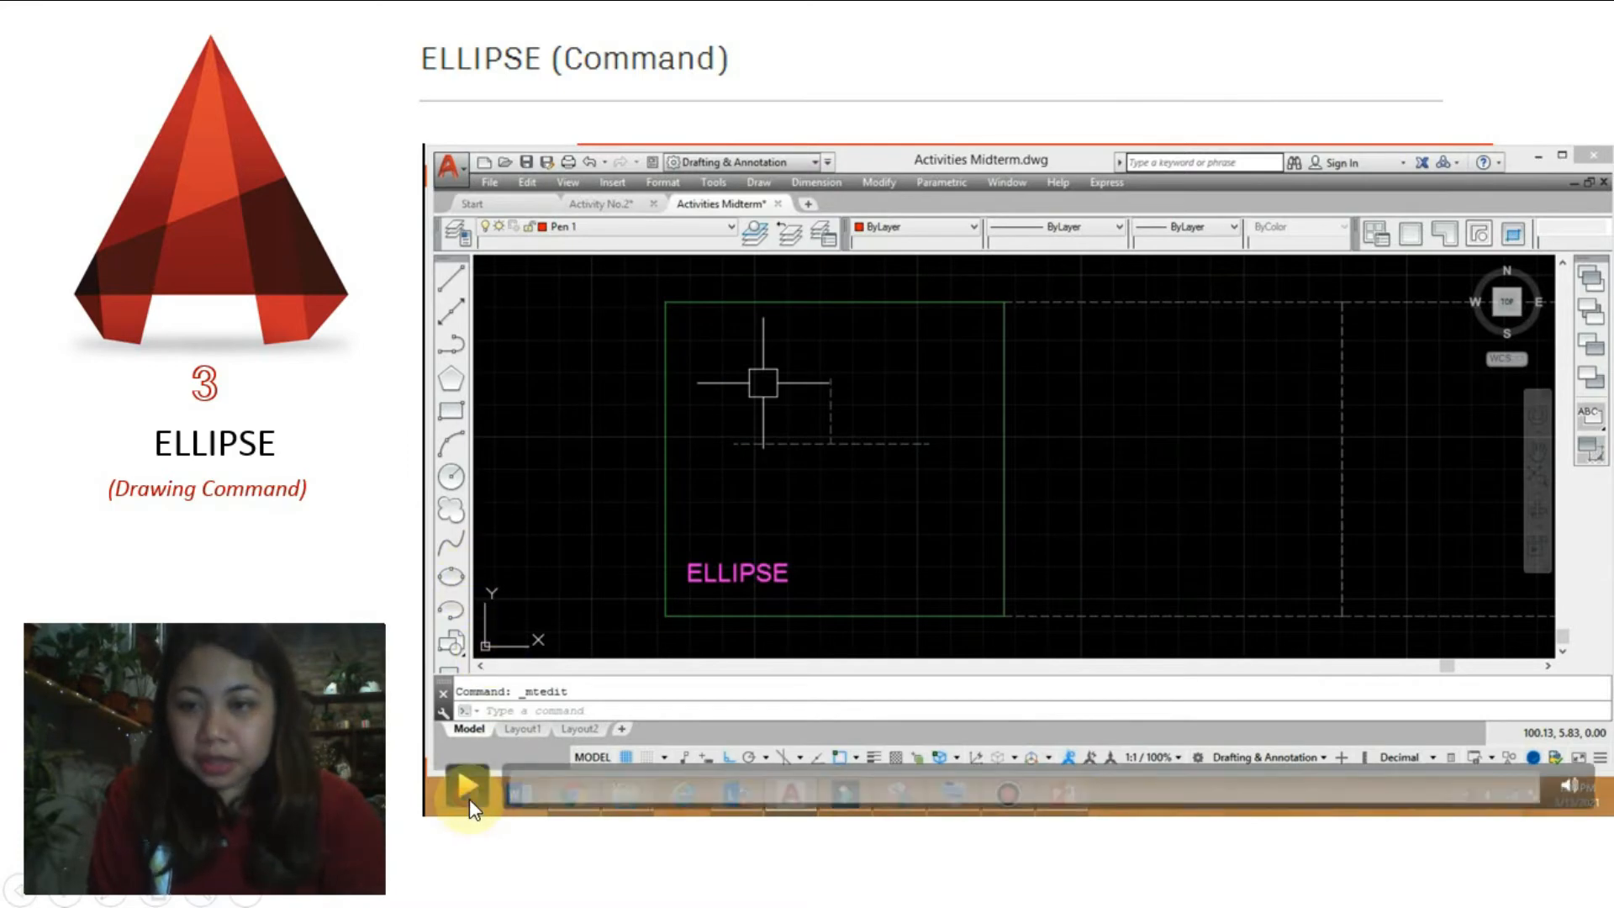
left_click(468, 787)
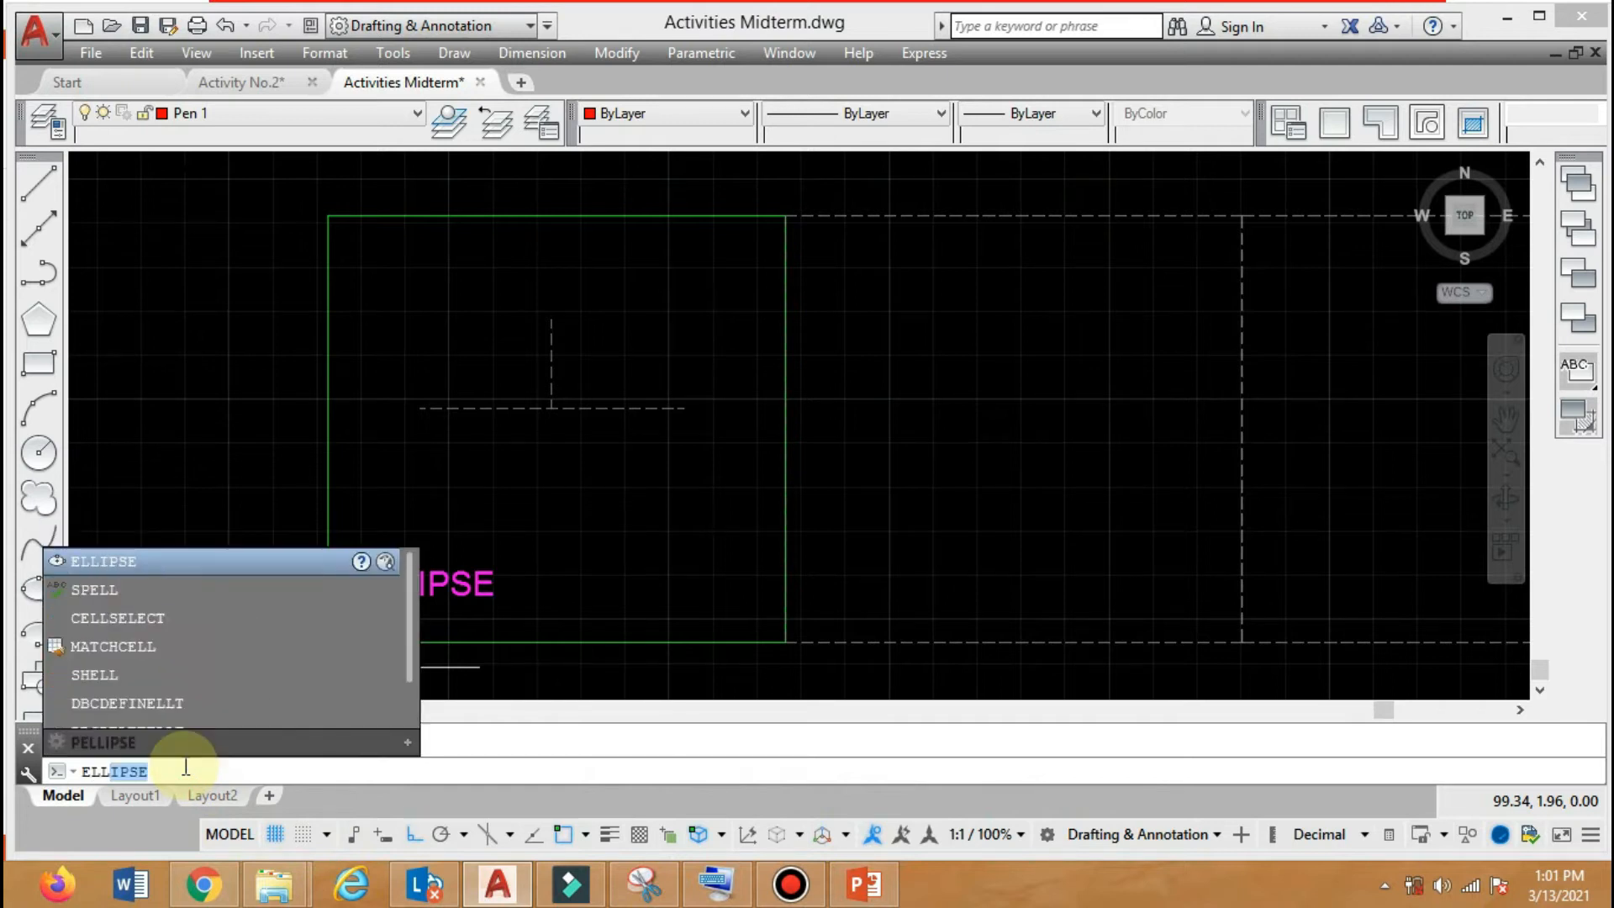
Draw an ellipse in the first frame through both ends of the horizontal dashed line and the upper end of the vertical dashed line.
key("Return")
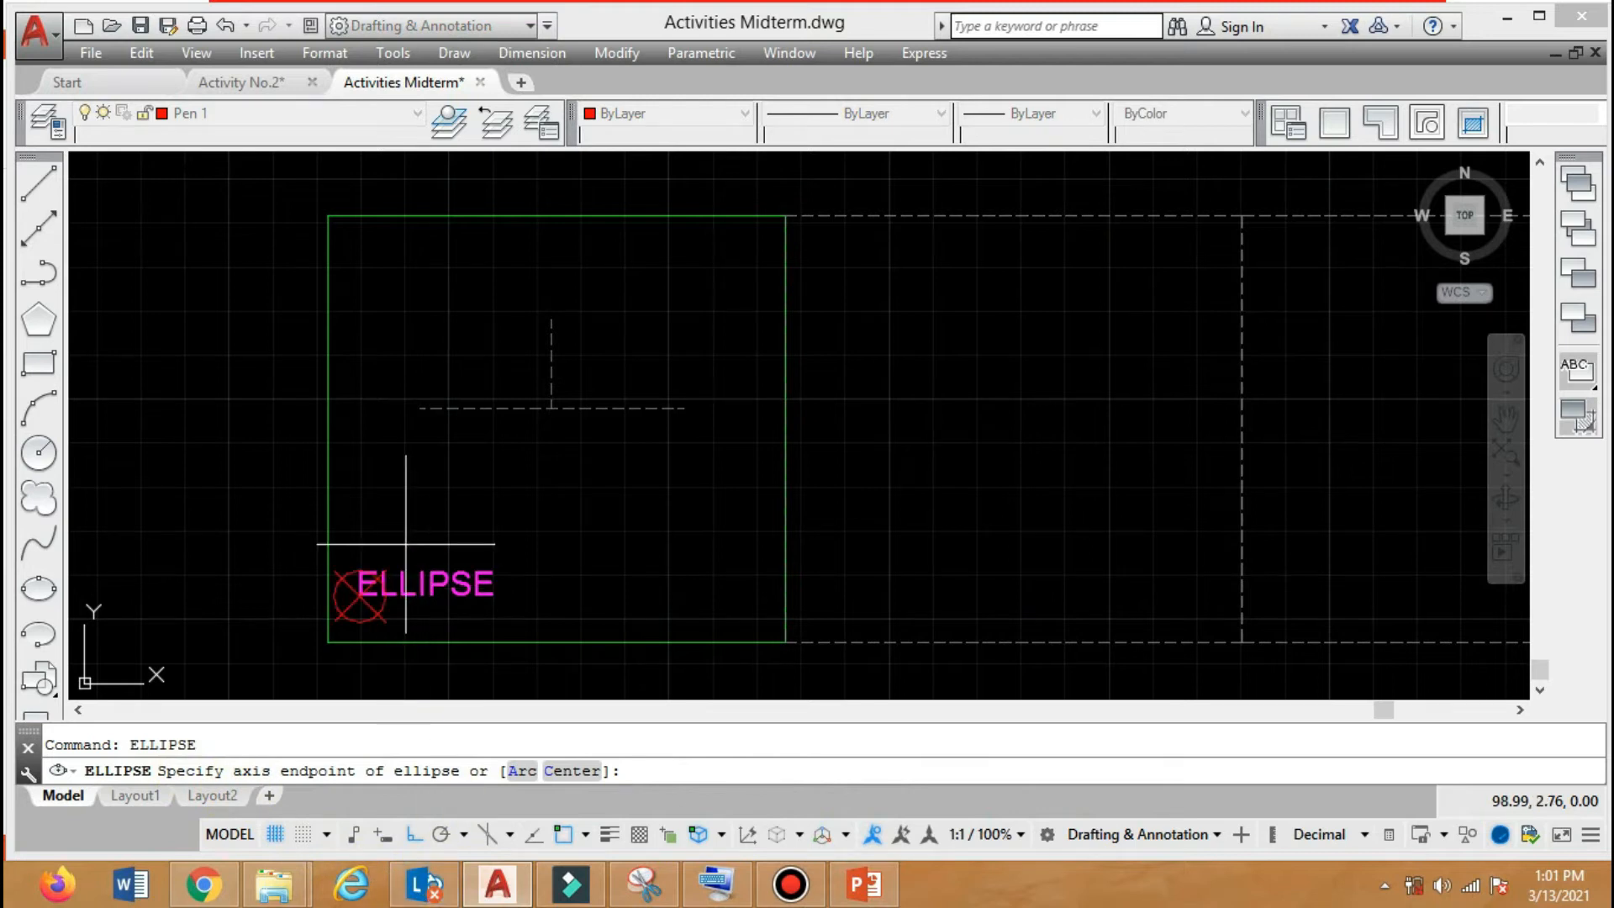
left_click(419, 409)
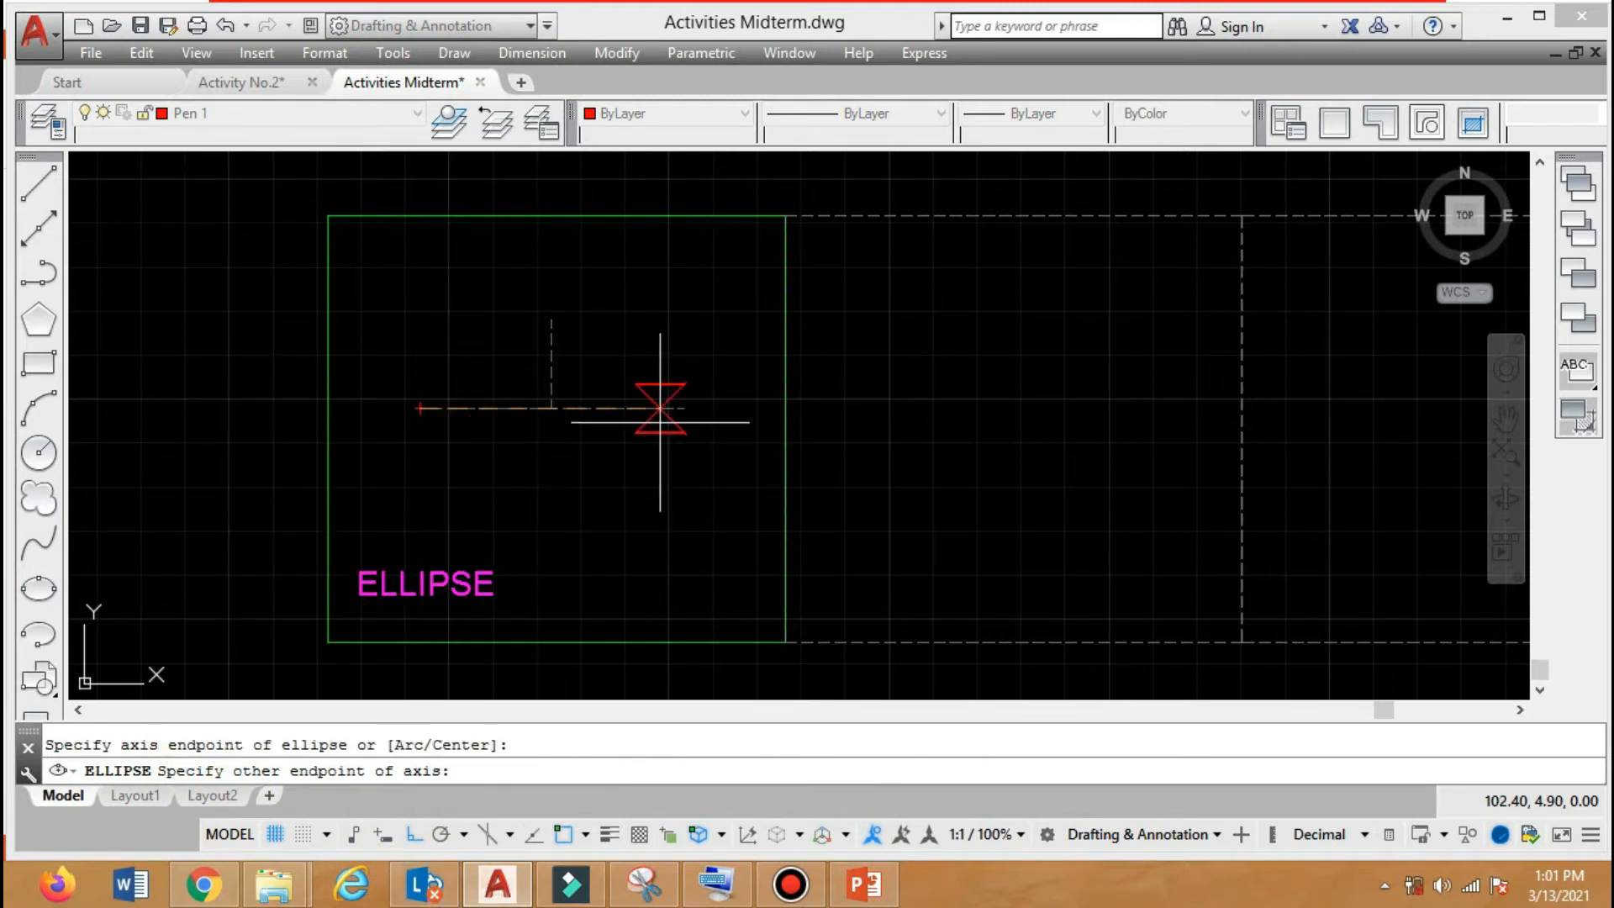
left_click(681, 408)
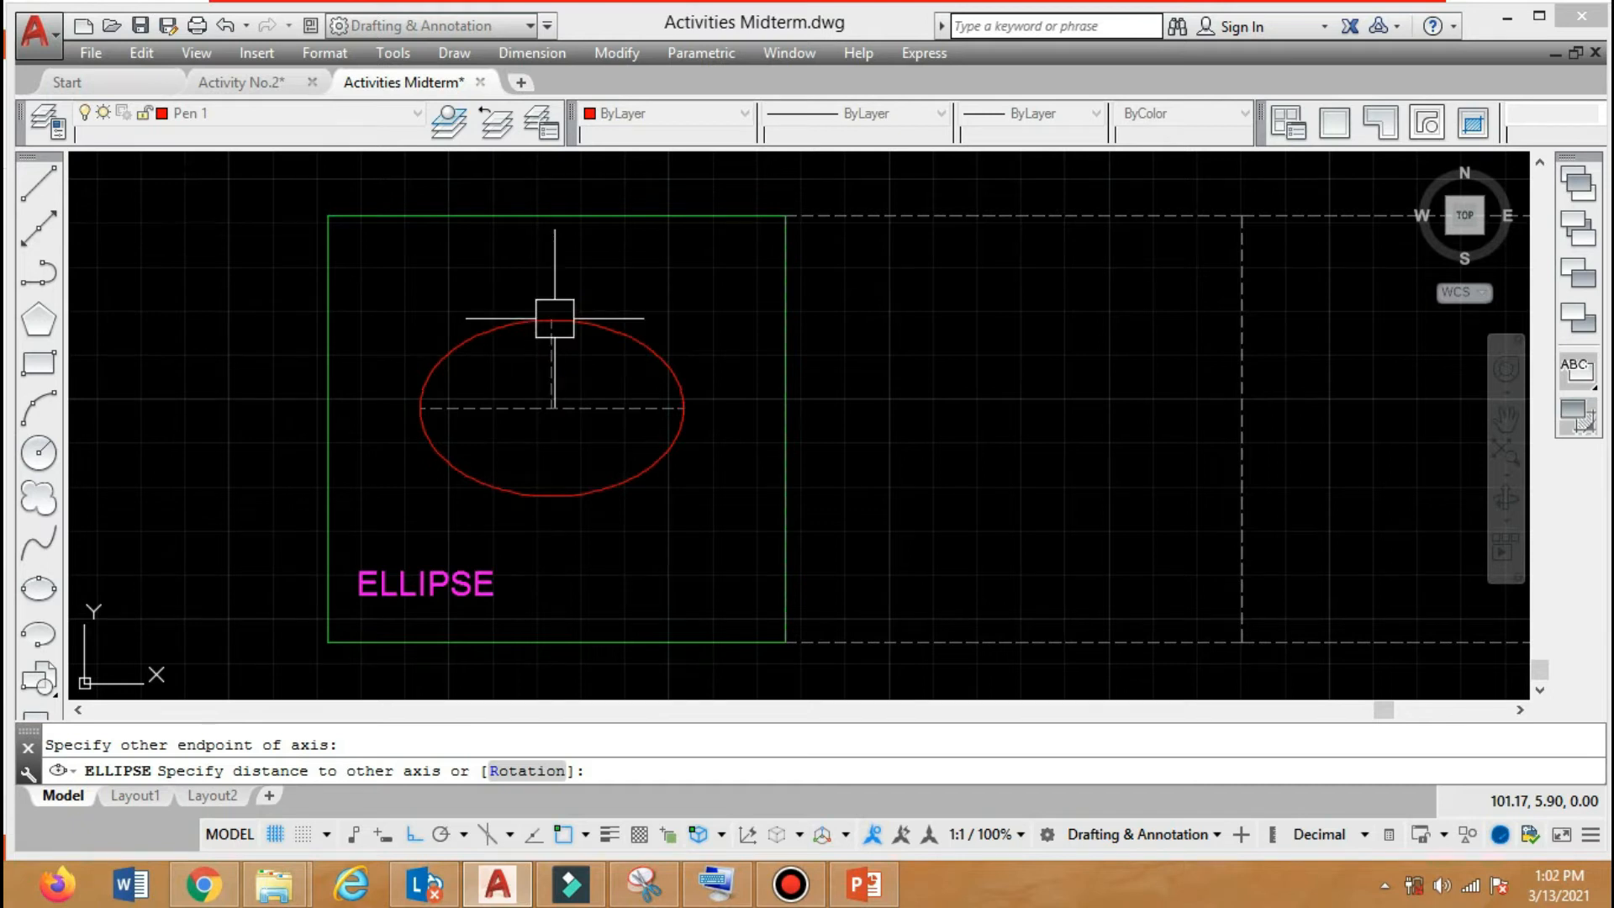
left_click(552, 319)
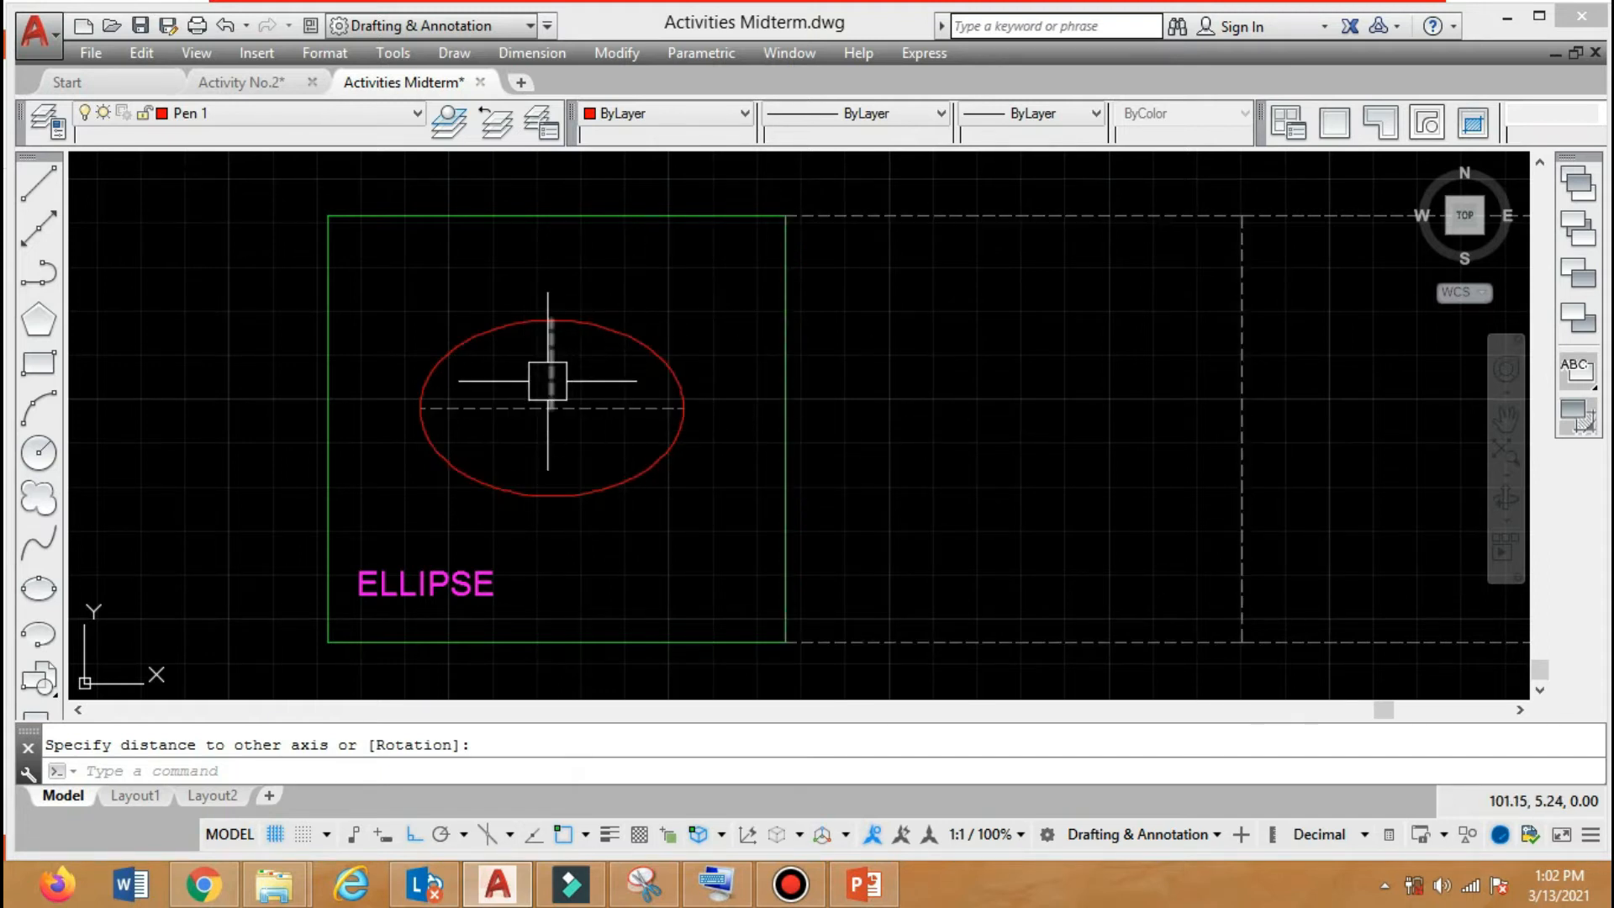
Draw a second ellipse in the frame beside the first, with a horizontal axis of 3 and a distance of 1 to the other axis.
type("ell")
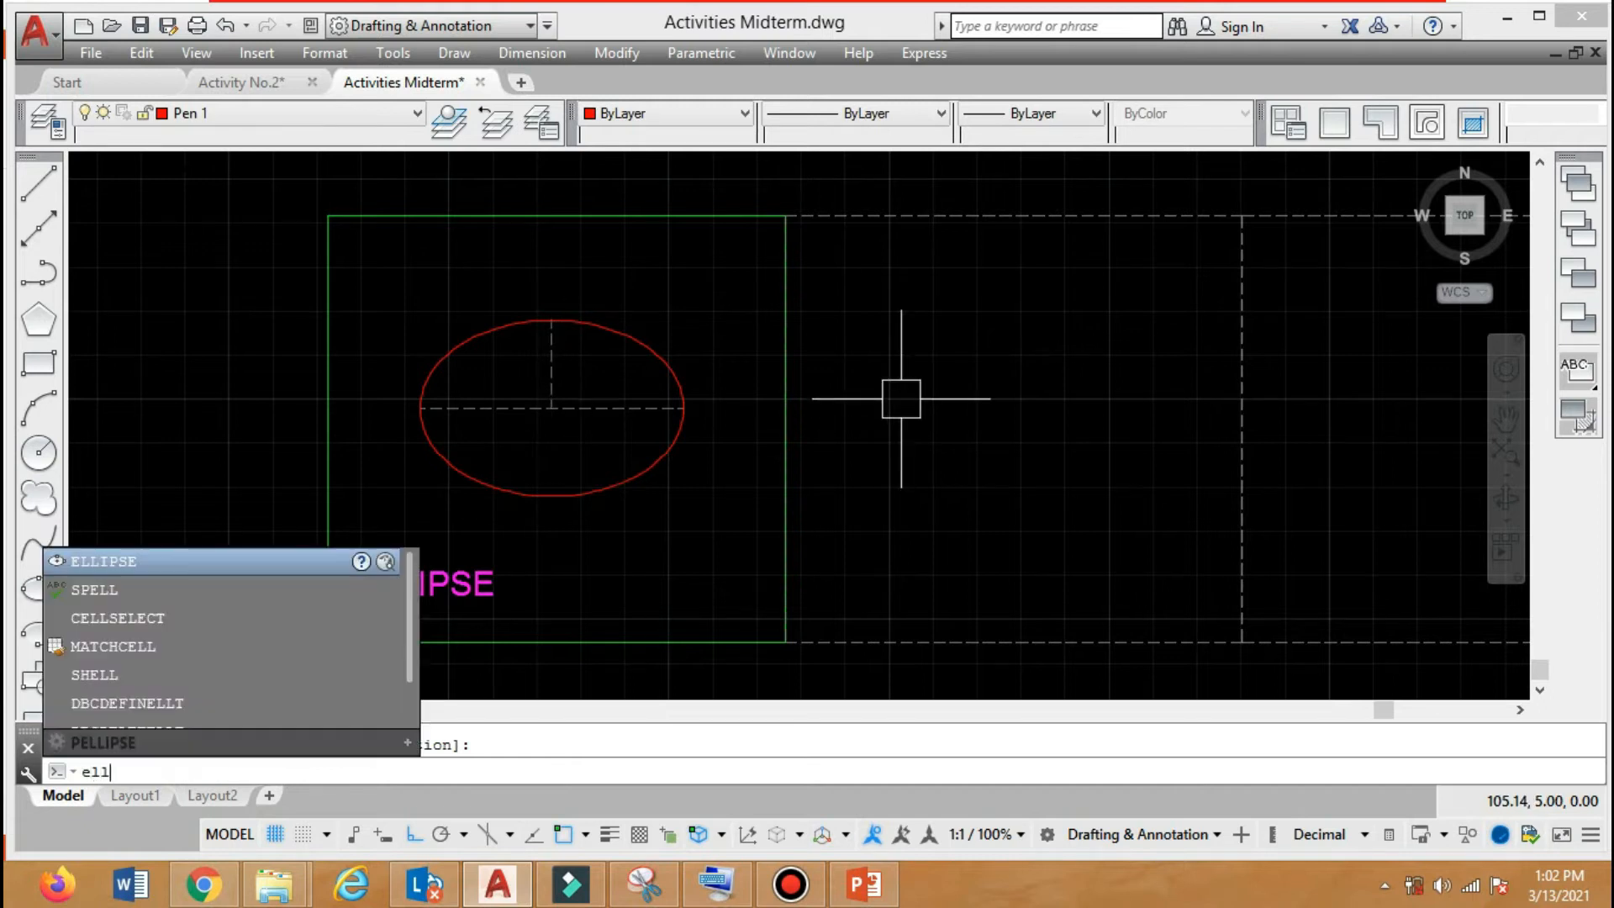
key("Return")
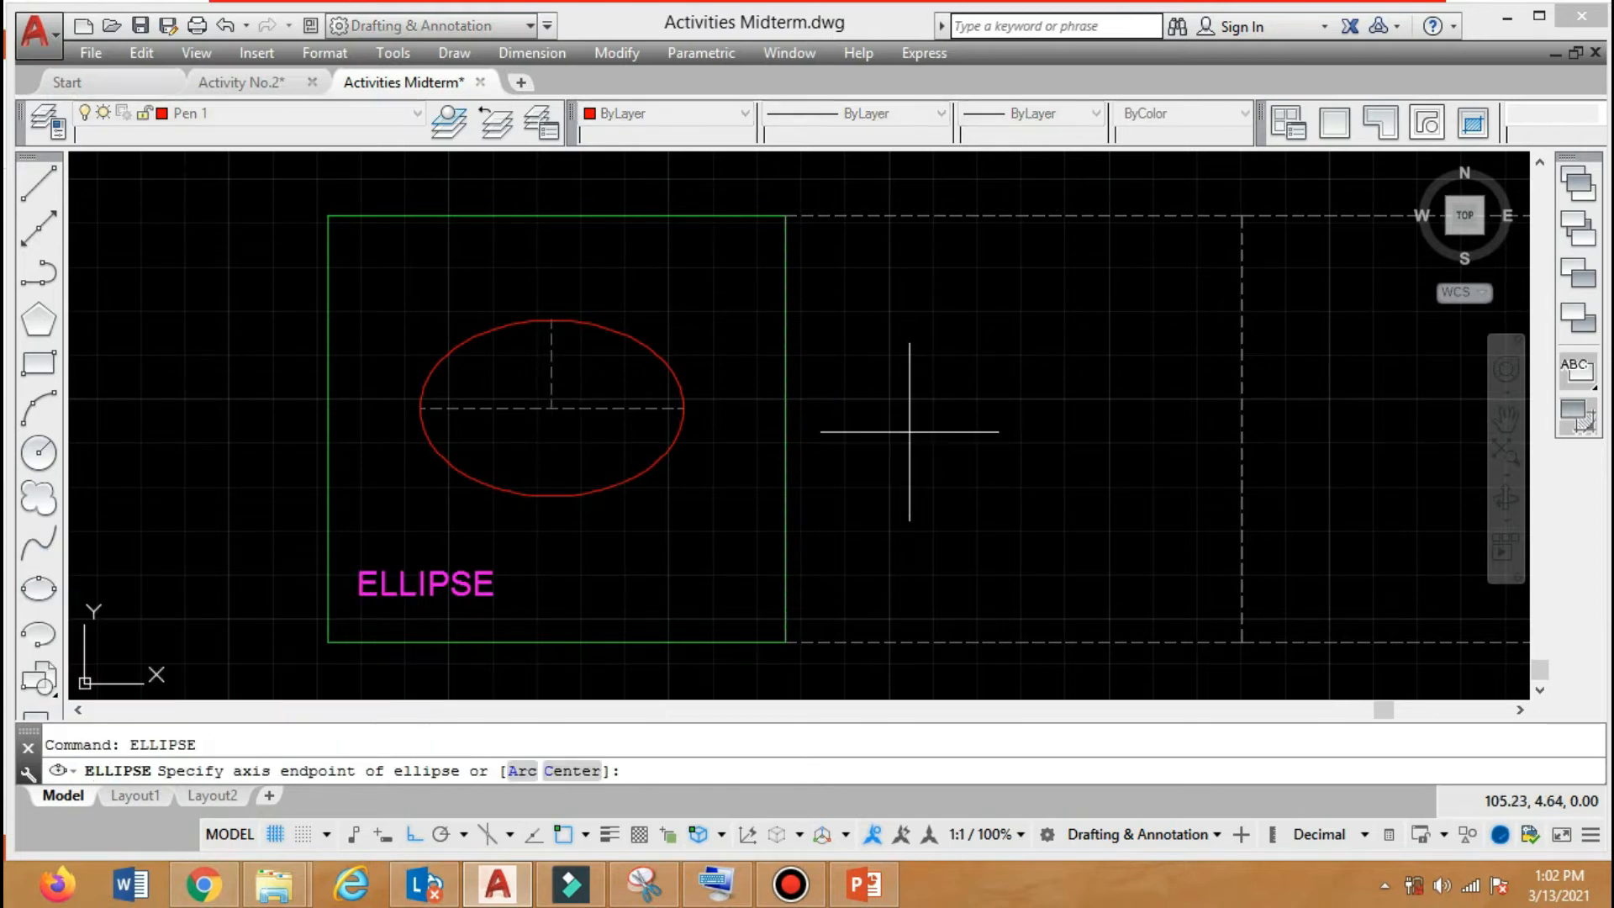
left_click(863, 410)
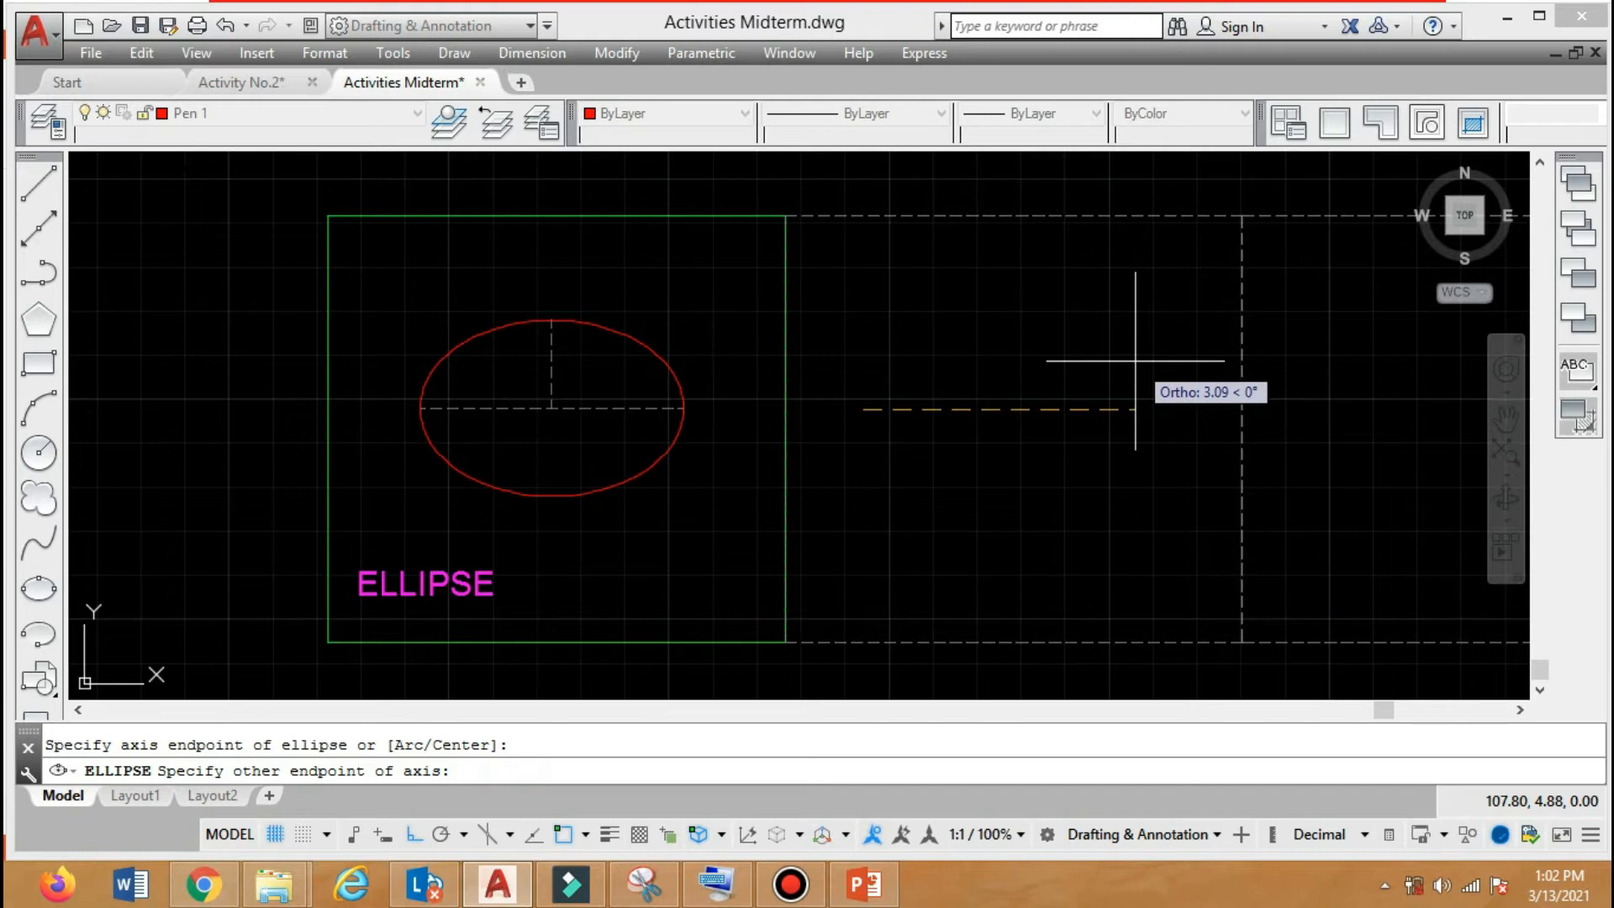
type("3")
key("Return")
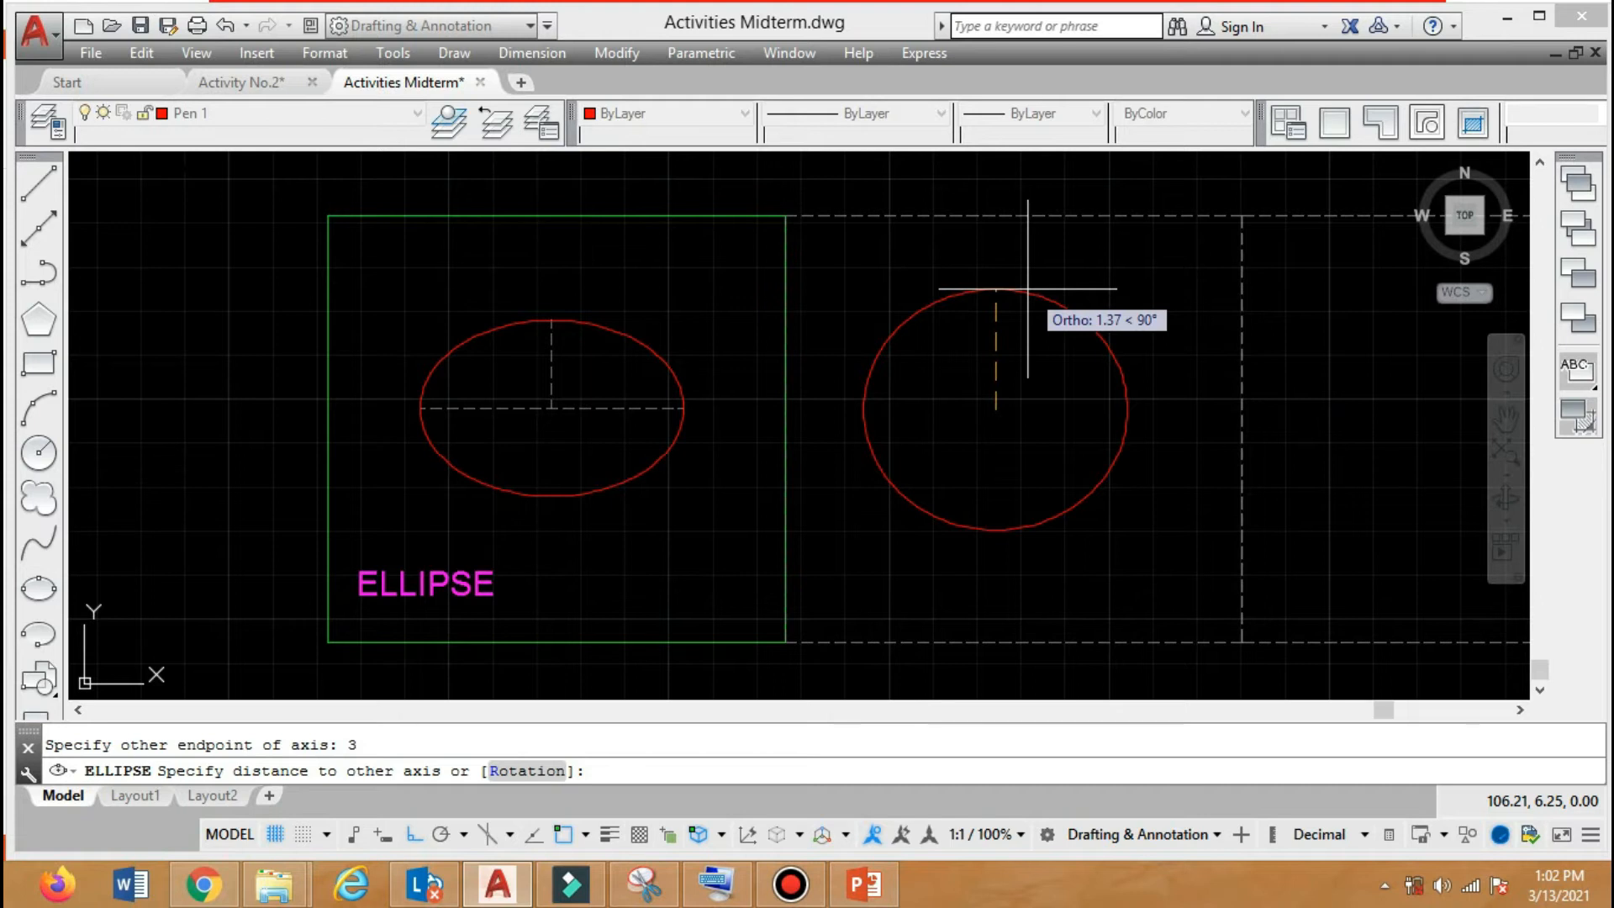
key("Return")
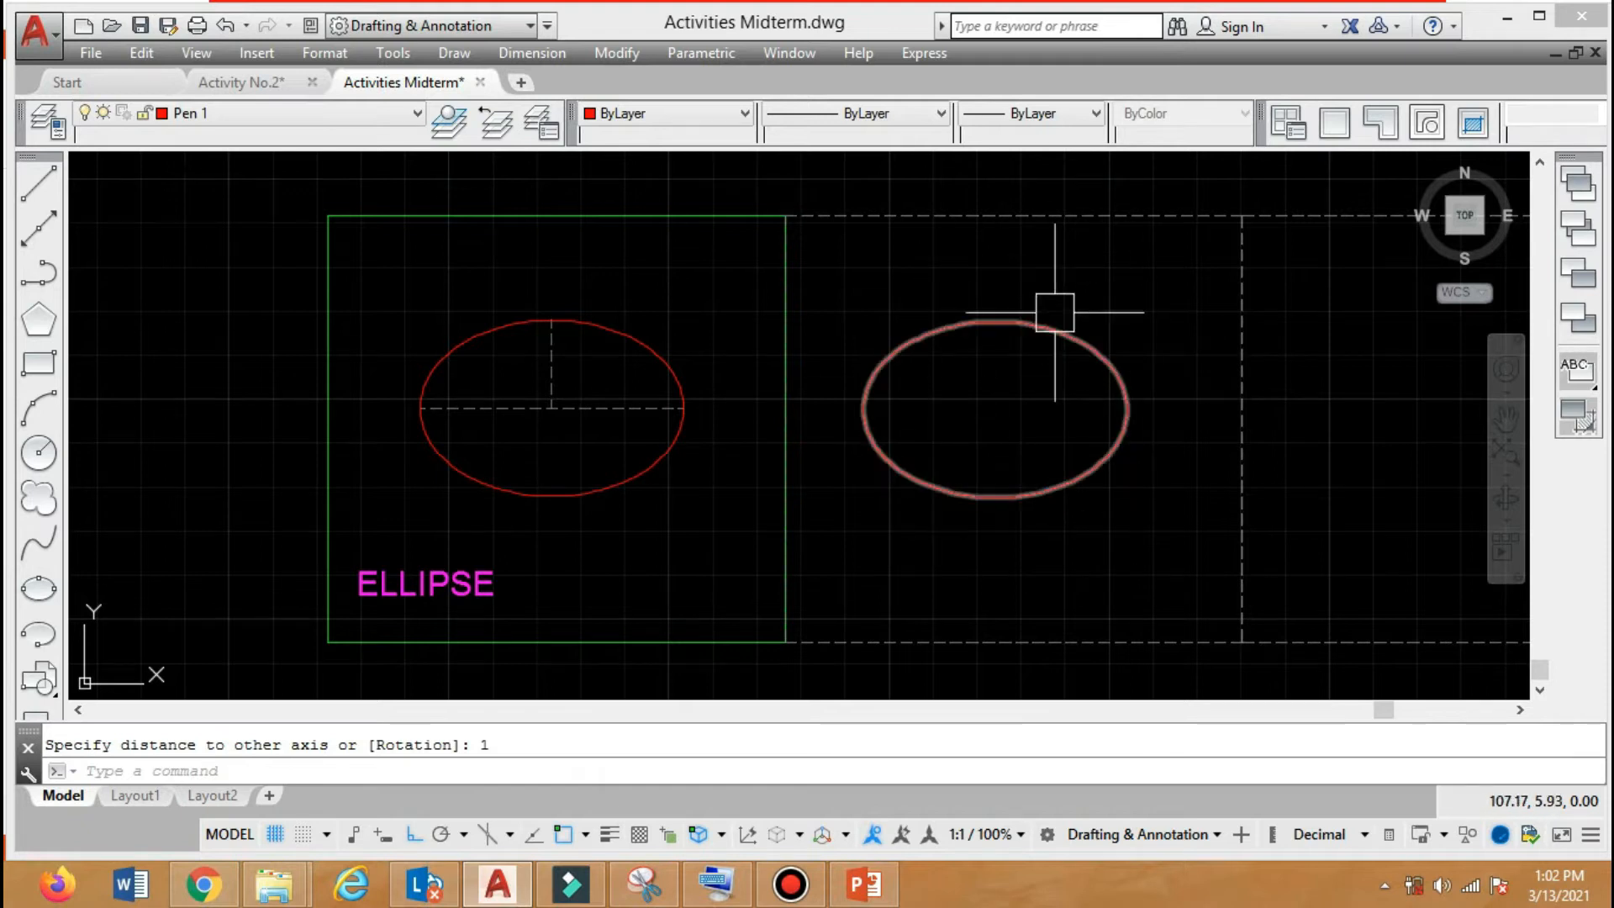
mouse_move(1018, 475)
middle_mouse_down()
mouse_move(790, 472)
mouse_move(807, 468)
middle_mouse_up()
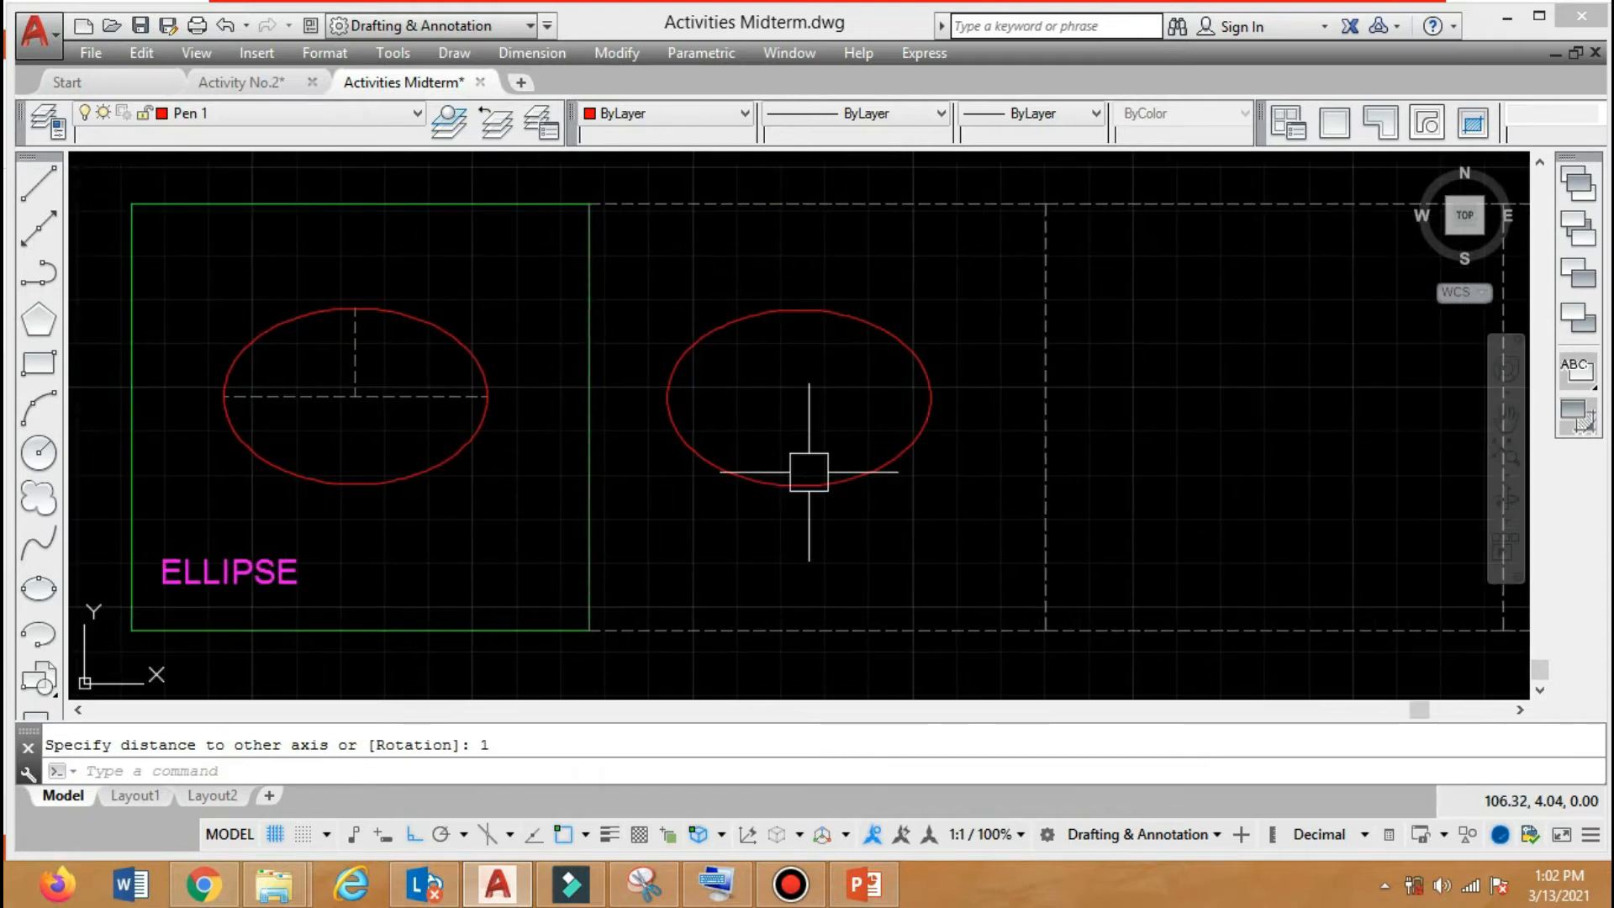
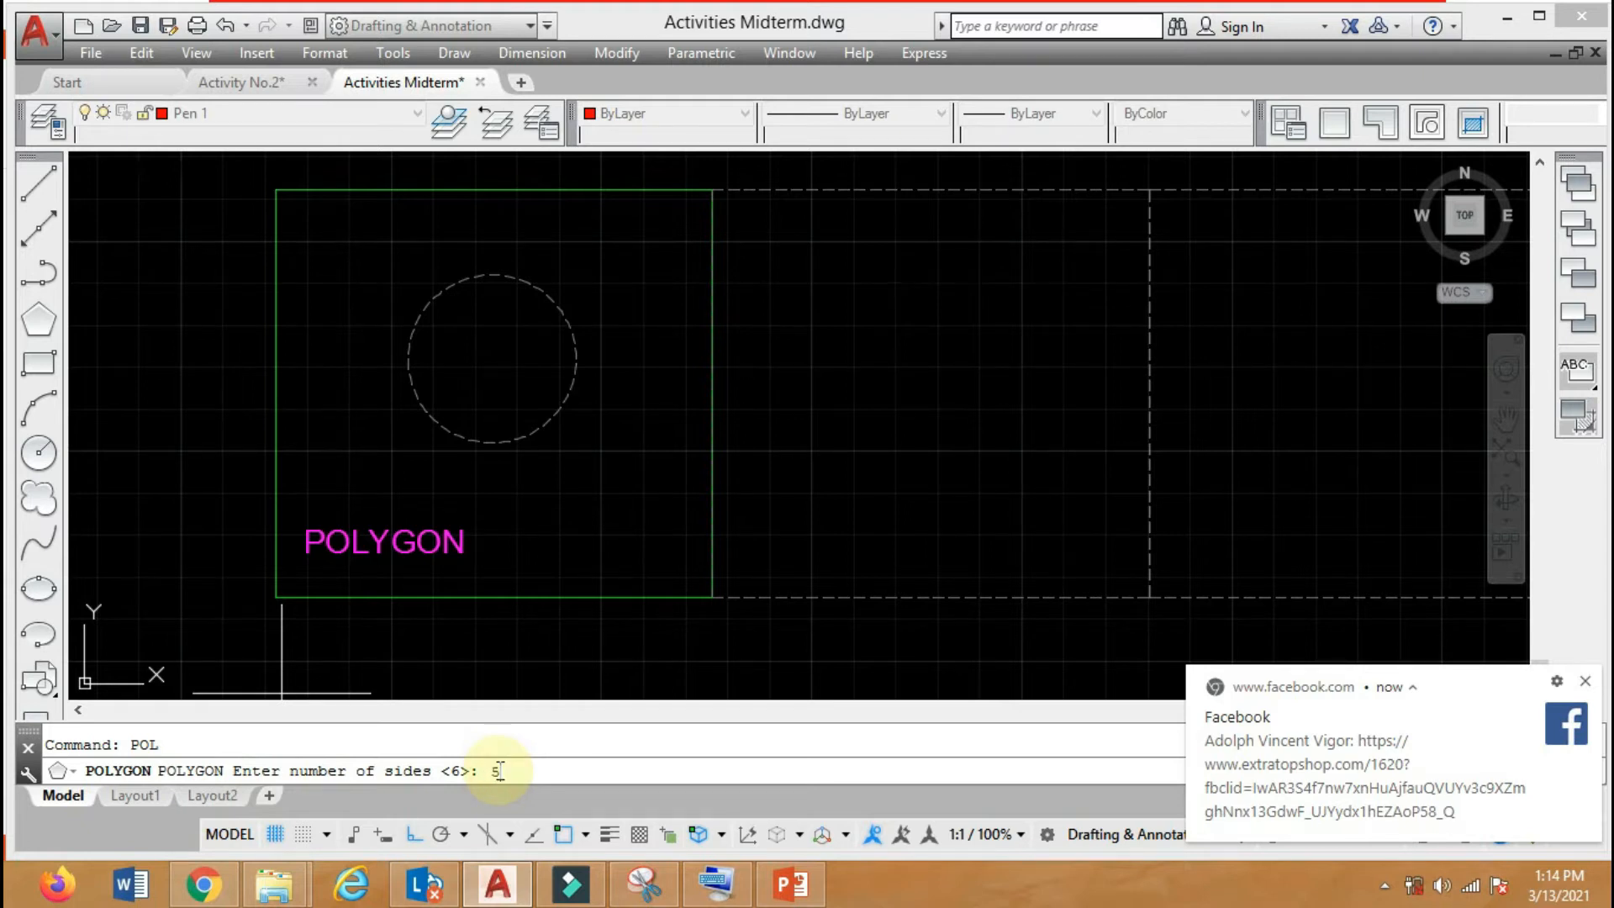
Draw a 5-sided polygon circumscribed about the dashed circle in the first frame, centred on it with radius 1.
key("Return")
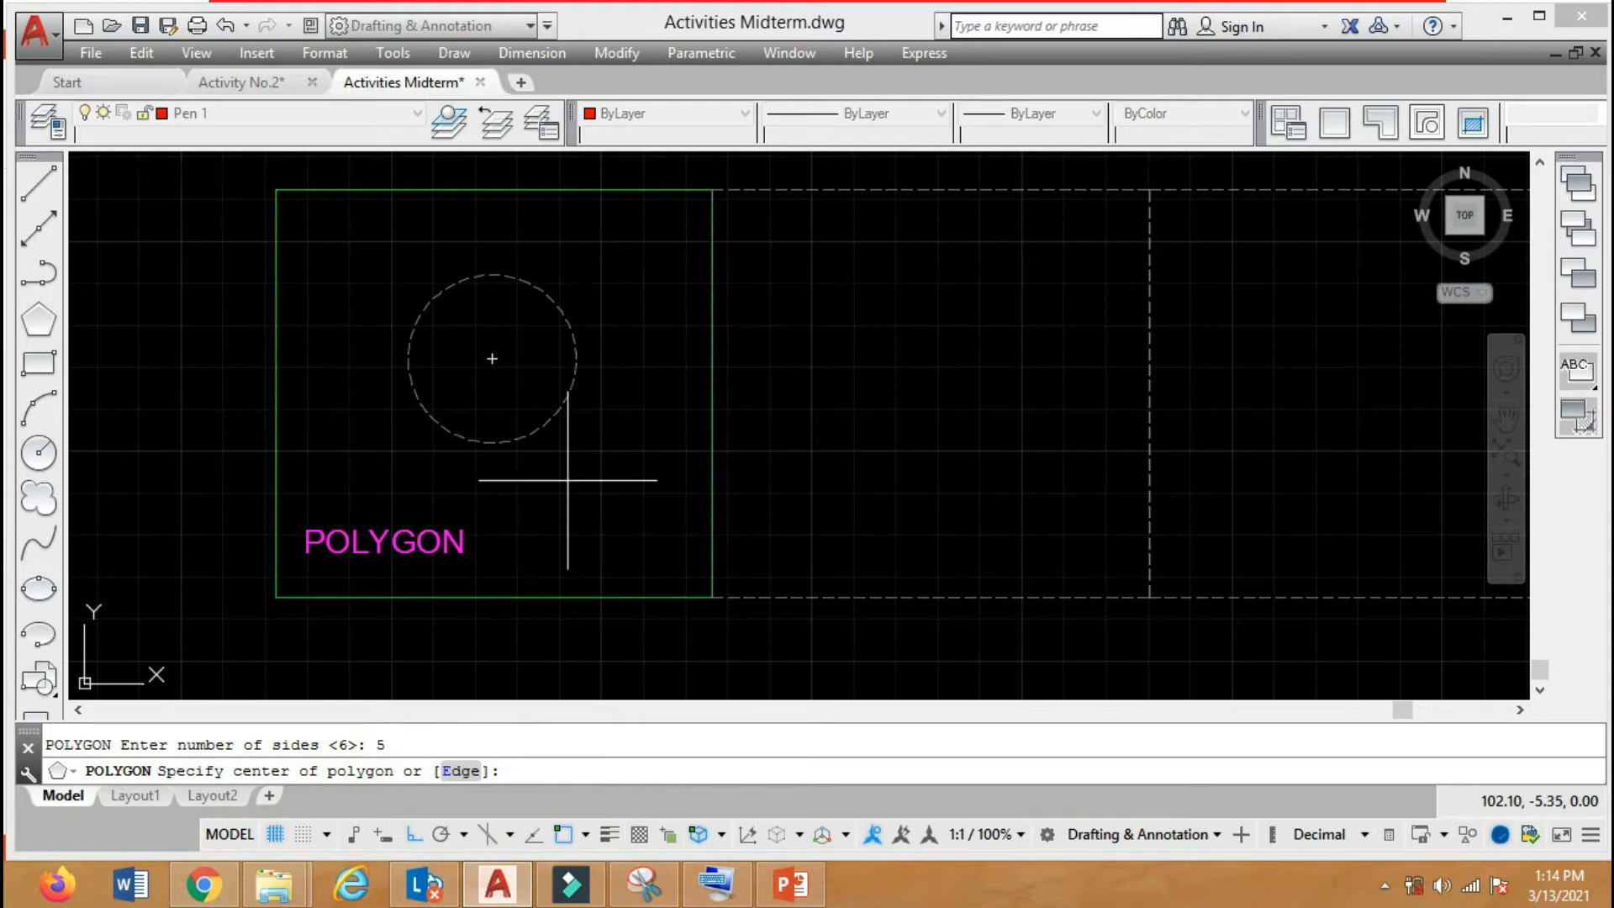
left_click(492, 360)
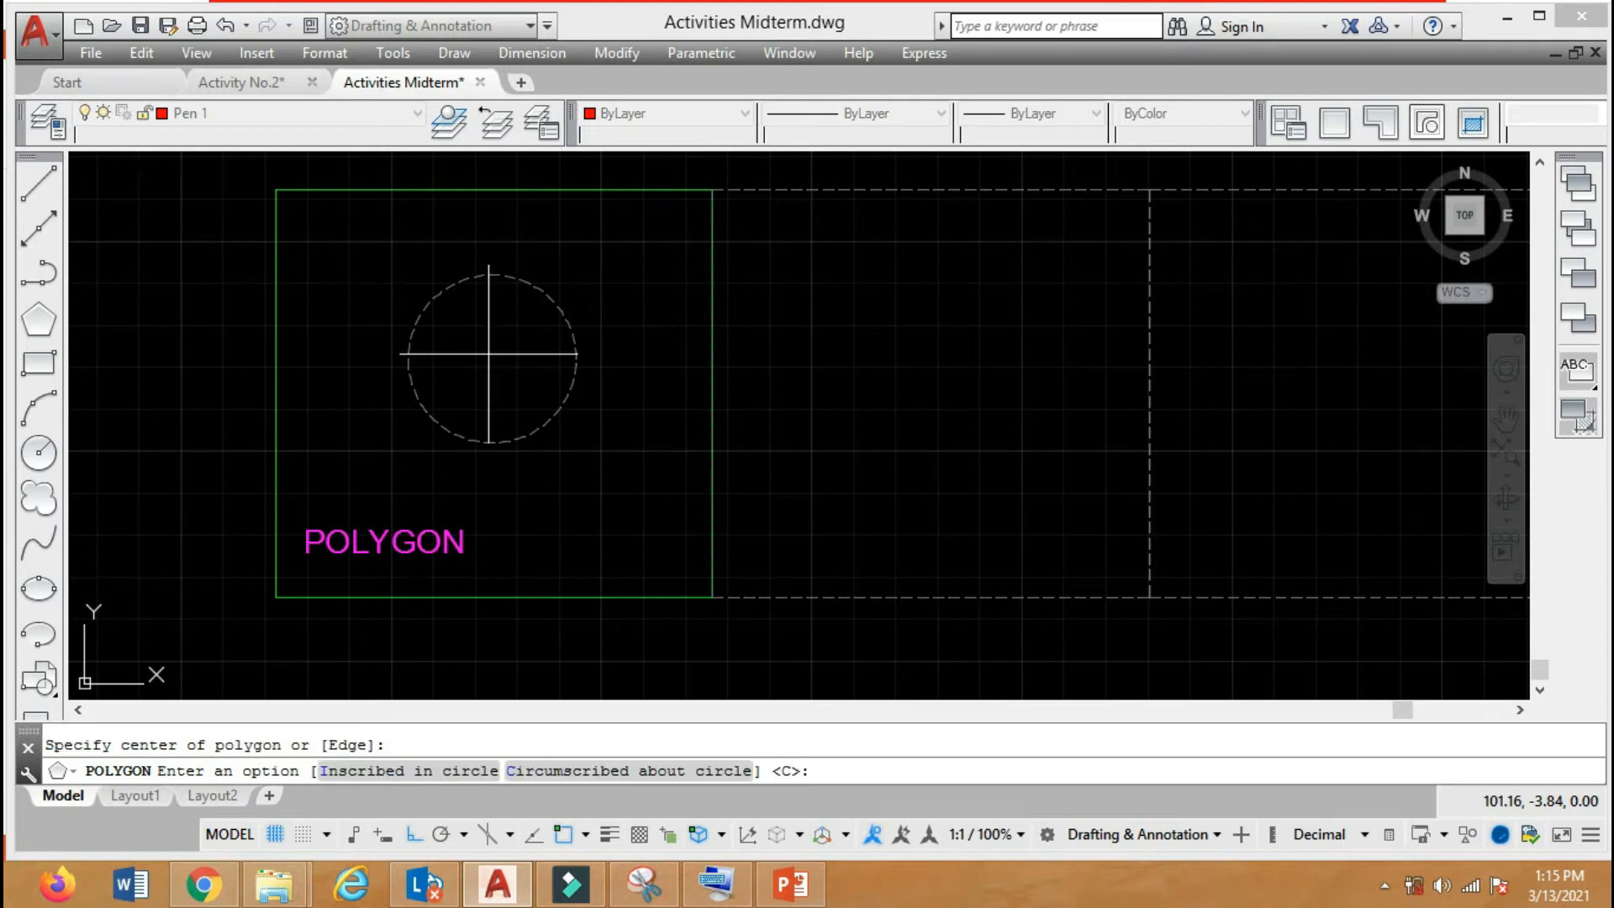
left_click(789, 770)
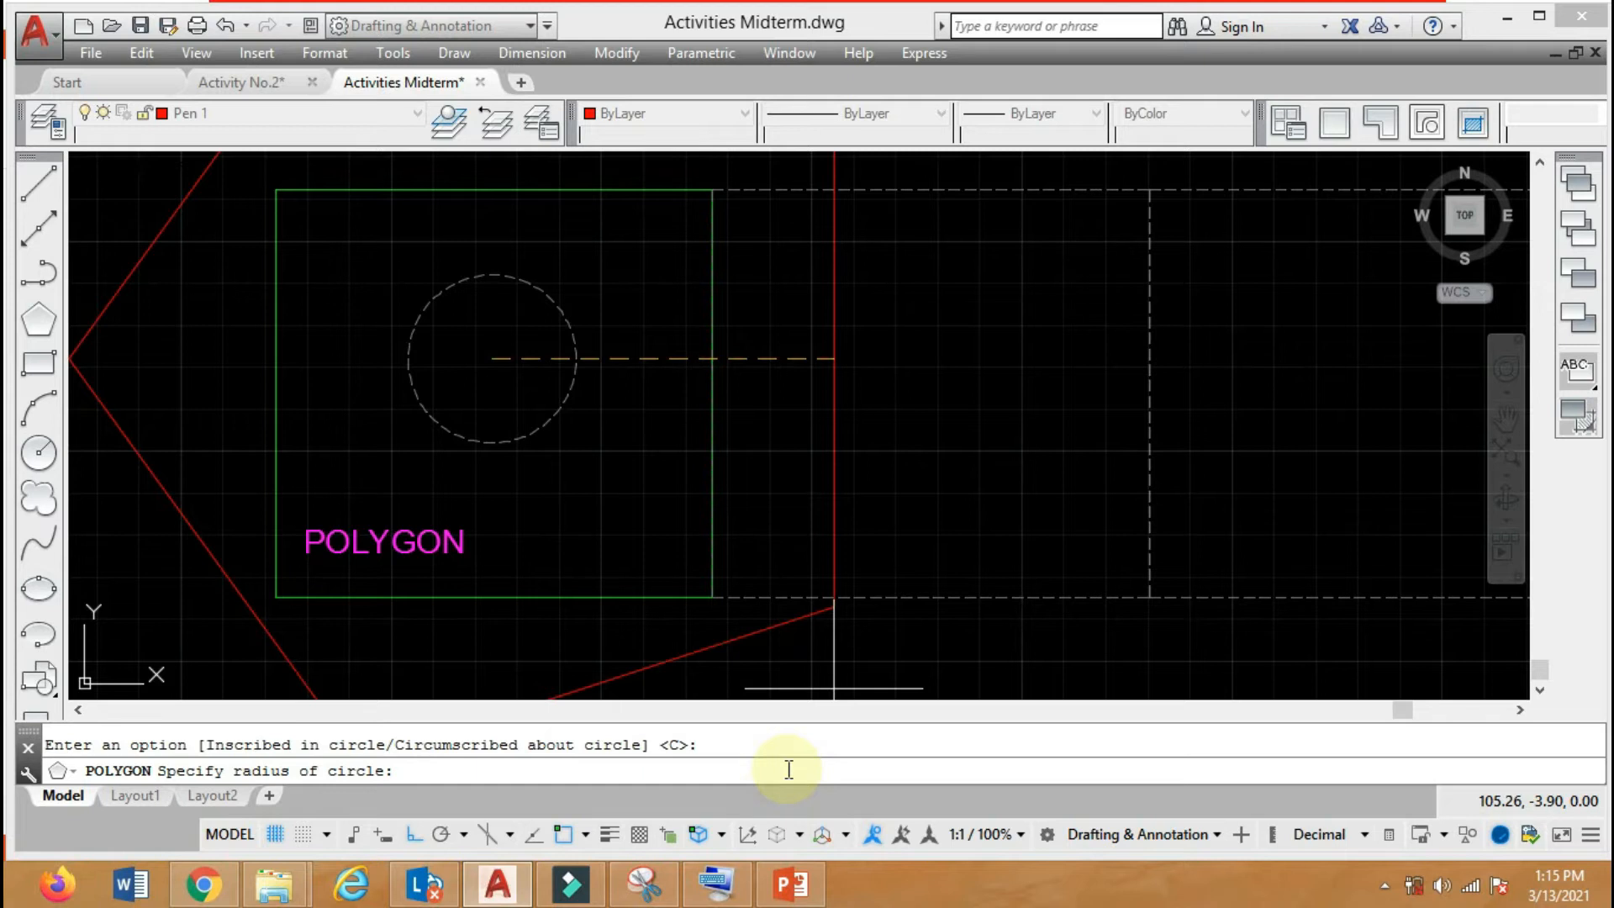
type("1")
key("Return")
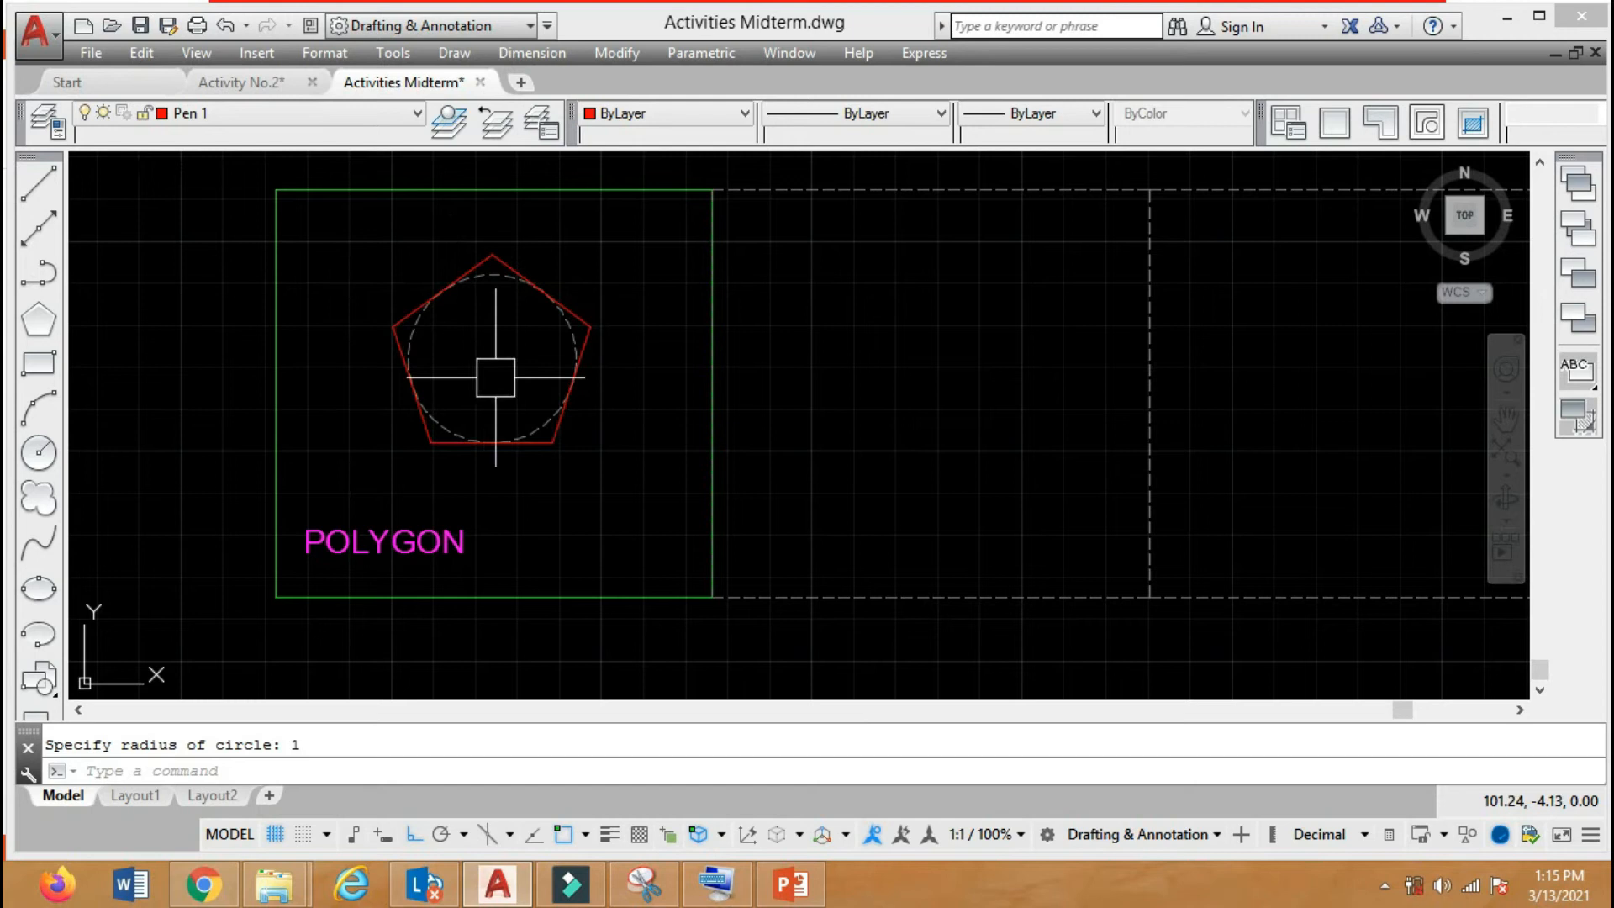
Draw a second 5-sided polygon inscribed in the same dashed circle, from its centre to the circle's uppermost point.
key("Return")
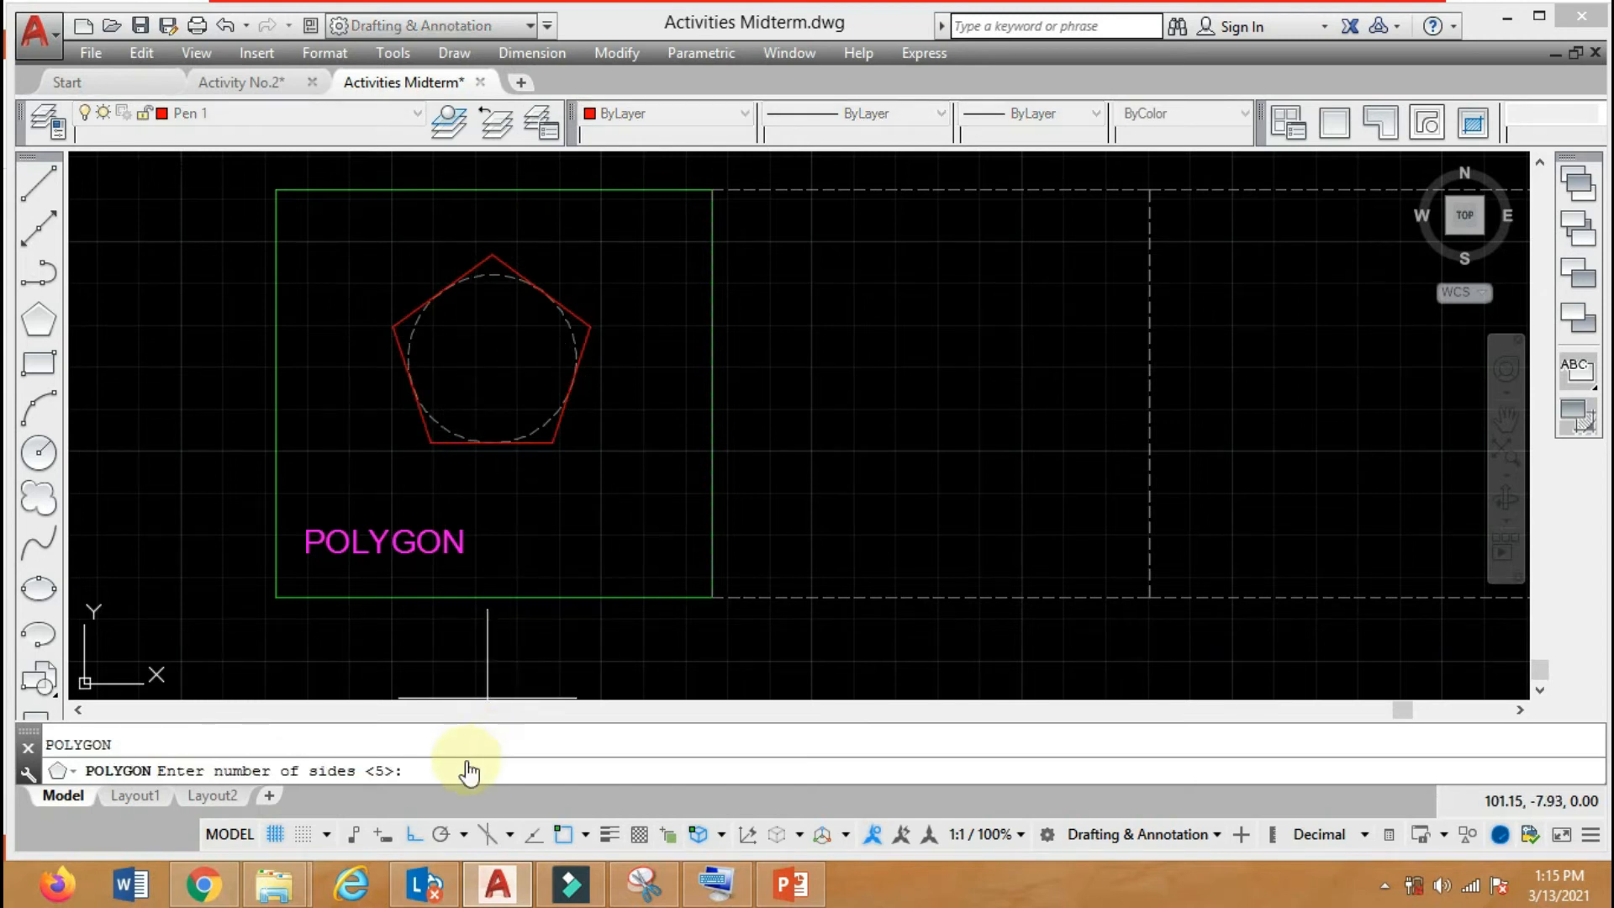
key("Return")
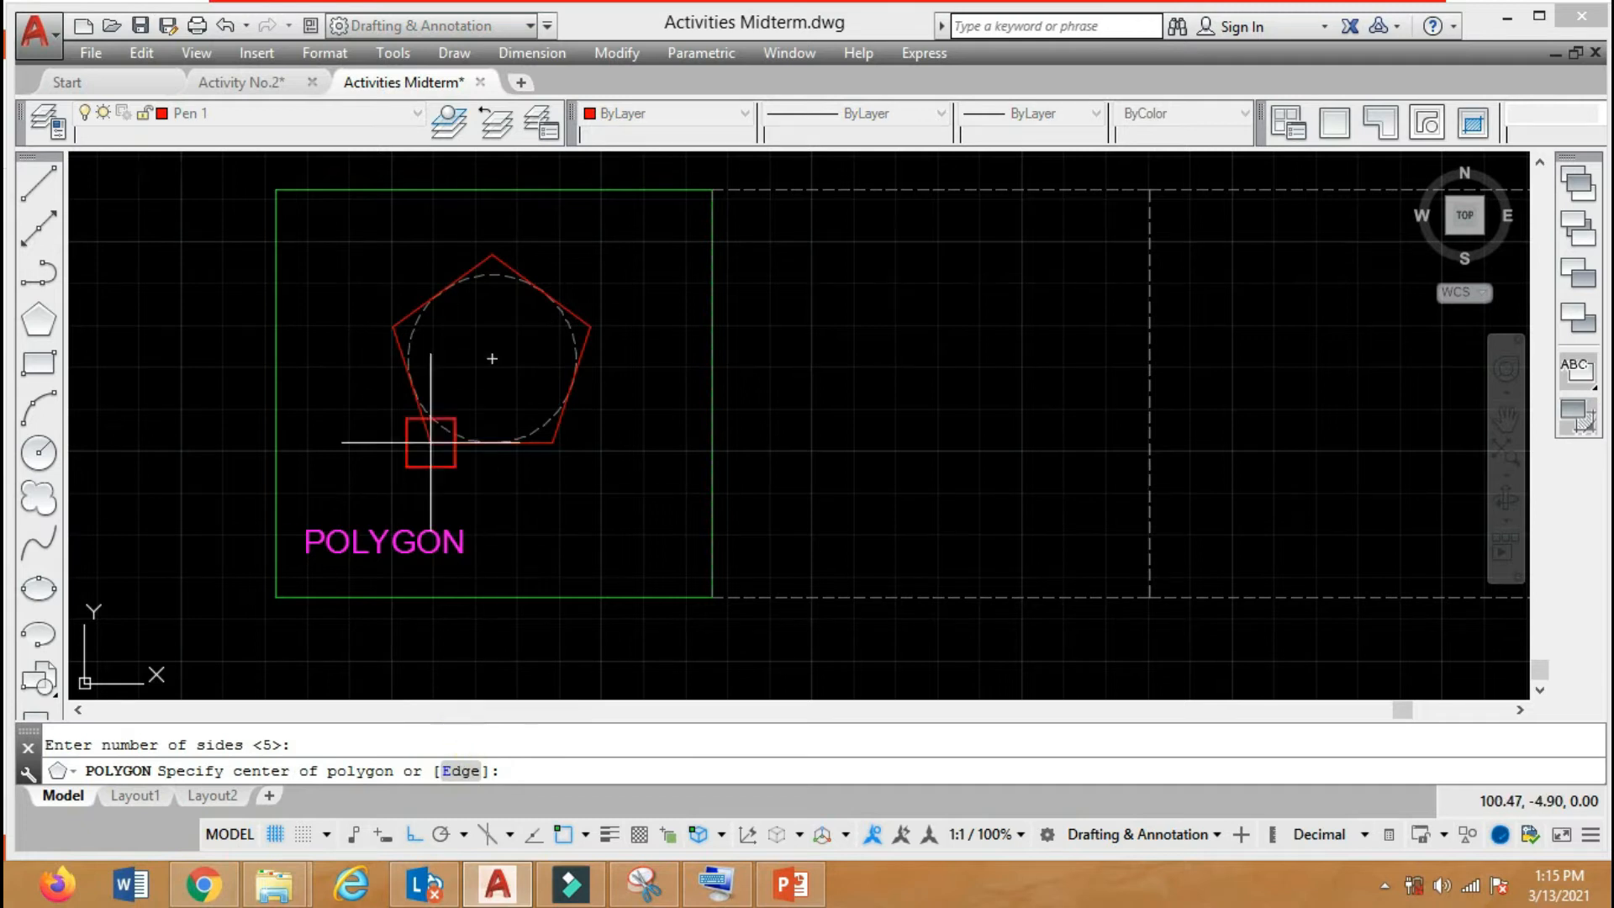
left_click(492, 340)
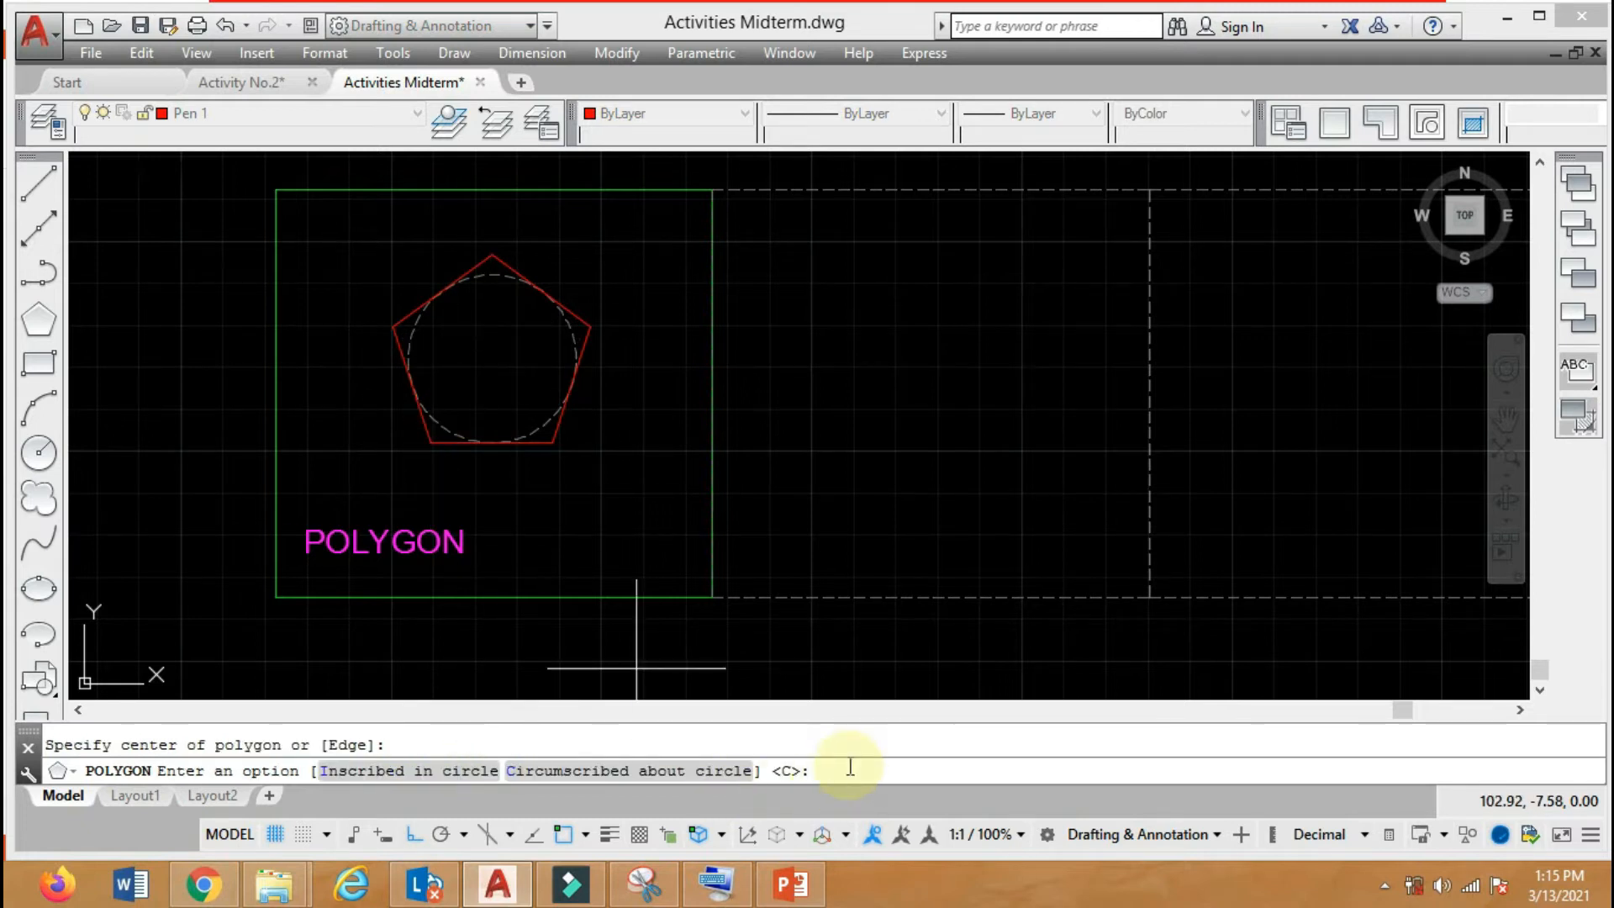
type("i")
key("Return")
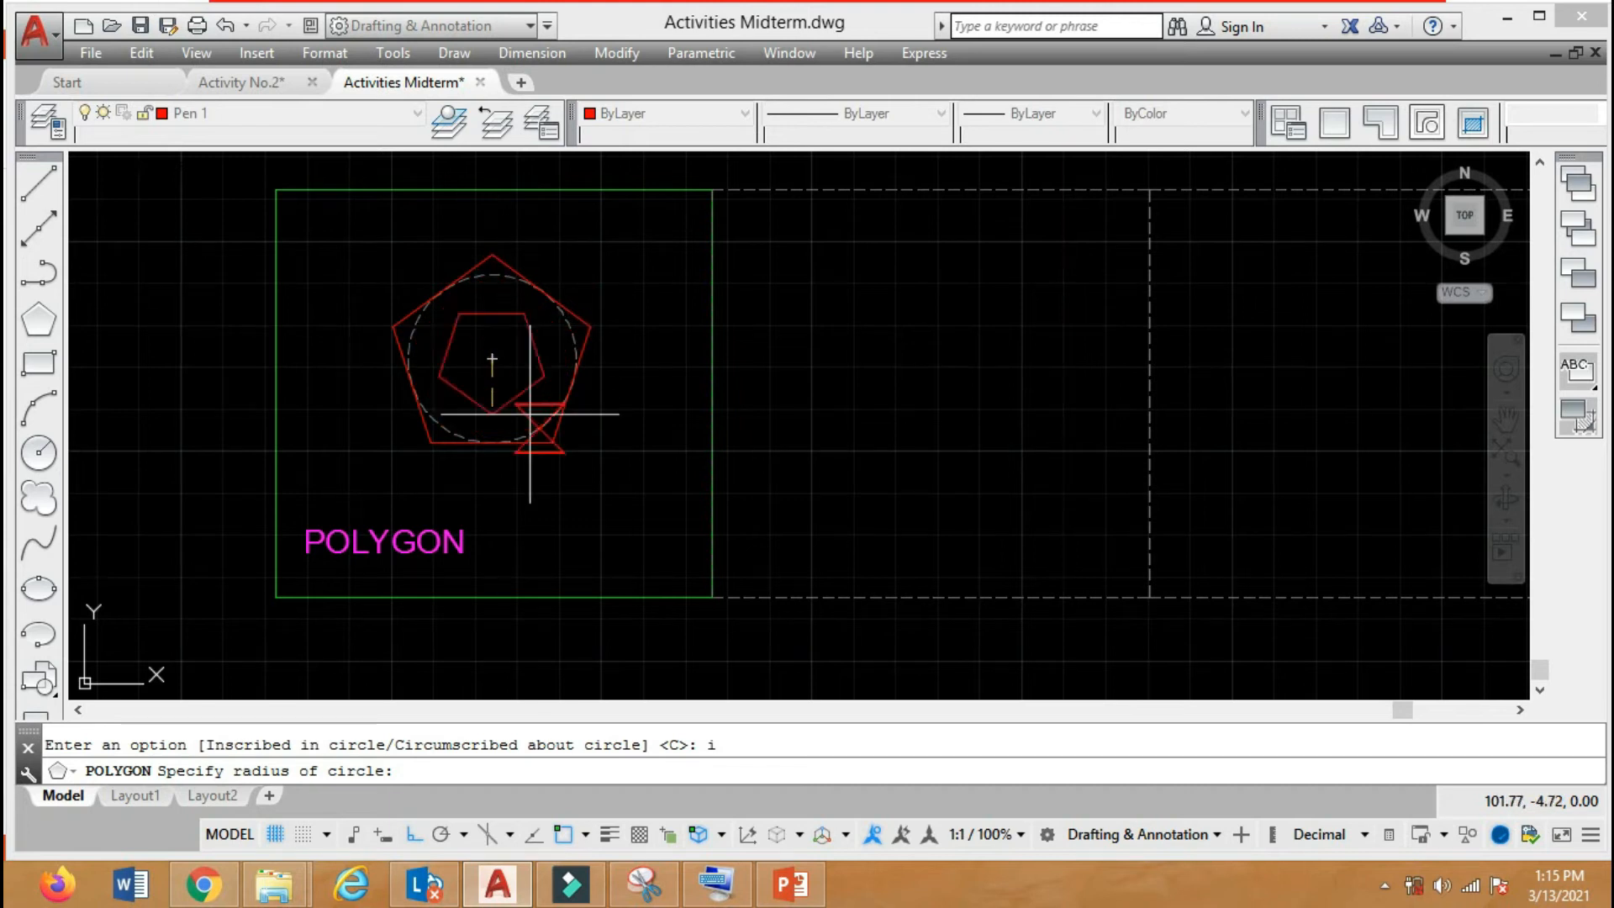
left_click(492, 274)
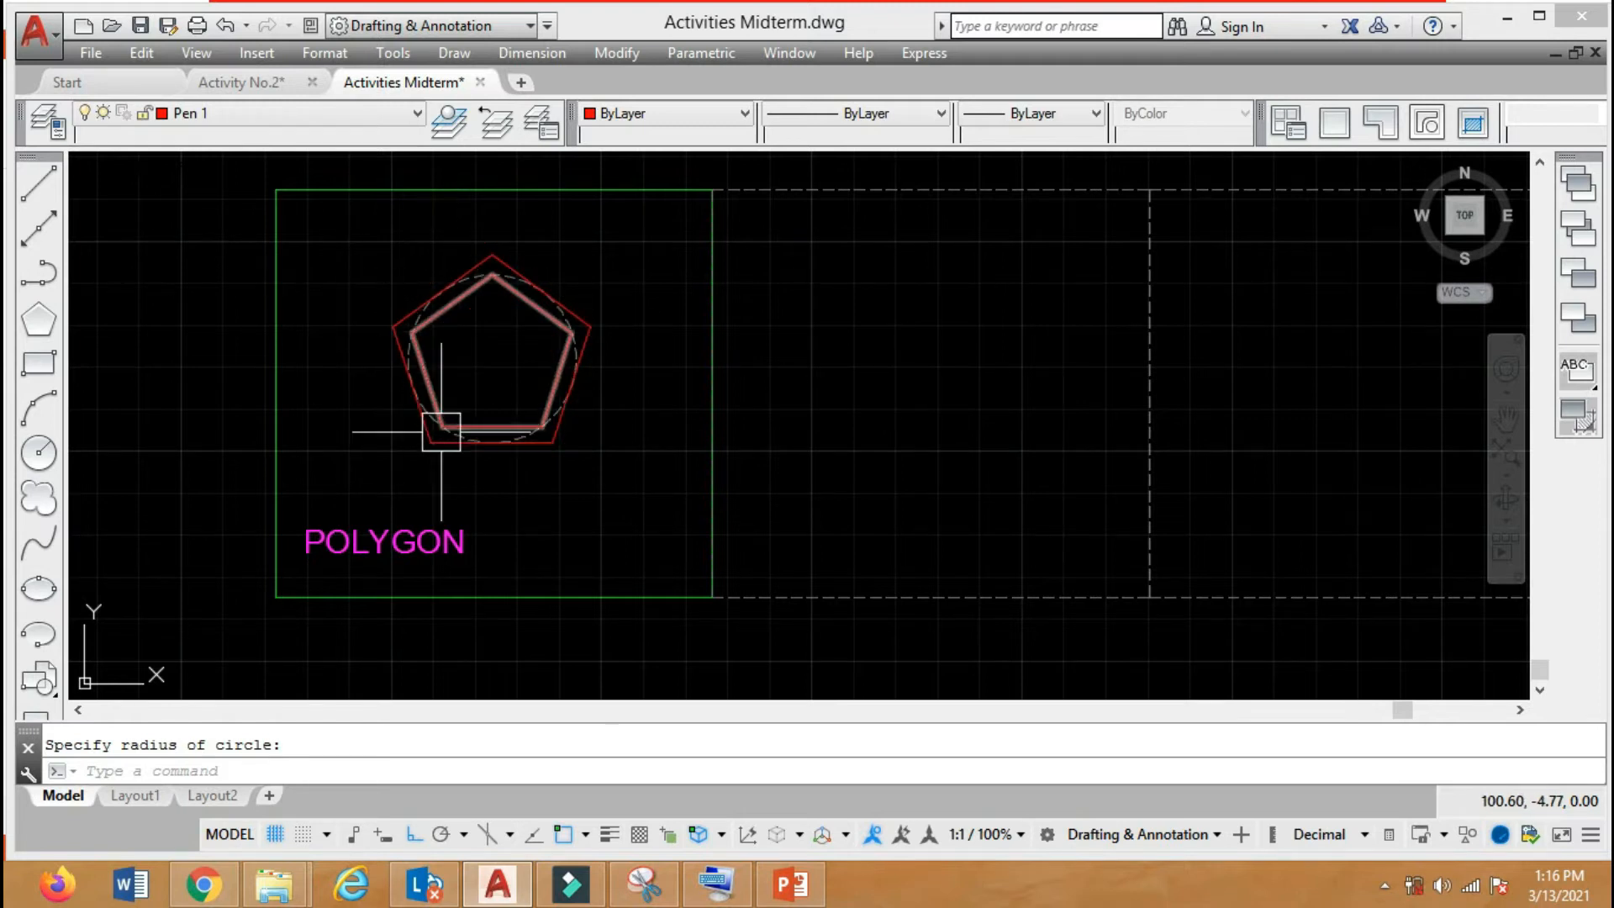
Draw a horizontal line 2 units long in the middle of the second frame.
type("l")
key("Return")
left_click(865, 365)
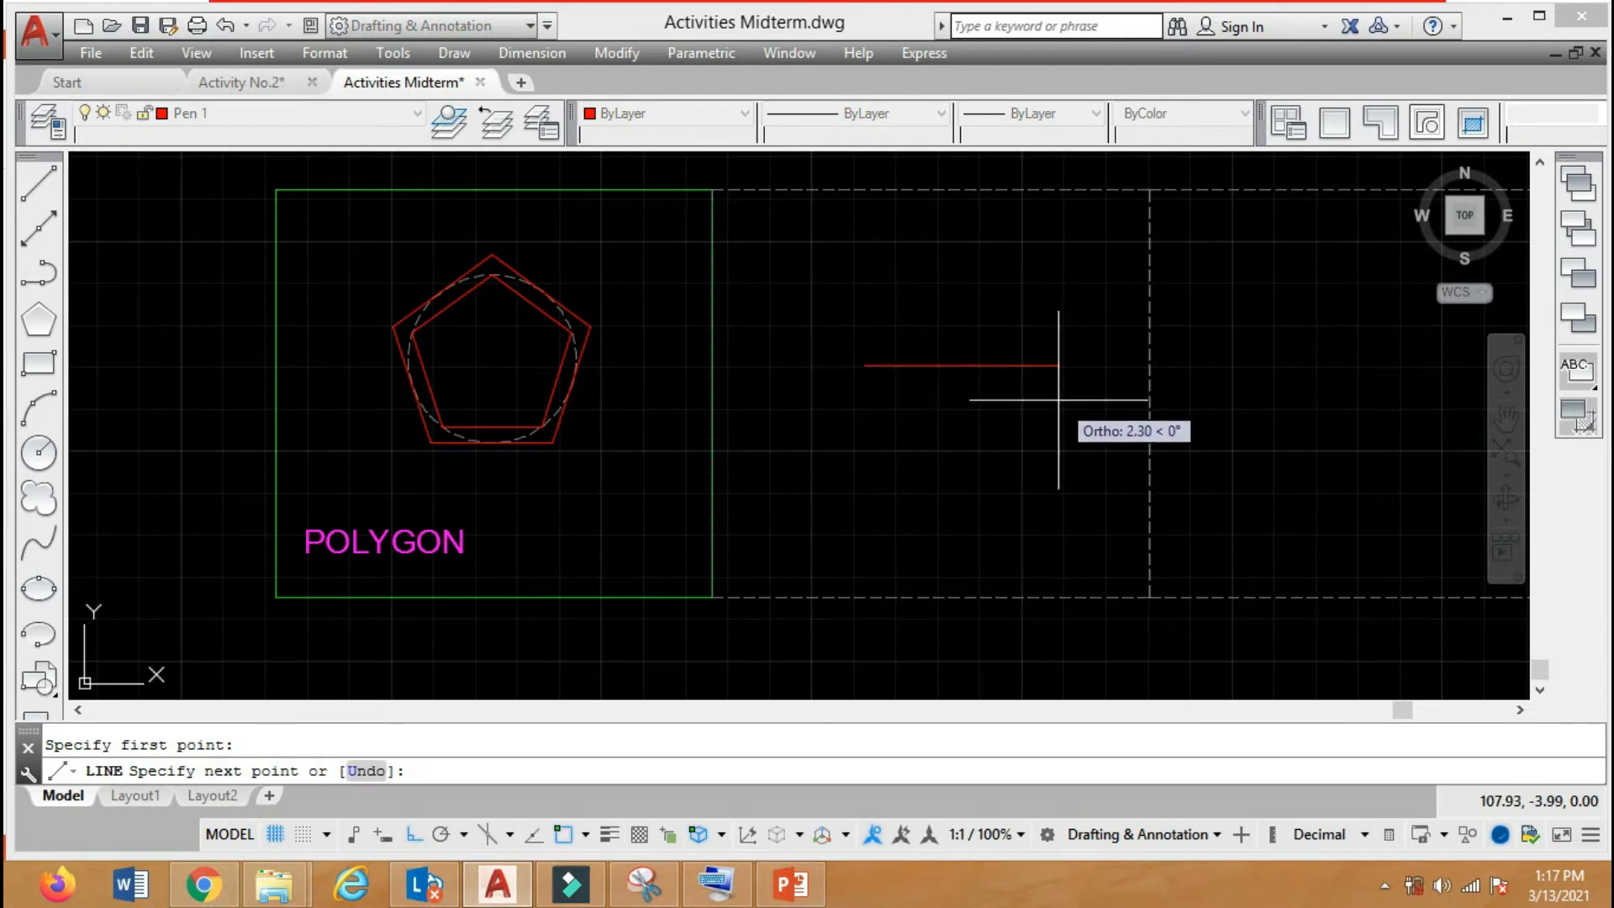
type("2")
key("Return")
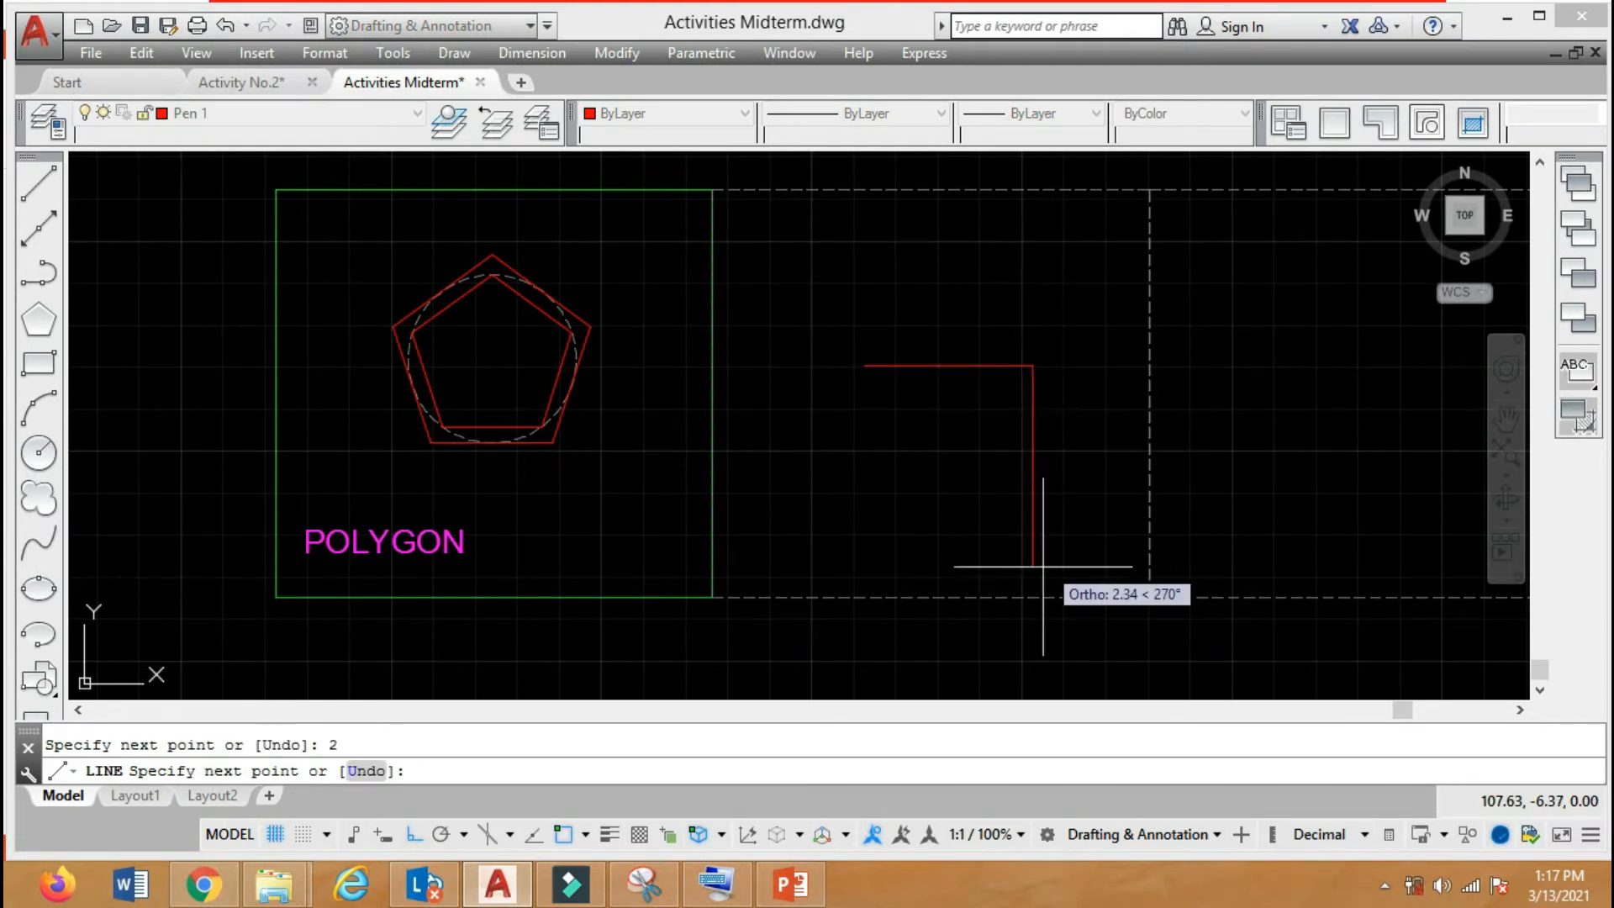
key("Return")
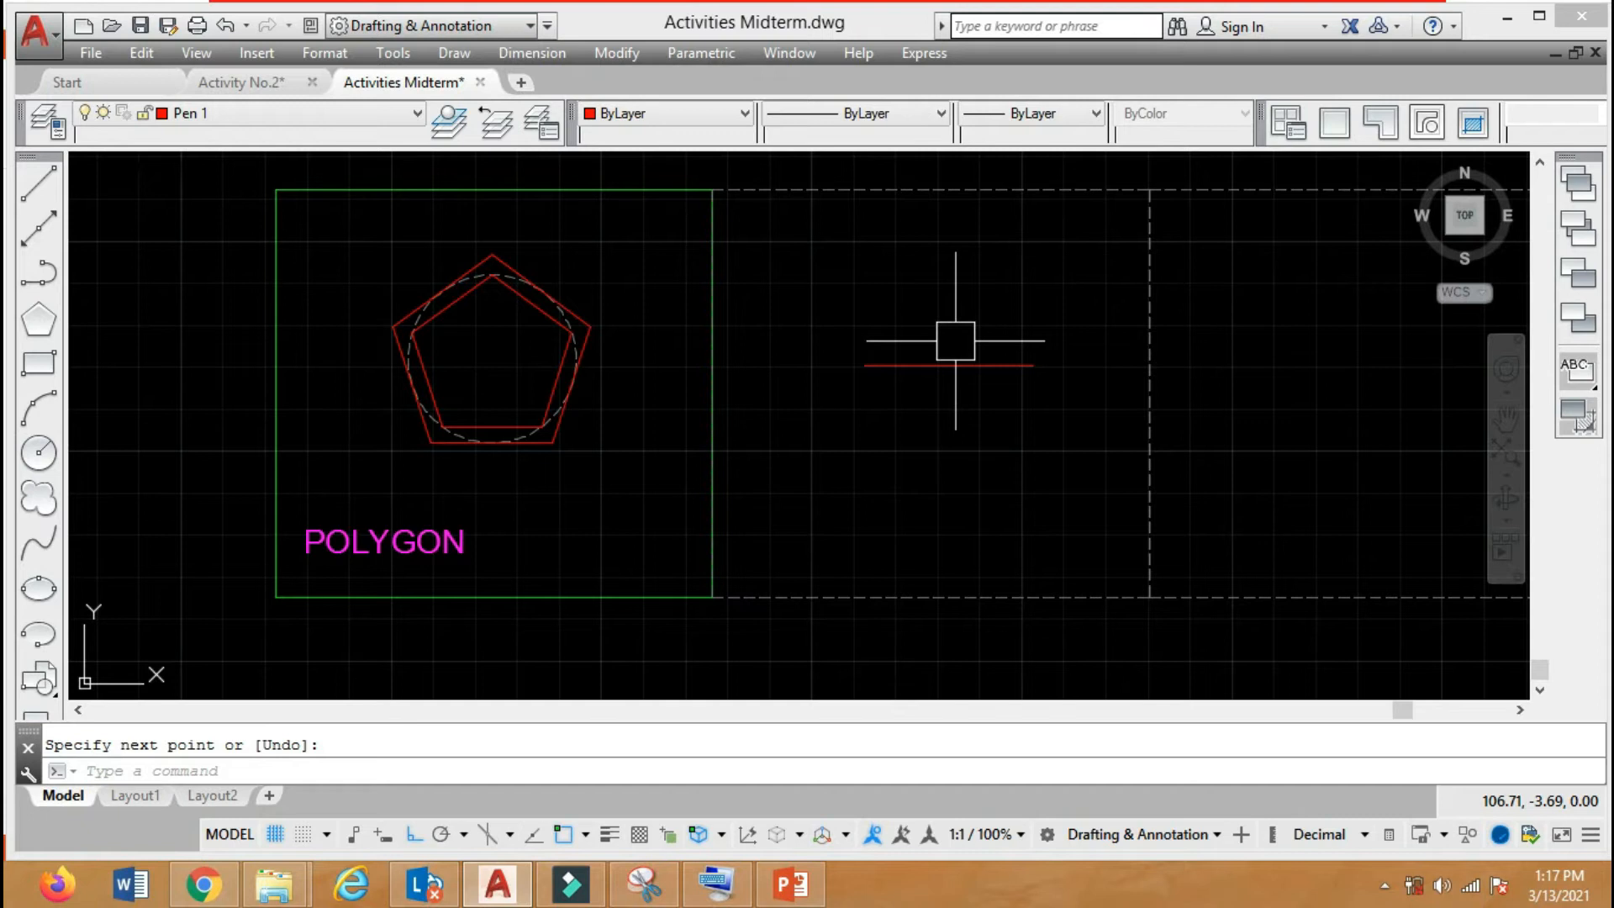
key("Escape")
Match the new line's properties to those of the dashed frame.
type("ma")
key("Return")
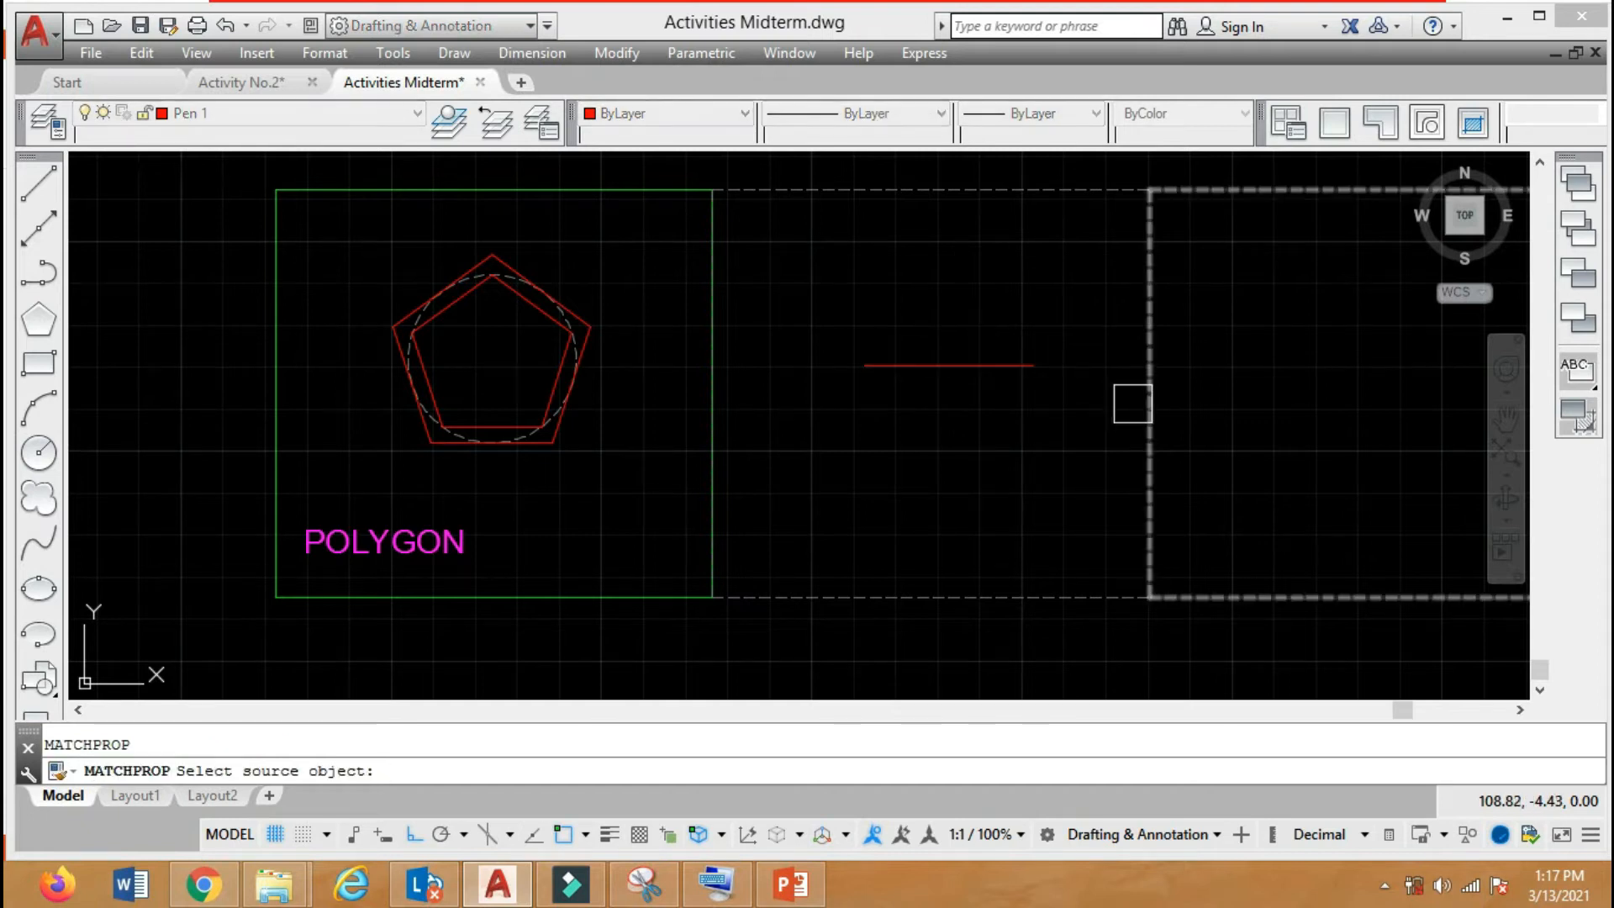
left_click(1027, 366)
left_click(1027, 374)
key("Return")
Draw an 8-sided polygon centred on the dashed line's midpoint, circumscribed about a circle of radius 1.
type("pol")
key("Return")
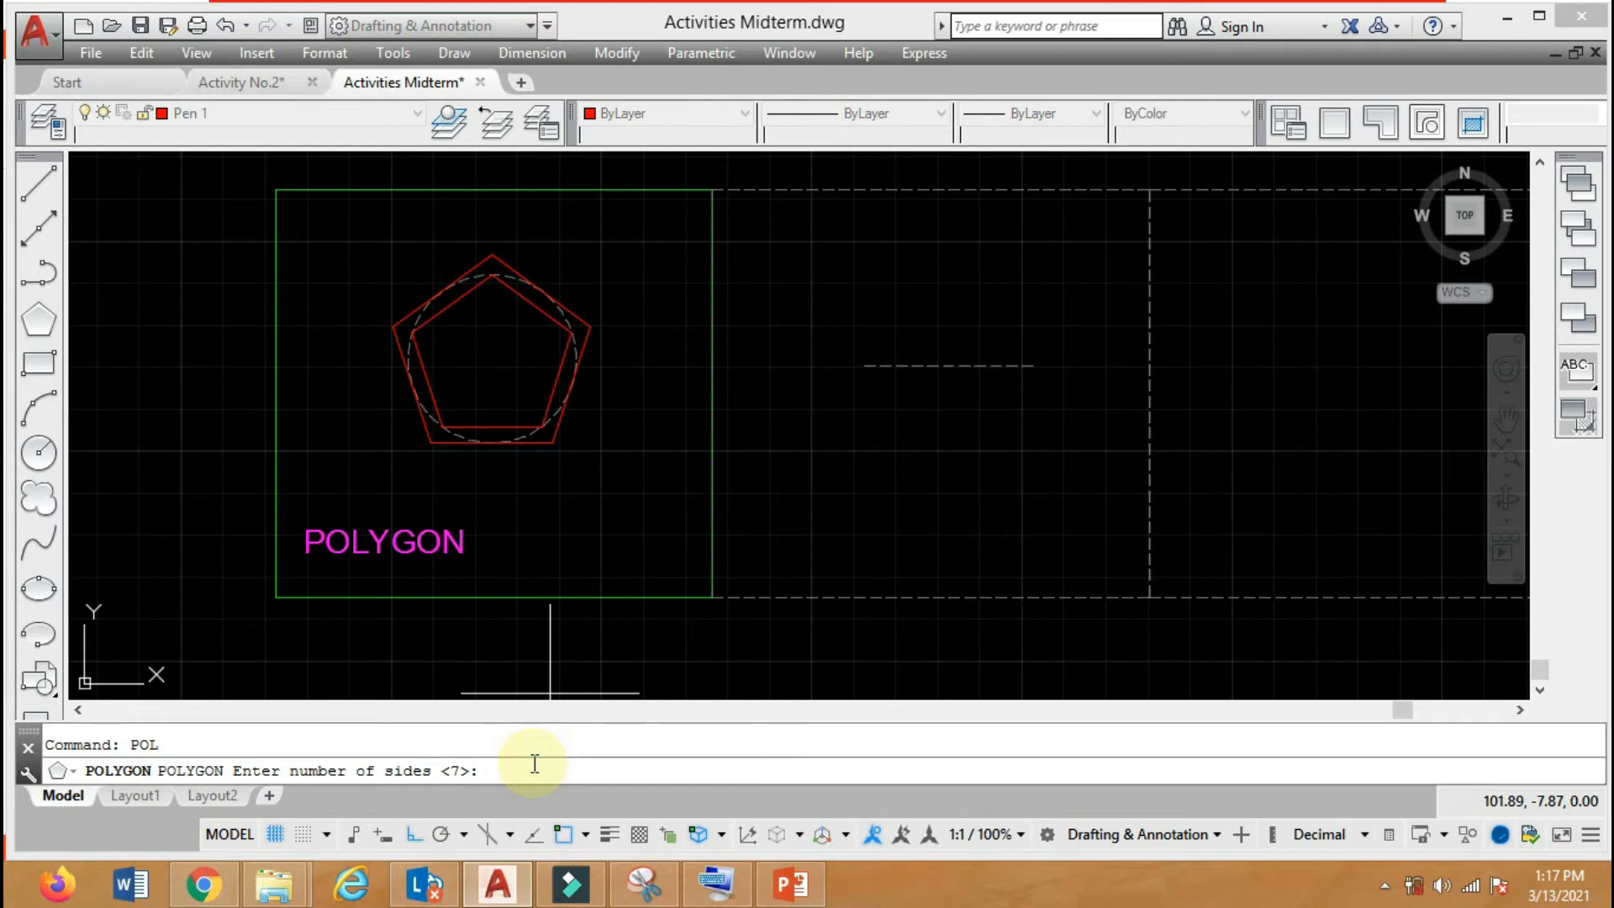
key("Return")
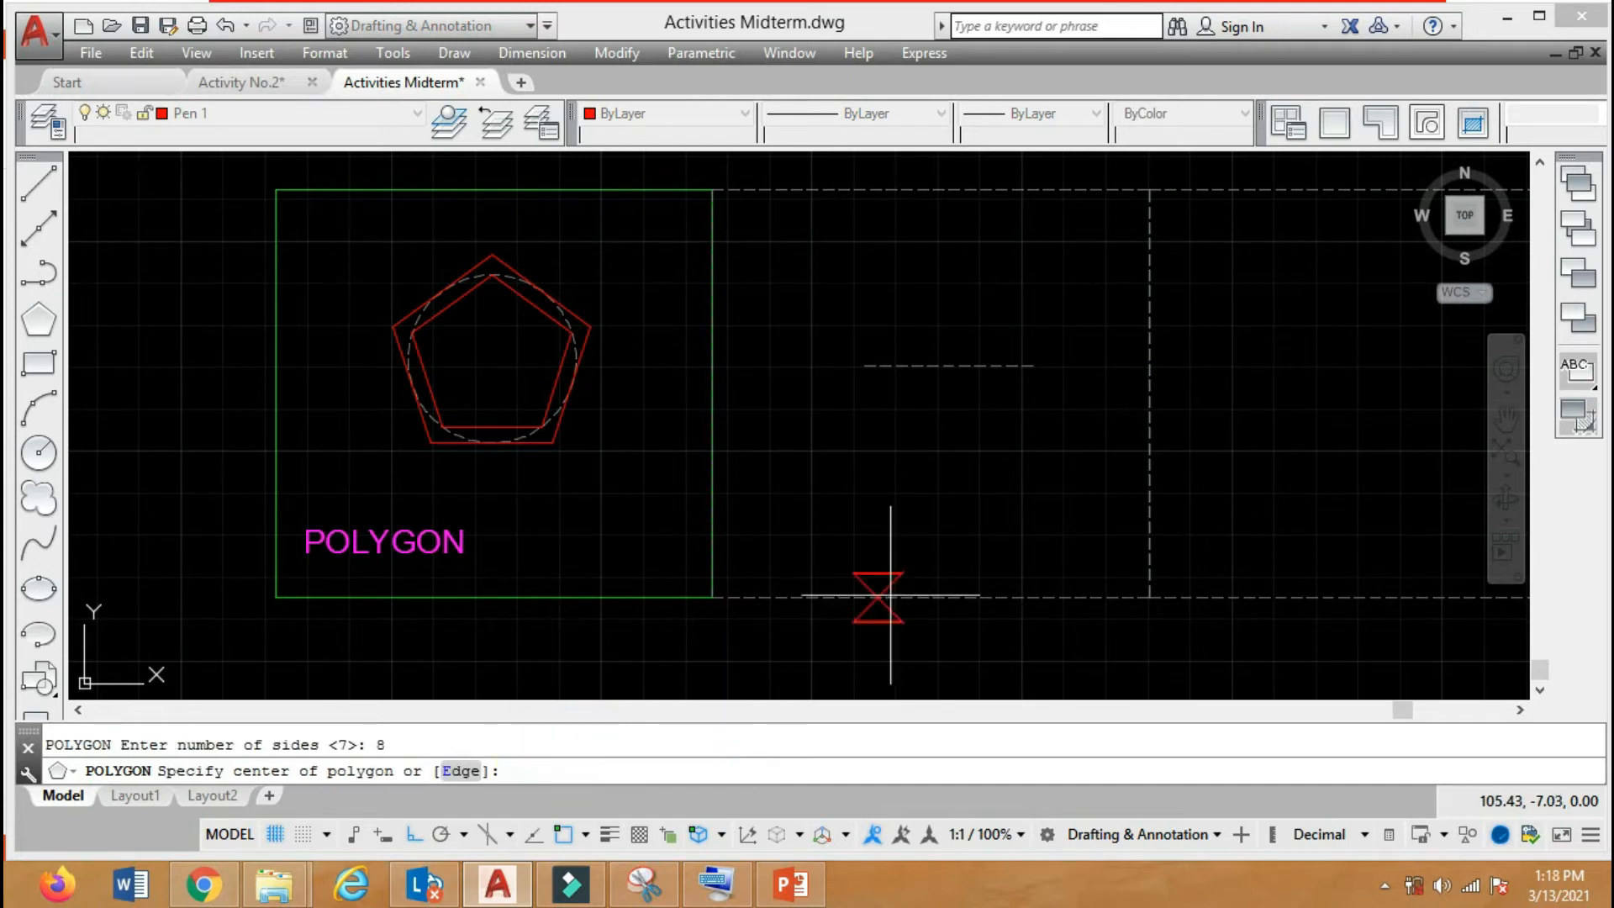
left_click(949, 366)
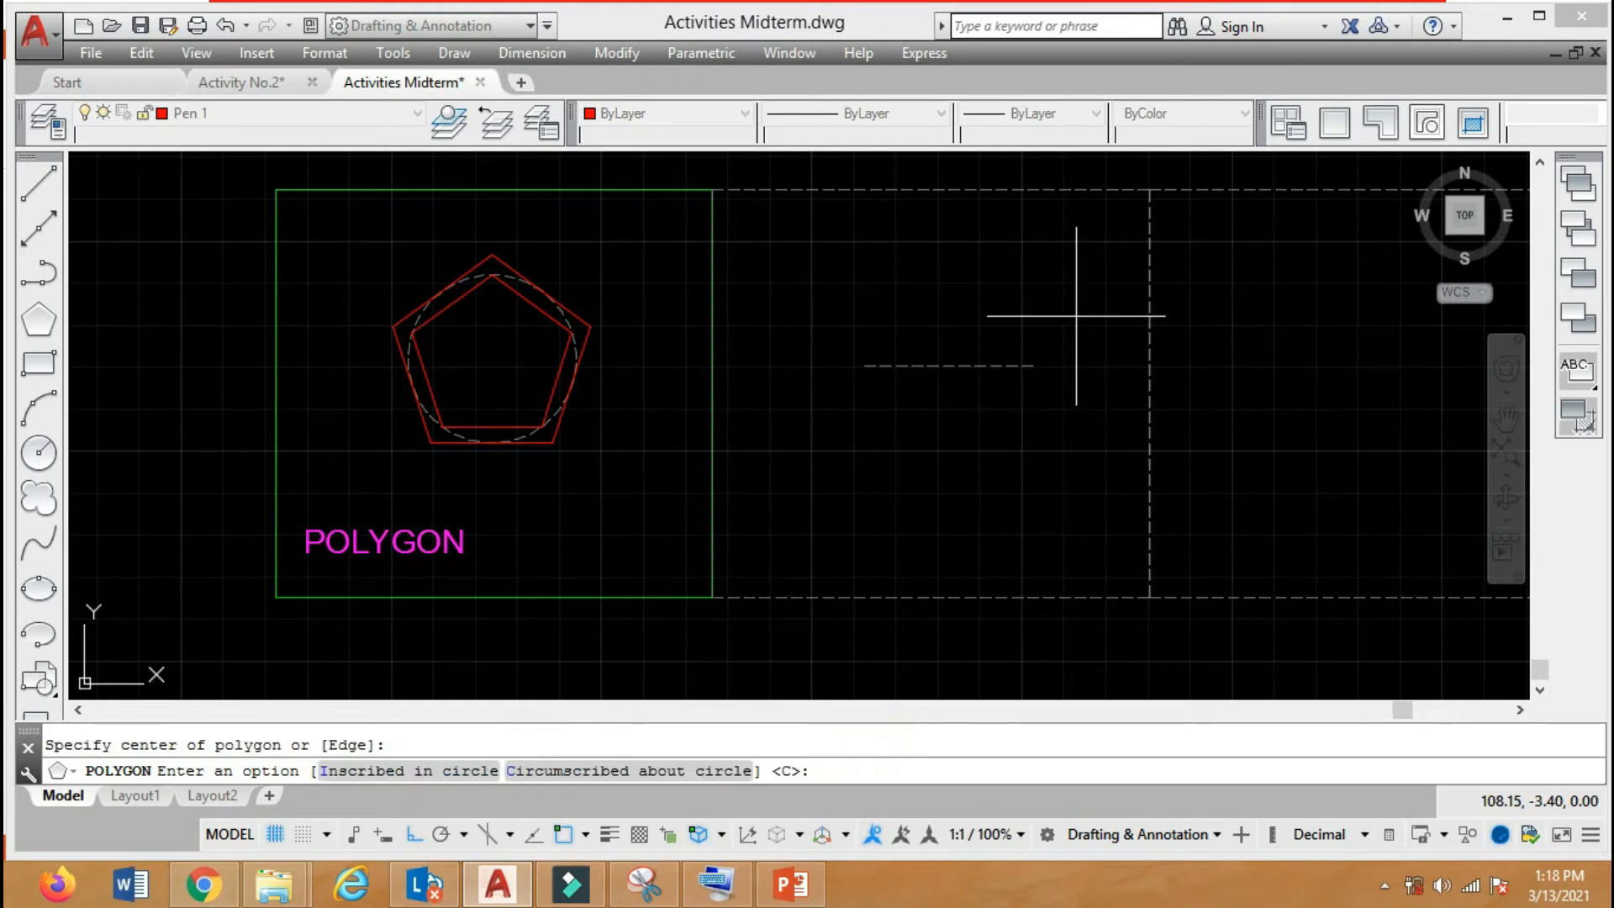
key("Return")
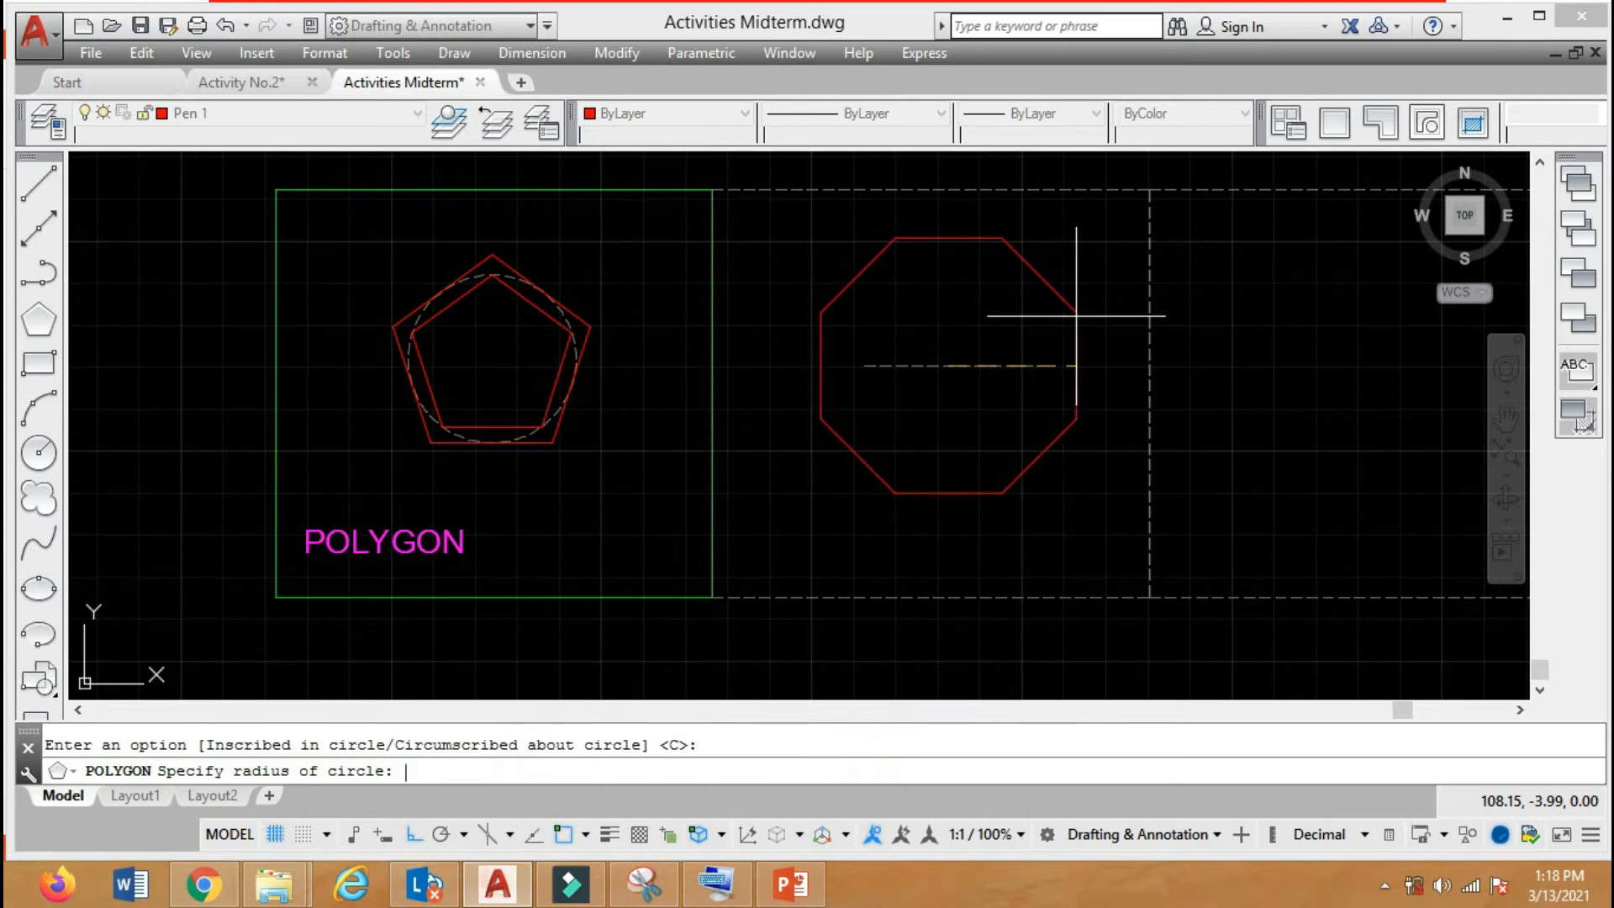
type("1")
key("Return")
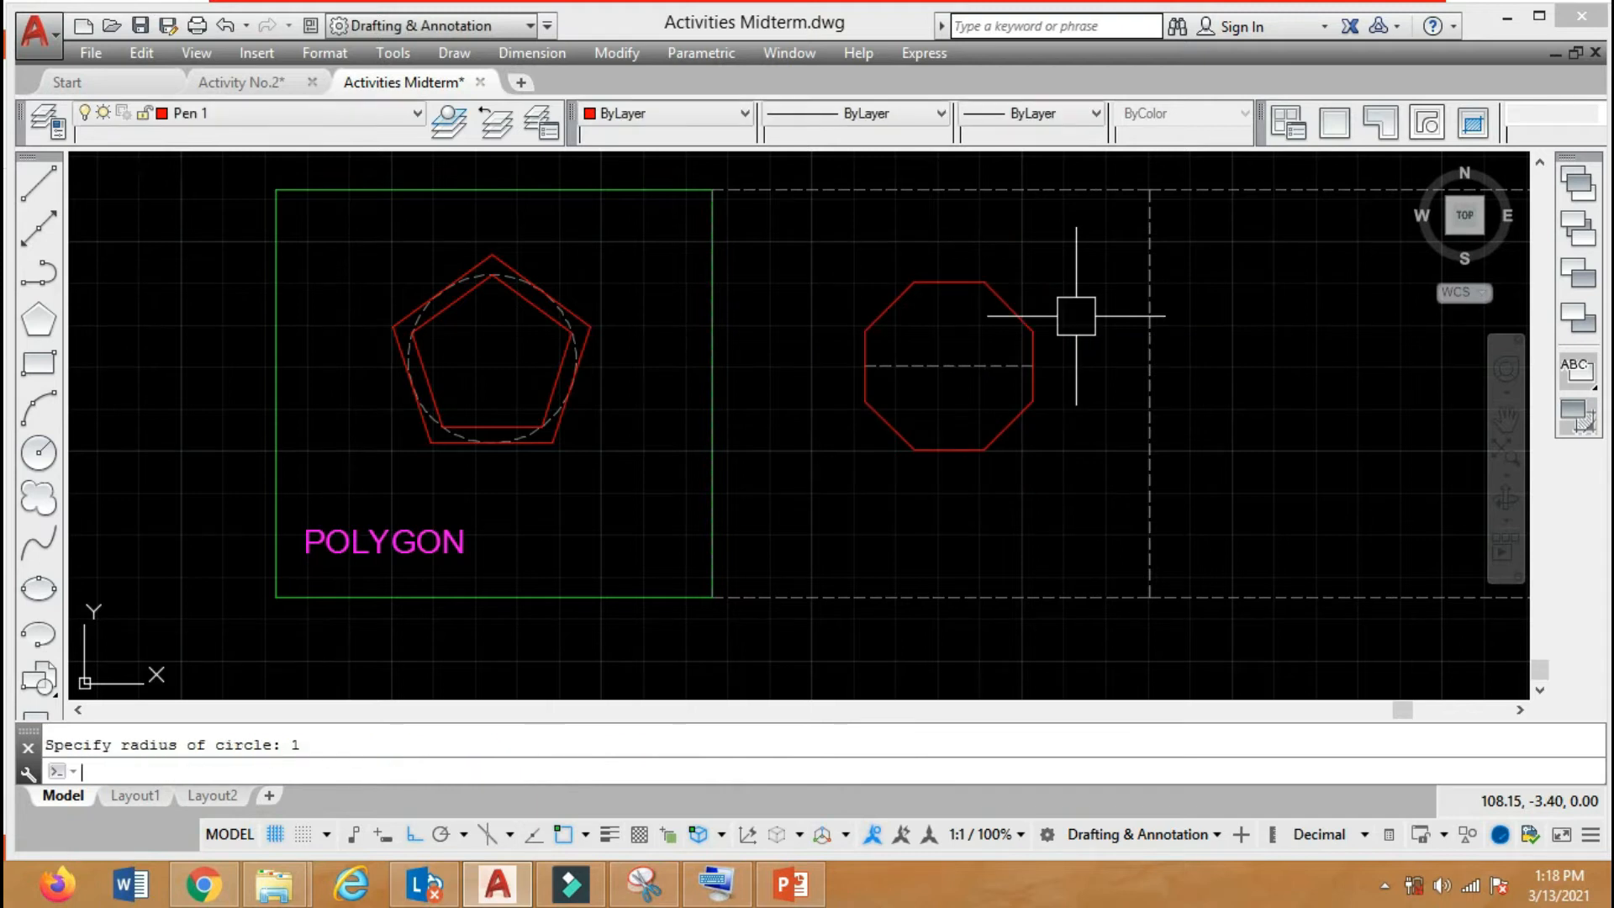
Draw a second 8-sided polygon at the dashed line's midpoint, inscribed in a circle of radius 1.
key("Return")
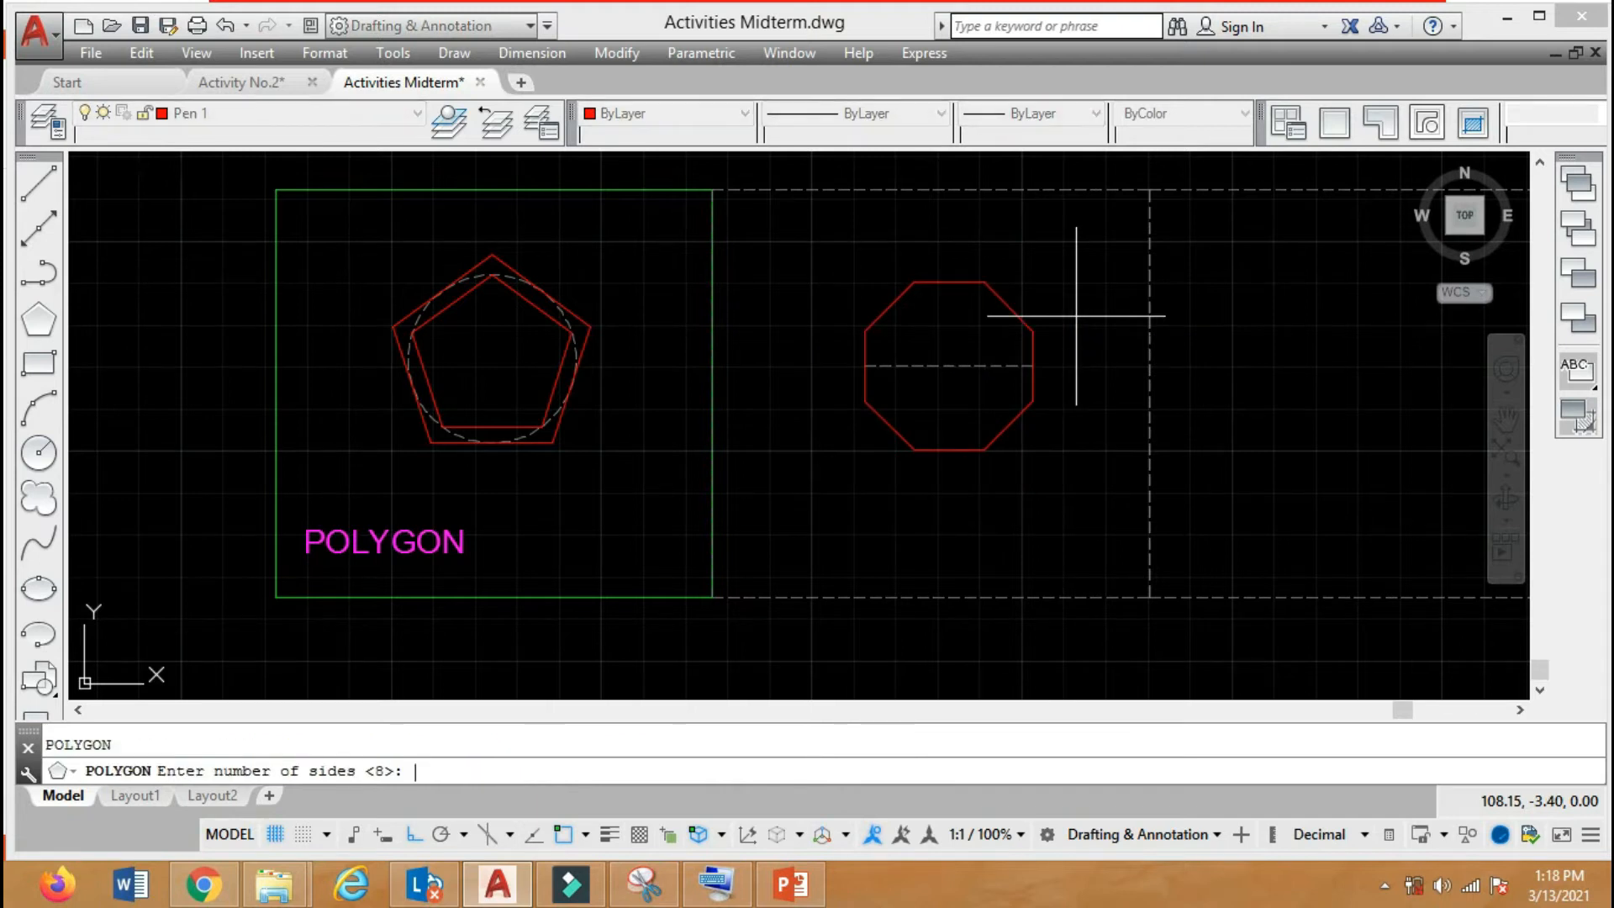
key("Return")
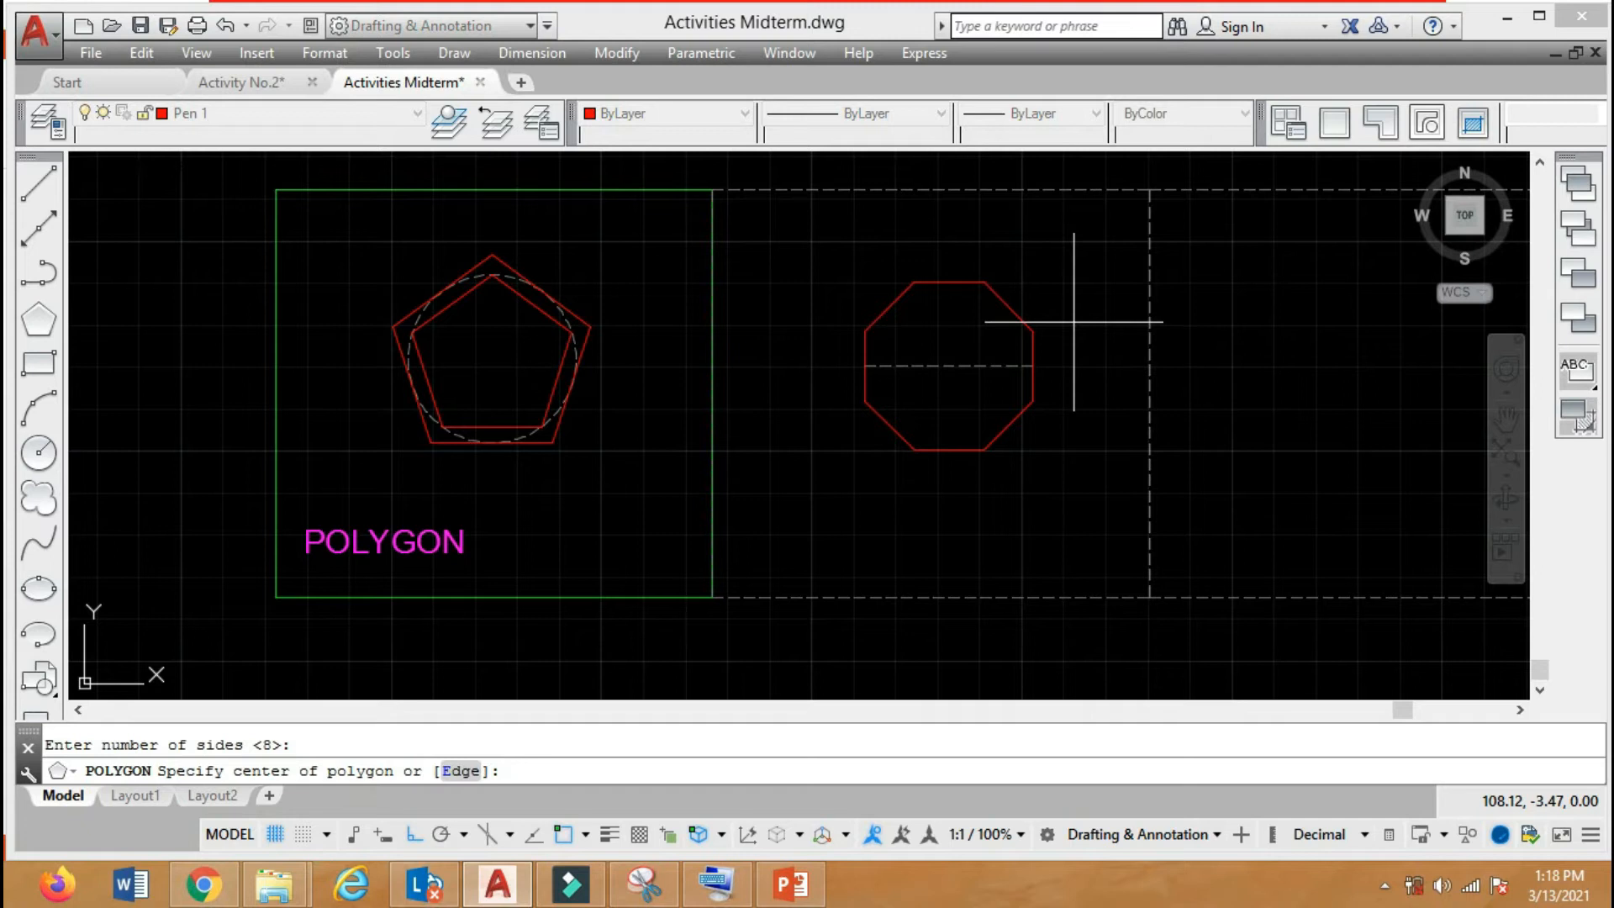
left_click(928, 359)
type("i")
key("Return")
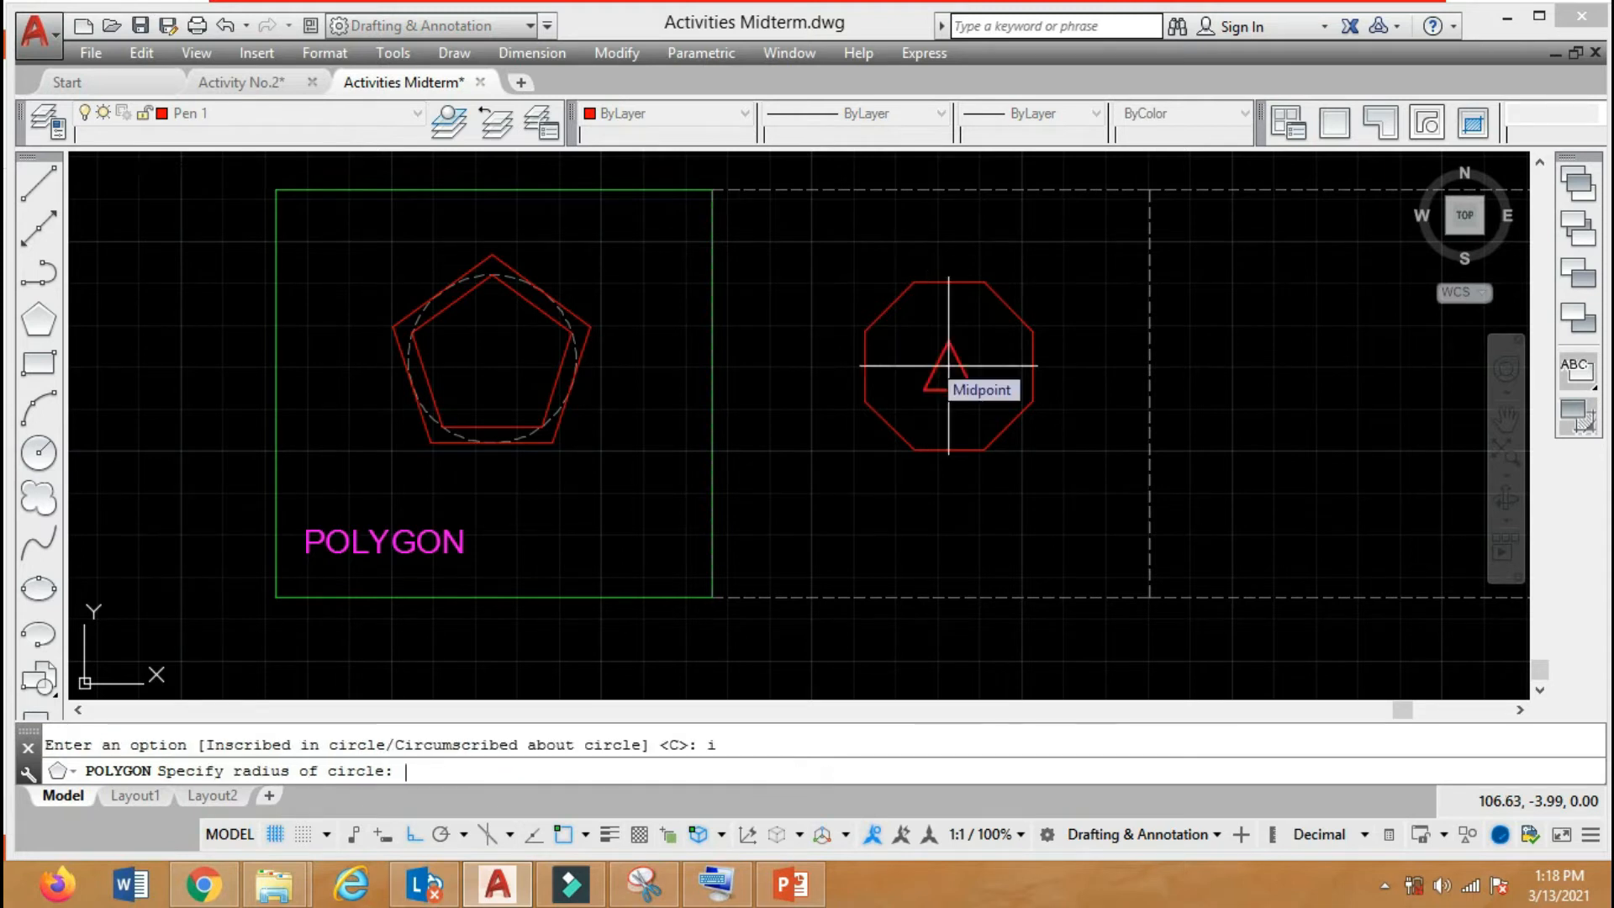
type("1")
key("Return")
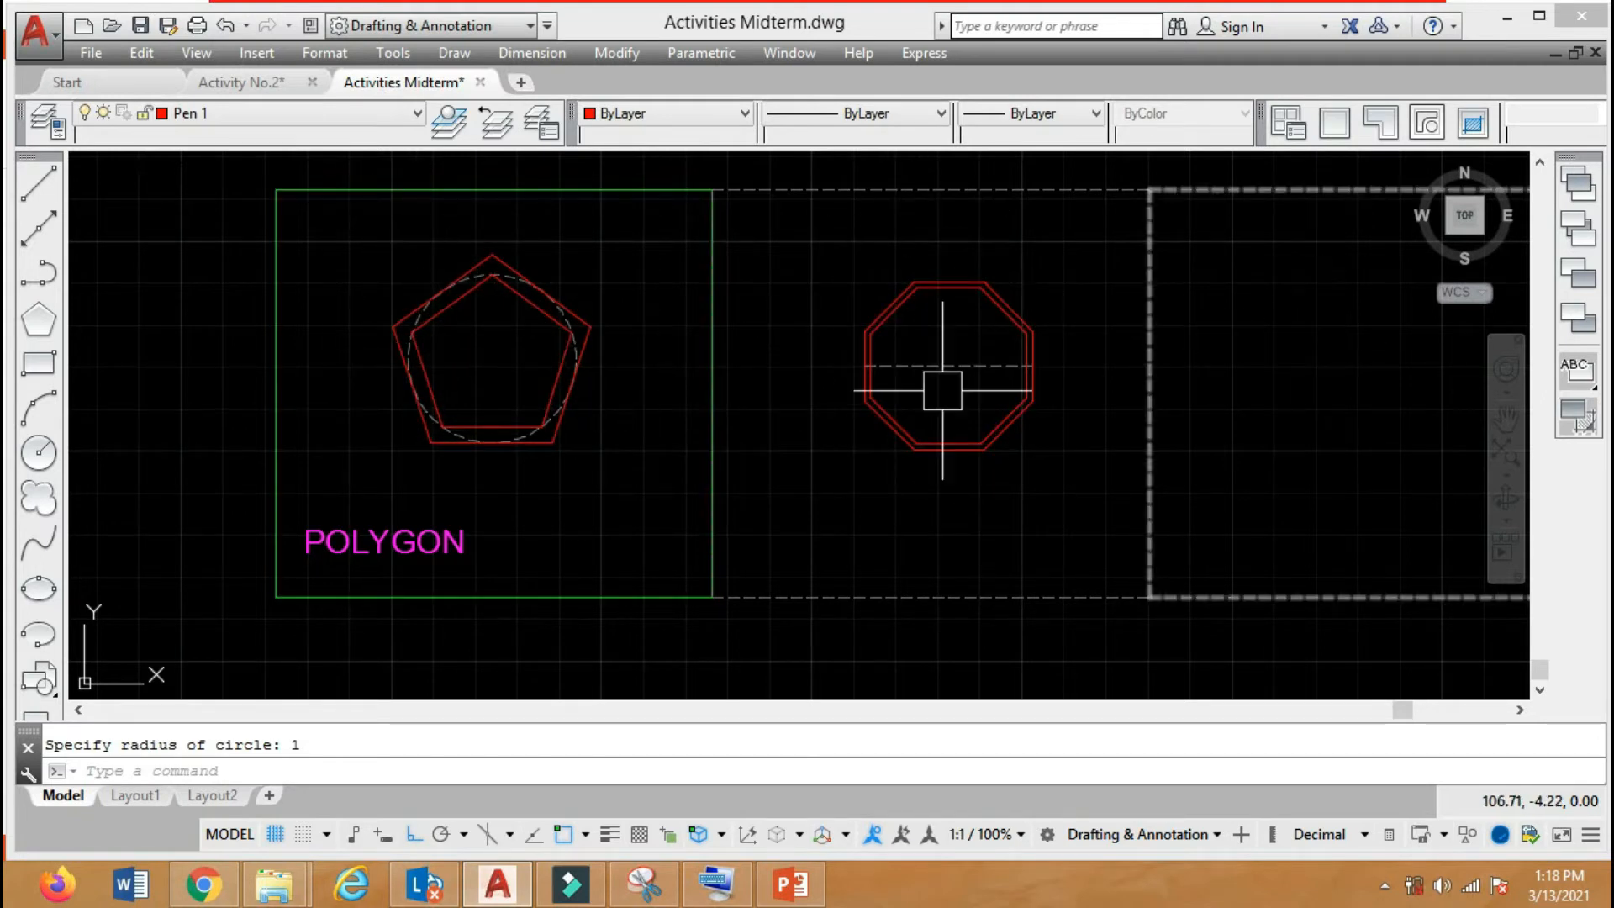
Copy the dashed circle from its centre in the pentagons to the midpoint of the dashed line inside the octagons.
scroll(511, 320, "up", 5)
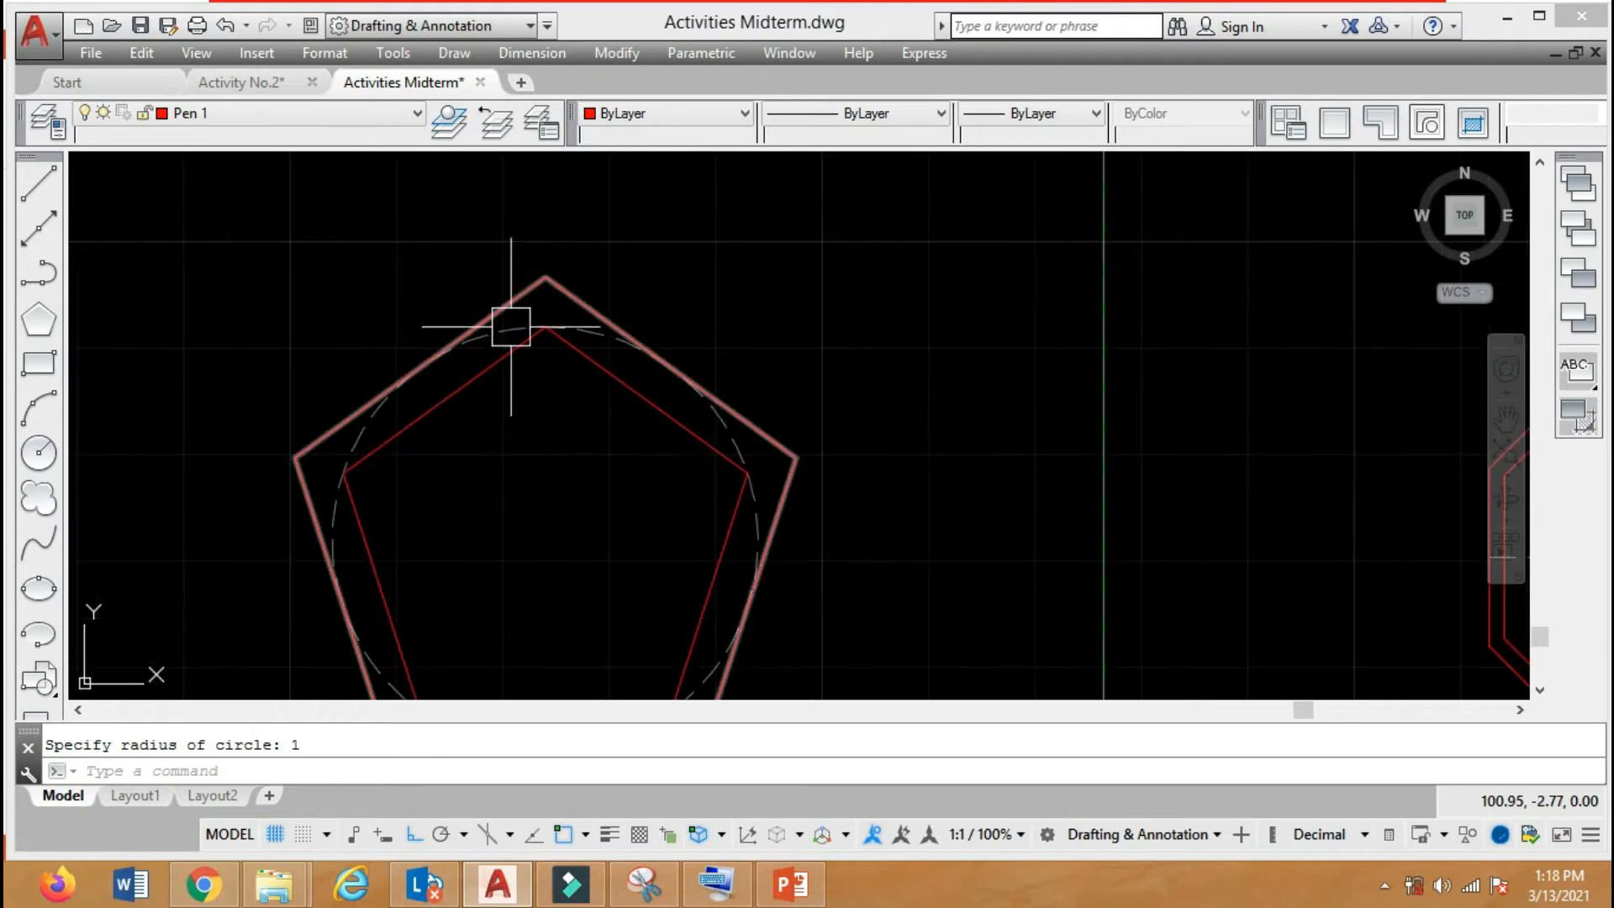
scroll(488, 353, "down", 5)
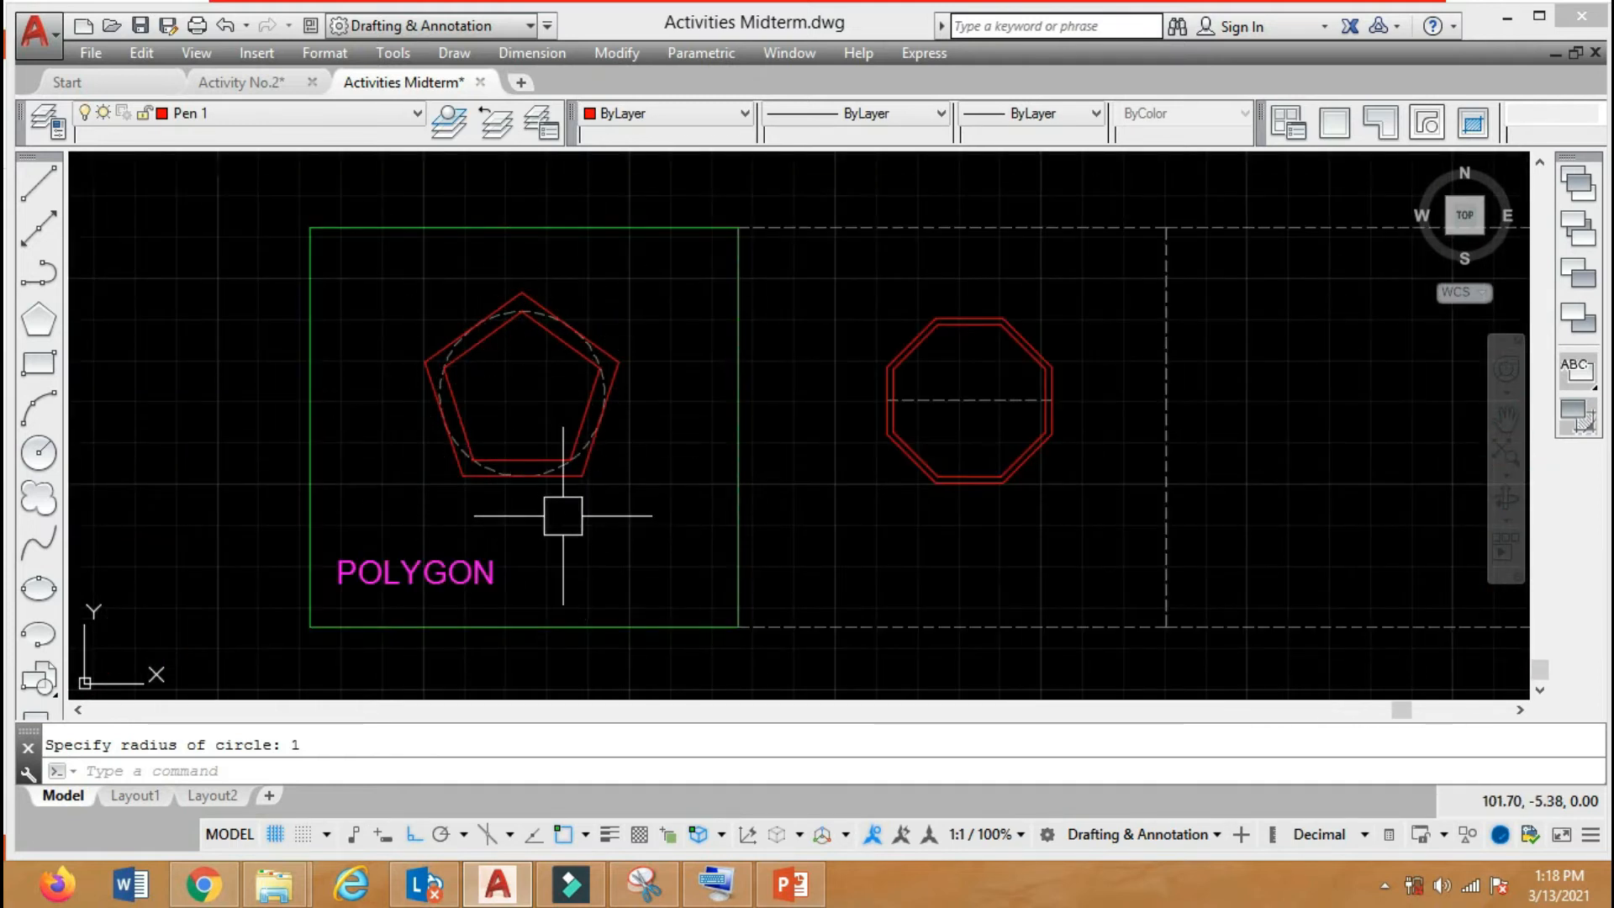
scroll(511, 301, "up", 4)
scroll(509, 300, "down", 5)
type("co")
key("Return")
scroll(577, 375, "up", 6)
left_click(604, 389)
scroll(606, 431, "down", 3)
key("Return")
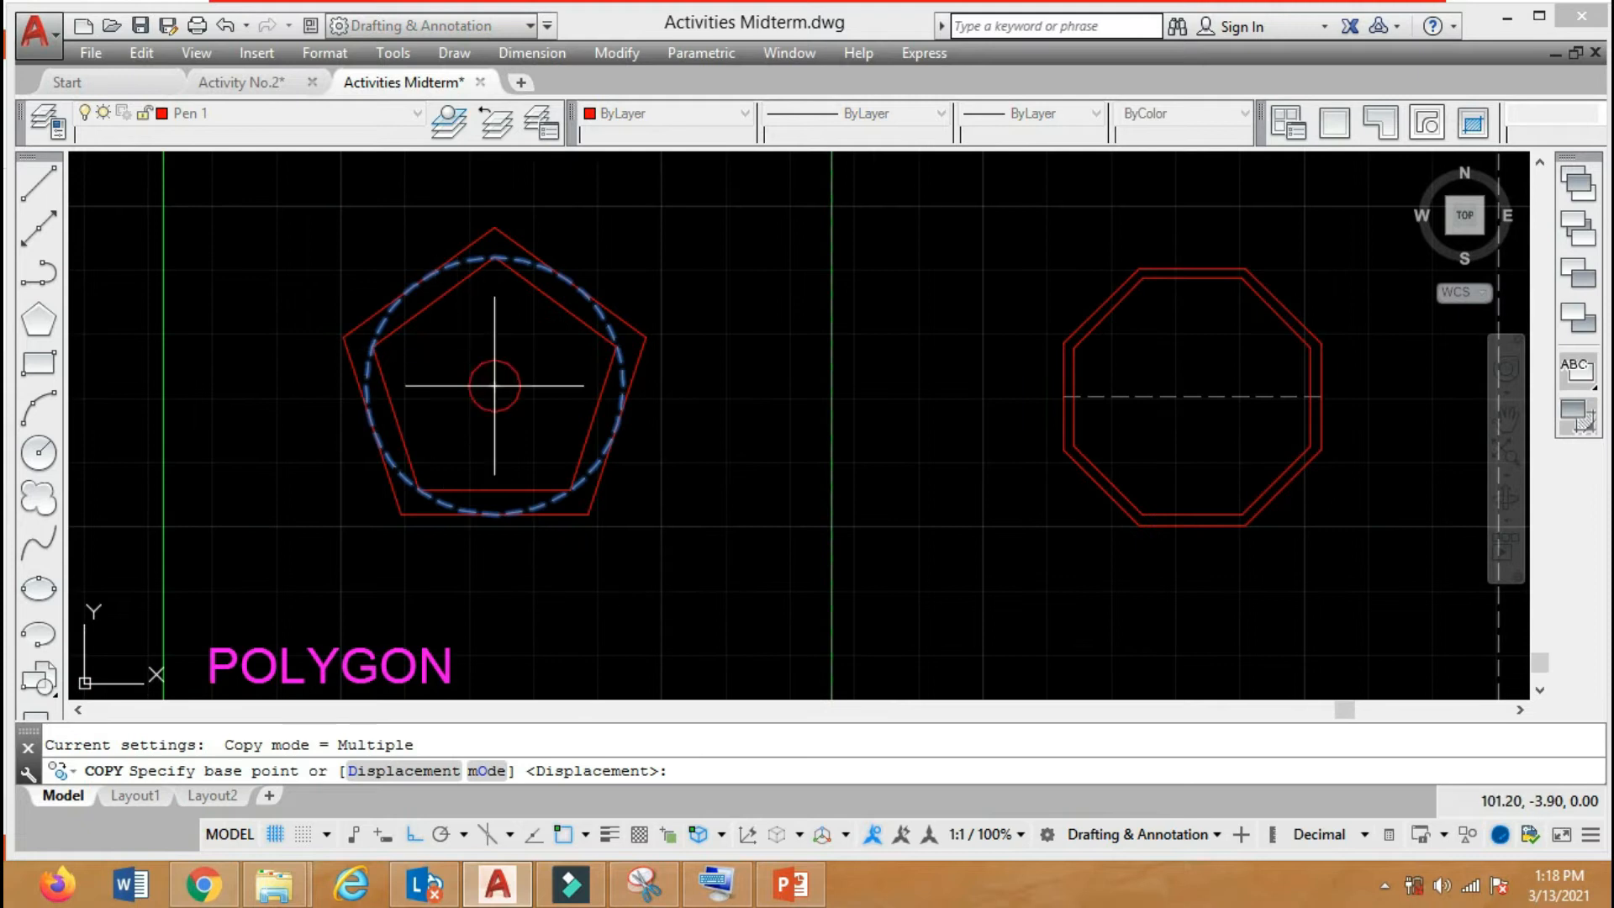
left_click(495, 386)
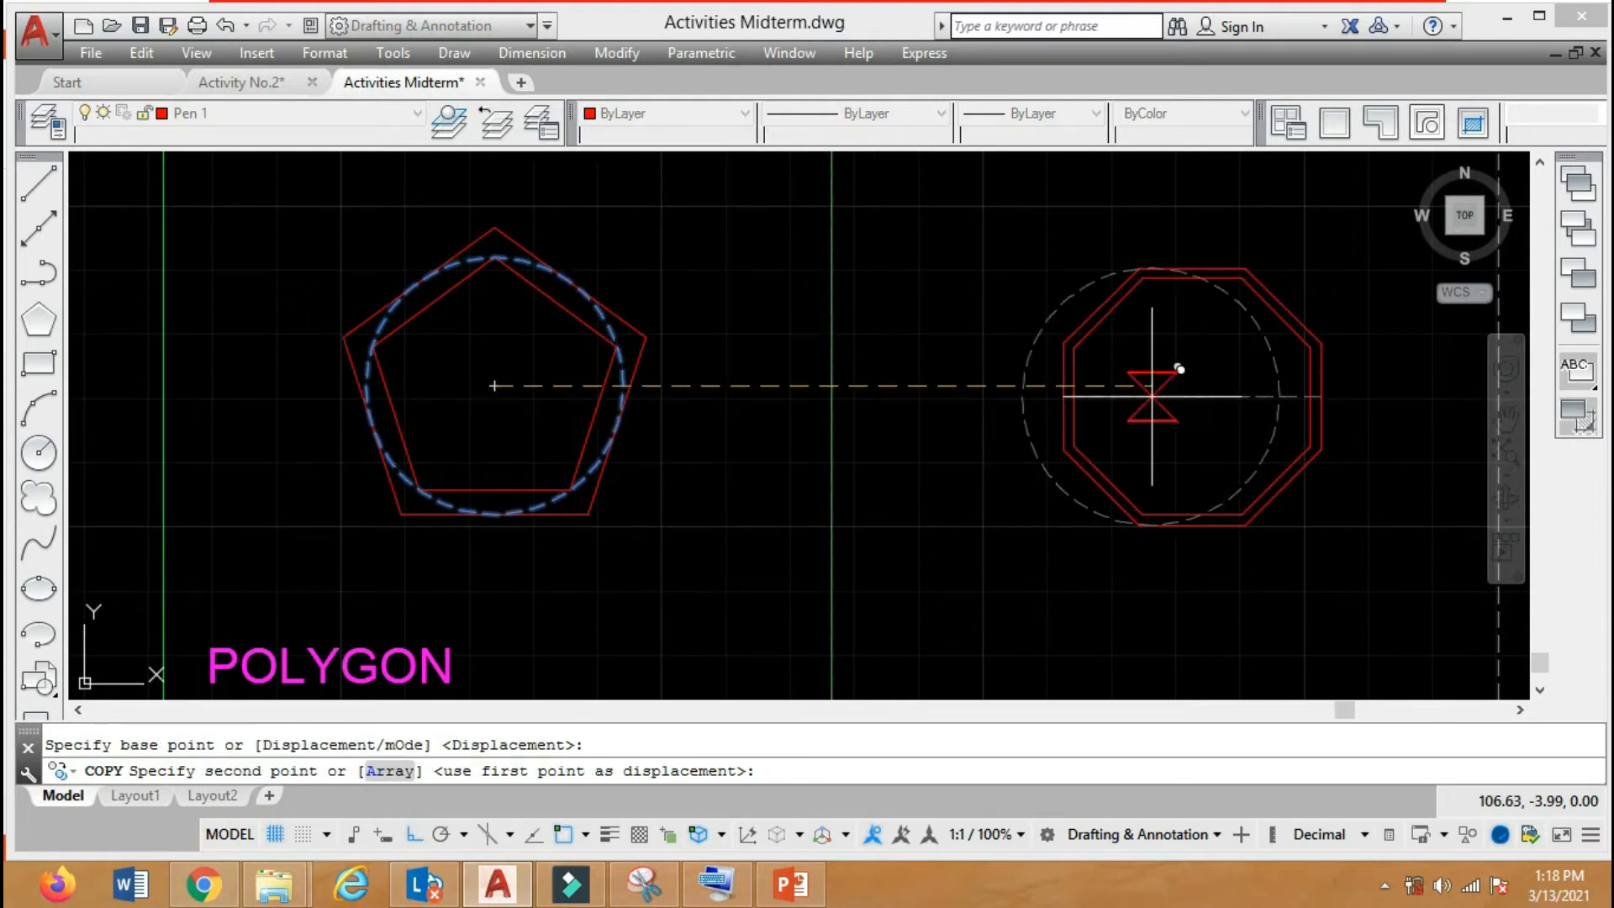
left_click(1192, 396)
key("Return")
Copy the "POLYGON" label horizontally into the second frame, below the octagons.
middle_click_drag(1041, 400, 721, 406)
scroll(757, 299, "up", 2)
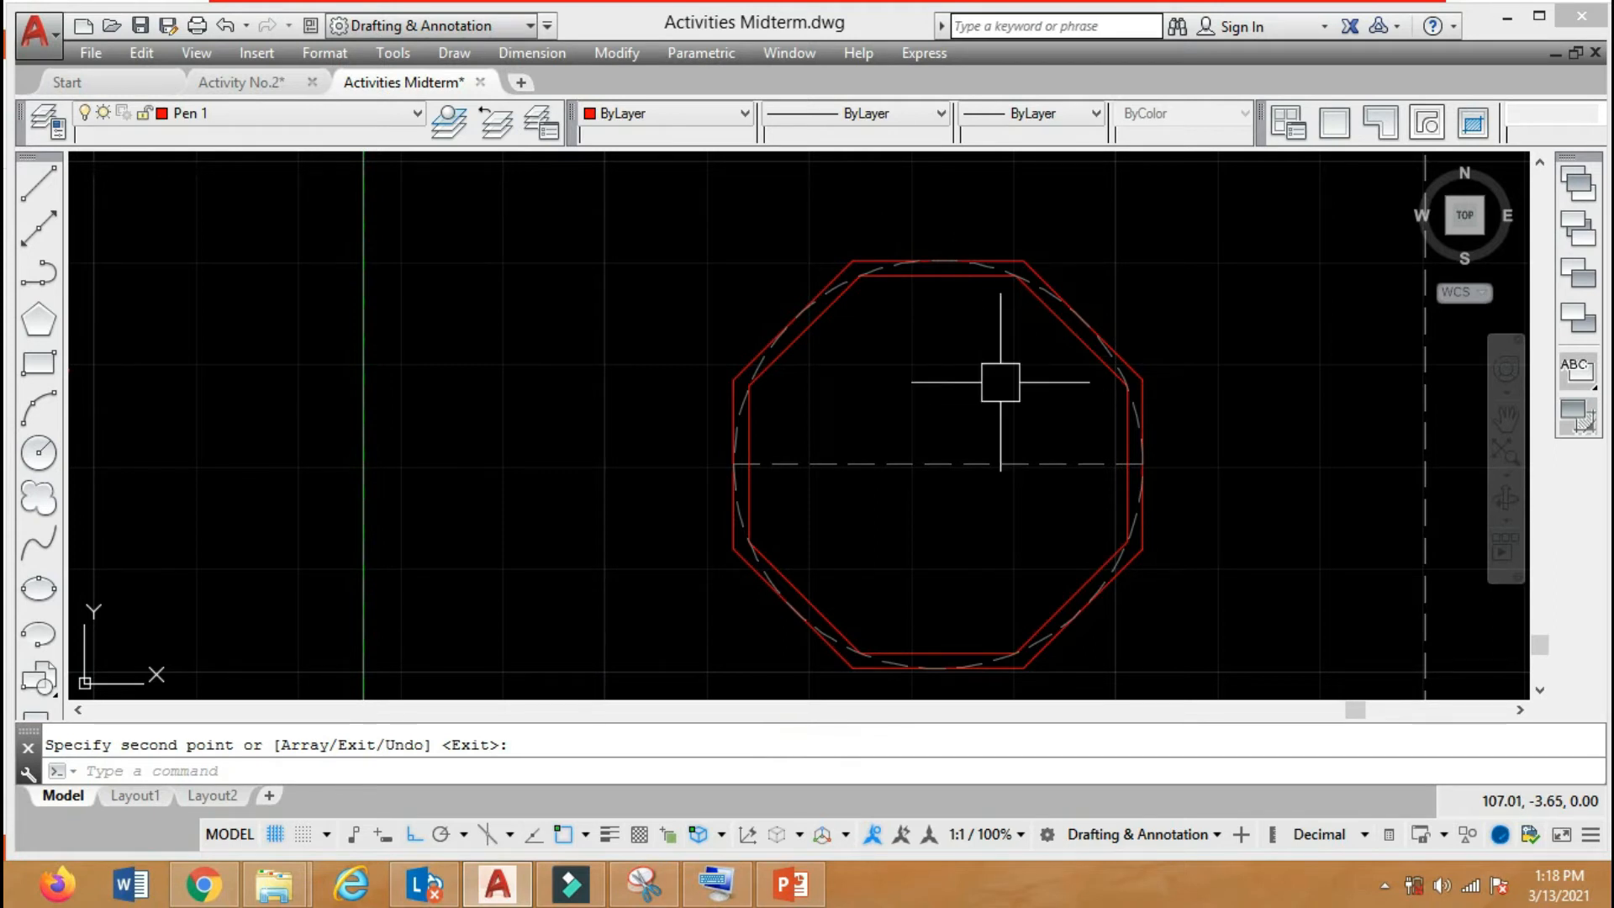
scroll(833, 252, "down", 2)
middle_click_drag(881, 366, 1061, 264)
type("co")
key("Return")
left_click(325, 544)
key("Return")
left_click(332, 522)
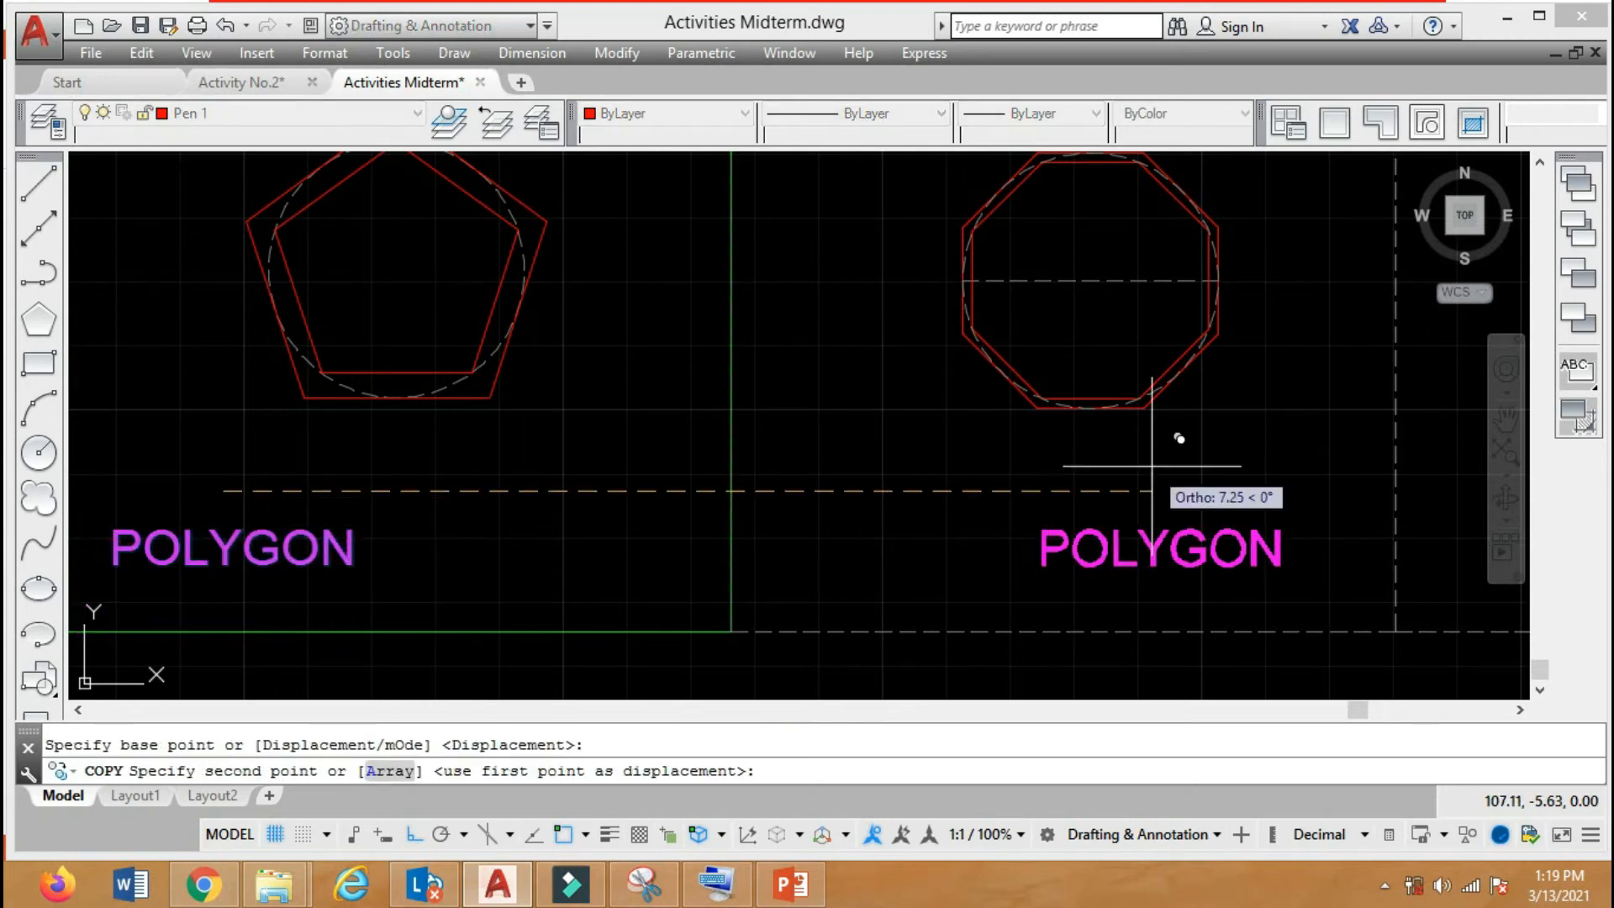
left_click(1062, 518)
key("Return")
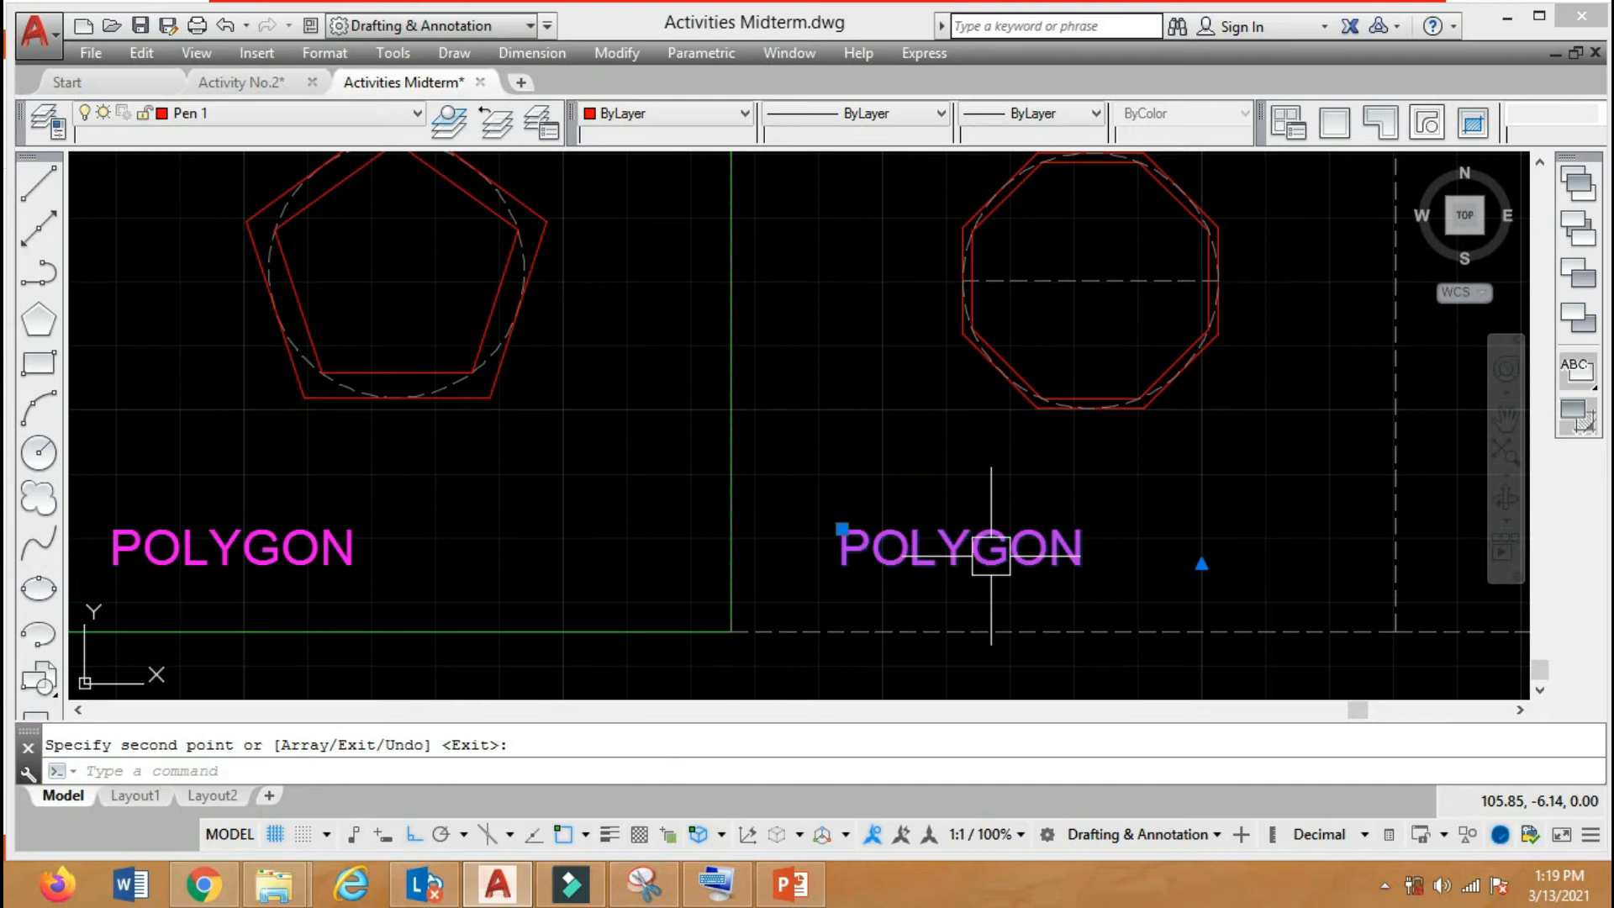
Change the copied label in the second frame to read "POLYGON-Center point".
double_click(1109, 554)
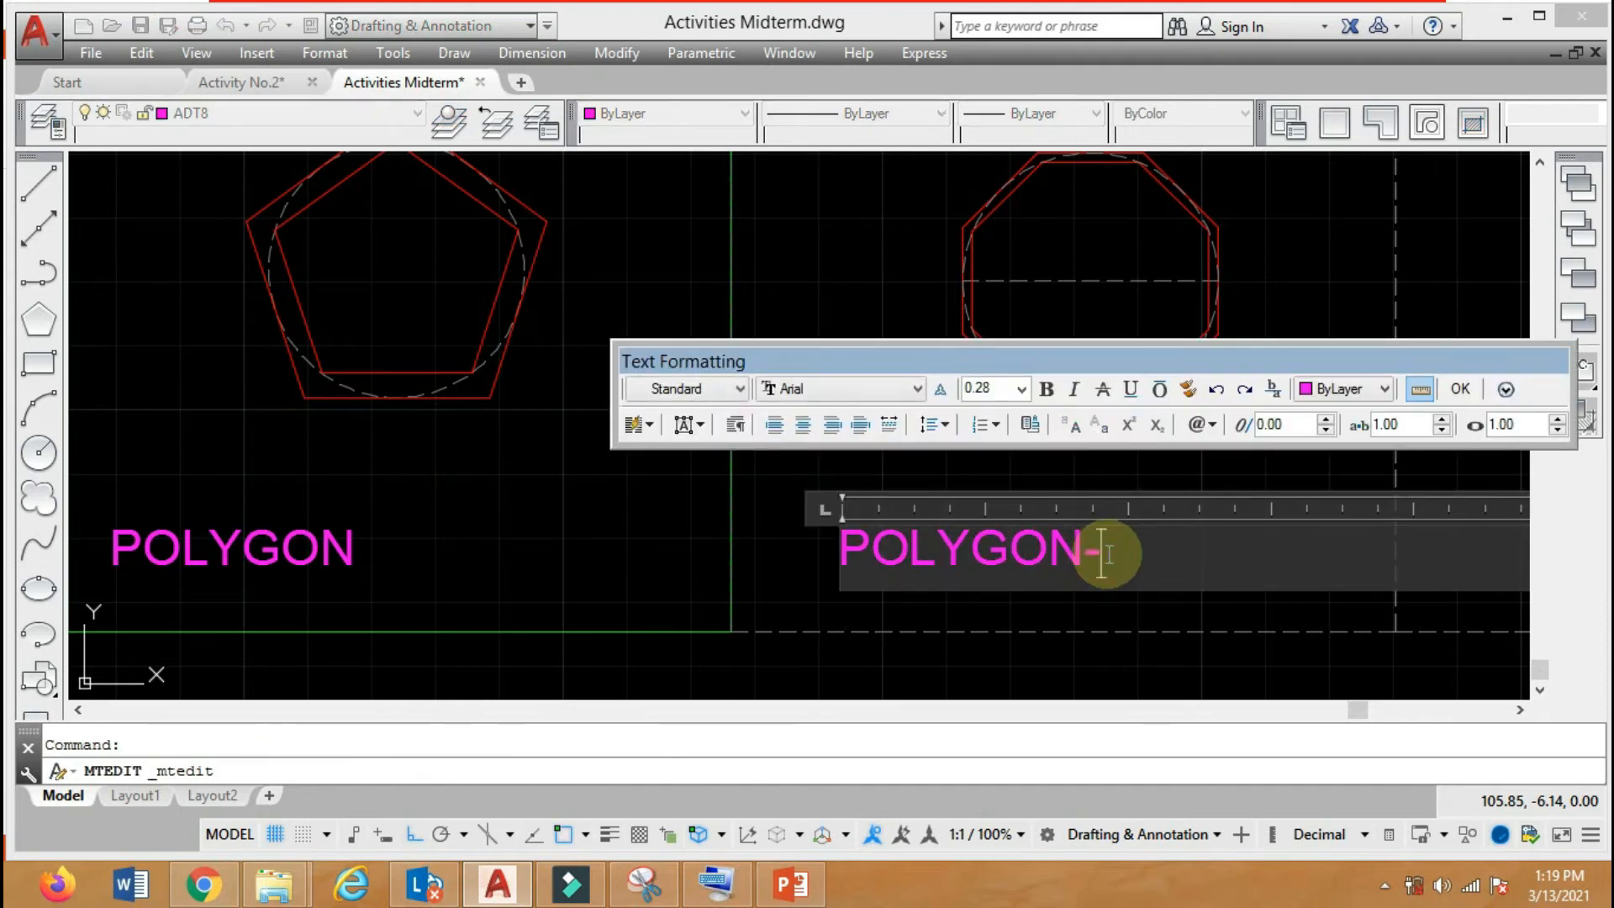
type("-Center")
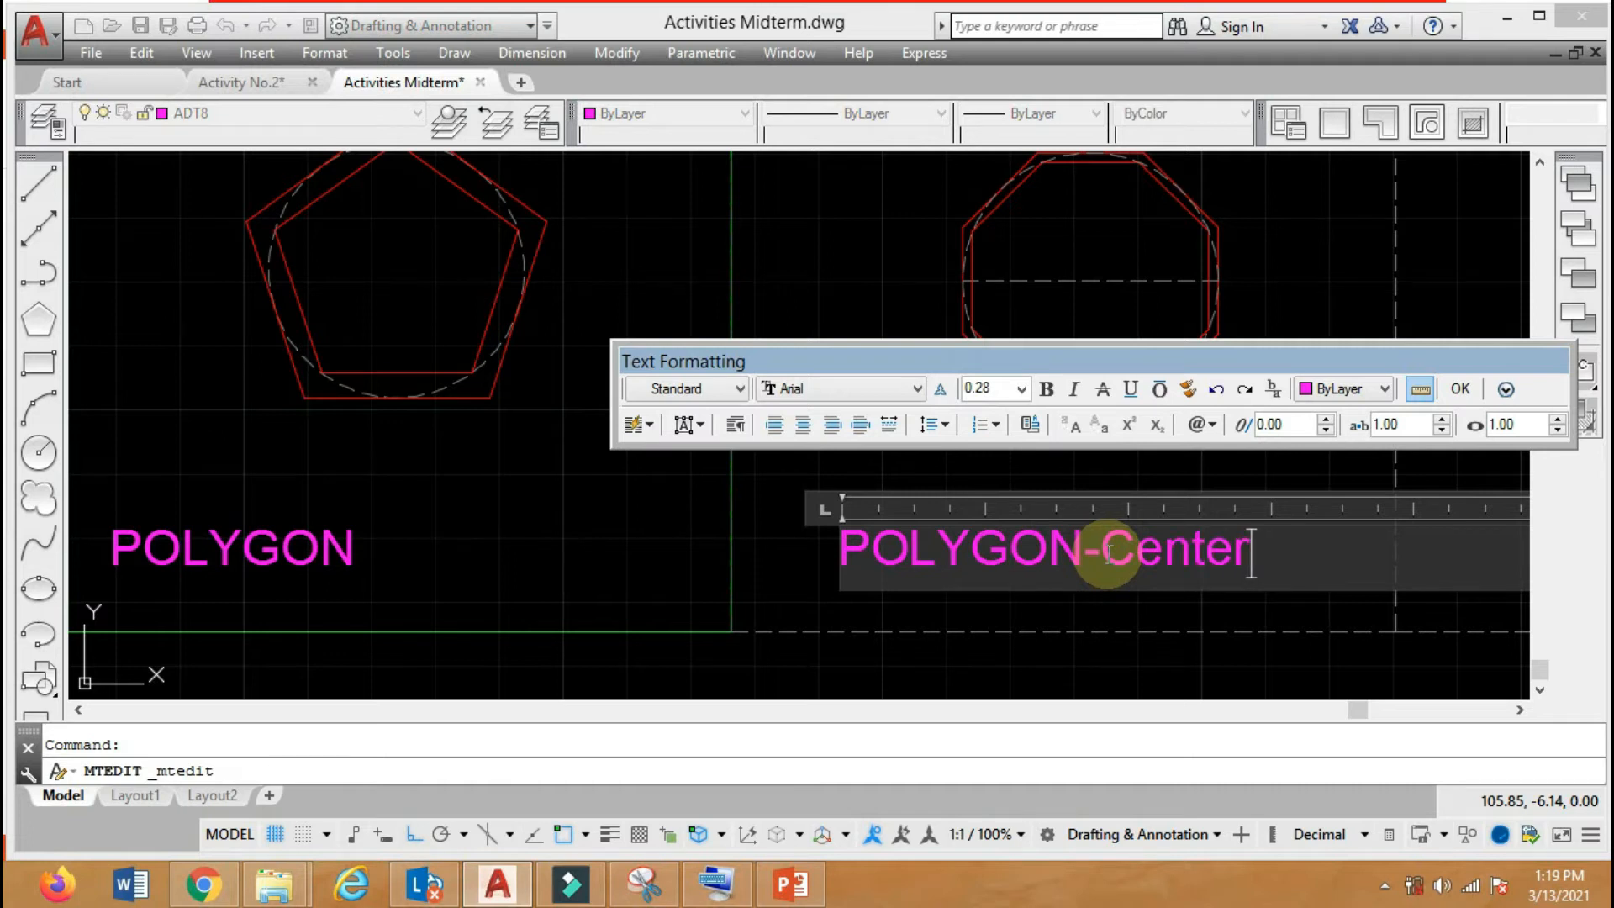
type(" point")
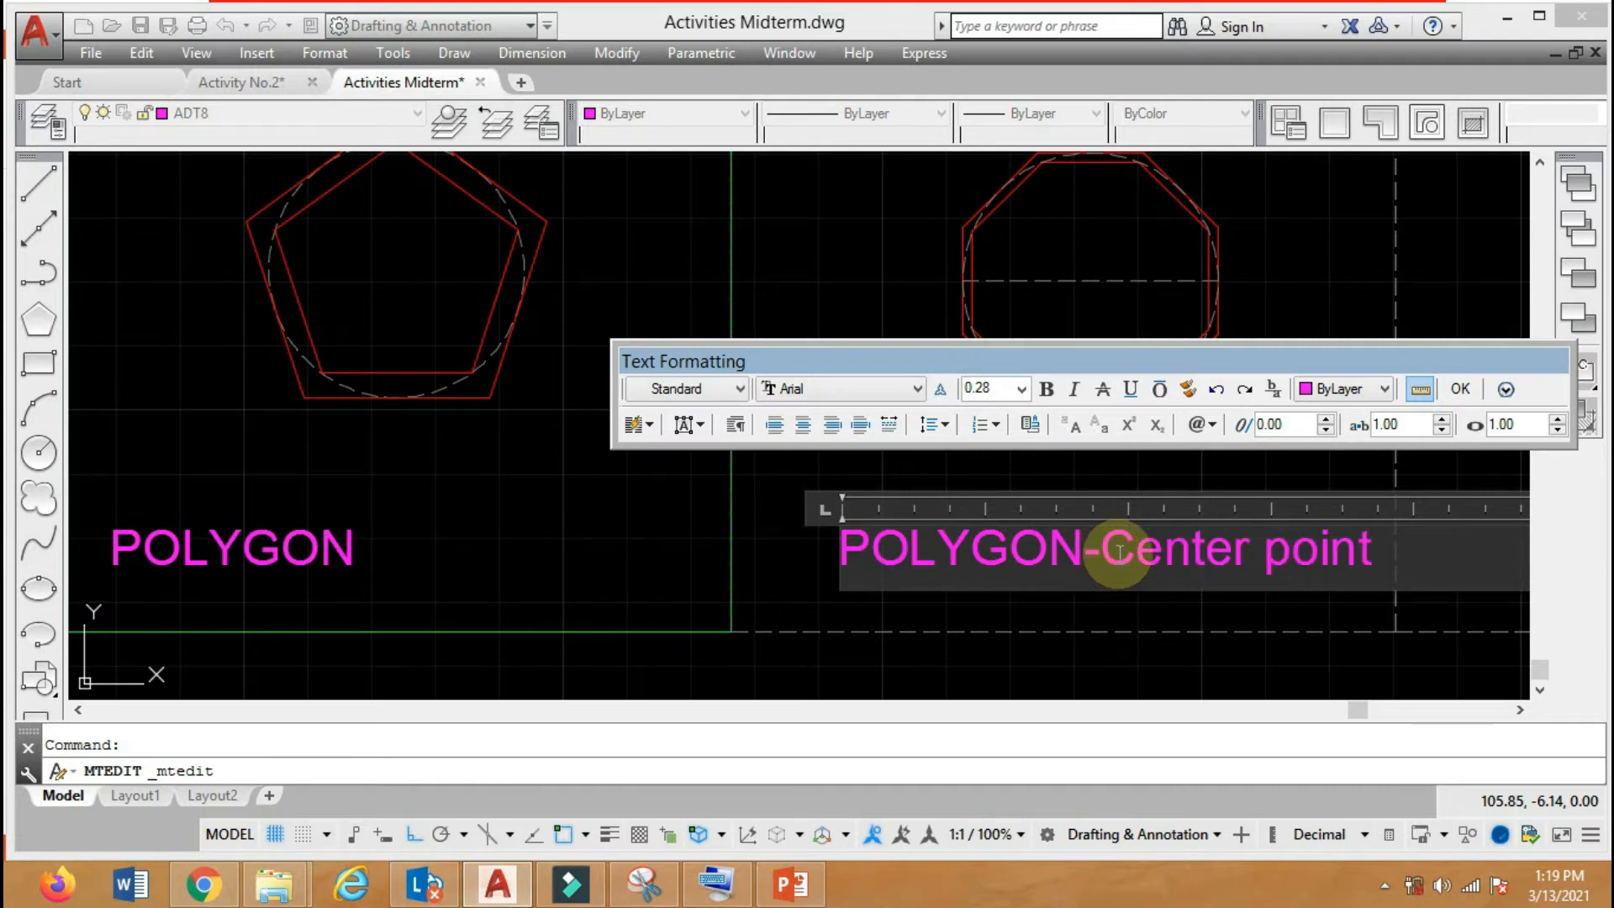
left_click(1461, 392)
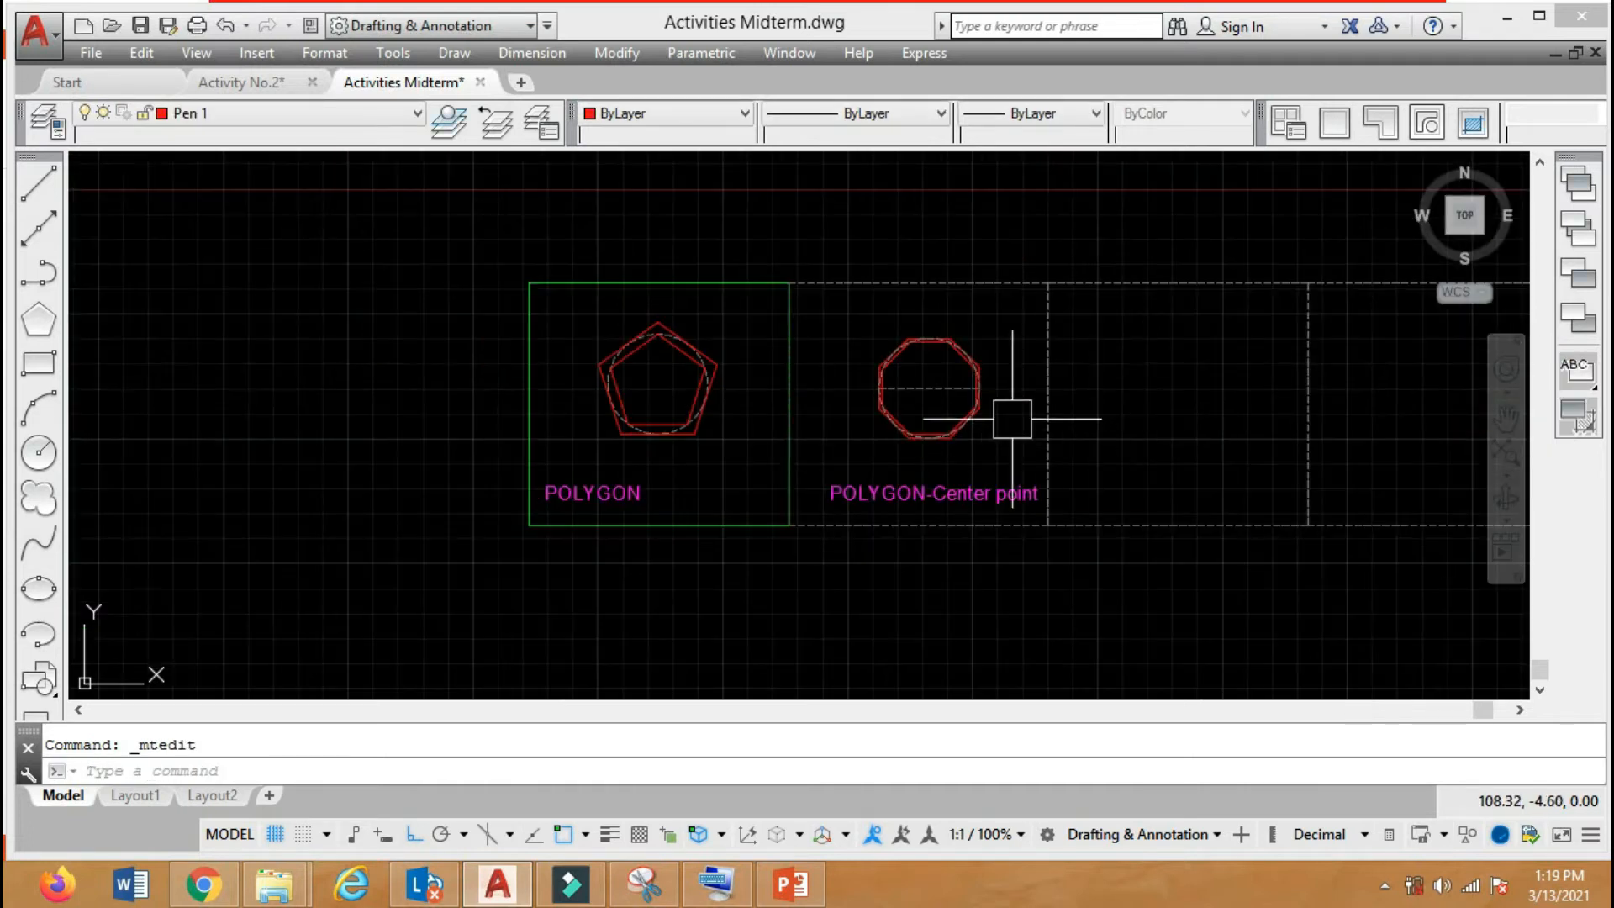
scroll(967, 401, "up", 8)
scroll(923, 498, "up", 2)
scroll(930, 533, "down", 2)
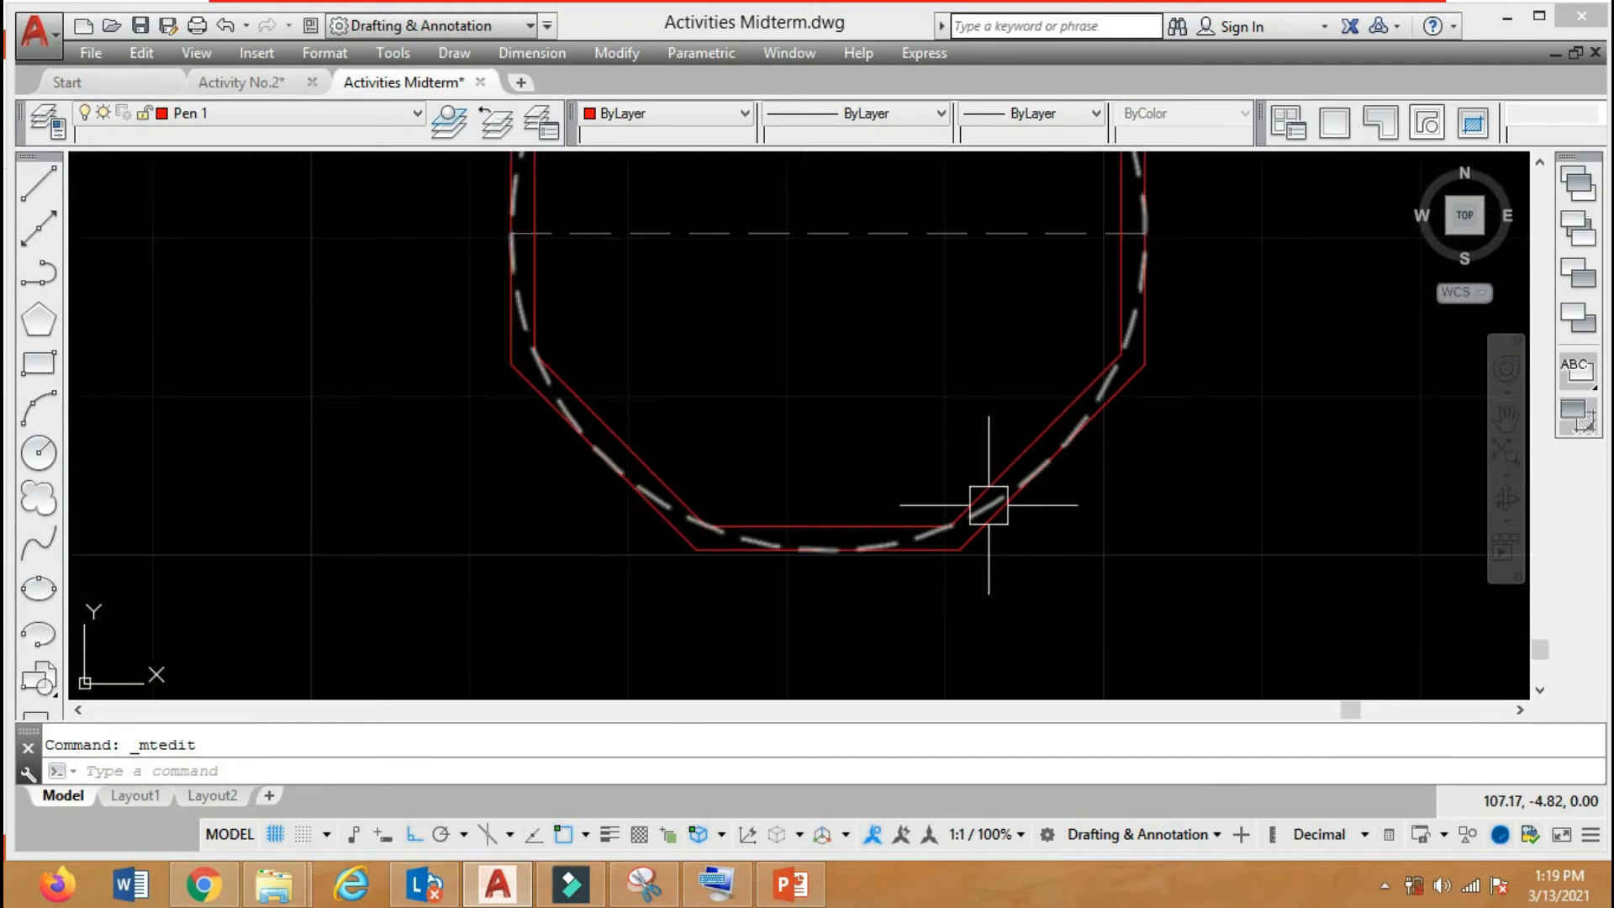
scroll(903, 482, "down", 5)
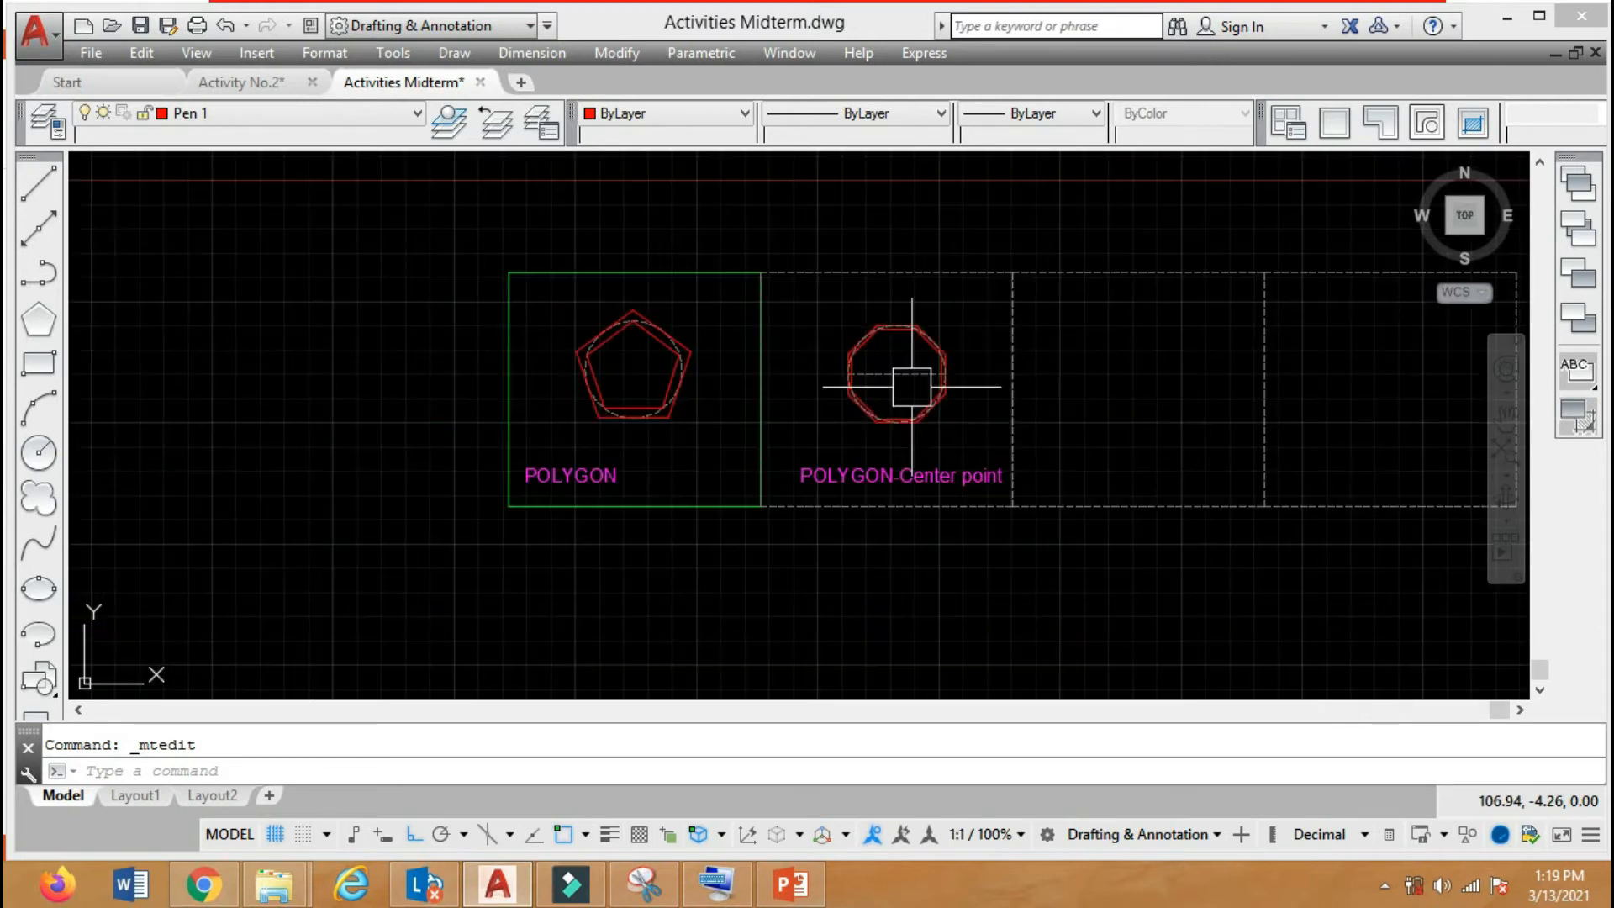
Draw a 6-sided polygon in the third frame using the Edge option with an edge length of 1.
scroll(1005, 411, "up", 2)
type("p")
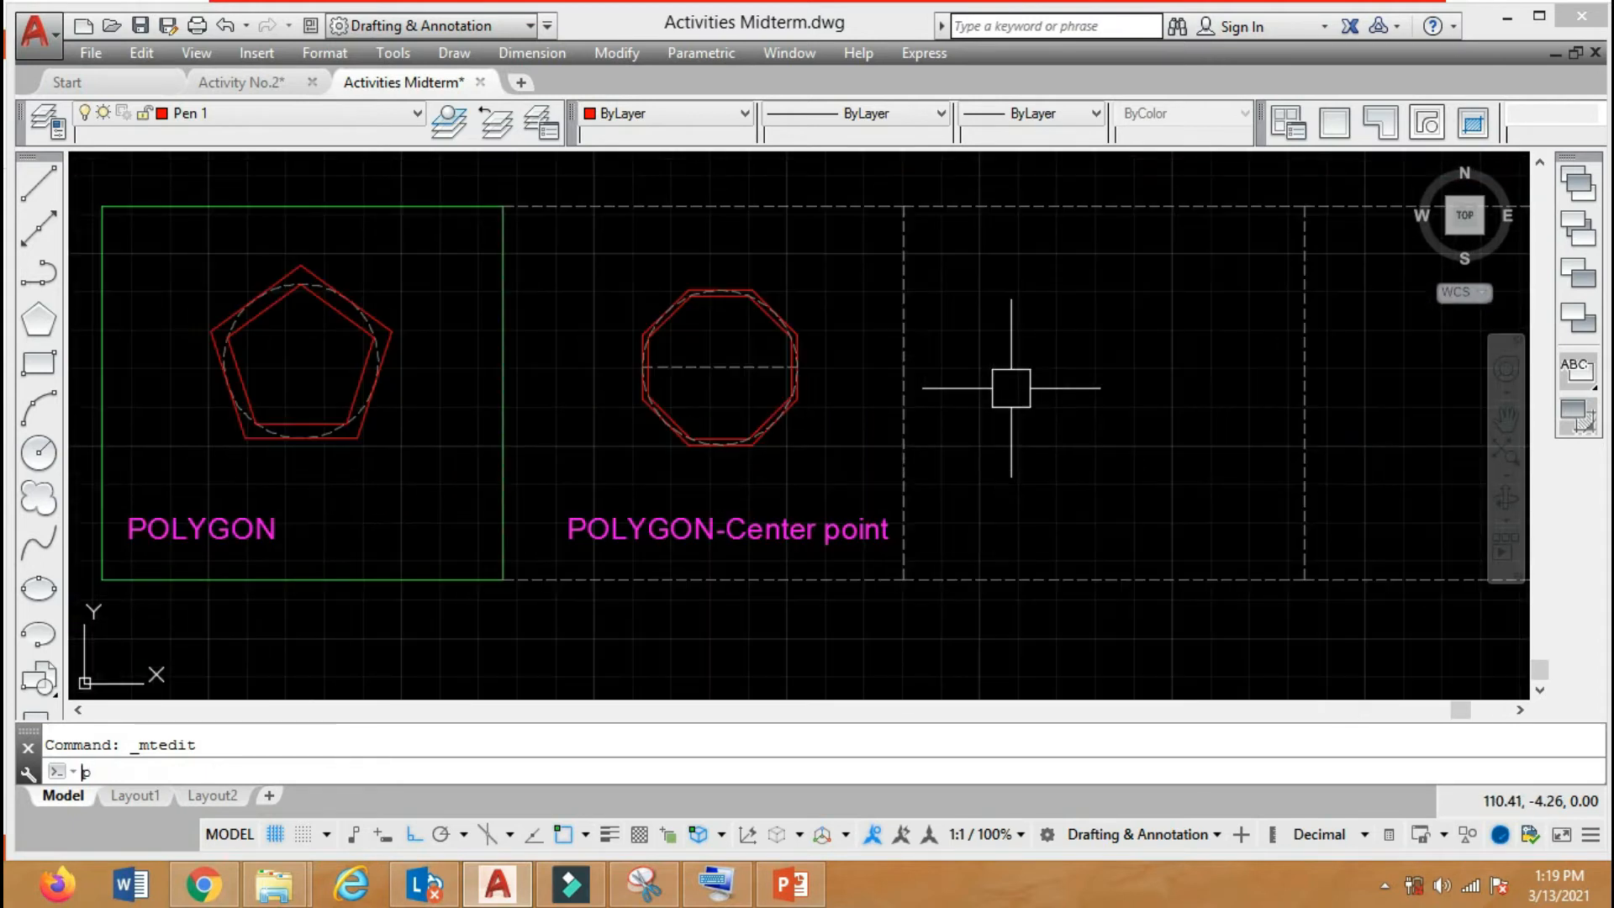
type("ol")
key("Return")
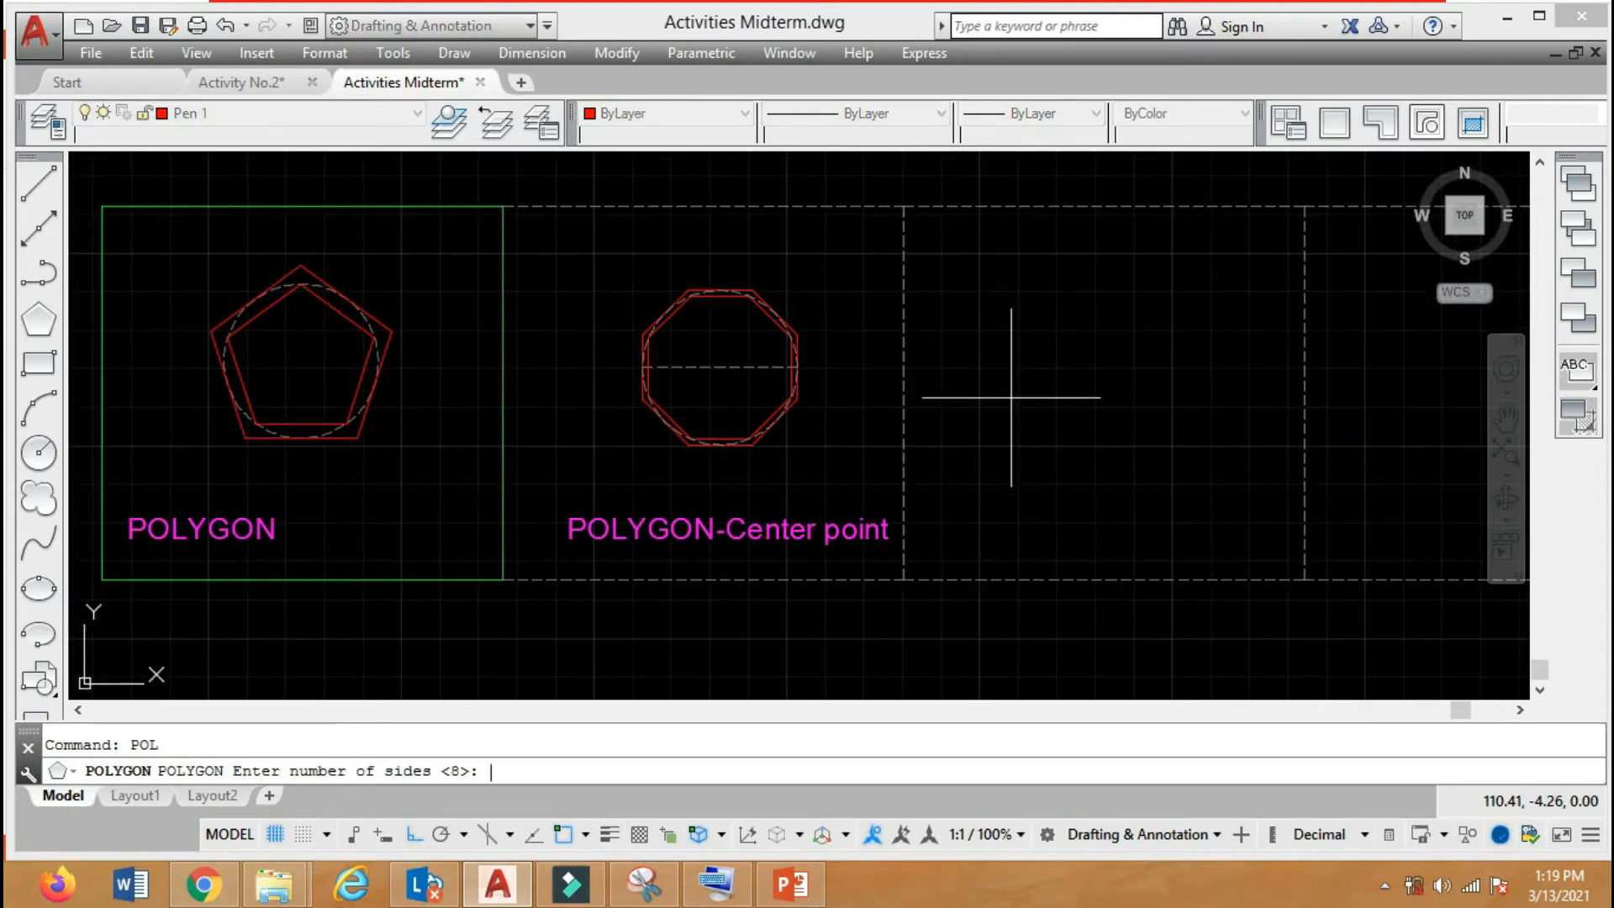
left_click(535, 771)
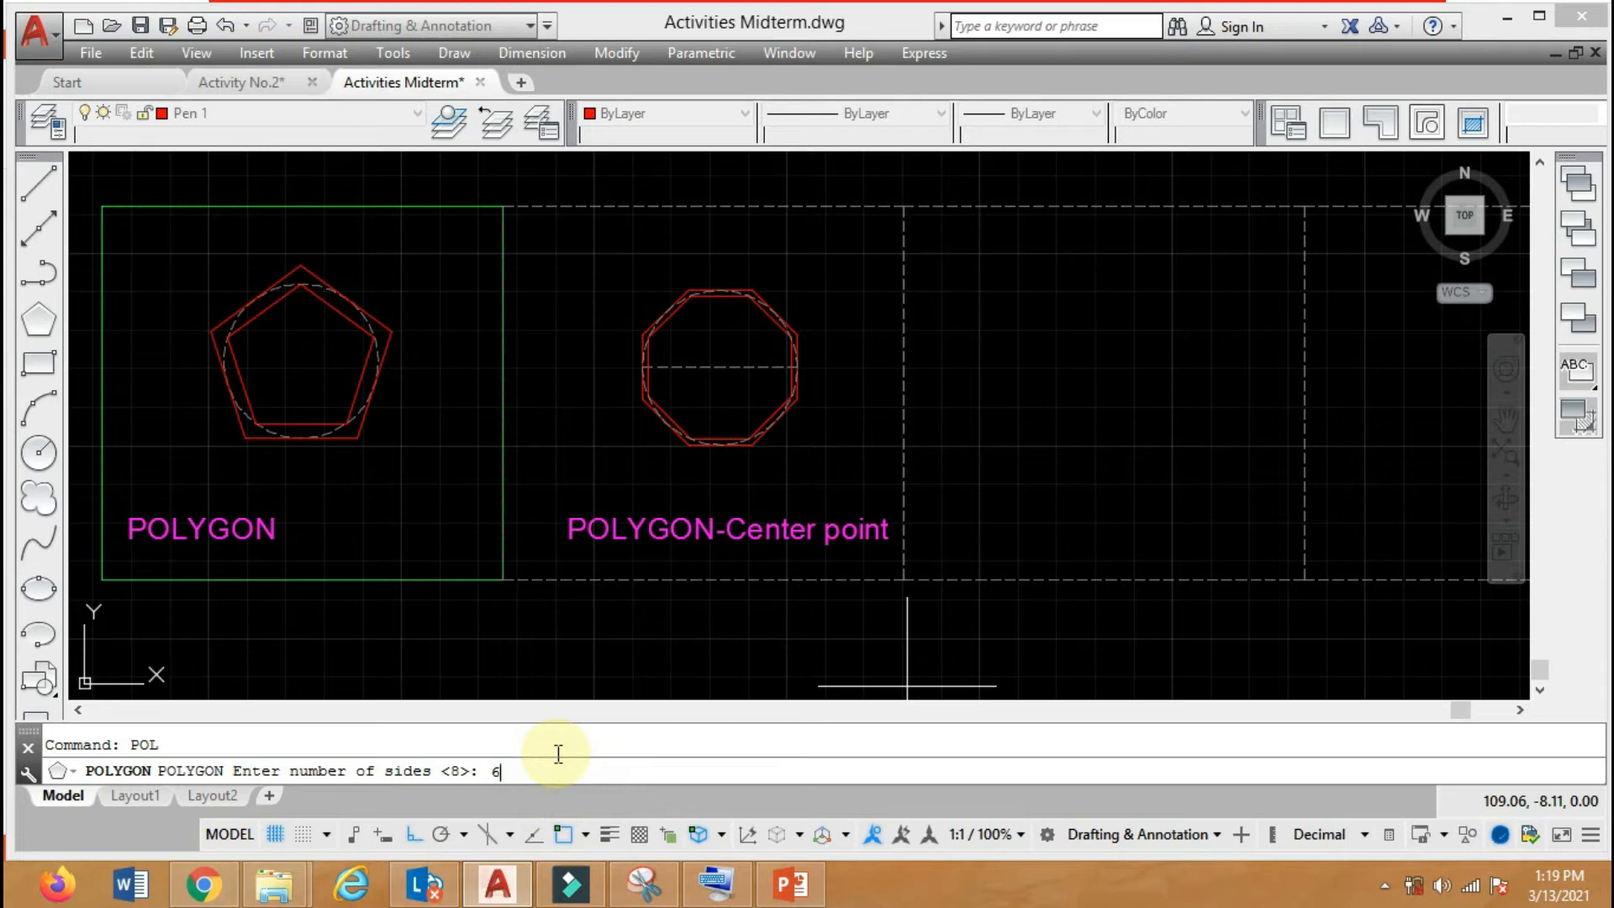
key("Return")
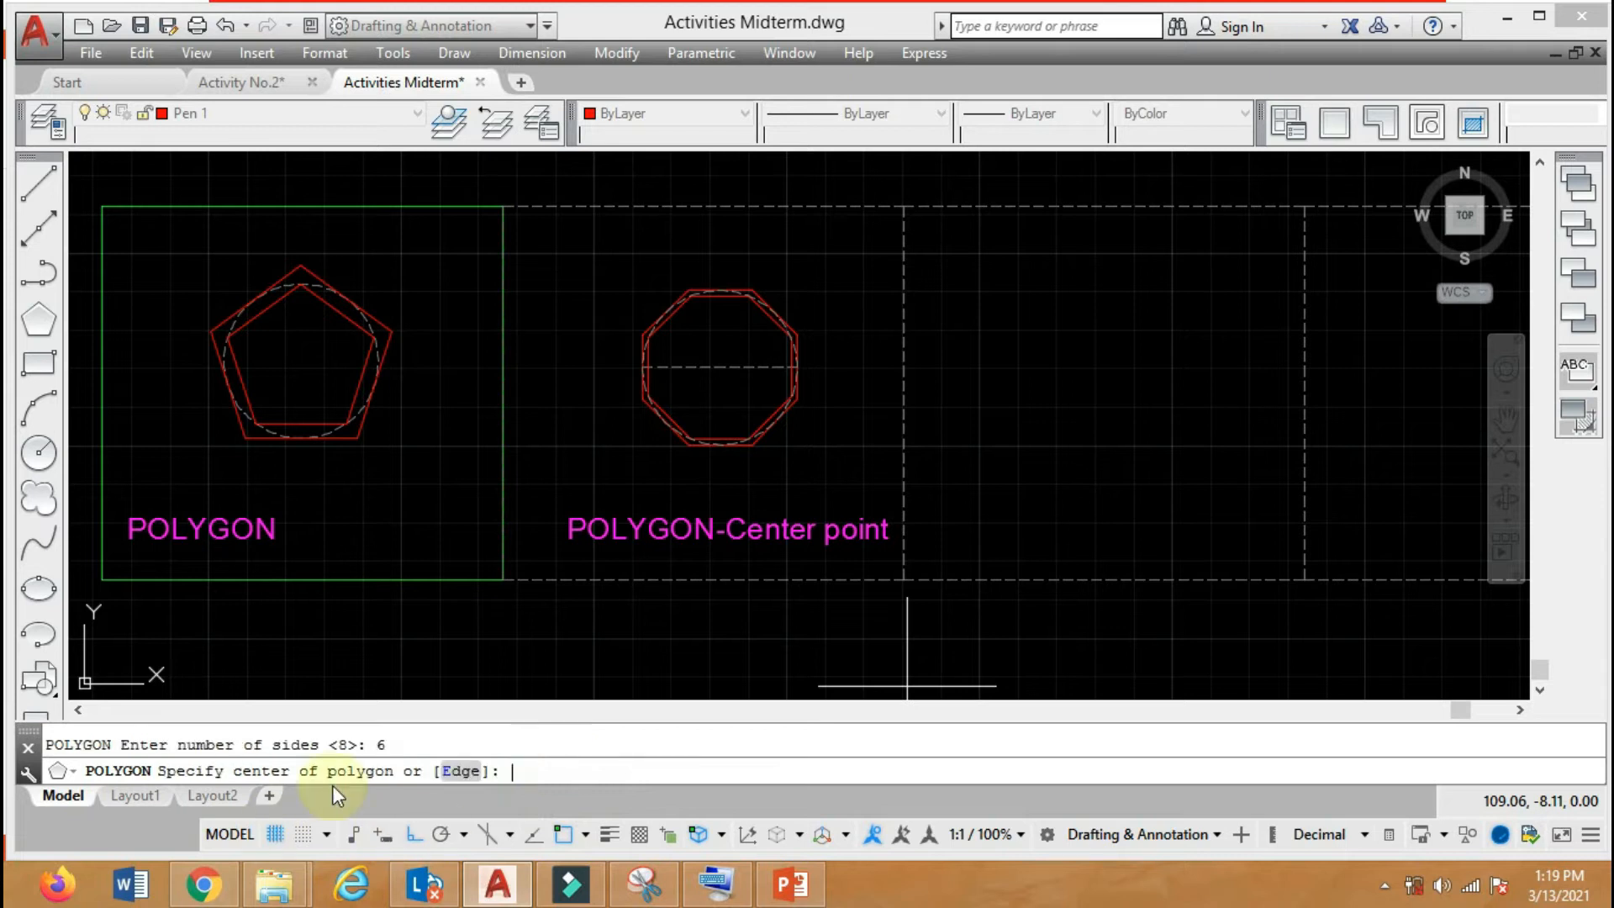
left_click(465, 771)
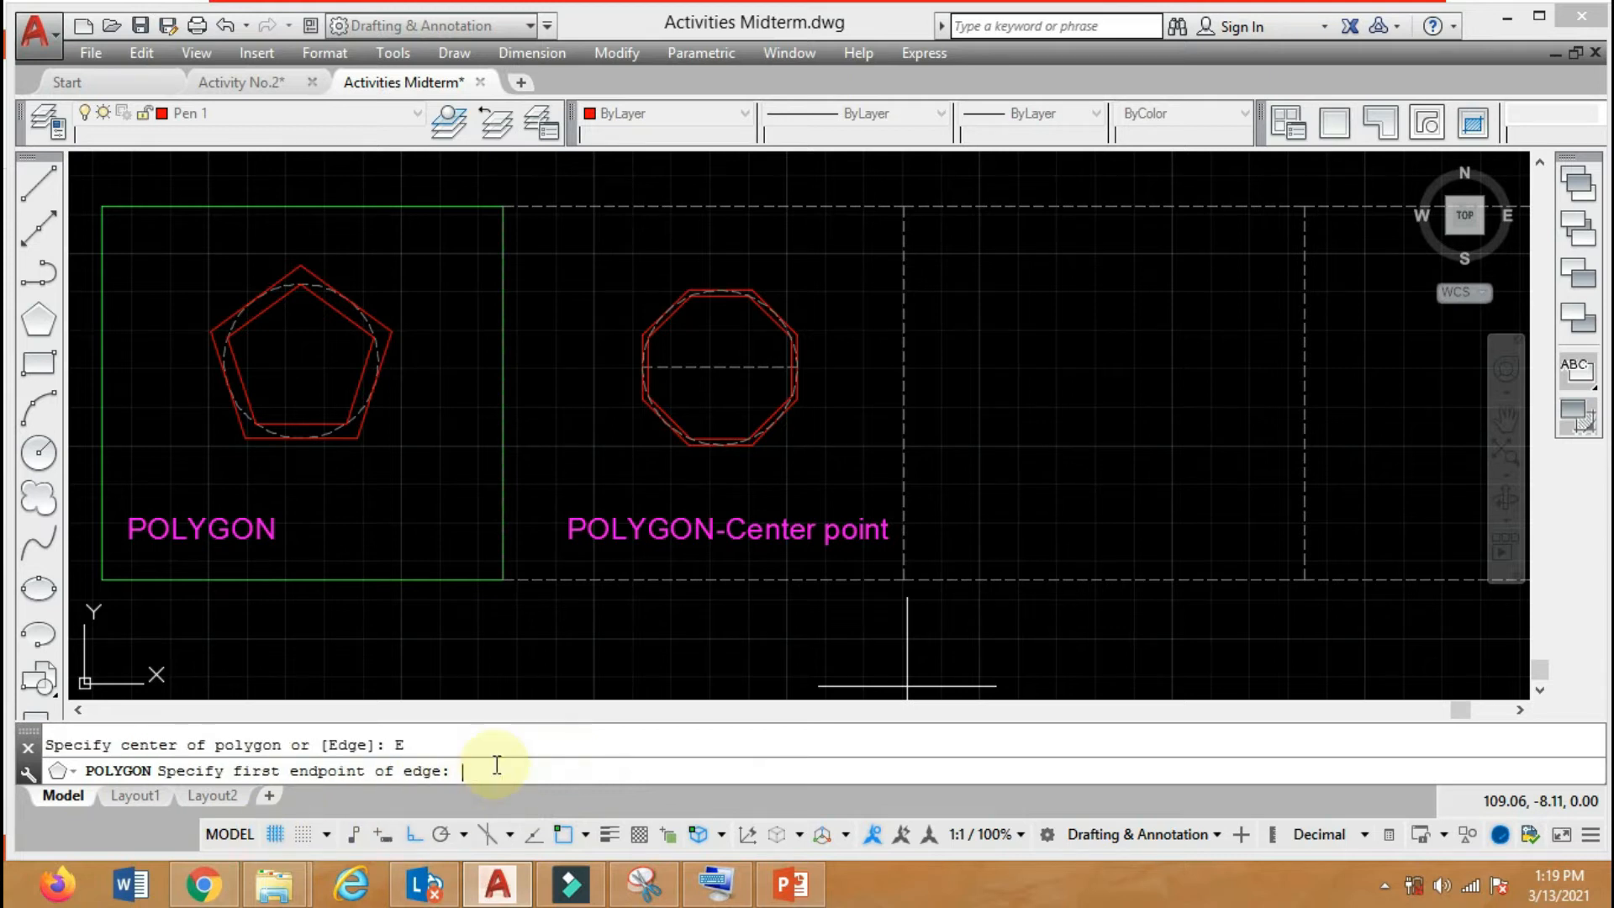
left_click(1067, 420)
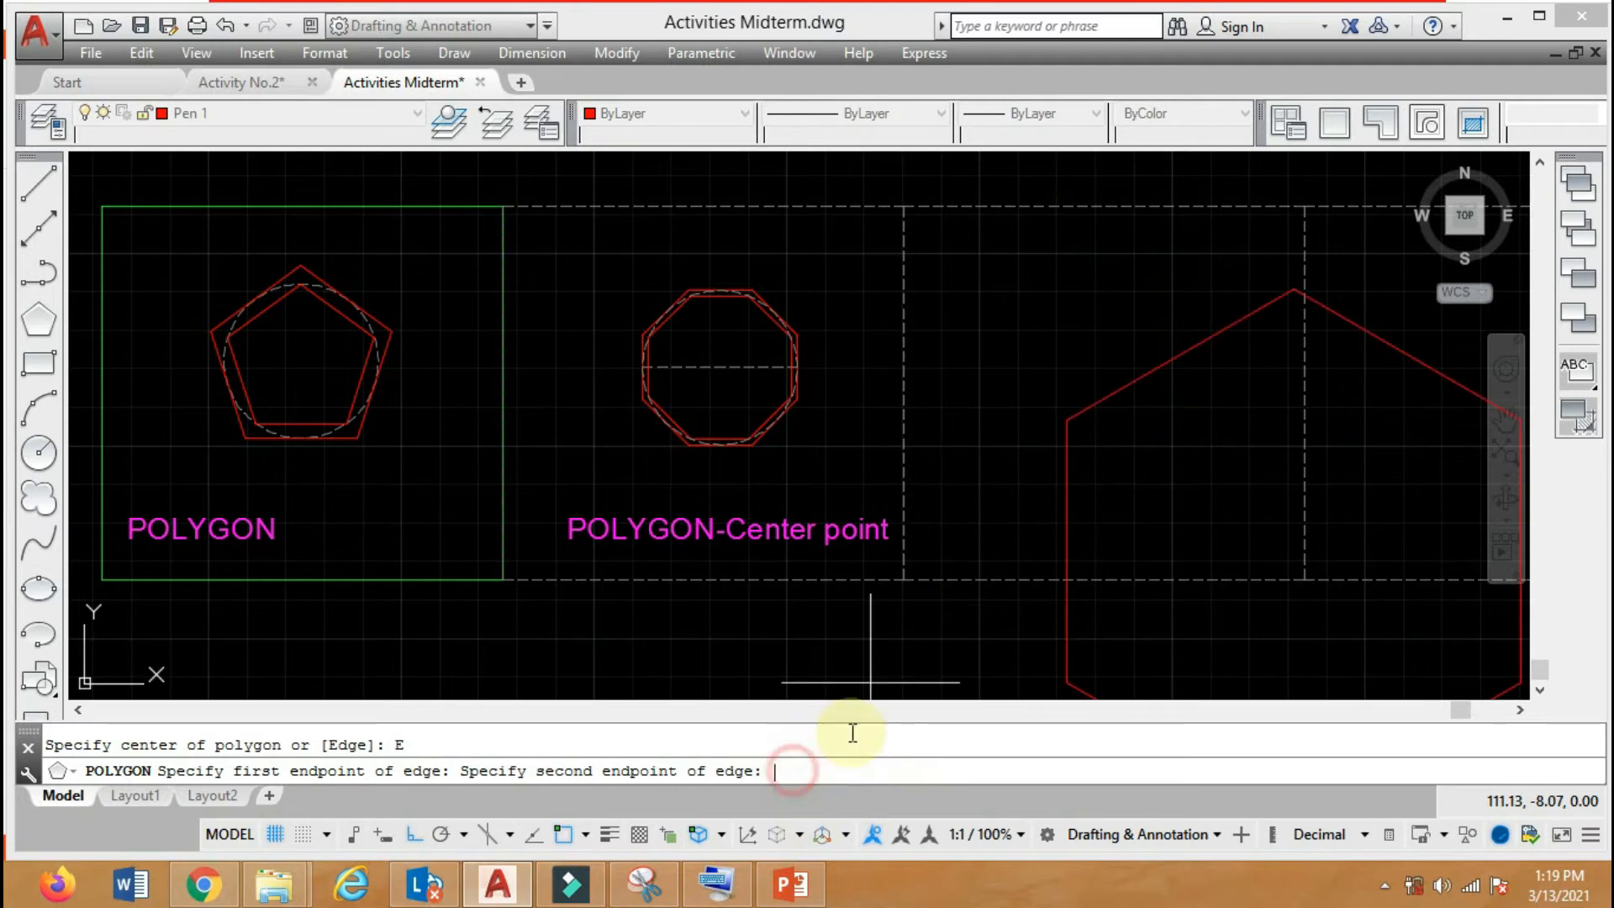
key("Return")
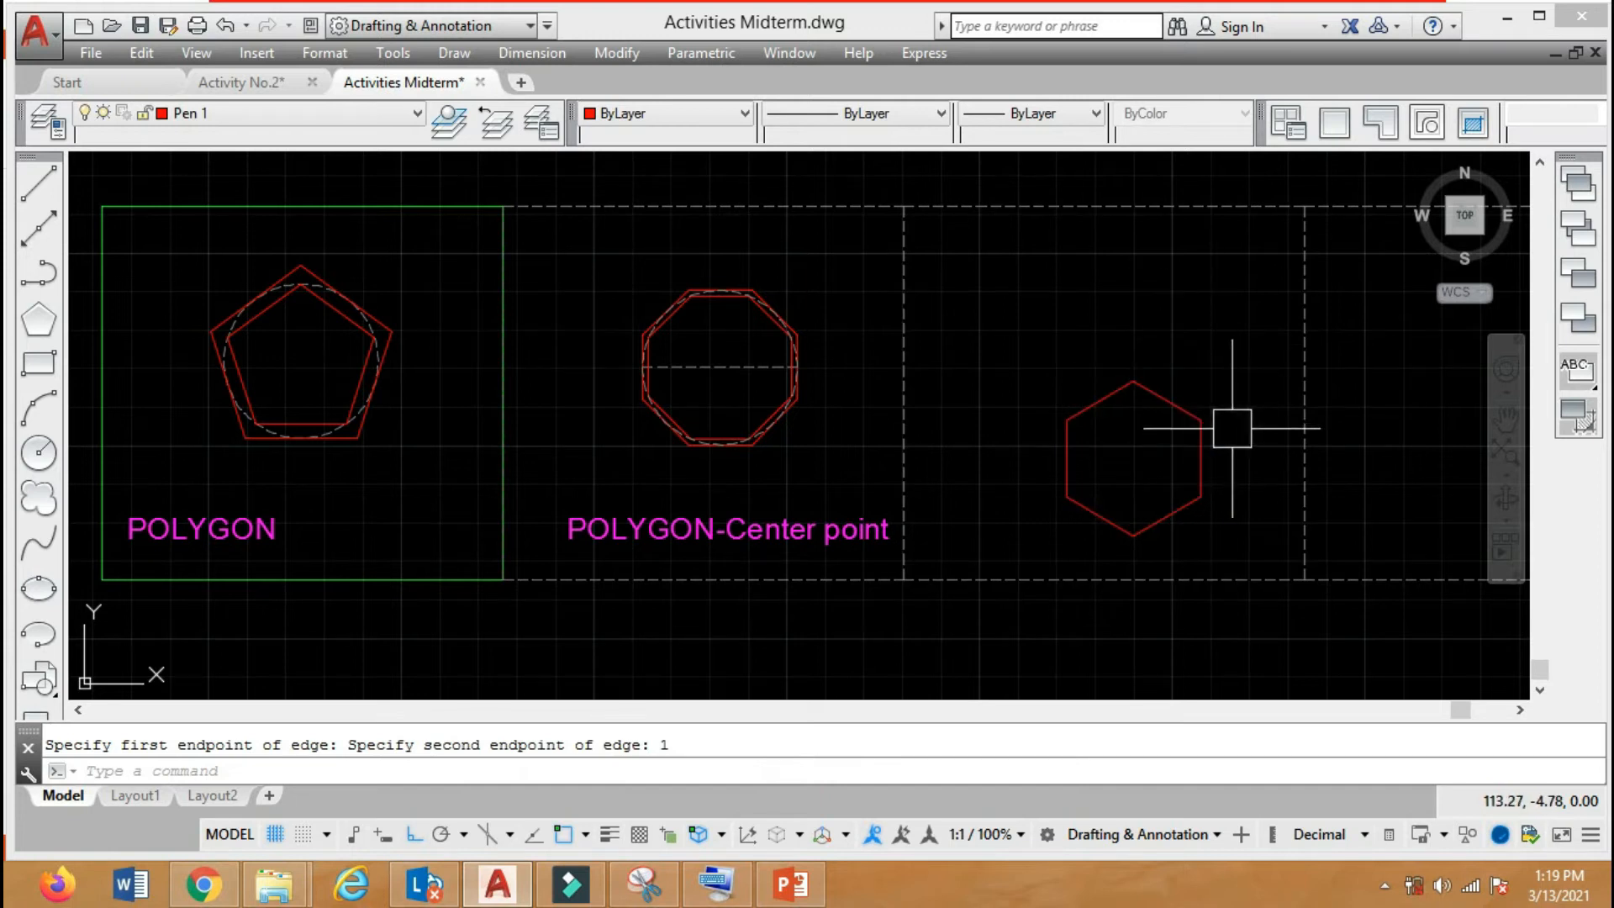
Move the hexagon straight up to about mid-height in the third frame.
left_click(1178, 404)
type("m")
key("Return")
left_click(1249, 329)
left_click(1252, 250)
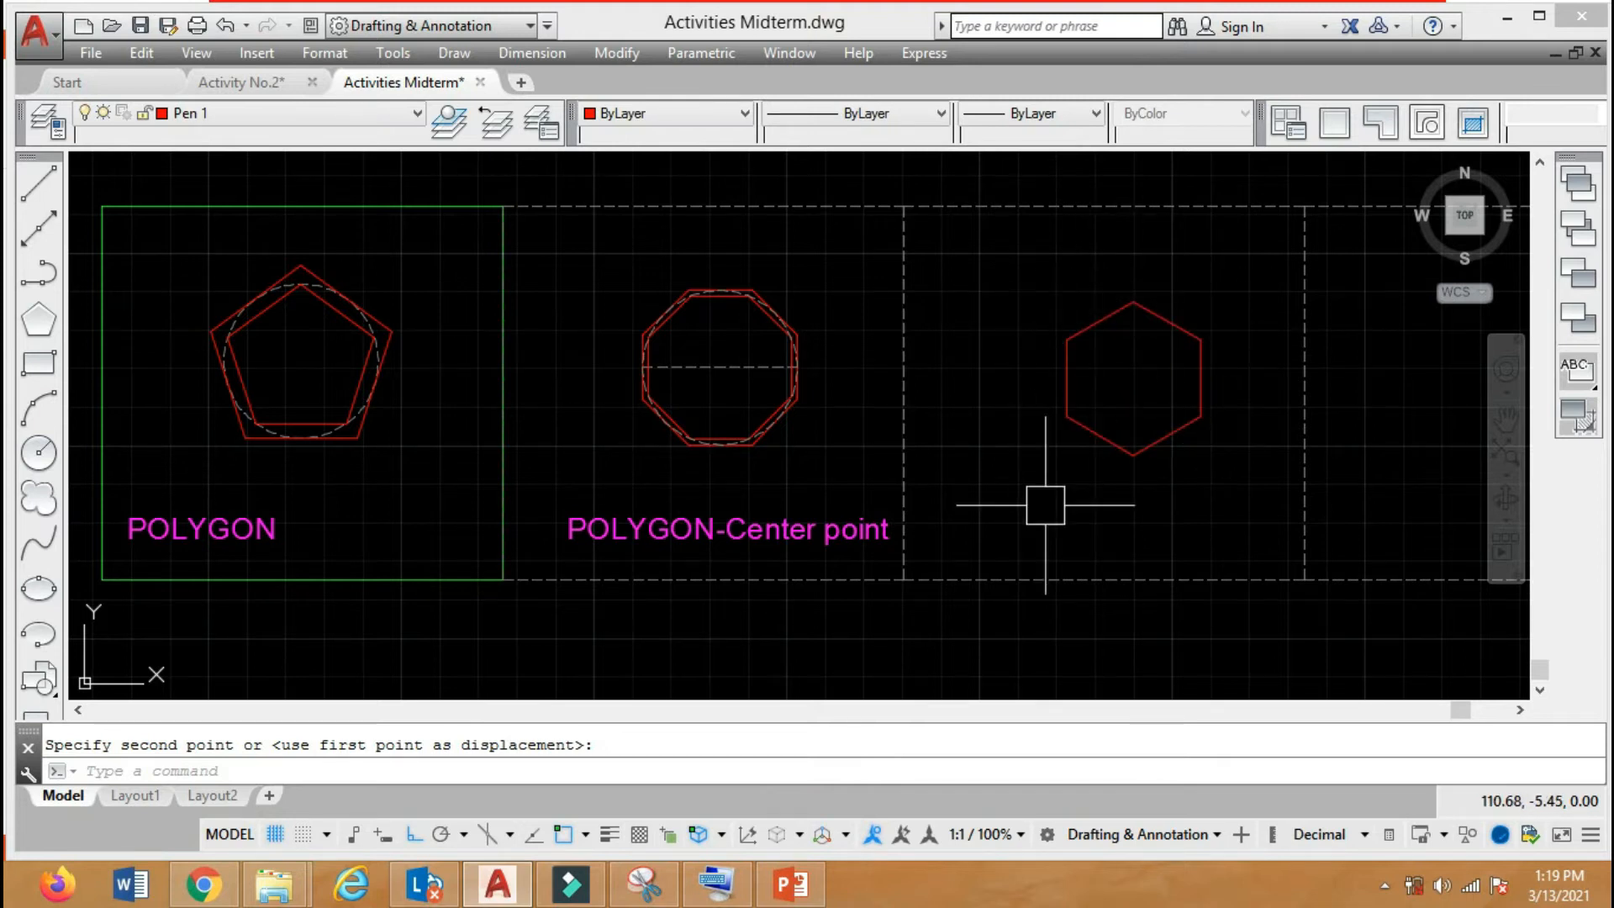
left_click(531, 53)
left_click(548, 122)
left_click(1132, 301)
left_click(1199, 339)
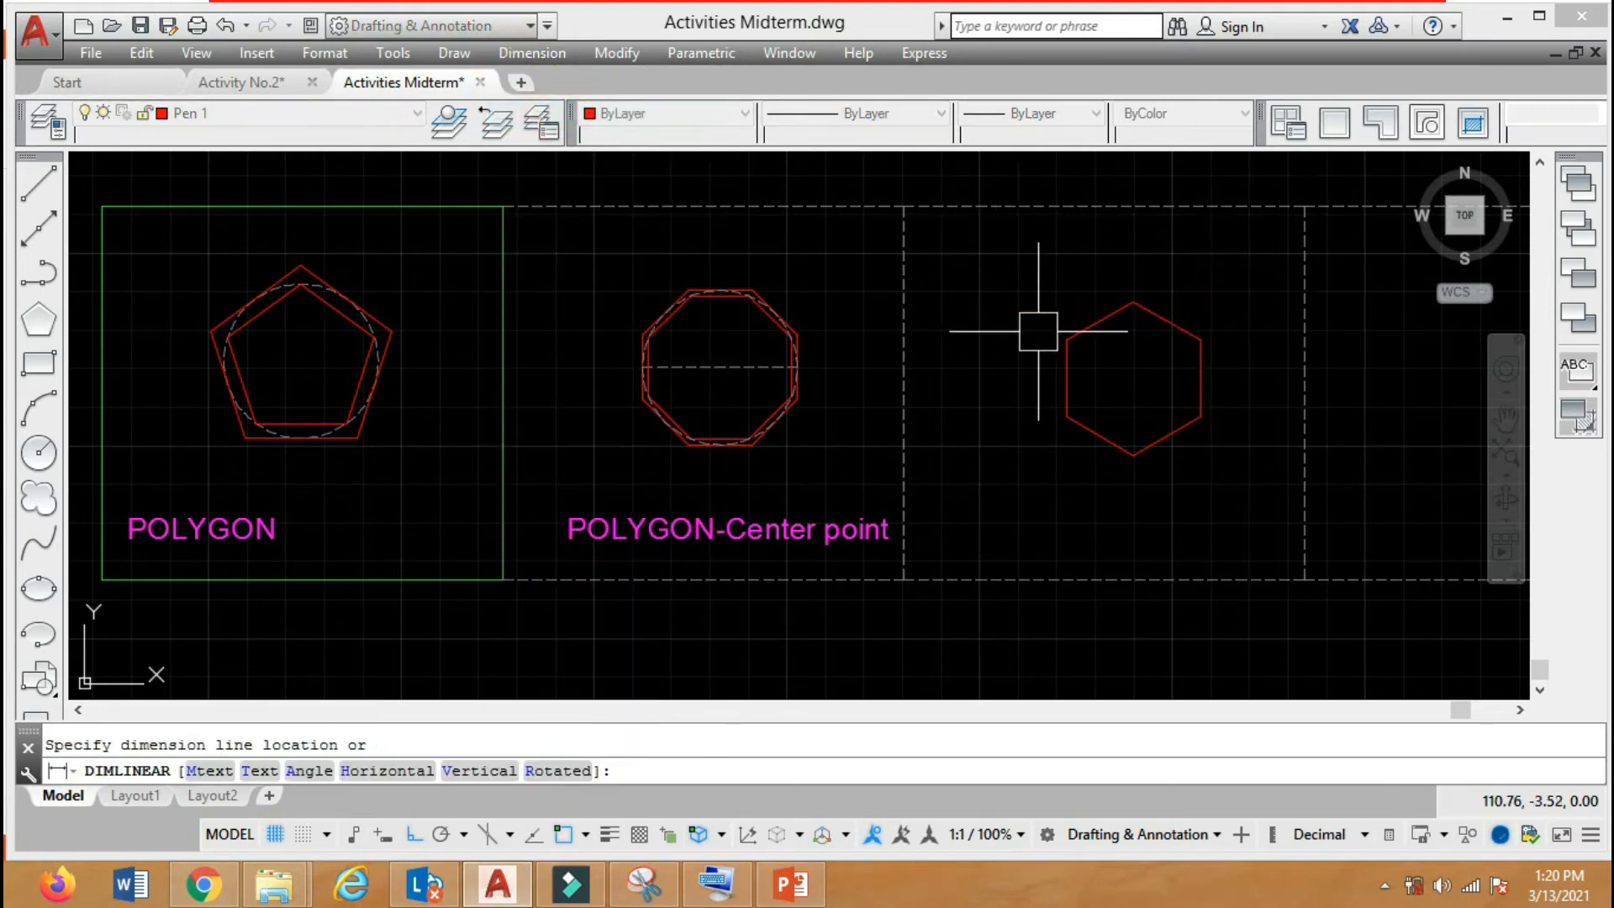
key("Escape")
Add an aligned dimension to the hexagon's upper-right edge, placed outside the shape.
left_click(532, 53)
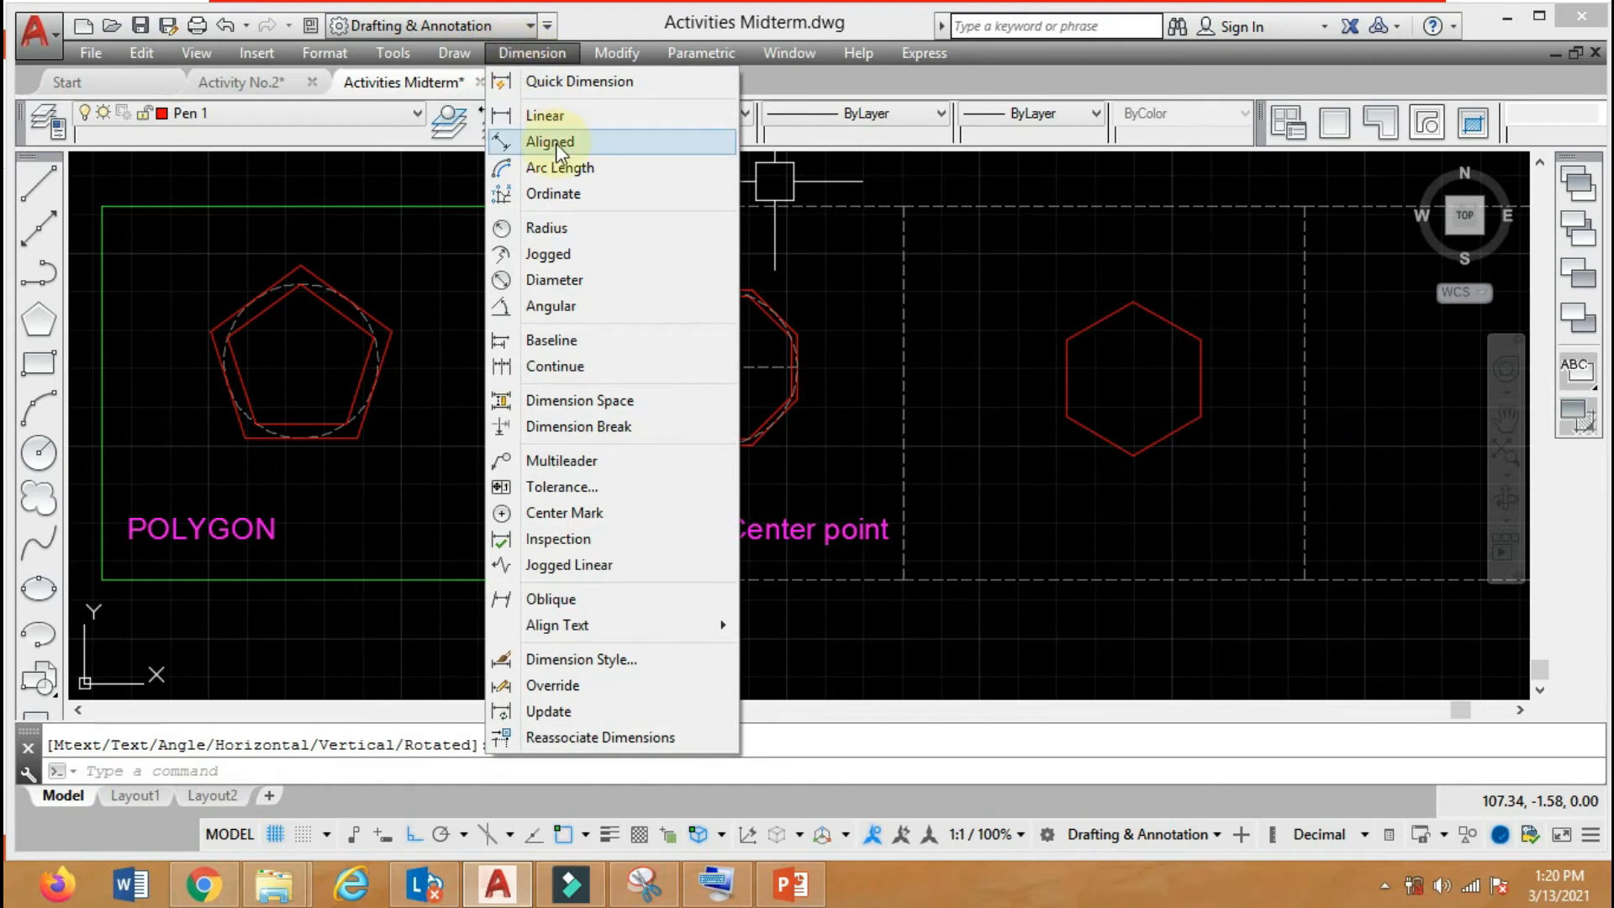
left_click(556, 145)
left_click(1132, 301)
left_click(1200, 339)
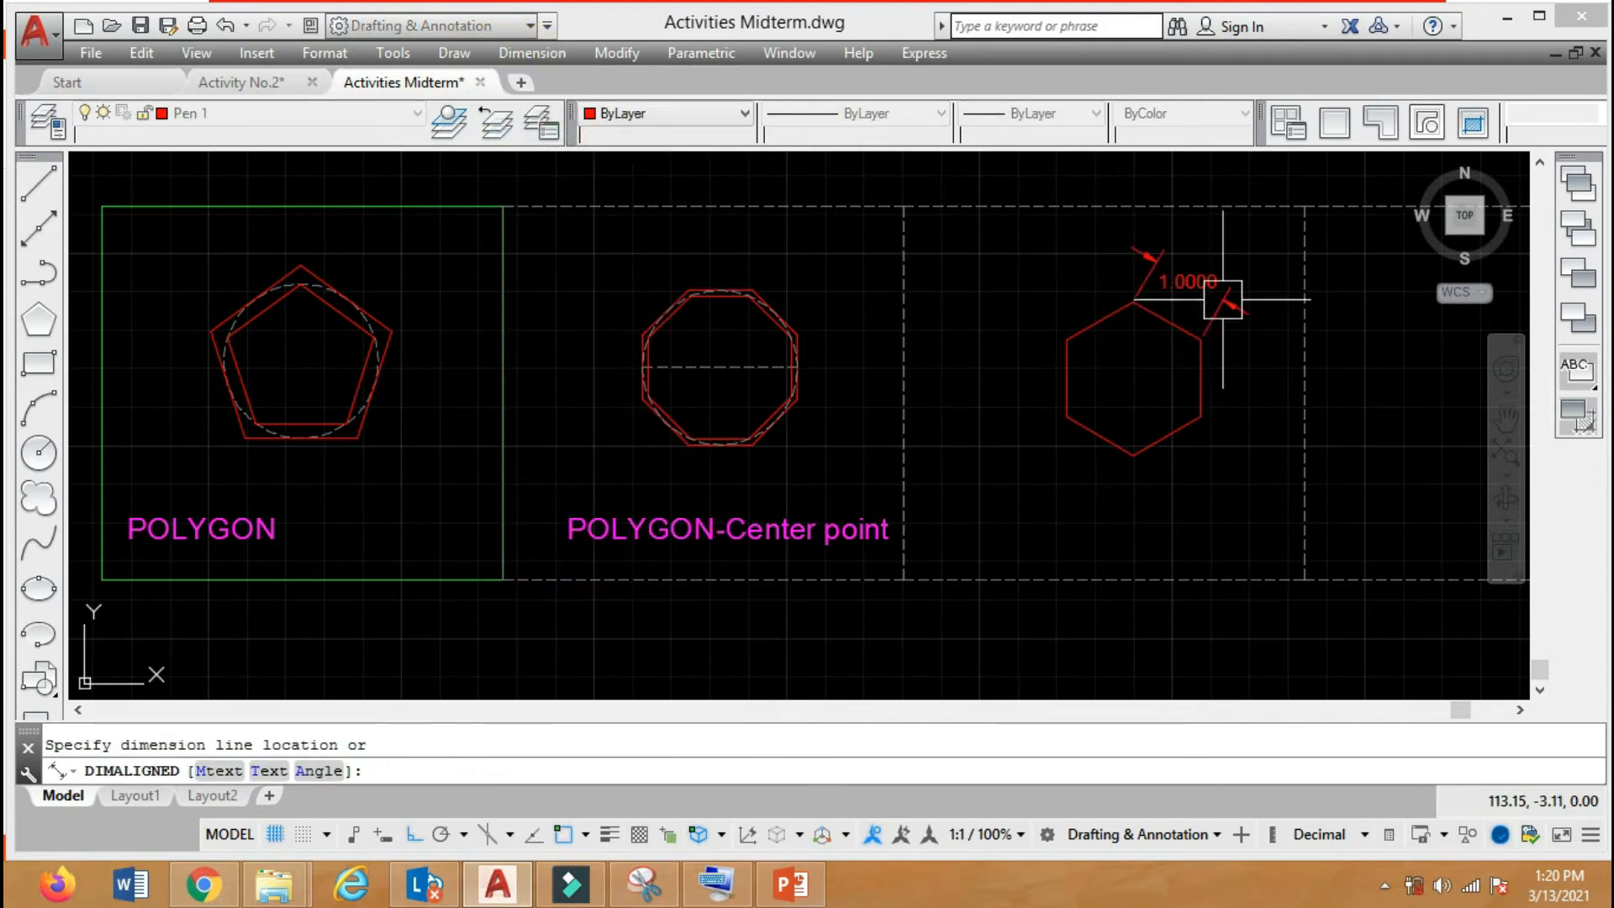
left_click(1224, 296)
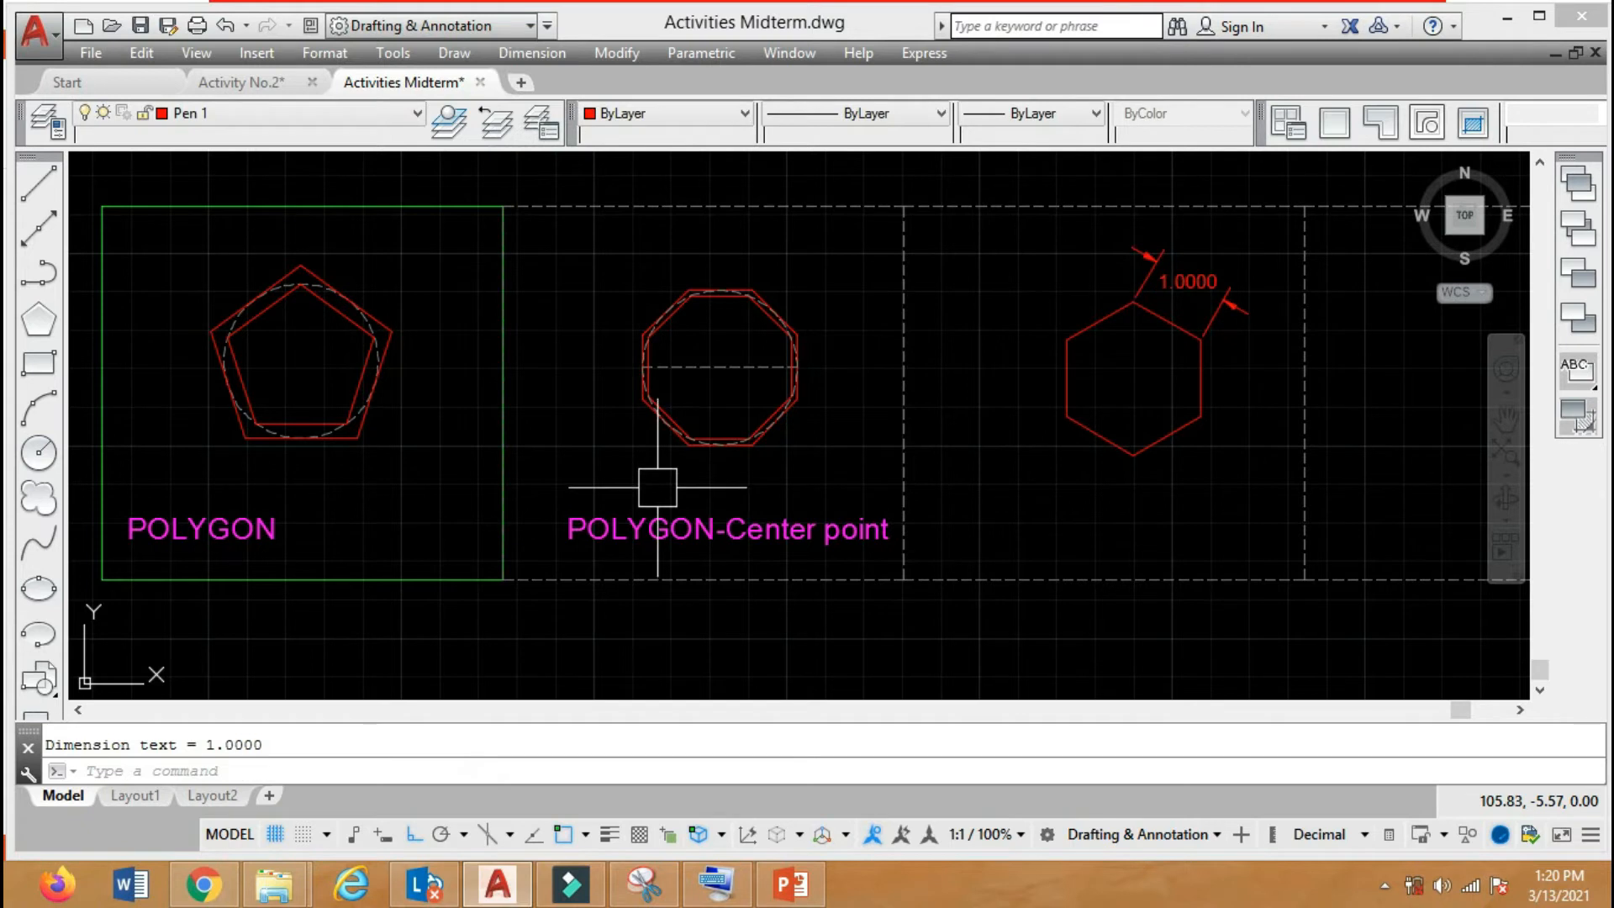
Move the "POLYGON-Center point" label slightly left so it sits centred below the octagons.
scroll(565, 292, "down", 2)
scroll(653, 317, "up", 2)
middle_click_drag(653, 317, 775, 322)
left_click(757, 504)
type("m")
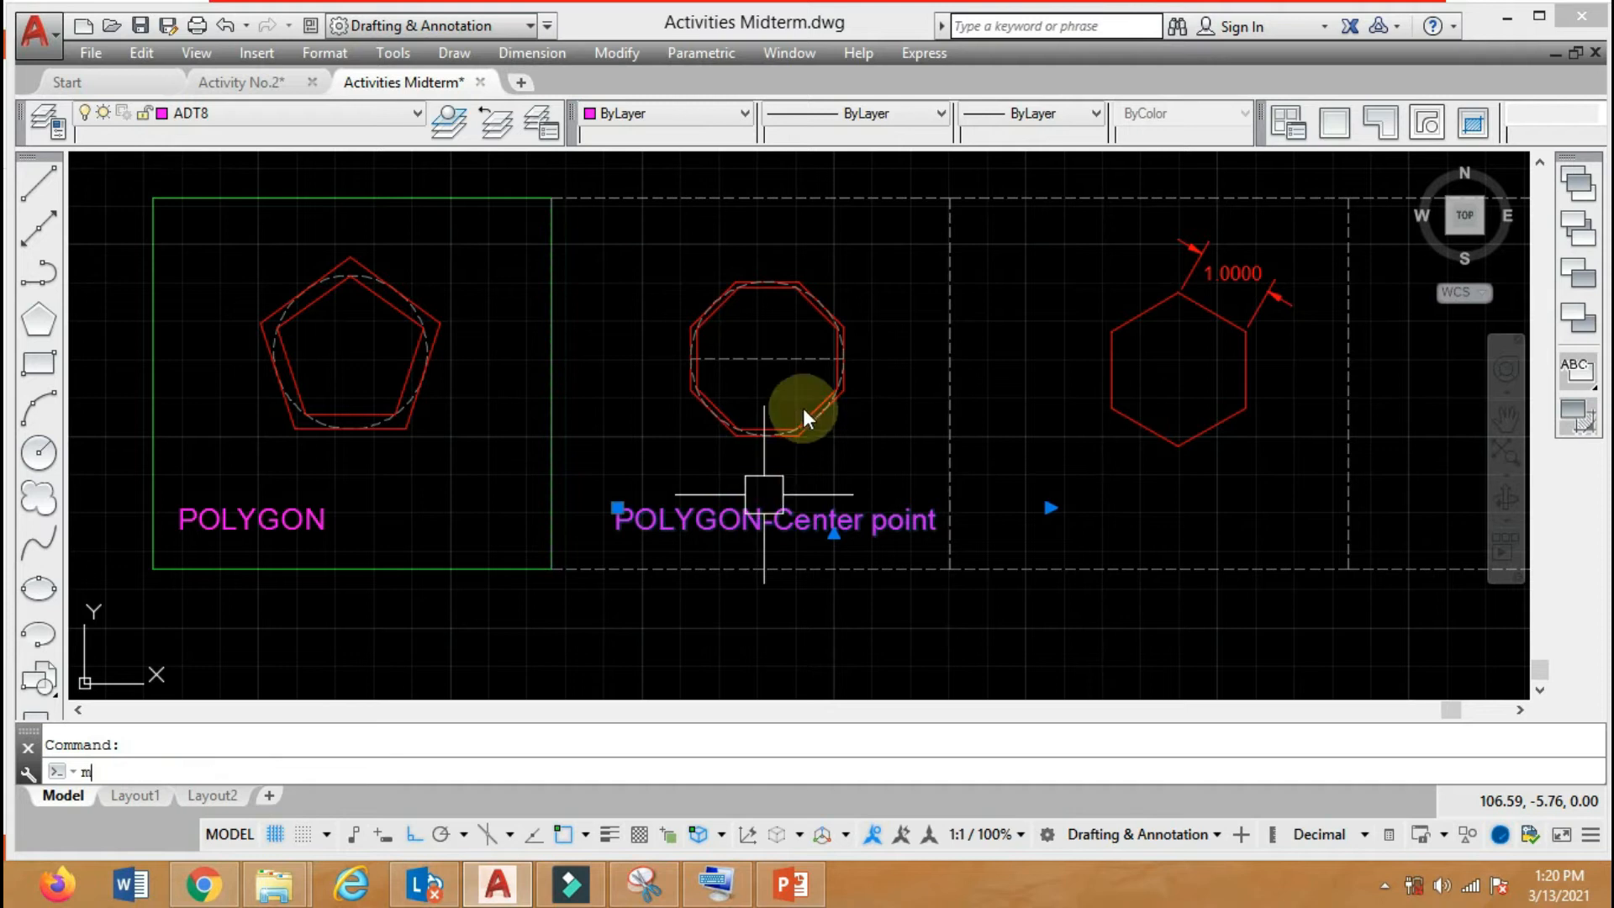
key("Return")
left_click(891, 224)
left_click(865, 236)
Copy the "POLYGON-Center point" label horizontally into the third frame, below the hexagon.
type("c")
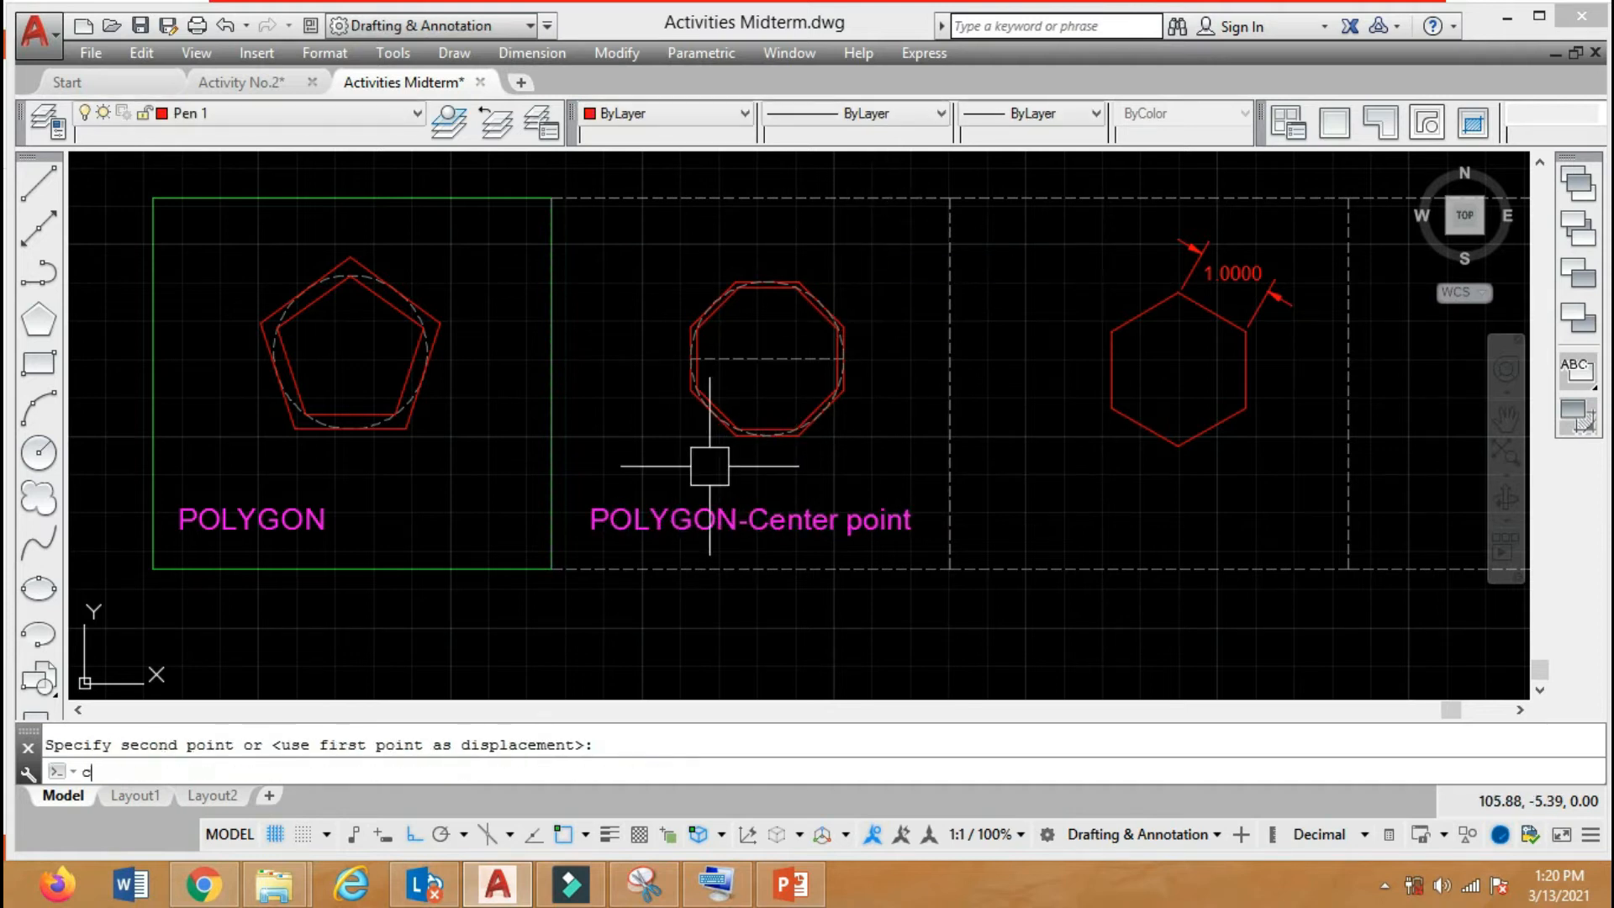
key("Return")
left_click(709, 521)
key("Return")
left_click(684, 623)
left_click(1089, 623)
key("Return")
Change the copied label in the third frame to read "POLYGON-Edge".
double_click(1164, 523)
left_click_drag(1165, 523, 1391, 517)
type("Edge")
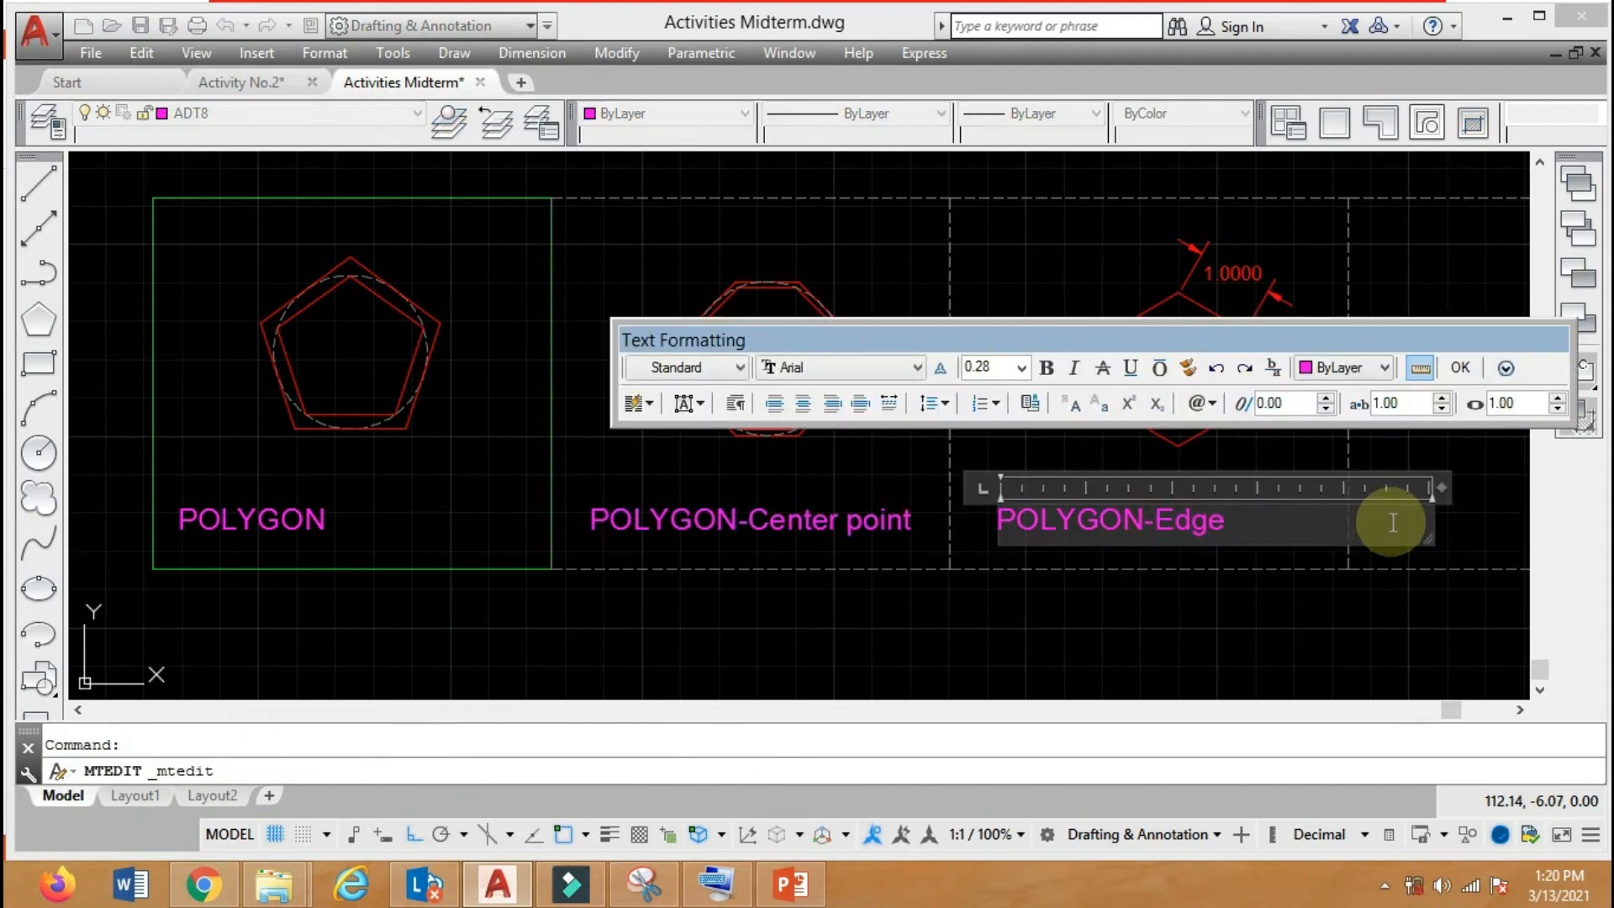
left_click(1461, 367)
Move the "POLYGON-Edge" label to the right, closer to centred below the hexagon.
left_click(1172, 530)
type("m")
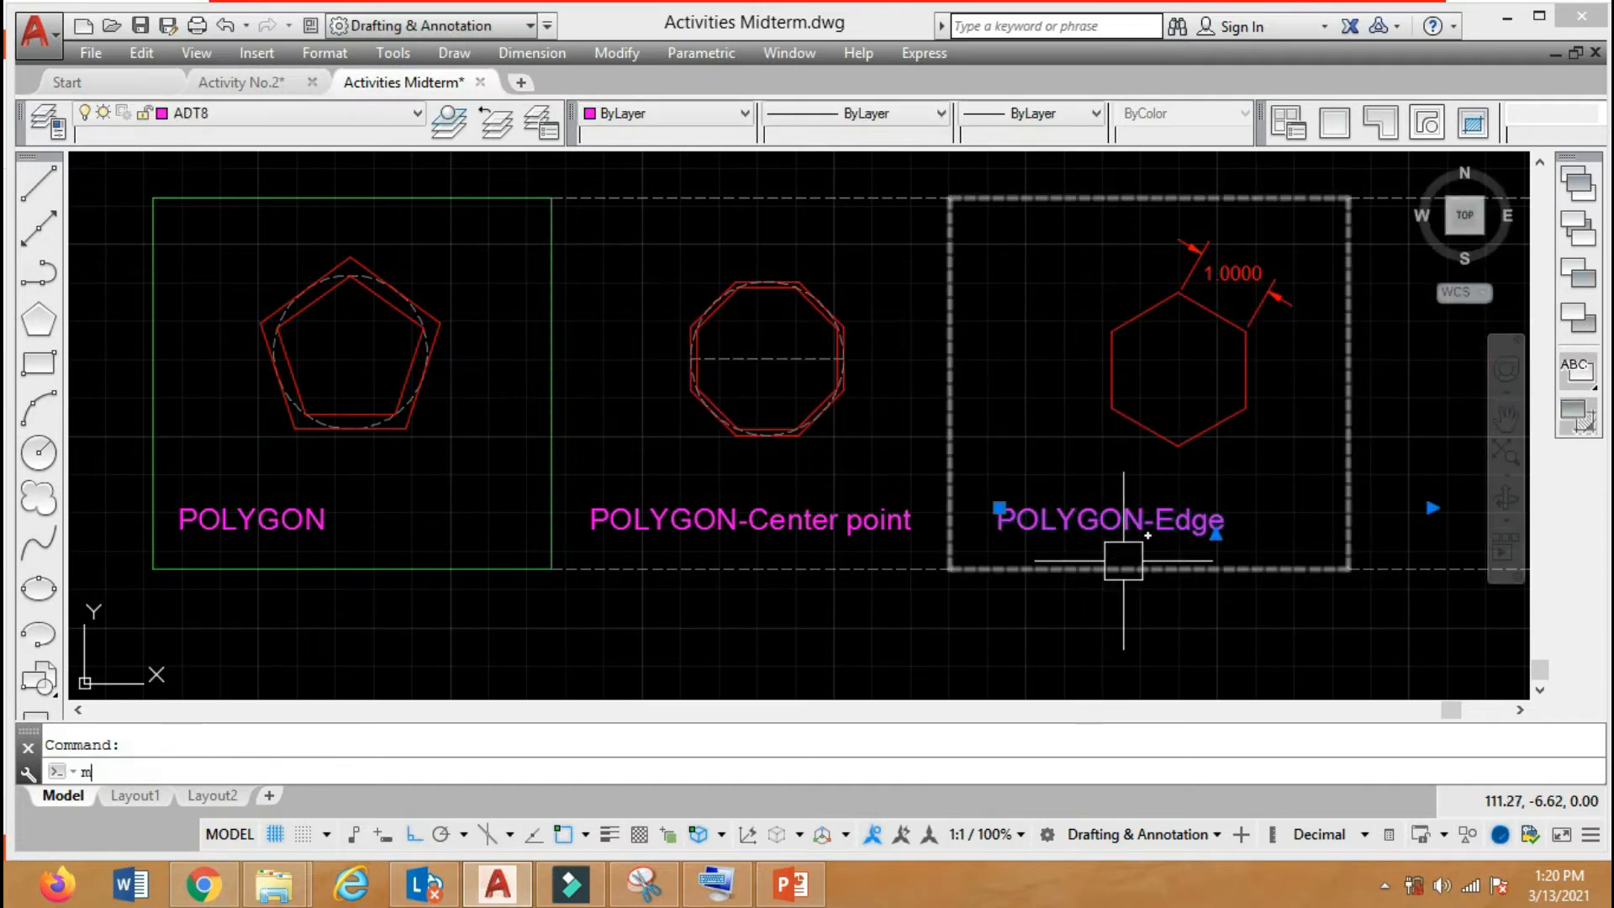
key("Return")
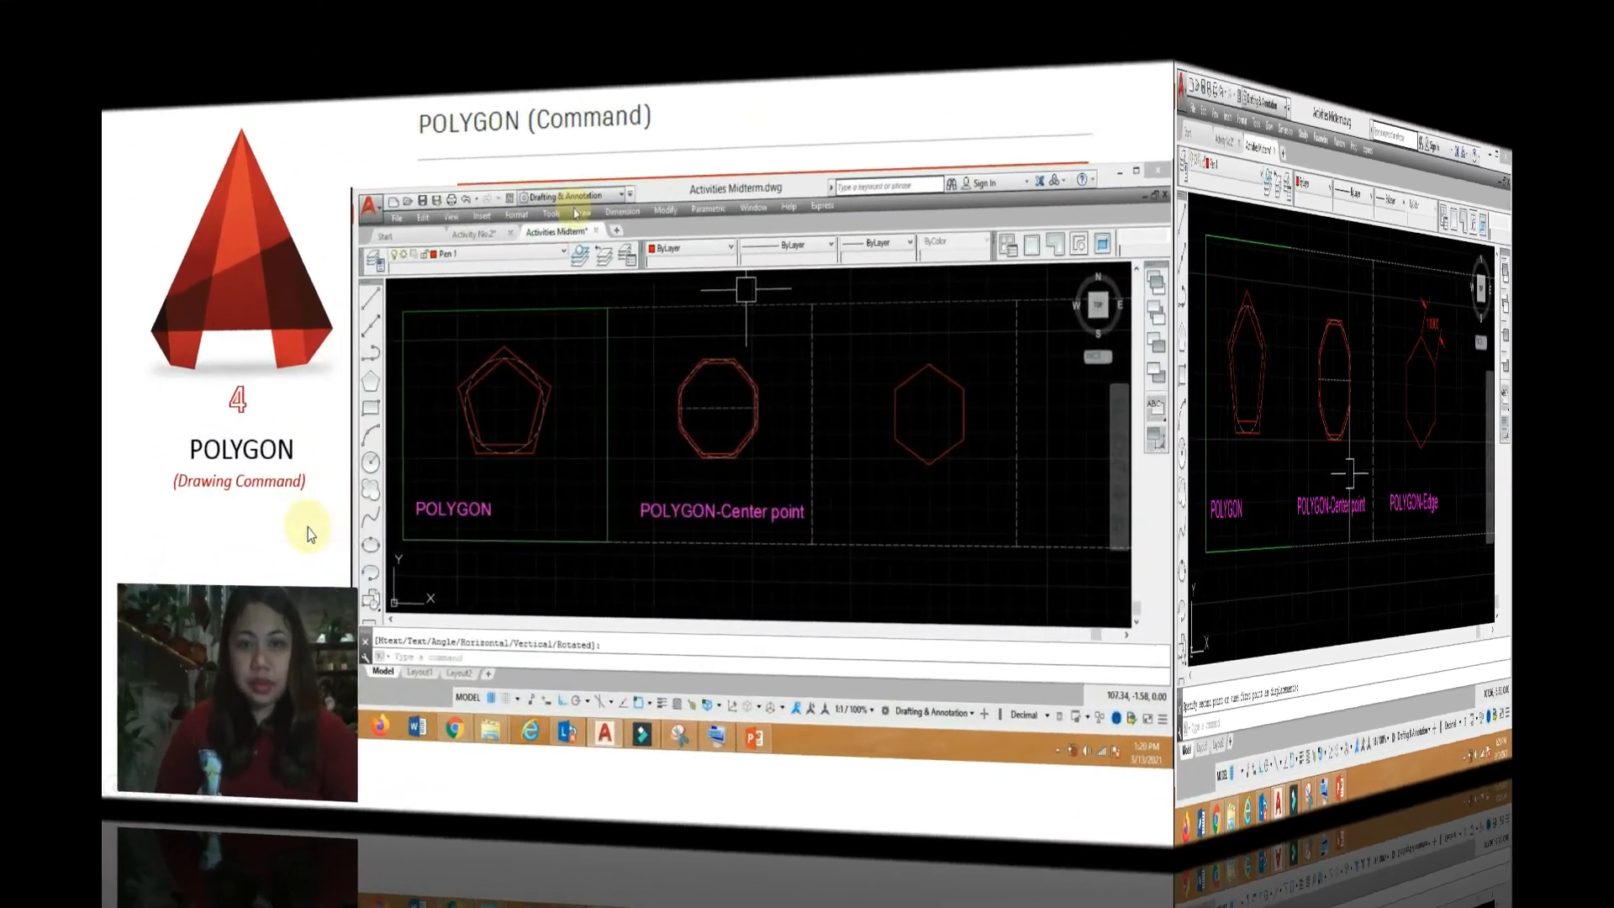